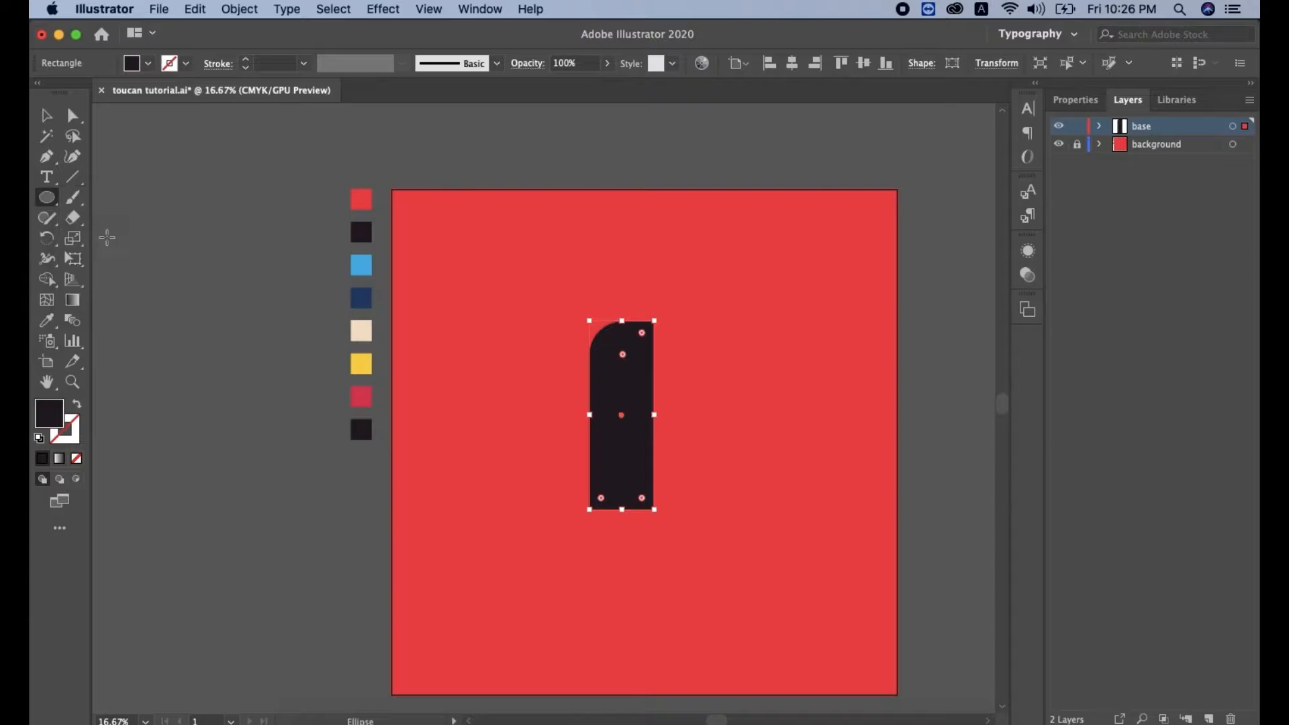
# Step: Draw a dark circle and move it over the neck rectangle's lower end so their right edges align
pyautogui.moveTo(522, 419); pyautogui.dragTo(597, 494)
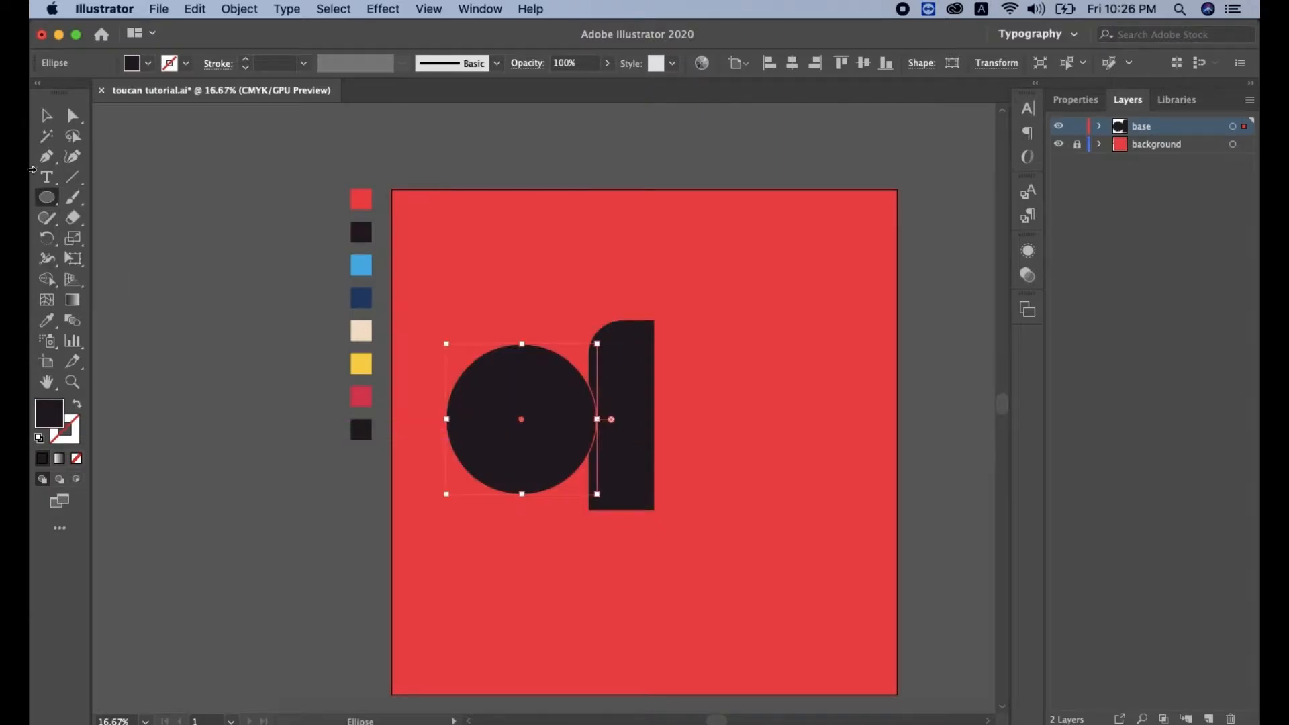
pyautogui.click(46, 115)
pyautogui.moveTo(523, 437); pyautogui.dragTo(577, 494)
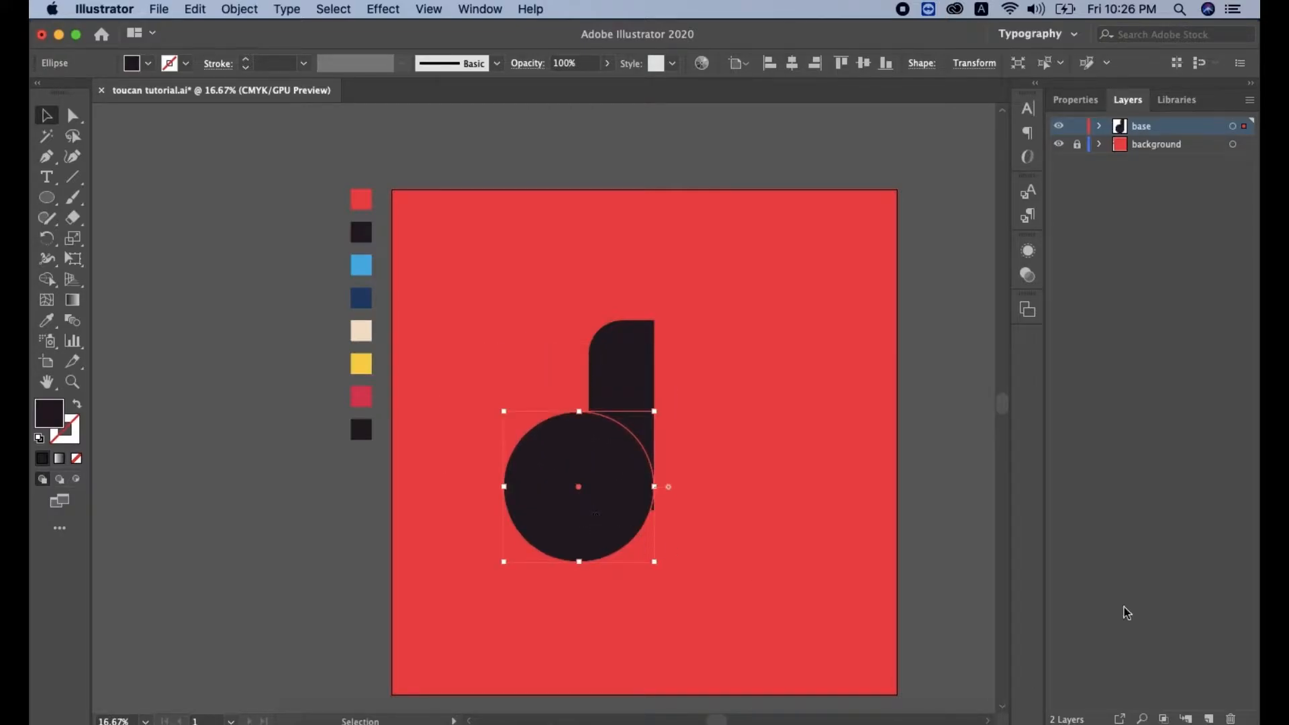
# Step: Round the neck rectangle's lower-right corner to a radius of about 51 px
pyautogui.click(637, 395)
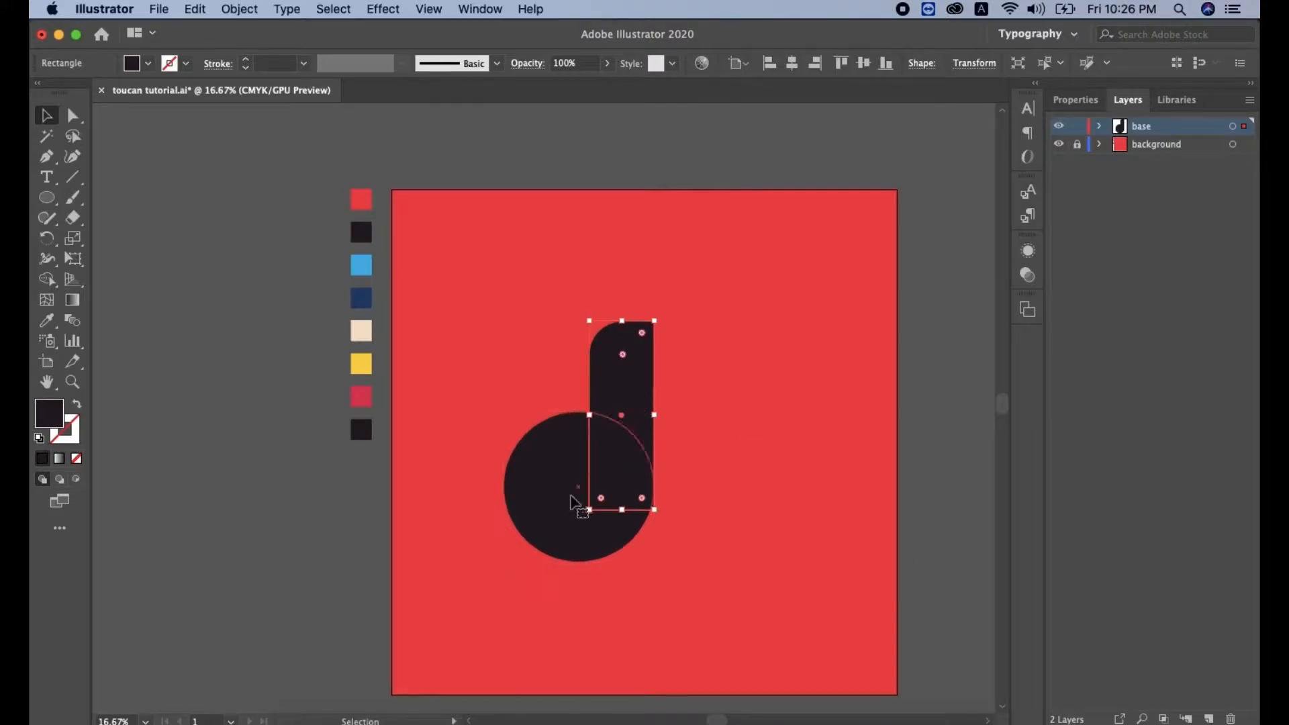
pyautogui.press('a')
pyautogui.click(641, 498)
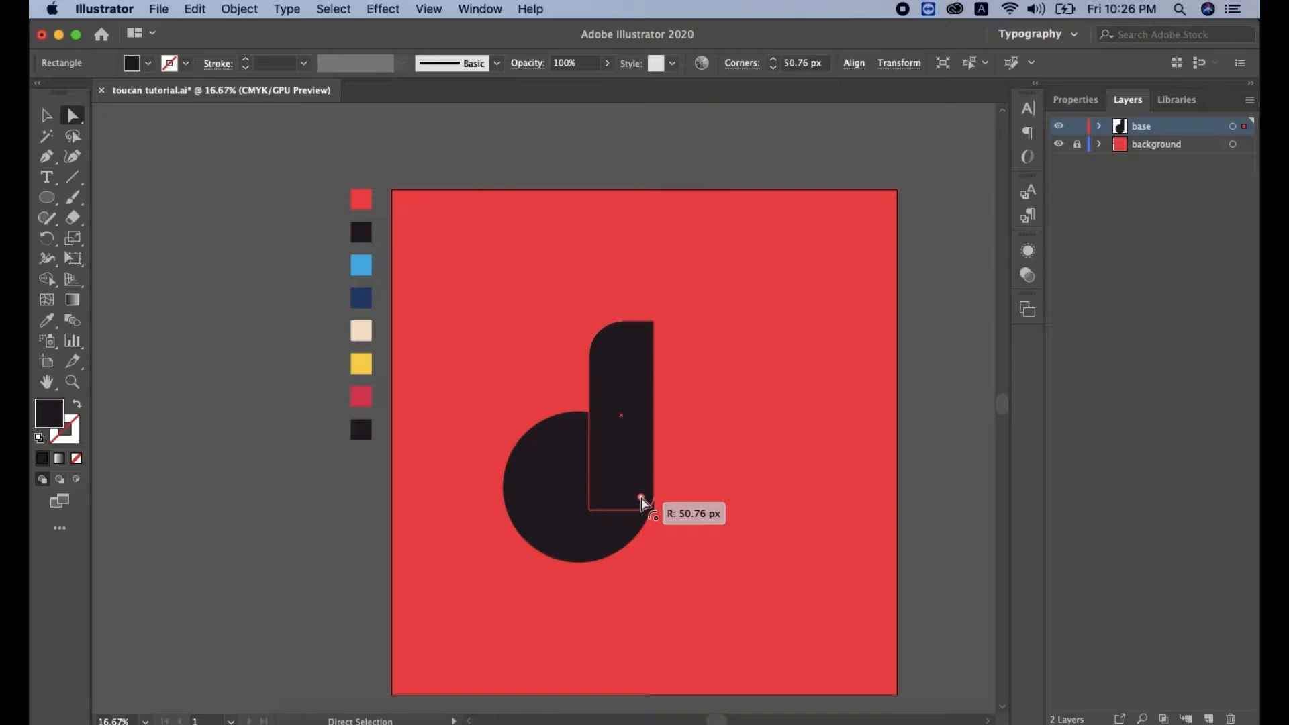
# Step: Draw a near-square rectangle covering the lower-left part of the body circle, with its upper edge at the circle's mid-height
pyautogui.click(46, 118)
pyautogui.click(553, 512)
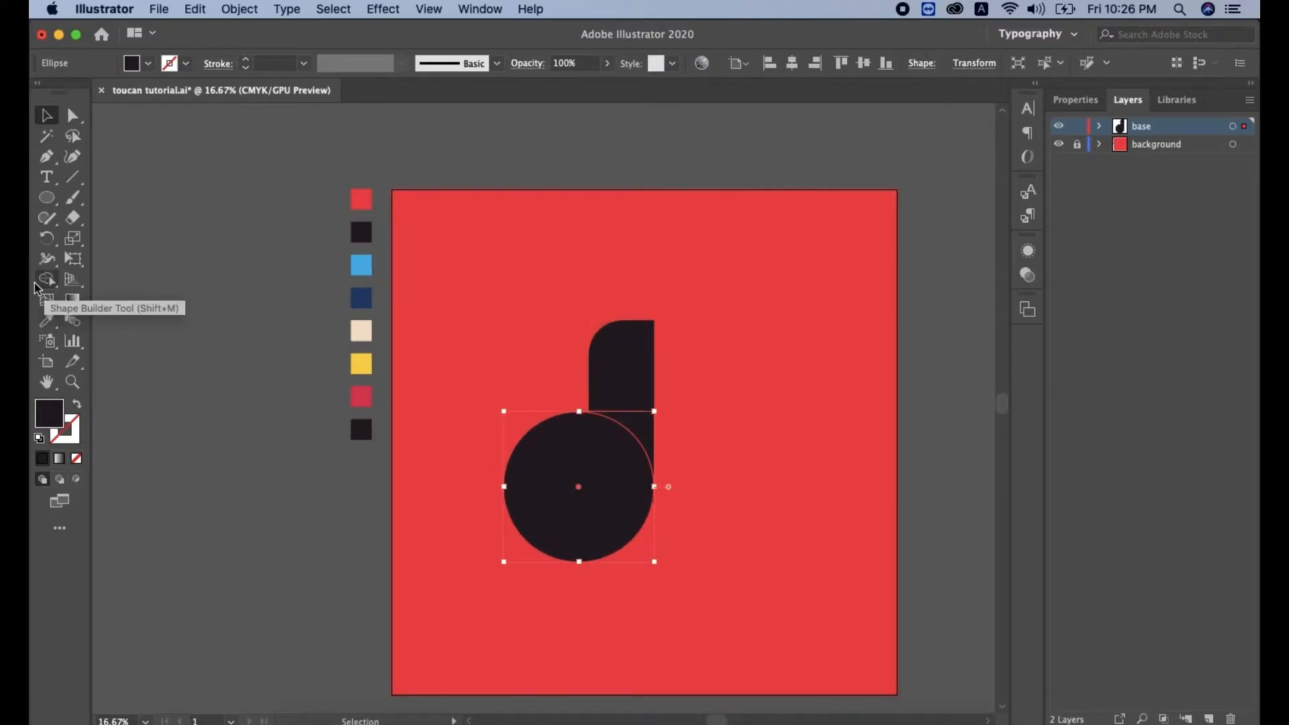
pyautogui.click(47, 196)
pyautogui.moveTo(47, 196); pyautogui.dragTo(121, 198)
pyautogui.moveTo(470, 492); pyautogui.dragTo(557, 573)
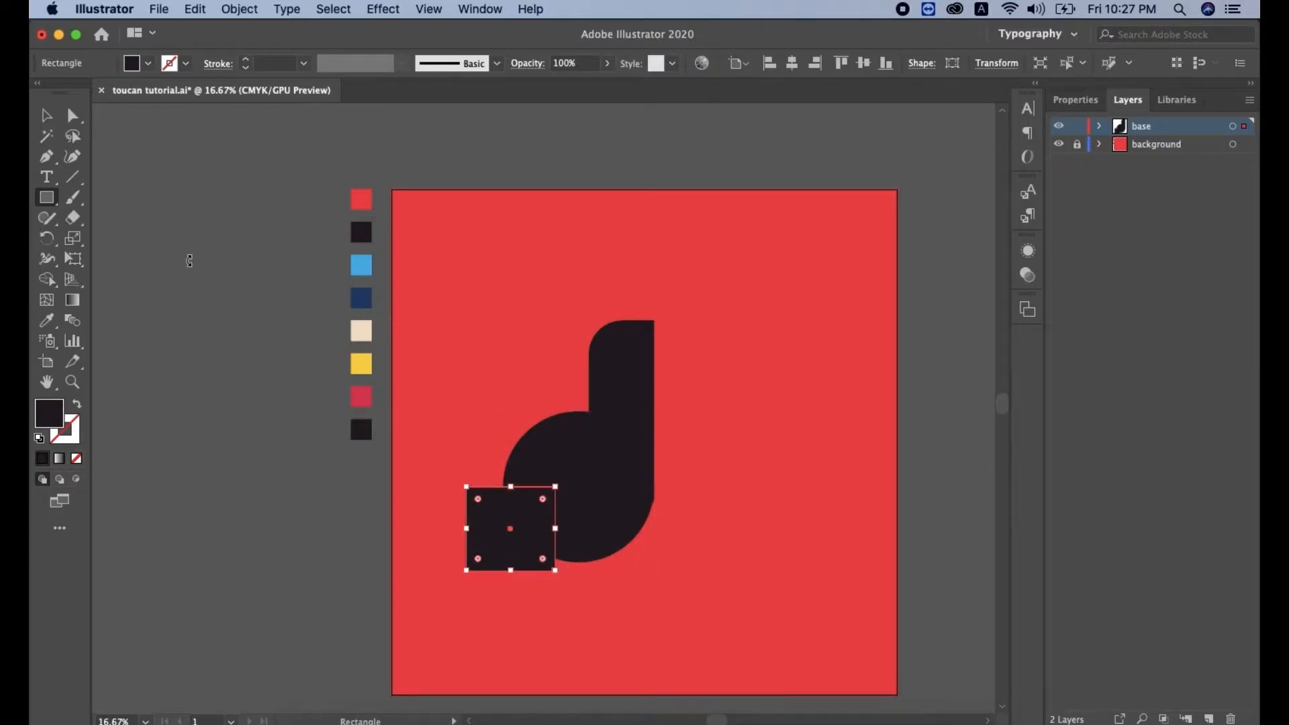
# Step: Cut the rectangle and its overlap out of the body circle with the Shape Builder
pyautogui.hotkey('shift', 'm')
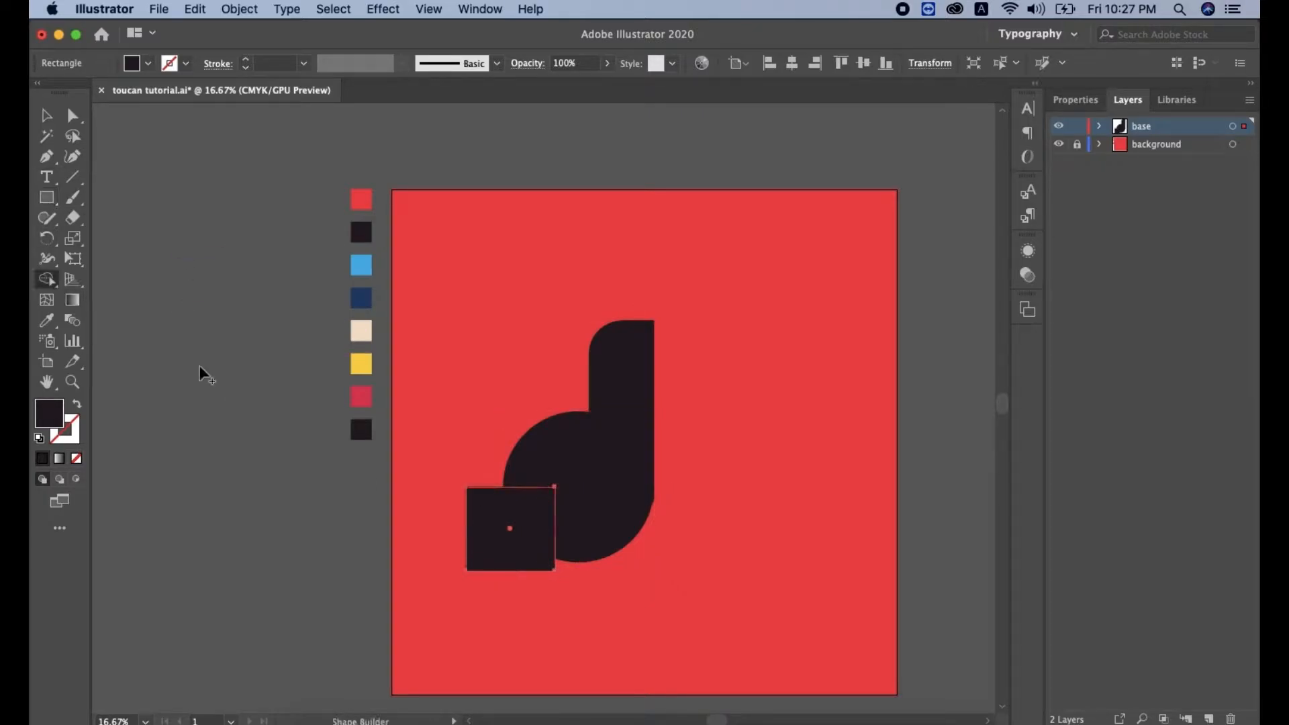
pyautogui.press('v')
pyautogui.keyDown('shift'); pyautogui.click(568, 475); pyautogui.keyUp('shift')
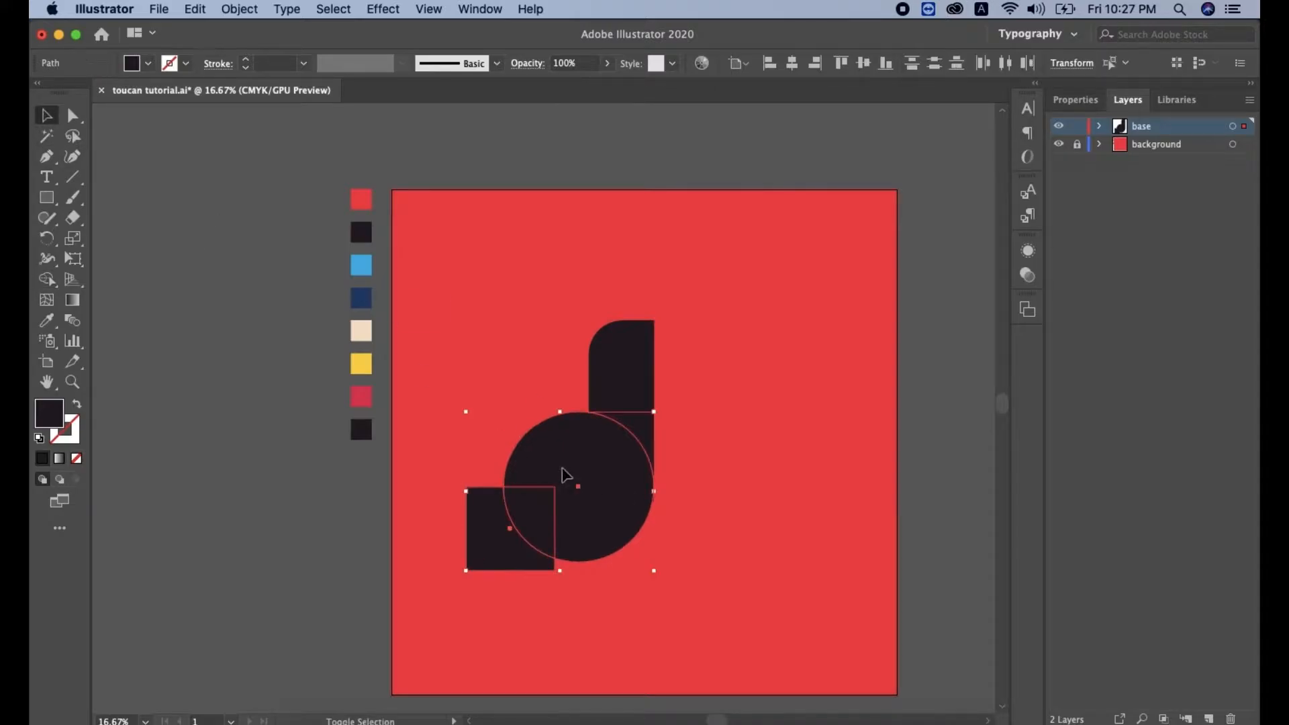
pyautogui.click(46, 279)
pyautogui.moveTo(531, 540); pyautogui.dragTo(483, 531)
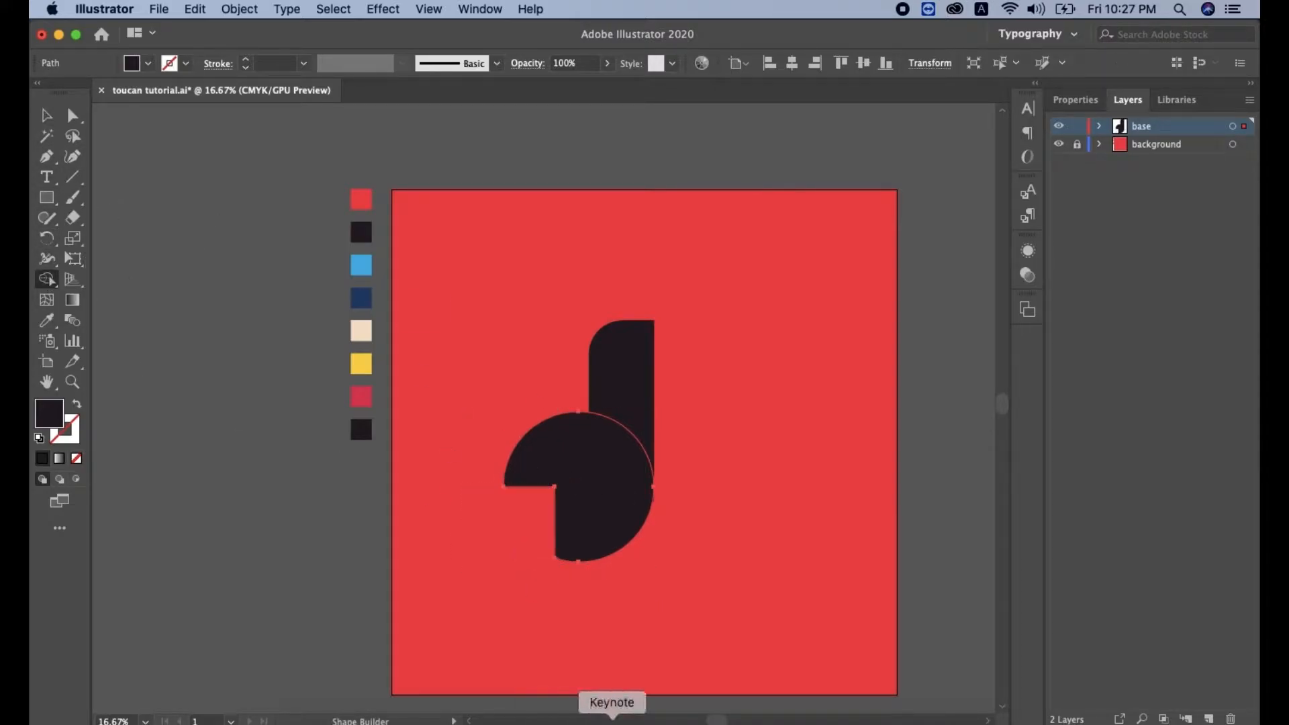
# Step: Draw a narrow vertical tail rectangle in the circle's cutout, extending below the body, and round its lower-right corner
pyautogui.moveTo(53, 197); pyautogui.dragTo(111, 200)
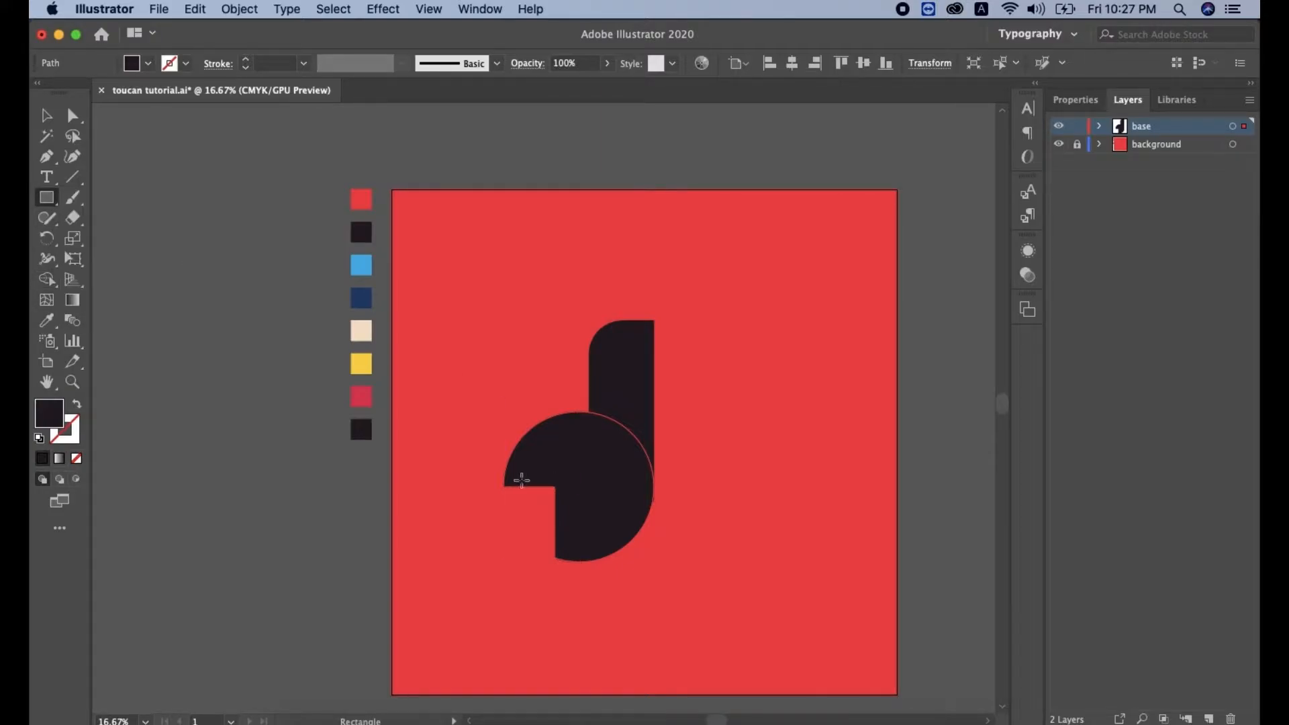
pyautogui.moveTo(504, 486); pyautogui.dragTo(555, 606)
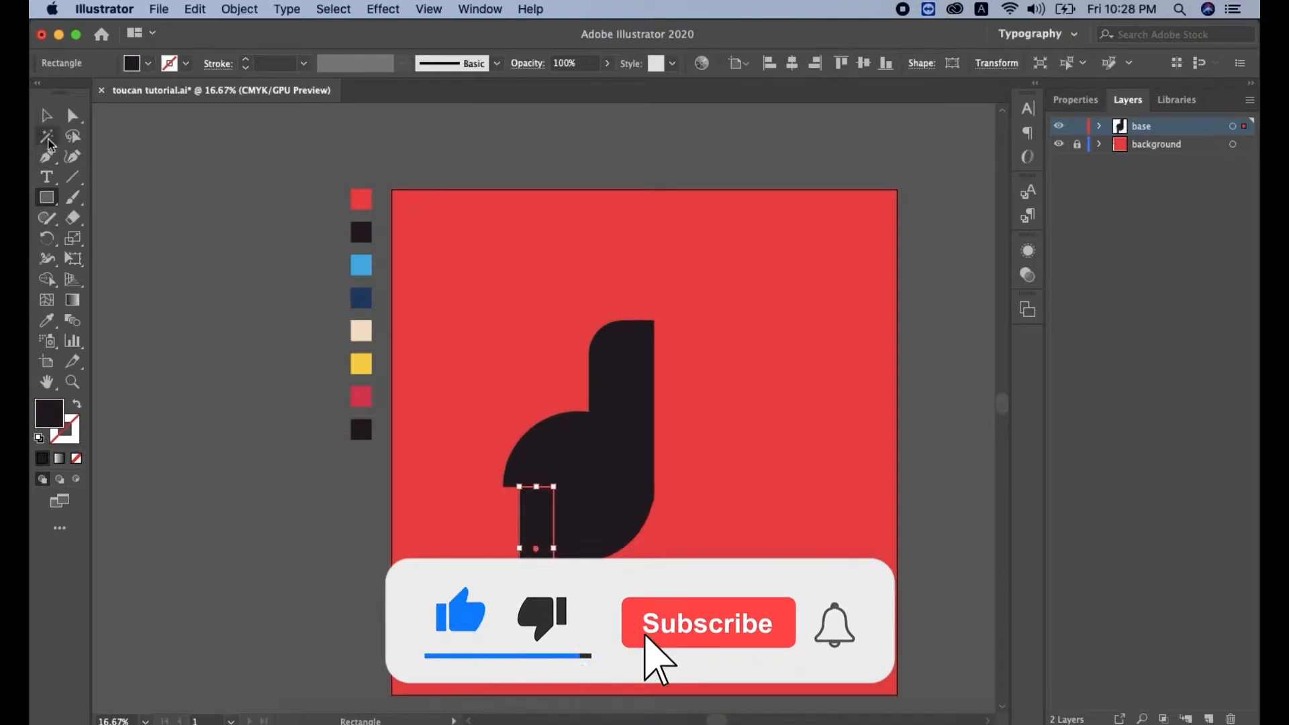
pyautogui.click(75, 117)
pyautogui.moveTo(531, 594); pyautogui.dragTo(539, 566)
# Step: Nudge the tail rectangle slightly up and to the right so it meets the edges of the body's cutout
pyautogui.click(47, 116)
pyautogui.click(511, 580)
pyautogui.click(545, 568)
pyautogui.hotkey('shift', 'Up')
pyautogui.hotkey('shift', 'Right')
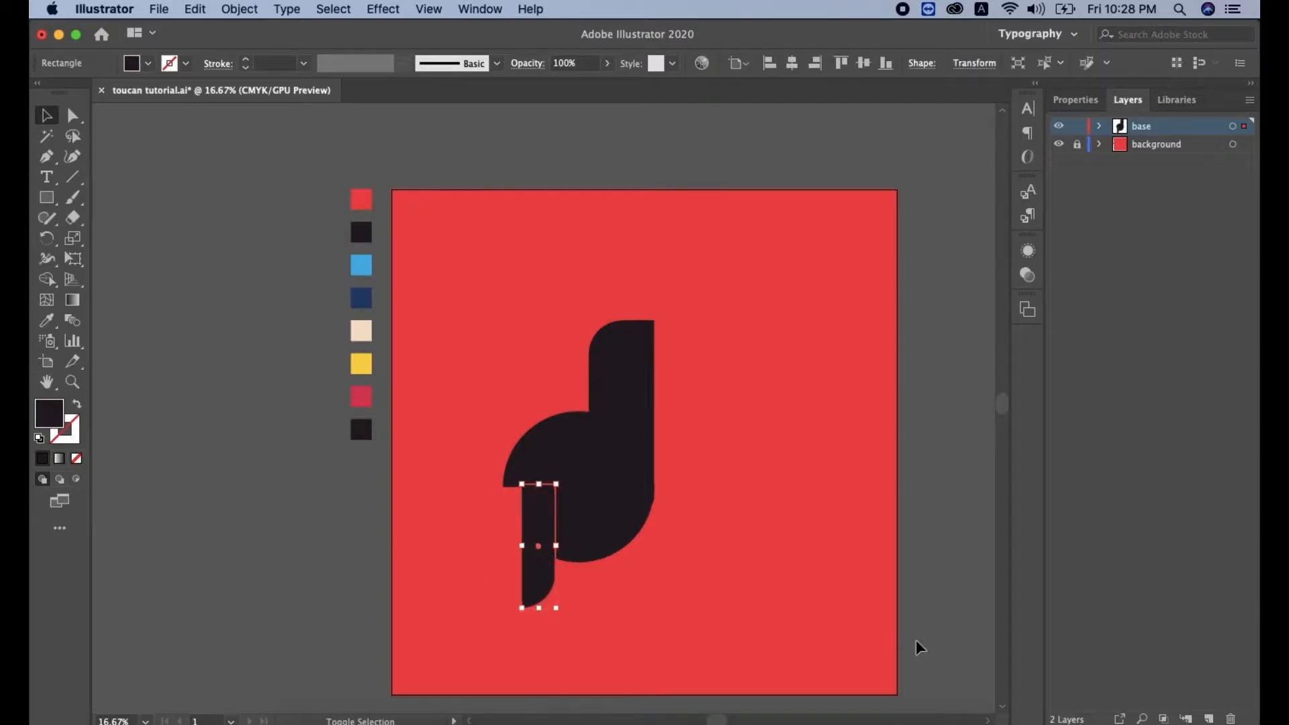
pyautogui.click(699, 584)
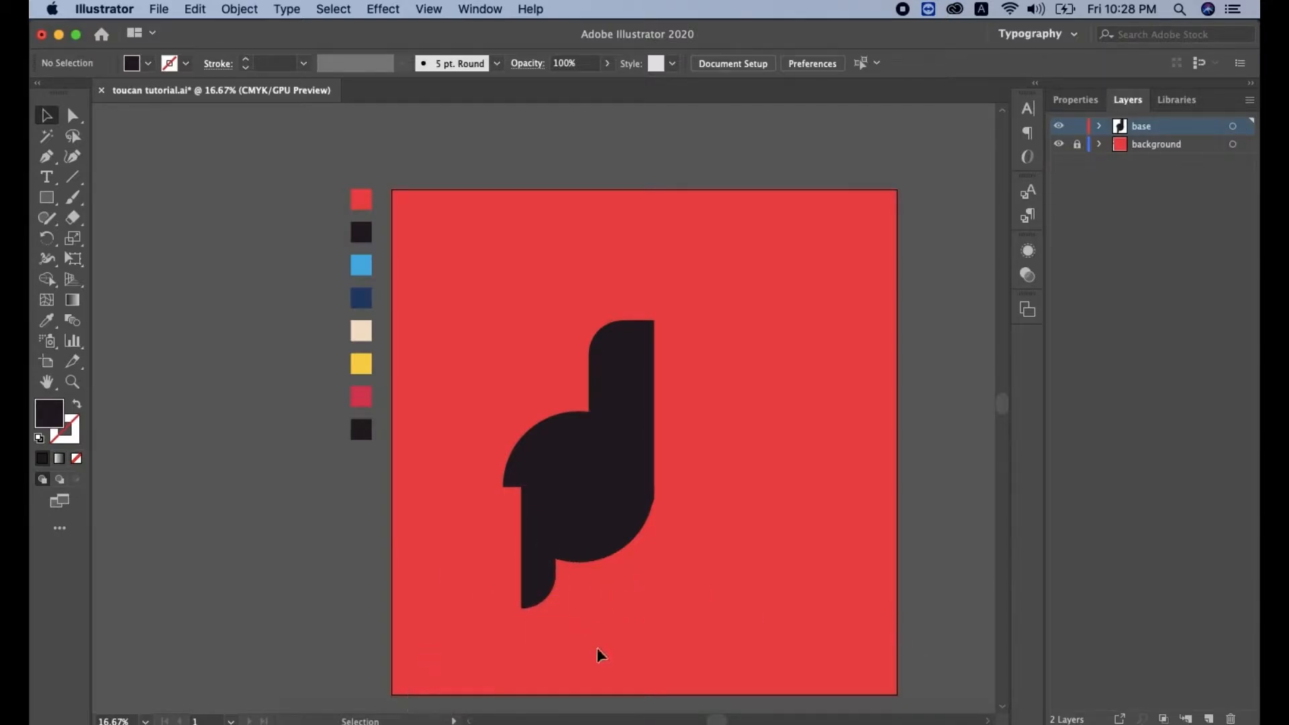
pyautogui.click(648, 466)
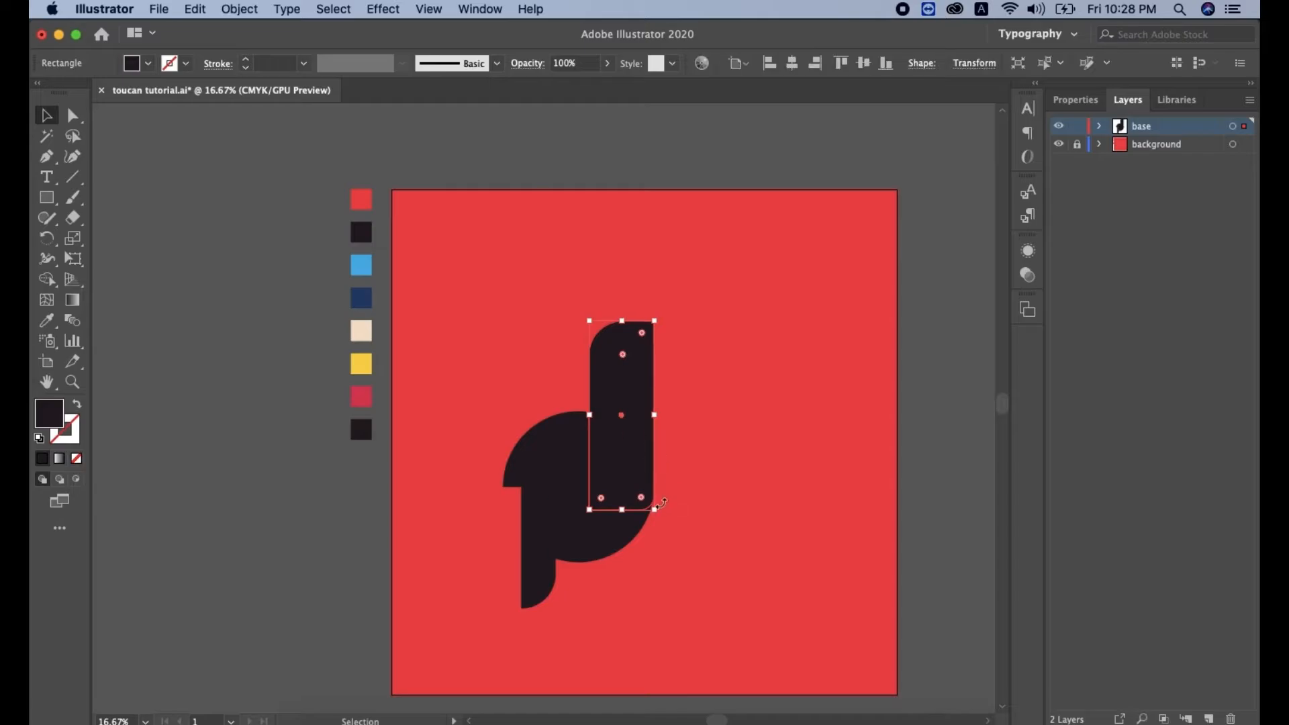
pyautogui.press('Left')
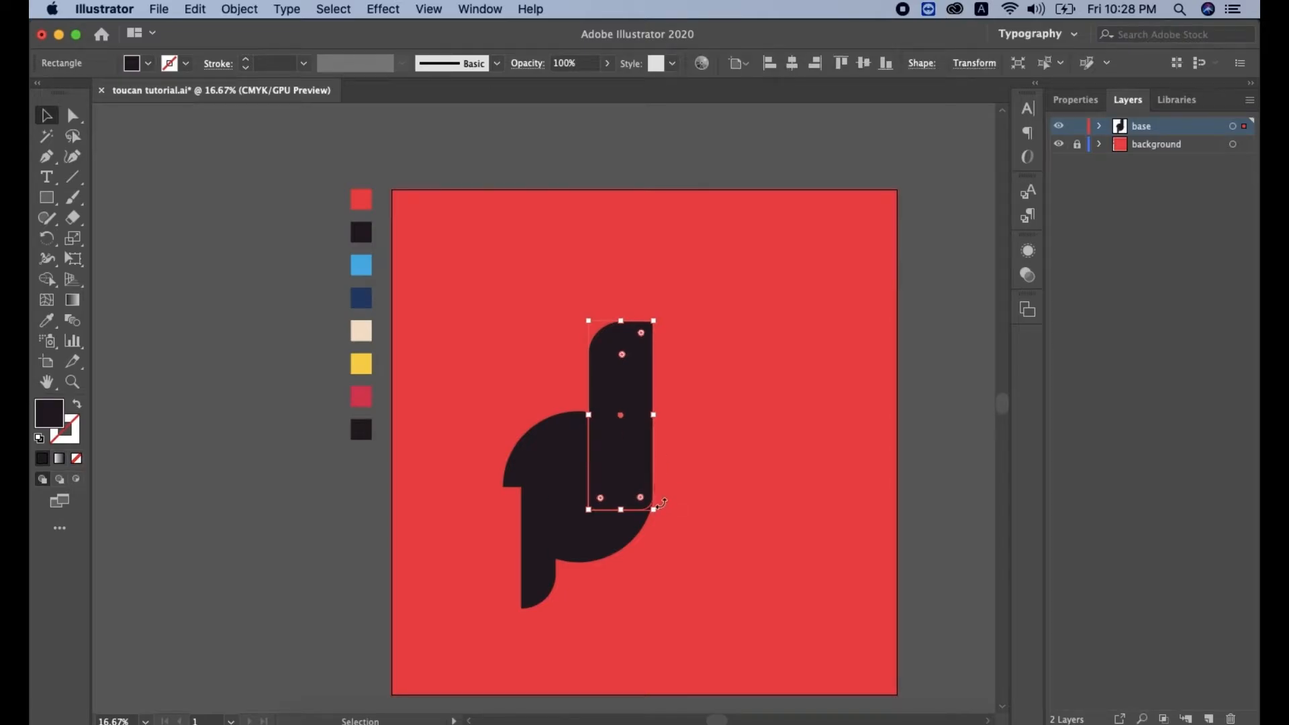
pyautogui.click(680, 546)
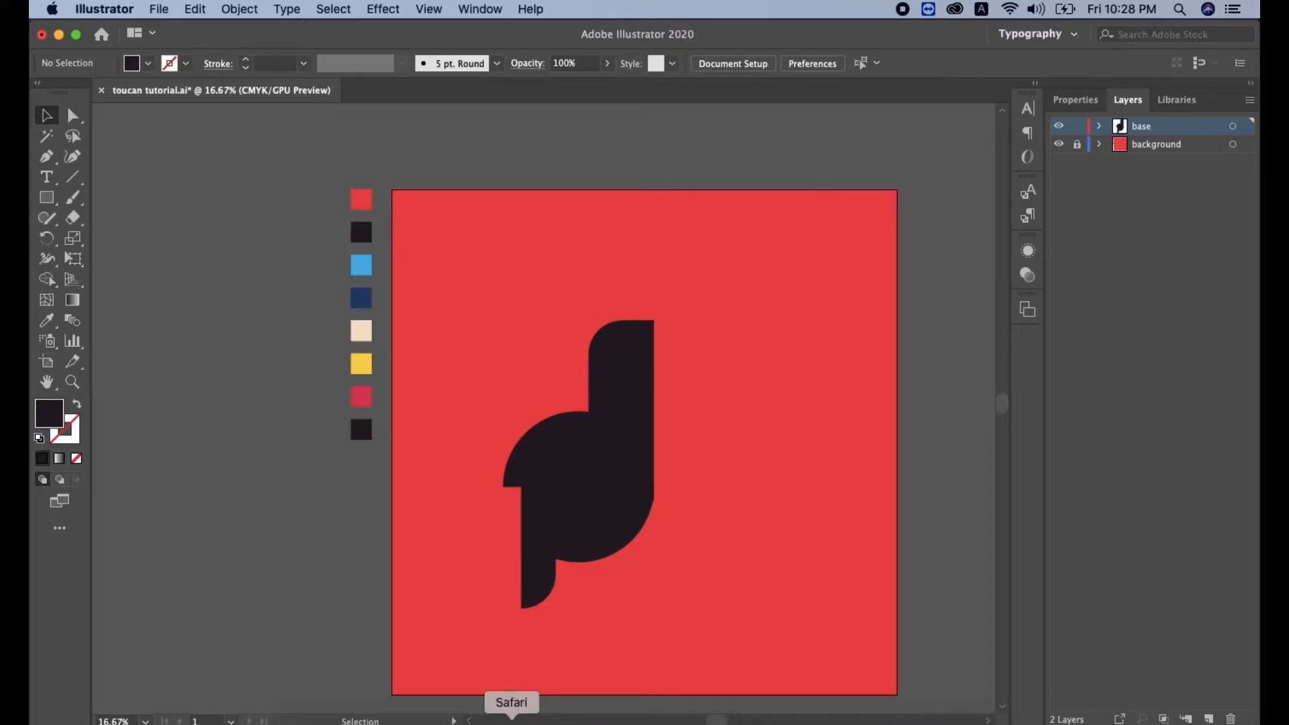
# Step: Enlarge the rounding of the neck rectangle's lower-right corner so it stays inside the body circle's curve
pyautogui.click(645, 423)
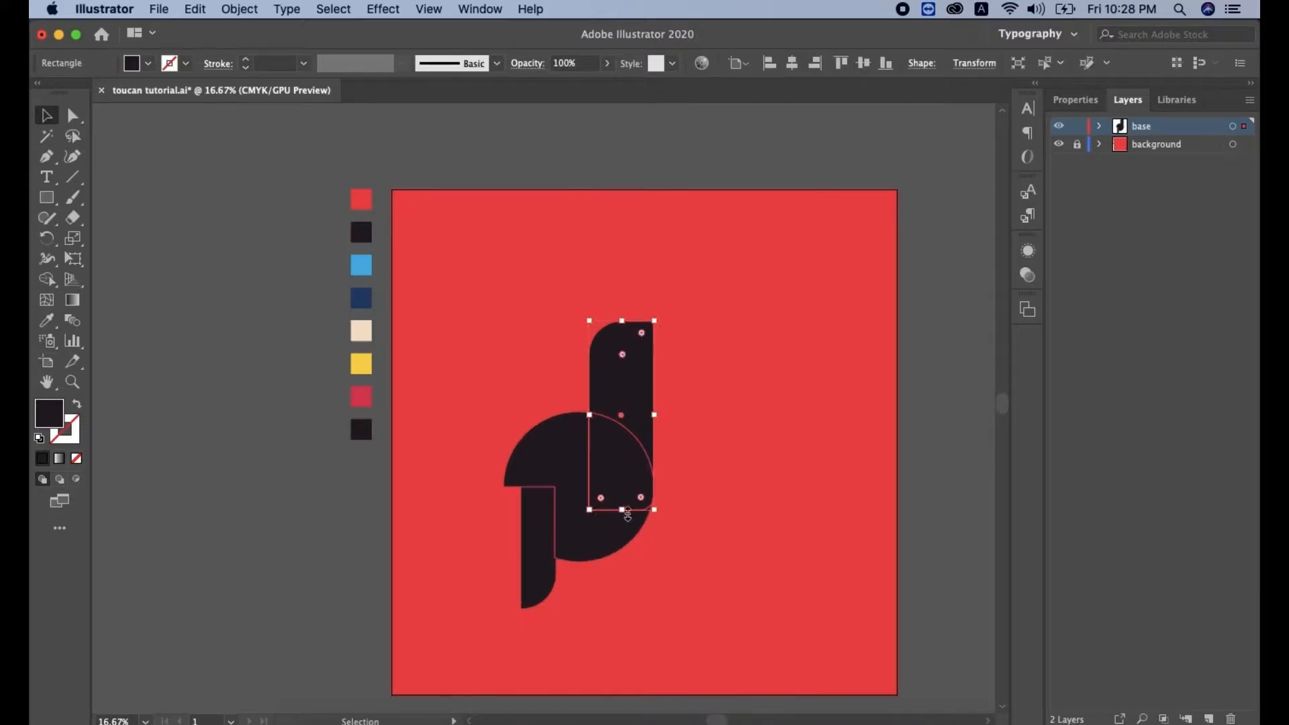
pyautogui.moveTo(641, 500); pyautogui.dragTo(620, 479)
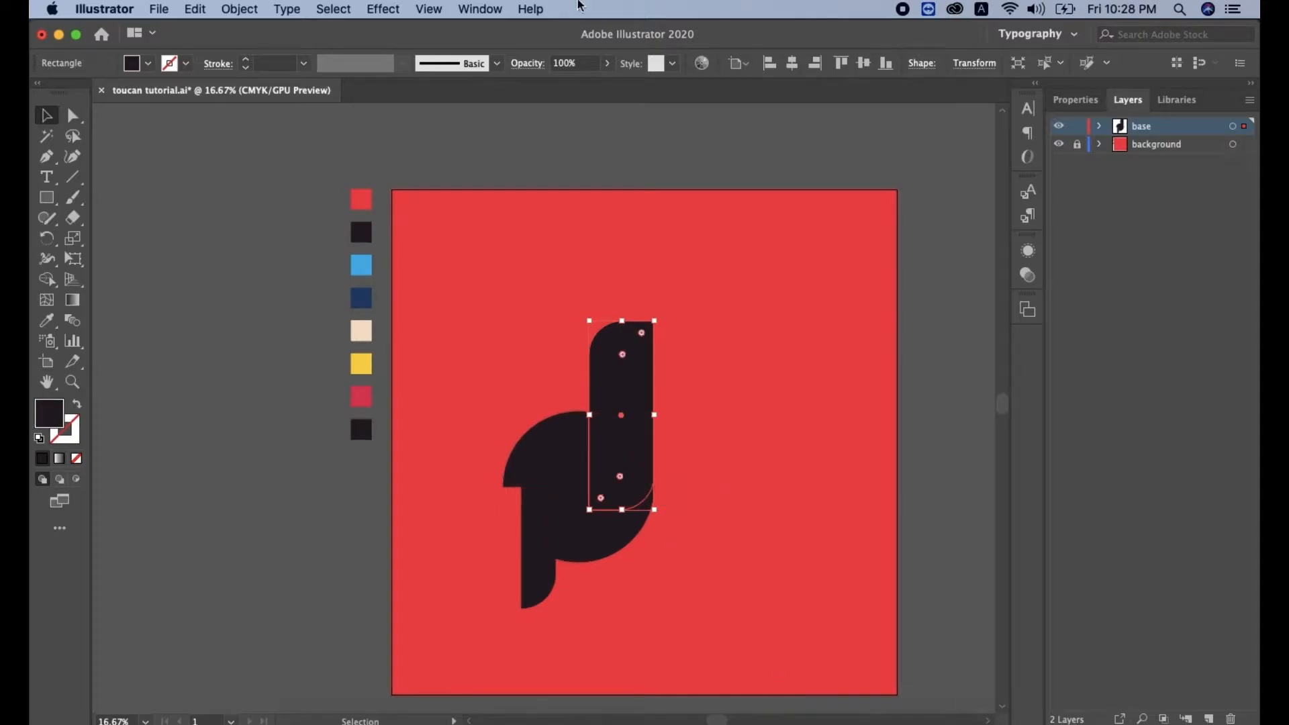
pyautogui.click(336, 410)
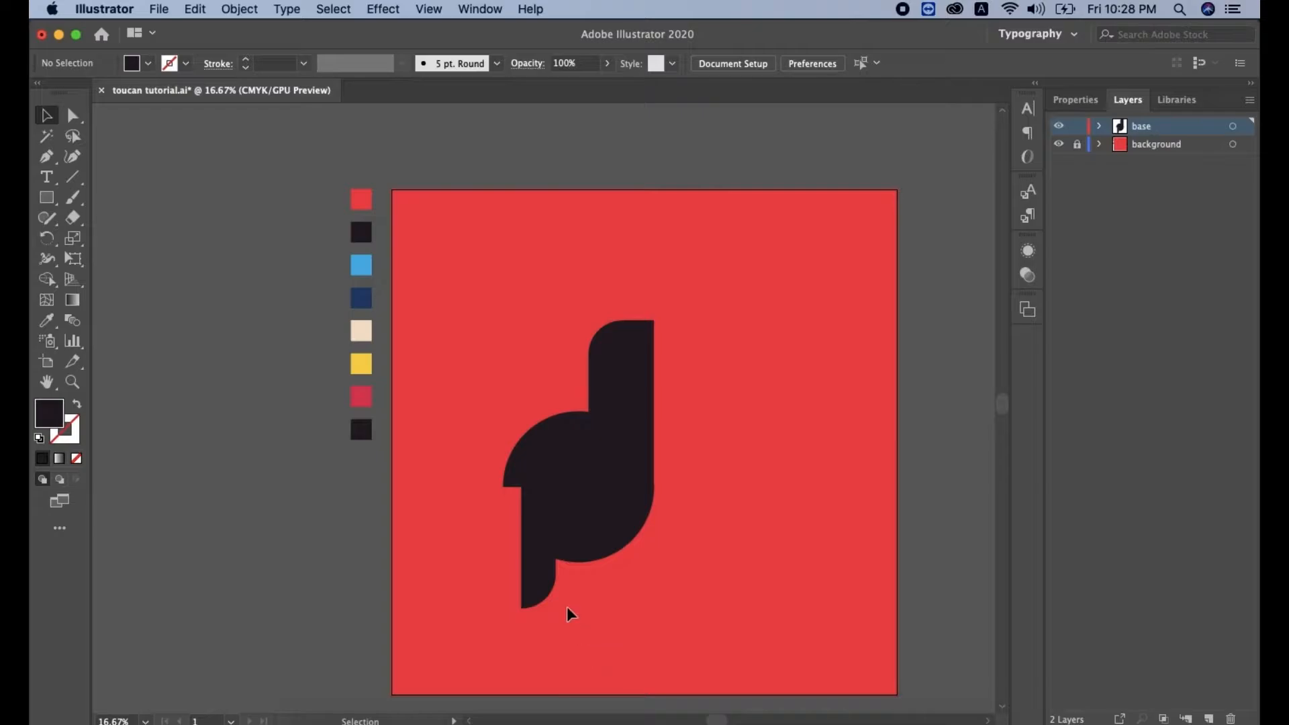
# Step: Widen the tail rectangle slightly by extending its left edge outward
pyautogui.click(537, 581)
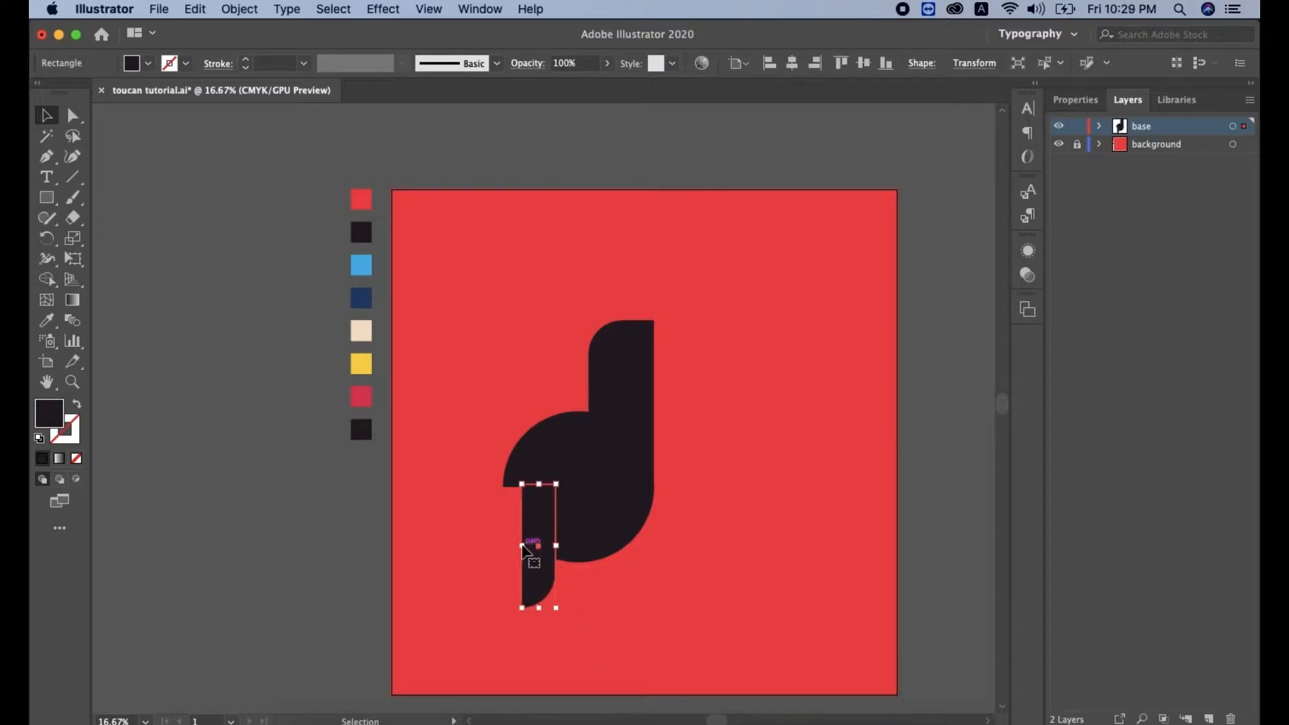
pyautogui.moveTo(523, 546); pyautogui.dragTo(518, 545)
pyautogui.click(579, 589)
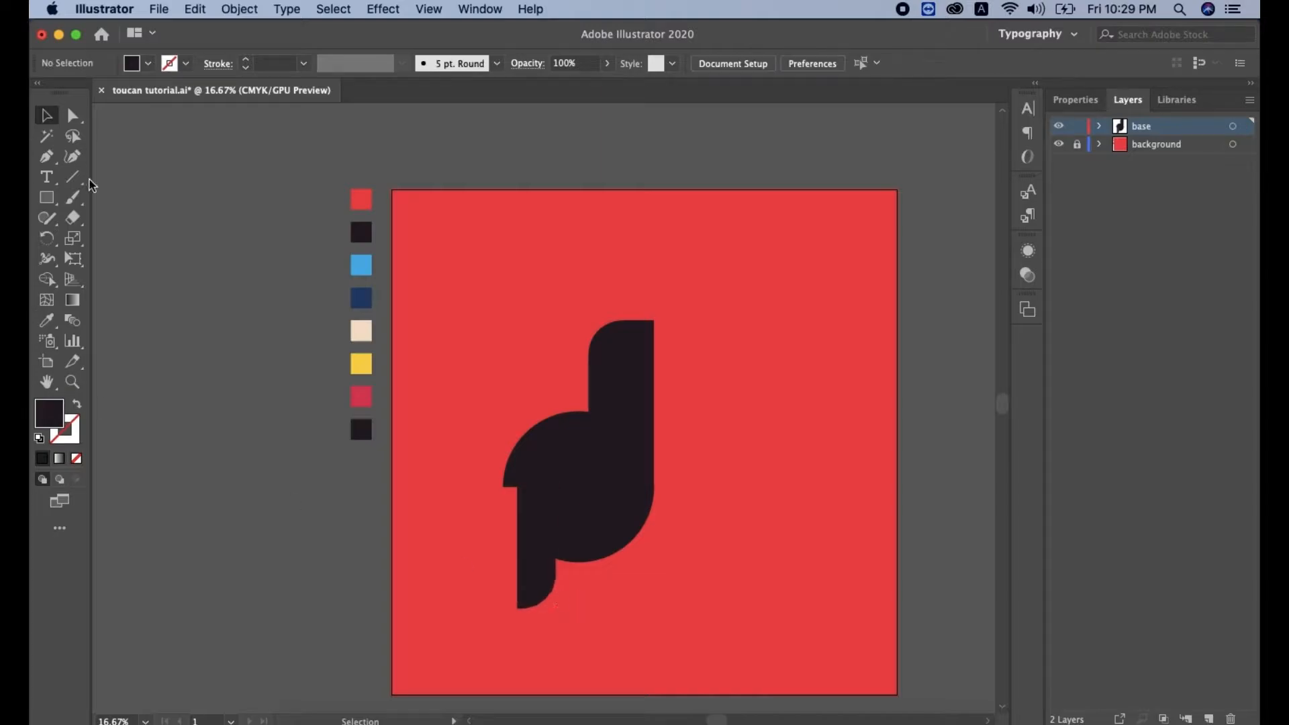
# Step: Merge the body, neck and tail into one silhouette with the Shape Builder
pyautogui.click(590, 513)
pyautogui.keyDown('shift'); pyautogui.click(612, 389); pyautogui.keyUp('shift')
pyautogui.click(47, 278)
pyautogui.moveTo(575, 538)
pyautogui.mouseDown()
pyautogui.moveTo(538, 515)
pyautogui.moveTo(569, 509)
pyautogui.moveTo(616, 527)
pyautogui.mouseUp()
pyautogui.moveTo(643, 423); pyautogui.dragTo(649, 511)
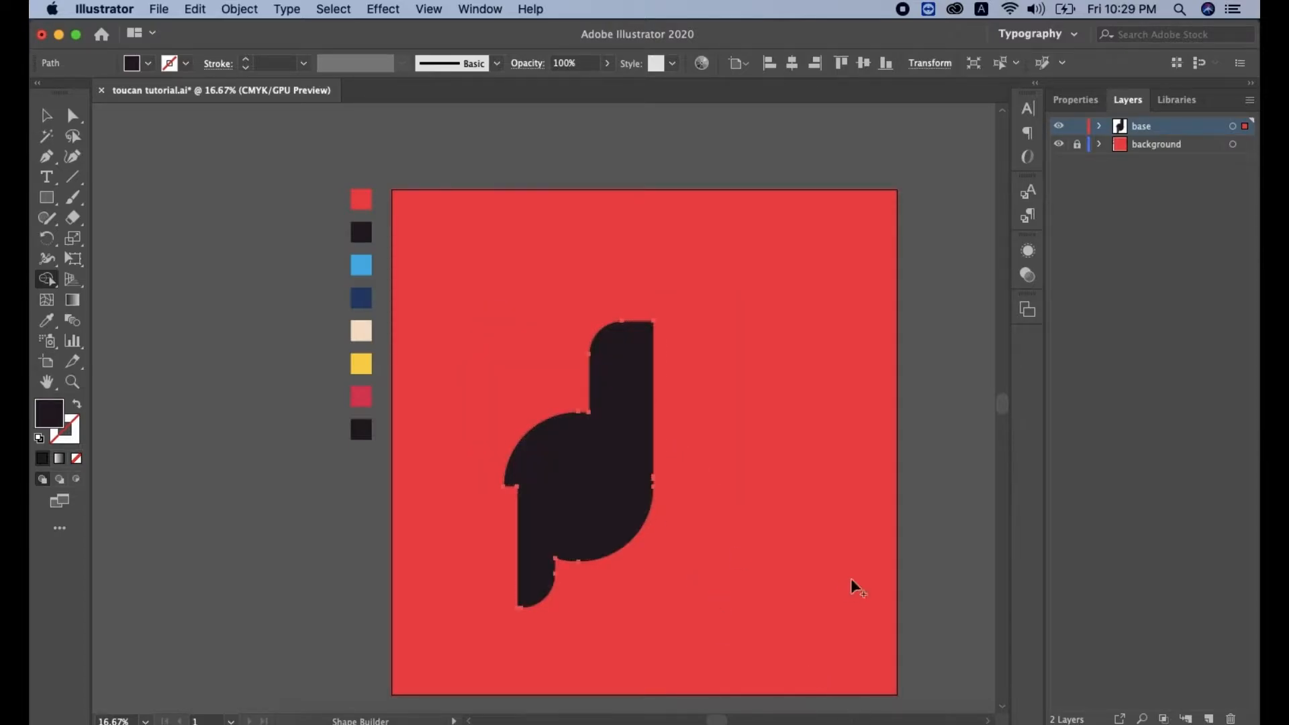
pyautogui.click(47, 115)
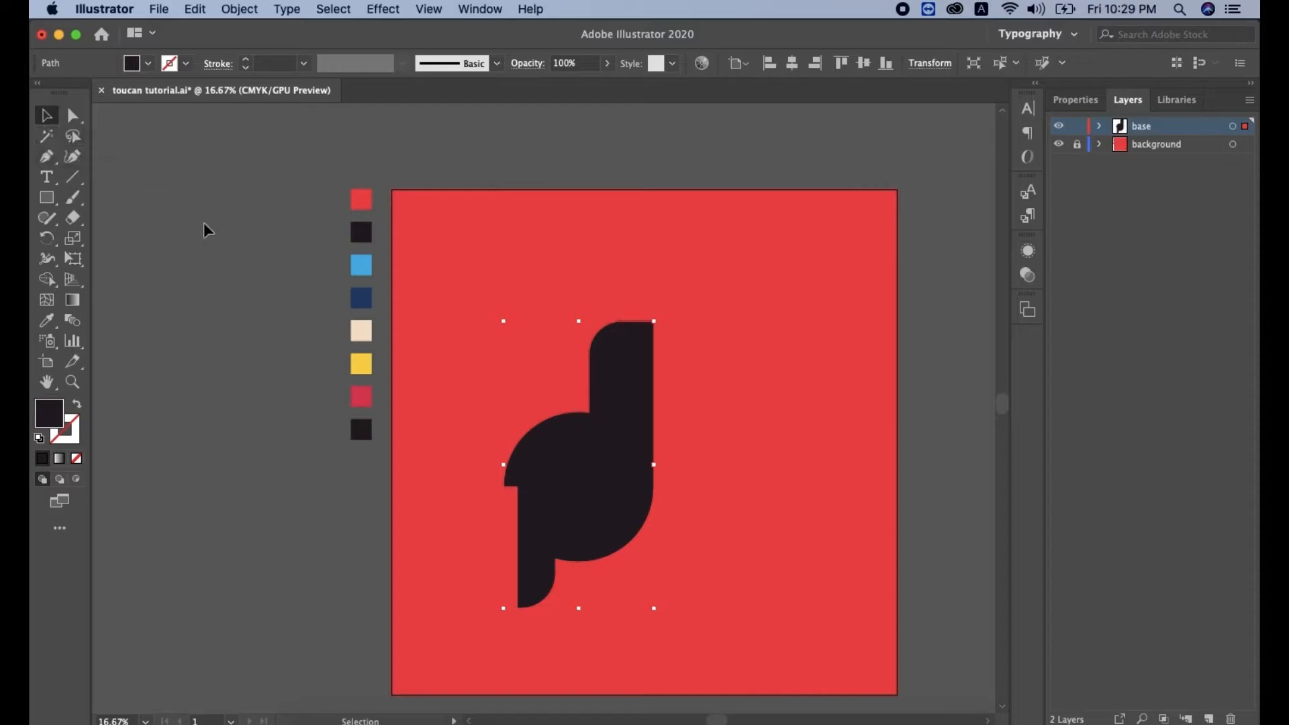
# Step: Draw a small narrow rectangle against the upper-right corner of the bird's neck
pyautogui.click(46, 197)
pyautogui.moveTo(654, 321); pyautogui.dragTo(658, 346)
pyautogui.click(47, 115)
pyautogui.click(443, 371)
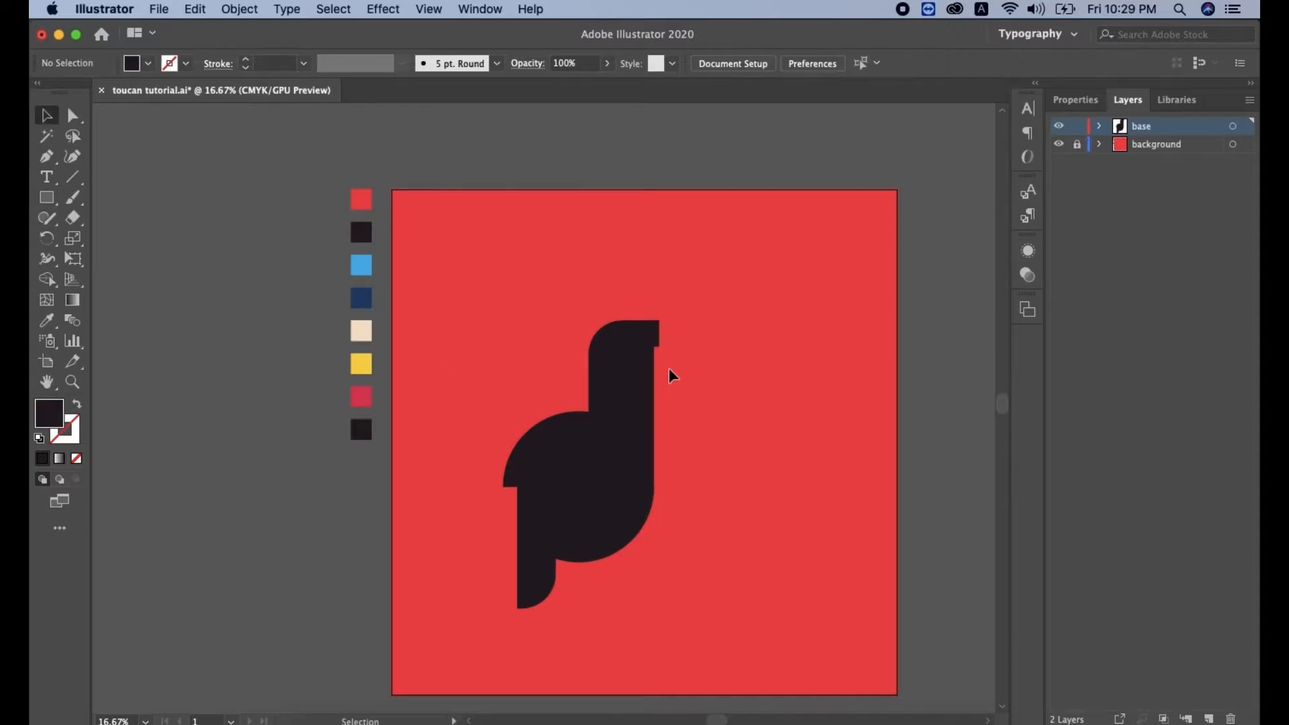
# Step: Make the small rectangle on the neck's upper-right corner slightly wider and taller, keeping it flush with the head's top
pyautogui.click(656, 339)
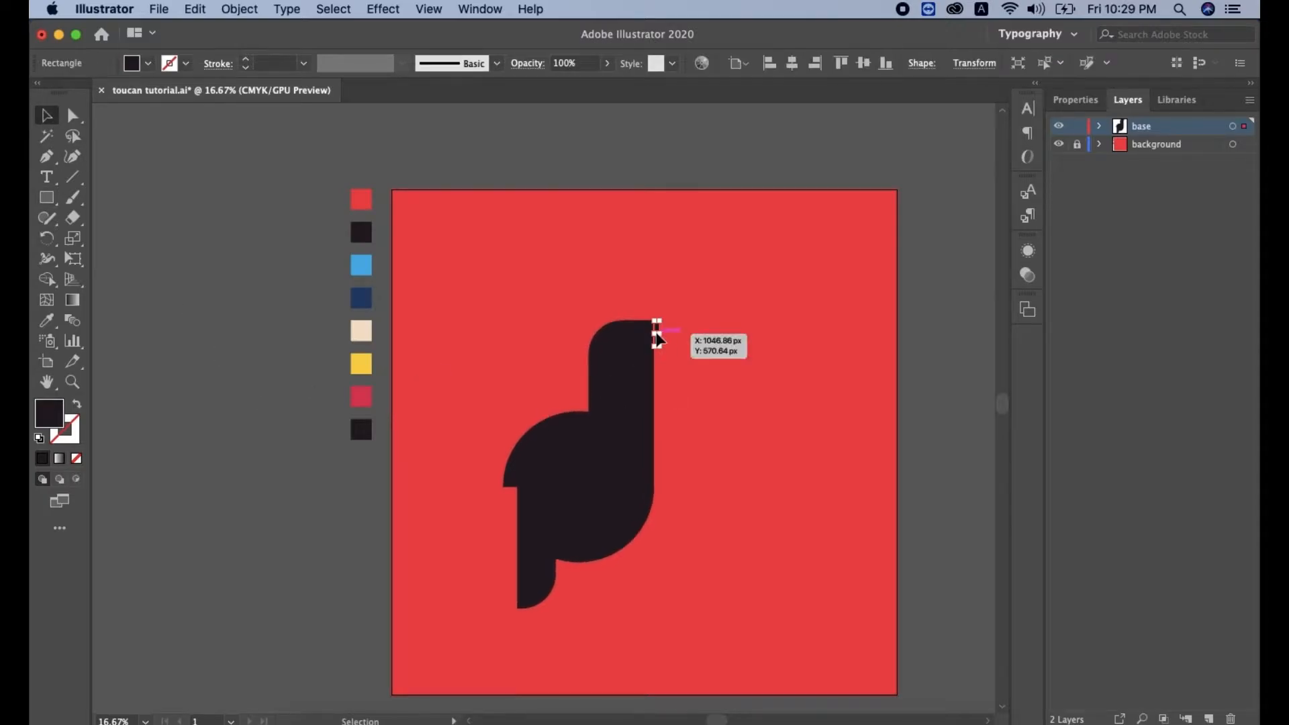
pyautogui.press('super+equal')
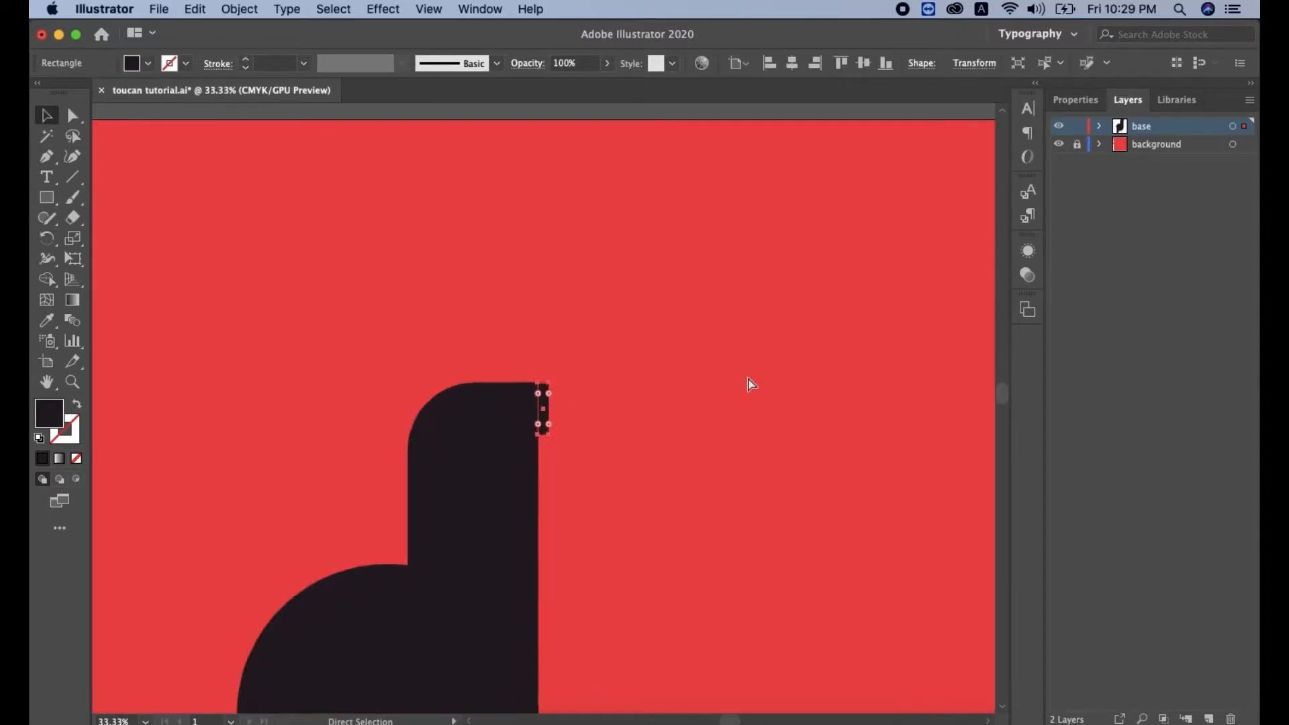
pyautogui.press('super+equal')
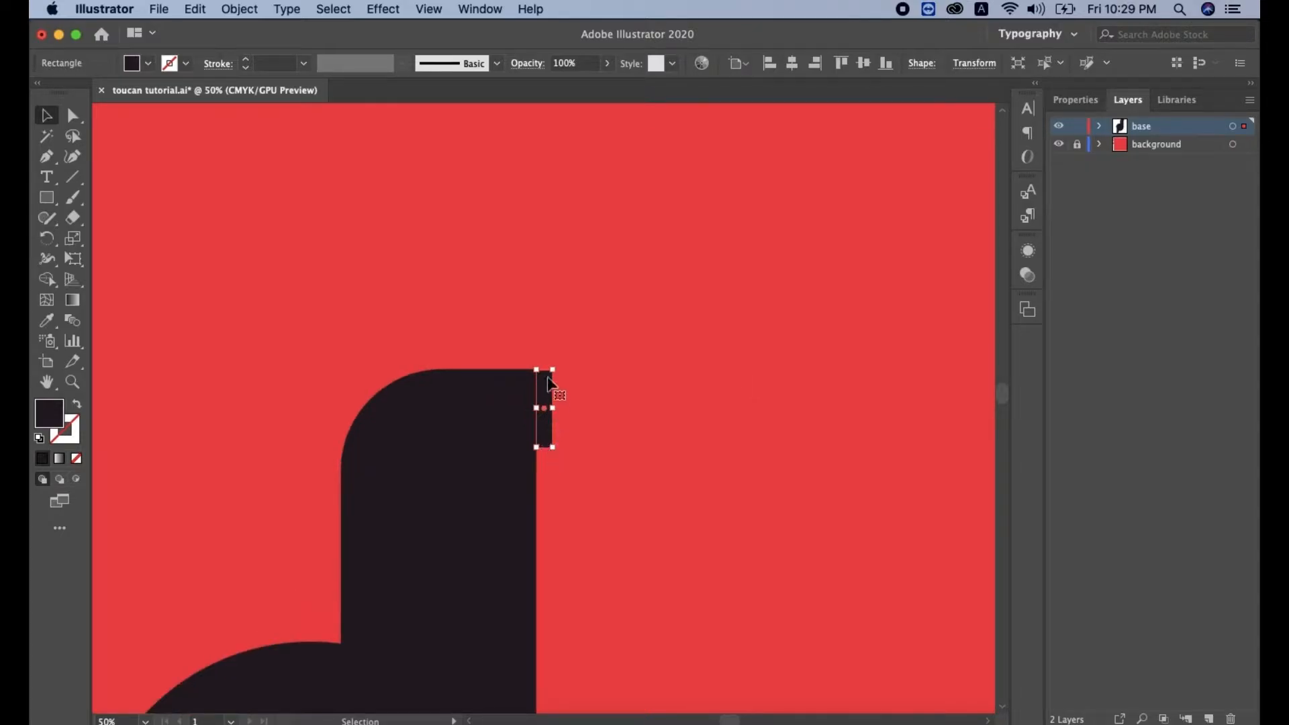
pyautogui.moveTo(552, 449)
pyautogui.mouseDown()
pyautogui.moveTo(557, 466)
pyautogui.moveTo(543, 437)
pyautogui.mouseUp()
pyautogui.click(574, 443)
pyautogui.click(553, 439)
pyautogui.press('Left')
pyautogui.click(592, 541)
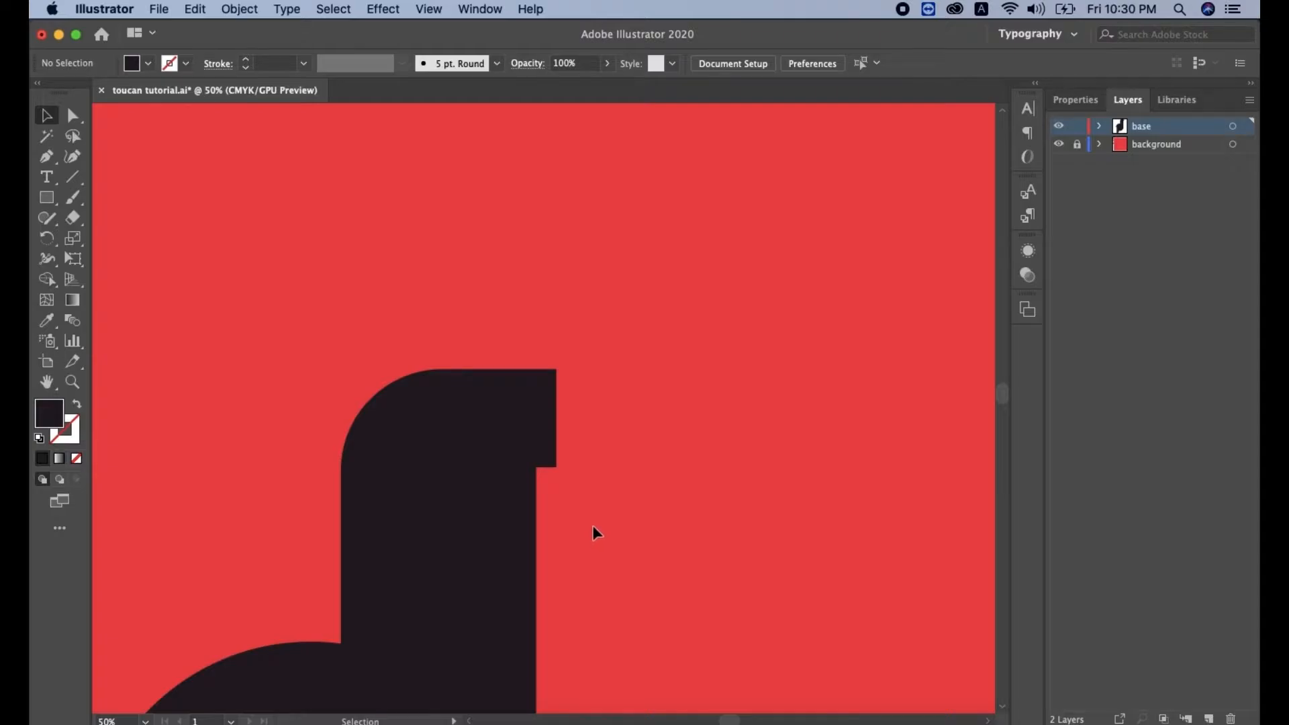
# Step: Draw a long horizontal beak rectangle extending right from the small head rectangle and round its upper-right corner to about 129 px
pyautogui.click(59, 196)
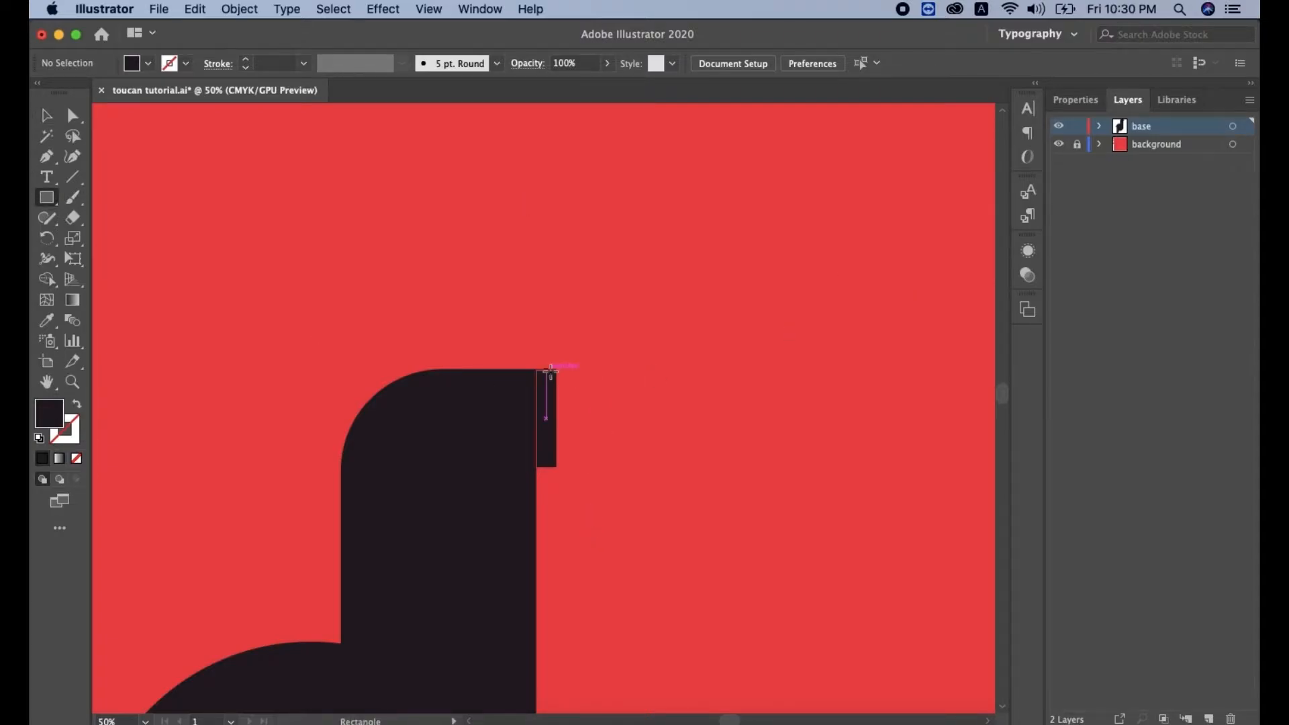
pyautogui.moveTo(556, 368); pyautogui.dragTo(845, 467)
pyautogui.press('a')
pyautogui.moveTo(834, 384); pyautogui.dragTo(705, 436)
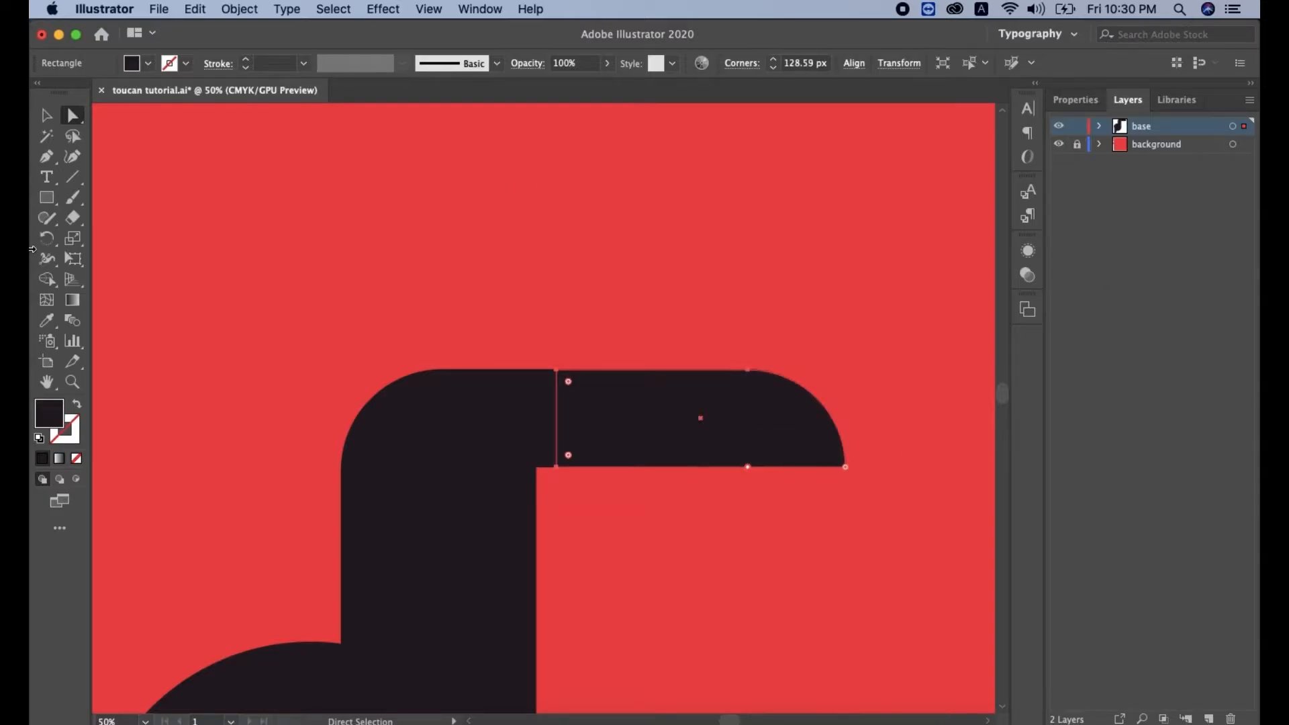
pyautogui.click(47, 118)
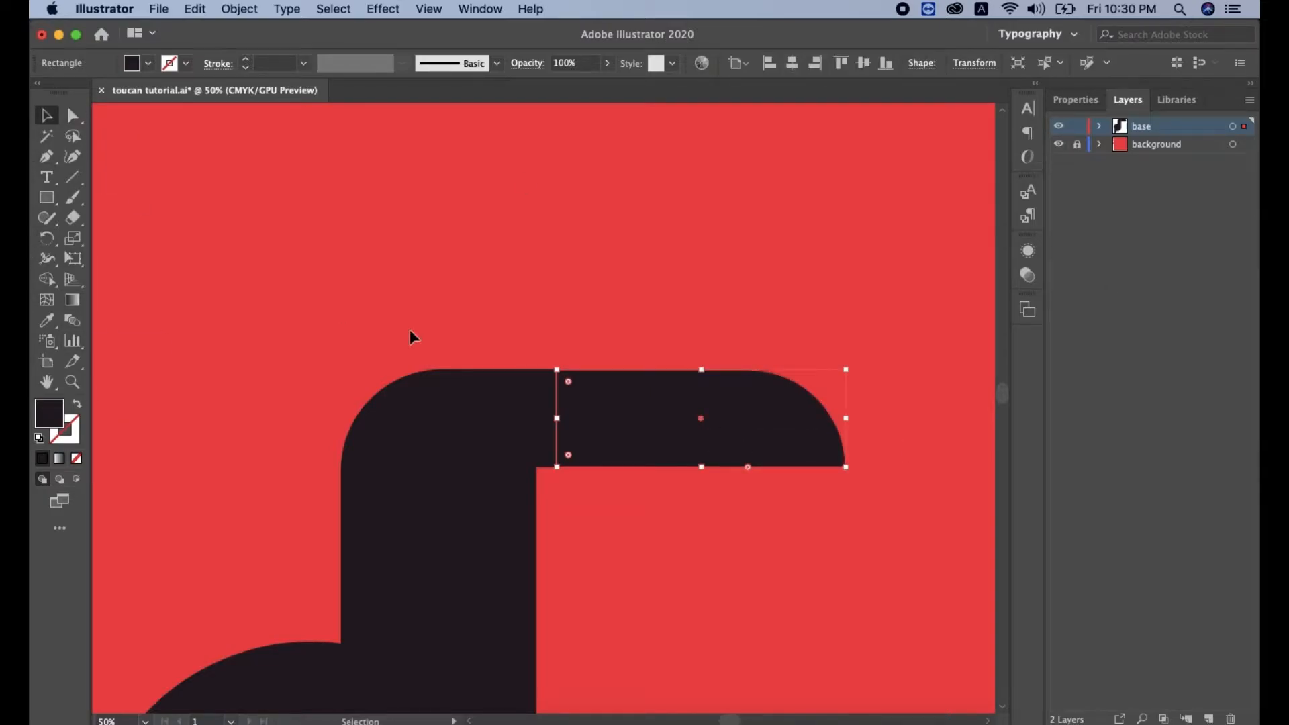
# Step: Fill the beak with the yellow color sampled from the palette swatches
pyautogui.press('super+minus')
pyautogui.press('super+minus')
pyautogui.press('super+minus')
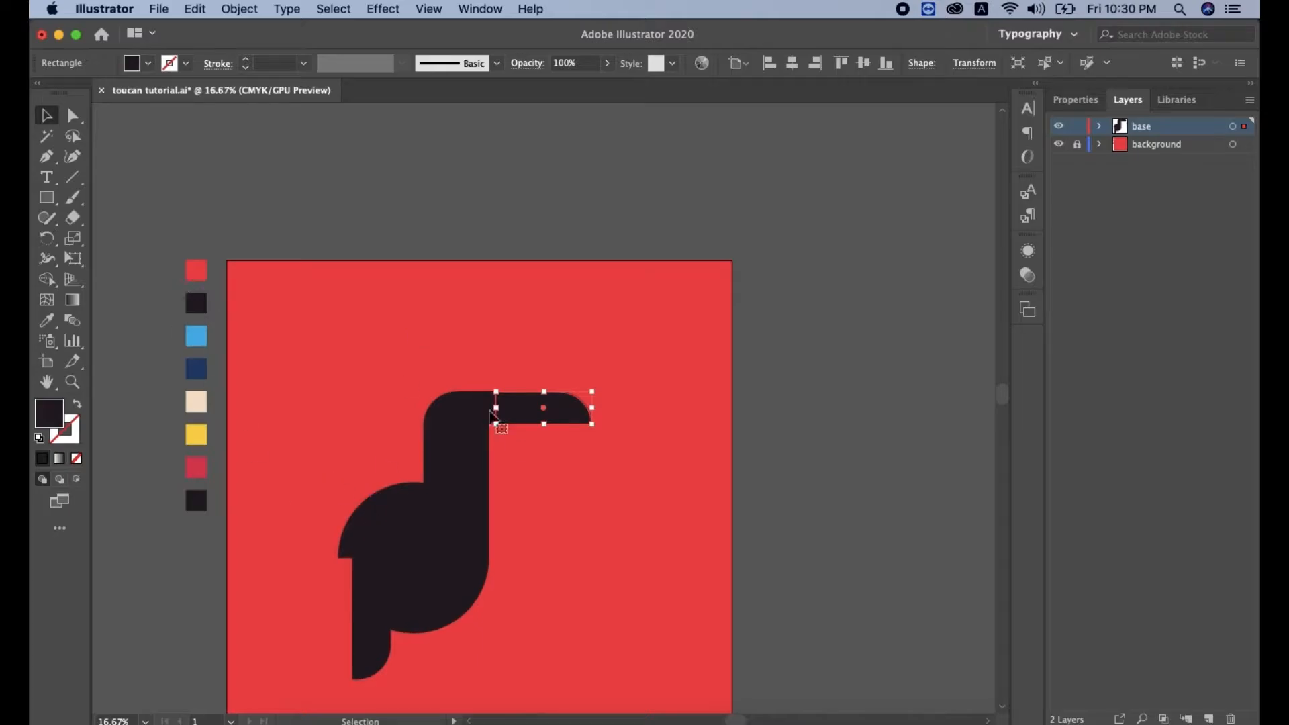
pyautogui.click(47, 322)
pyautogui.click(196, 435)
pyautogui.press('v')
pyautogui.click(149, 270)
# Step: Merge the small rectangle beside the beak with the bird's dark body using the Shape Builder
pyautogui.click(493, 410)
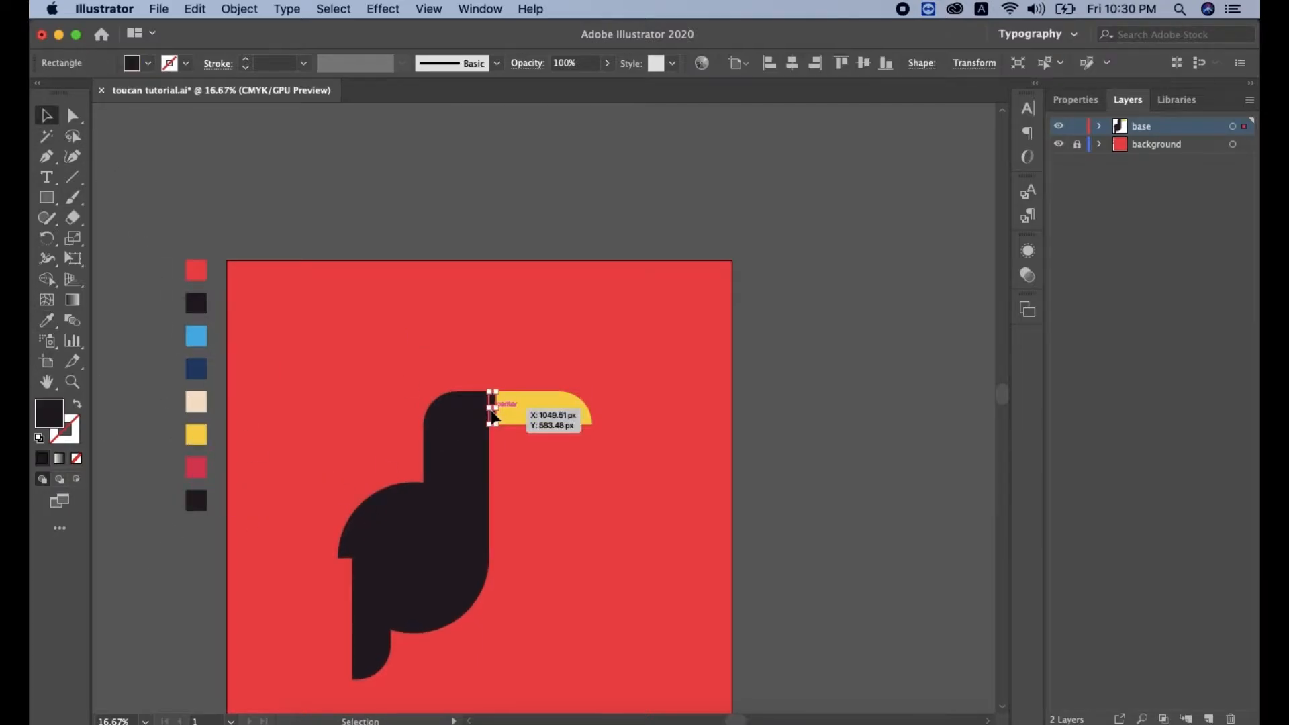
pyautogui.keyDown('shift'); pyautogui.click(449, 432); pyautogui.keyUp('shift')
pyautogui.hotkey('shift', 'm')
pyautogui.moveTo(470, 436); pyautogui.dragTo(491, 408)
pyautogui.click(49, 119)
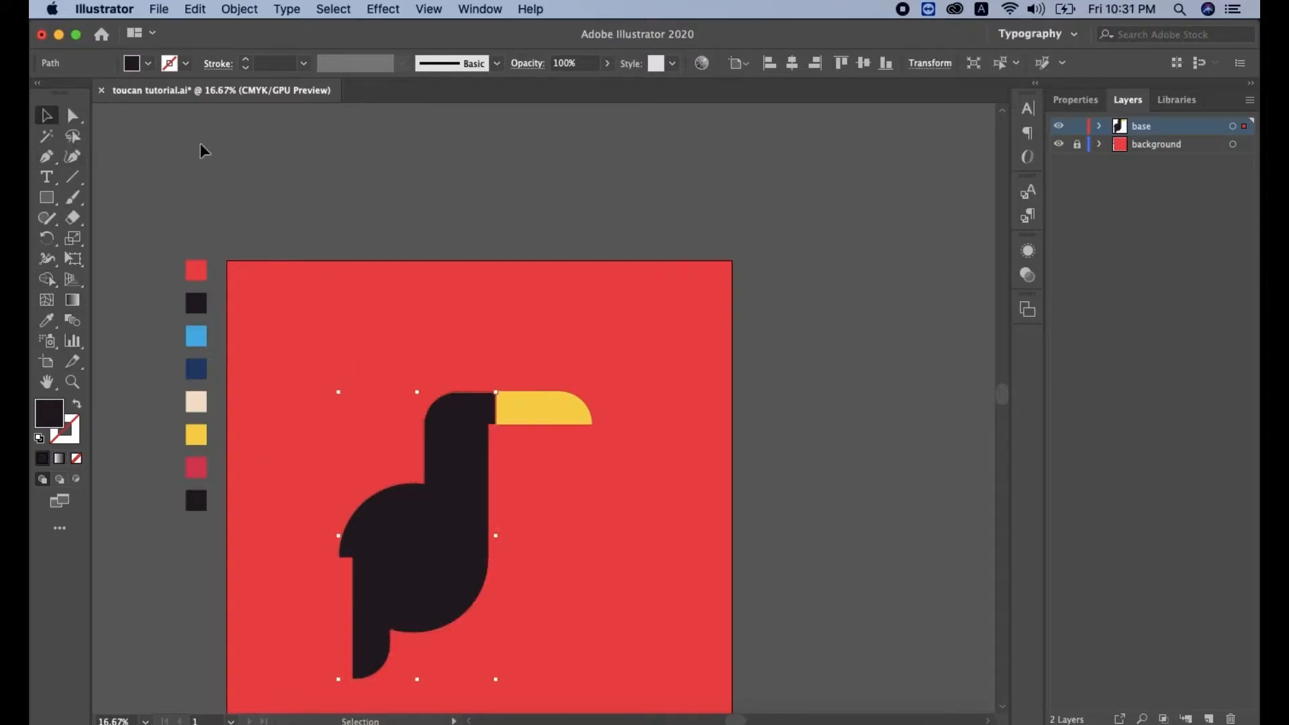
pyautogui.click(294, 208)
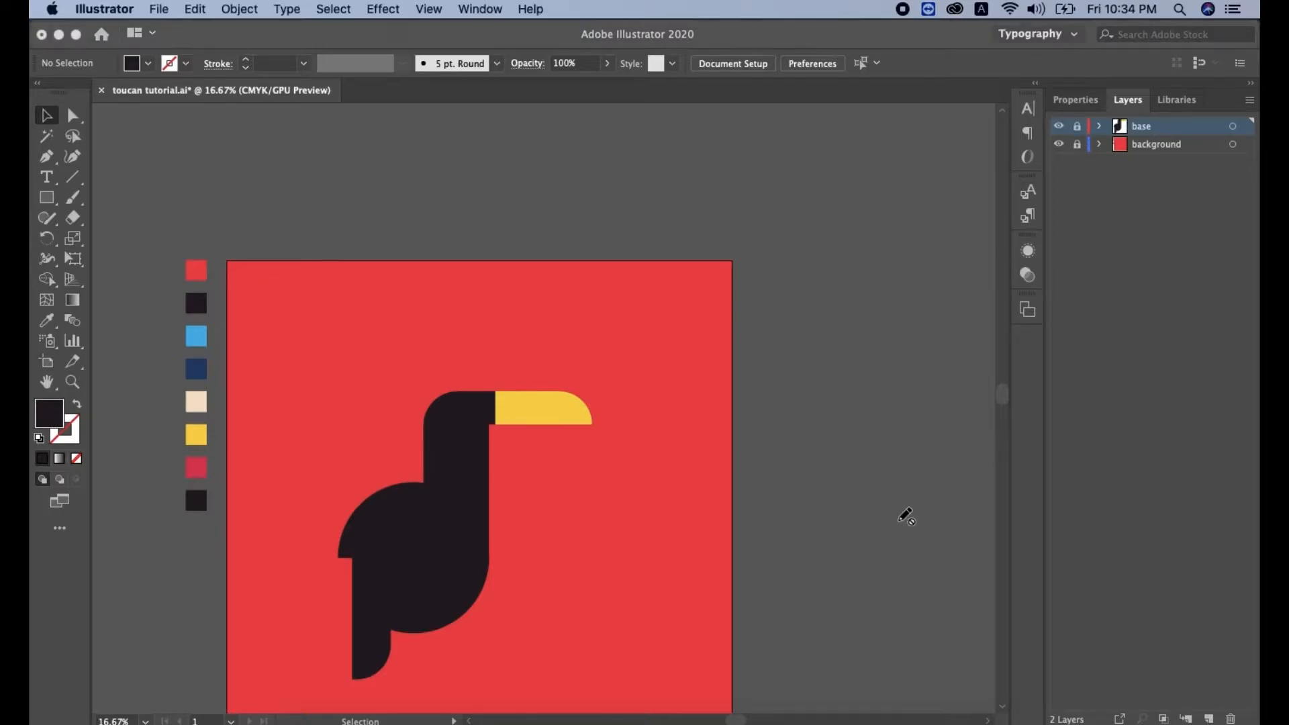
# Step: On a new layer, draw a narrow vertical rectangle along the left edge of the bird's tail, starting at its top
pyautogui.click(1209, 718)
pyautogui.press('m')
pyautogui.press('super+equal')
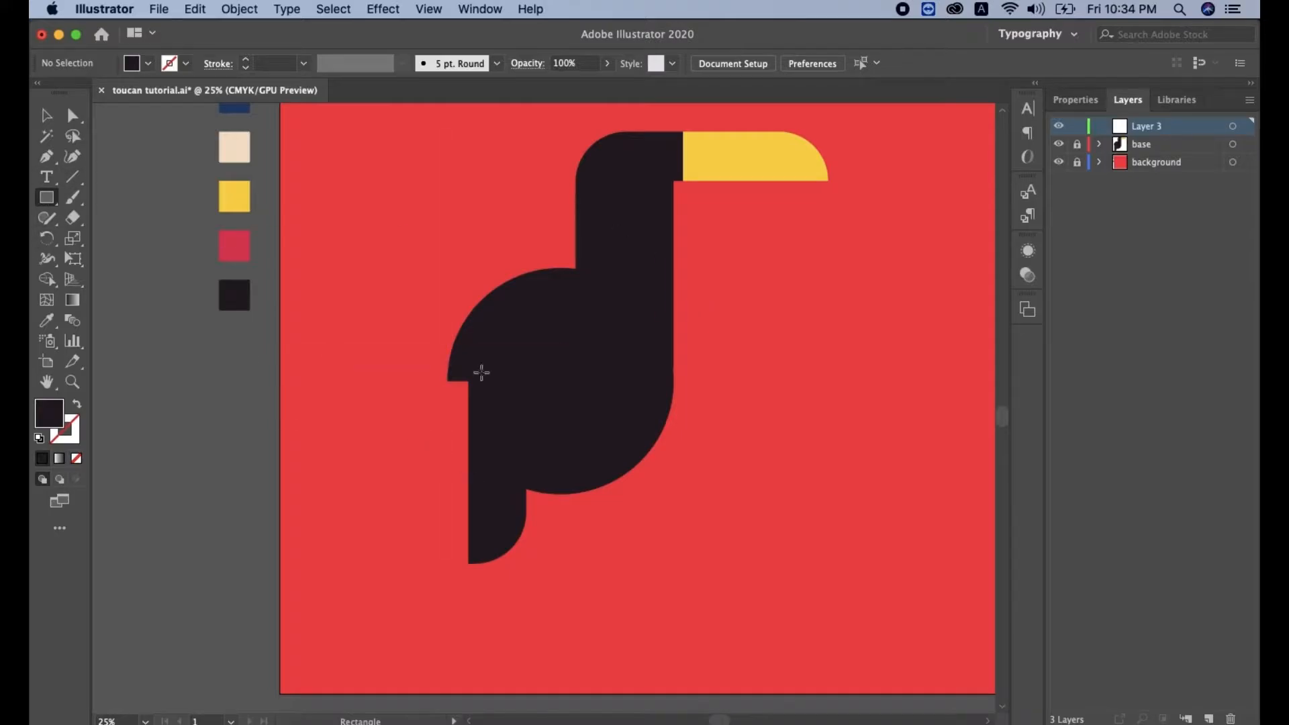
pyautogui.moveTo(468, 381); pyautogui.dragTo(480, 553)
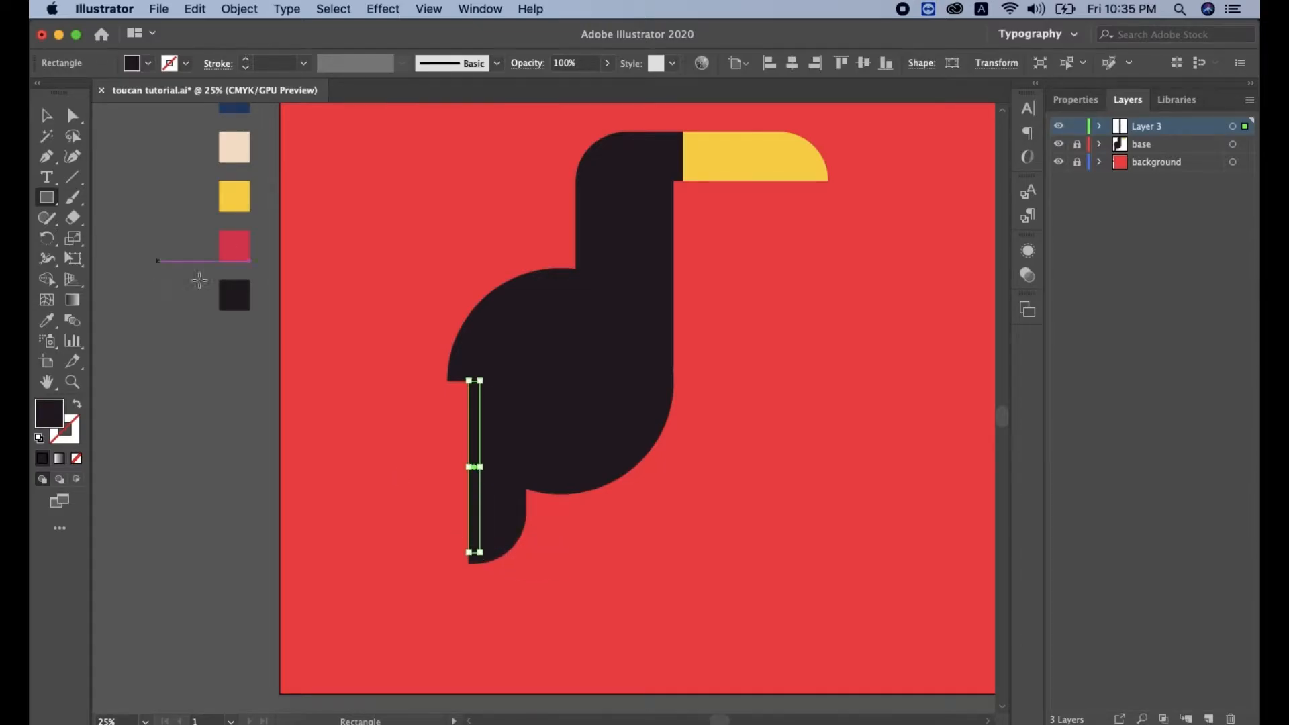
# Step: Fill the narrow tail rectangle with the navy blue sampled from the palette swatches
pyautogui.scroll(5, 200, 280)
pyautogui.press('i')
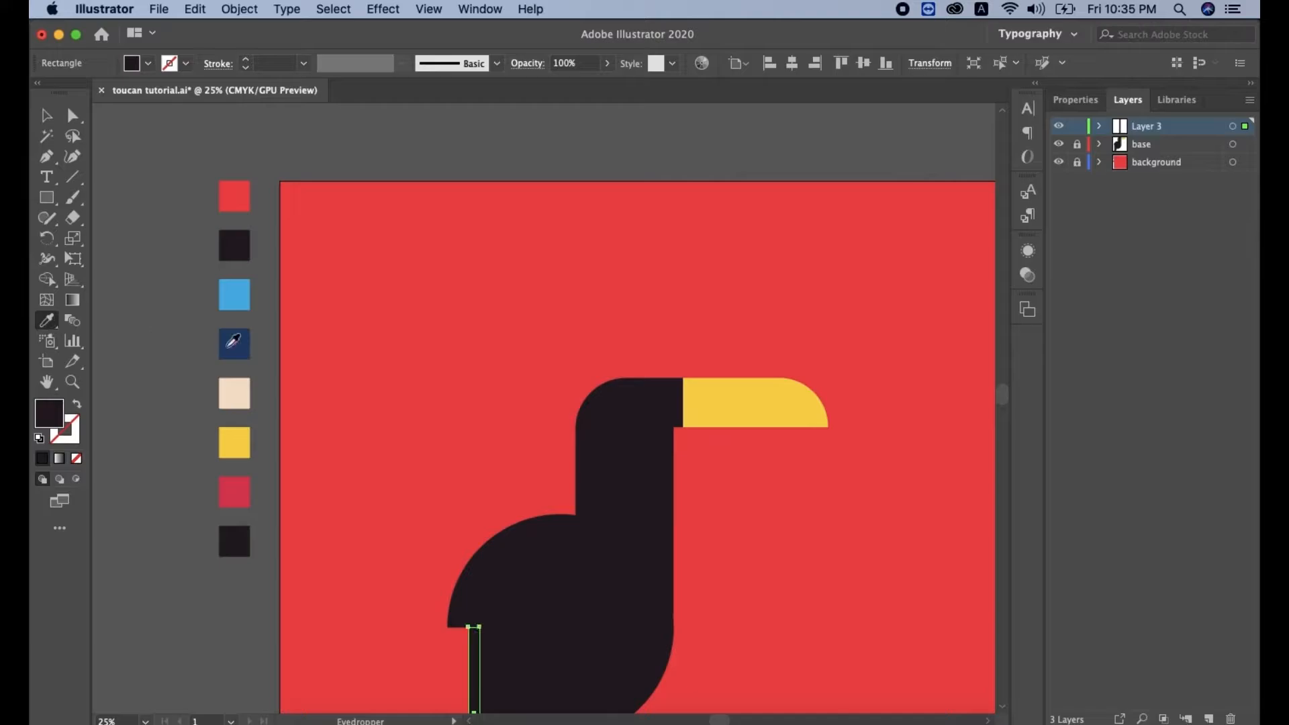
pyautogui.click(233, 341)
pyautogui.click(46, 115)
pyautogui.scroll(-3, 429, 480)
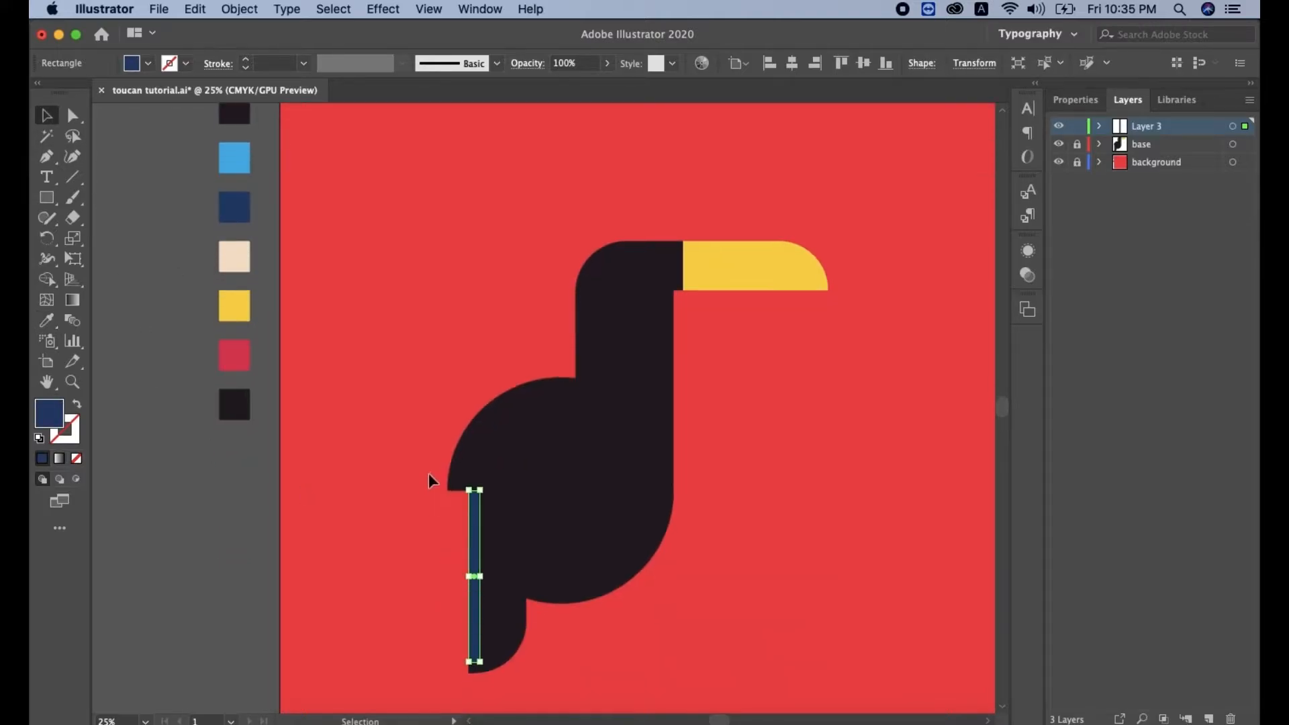
# Step: Round the lower-right corner of the navy tail strip to about 27.74 px
pyautogui.press('super+equal')
pyautogui.press('super+equal')
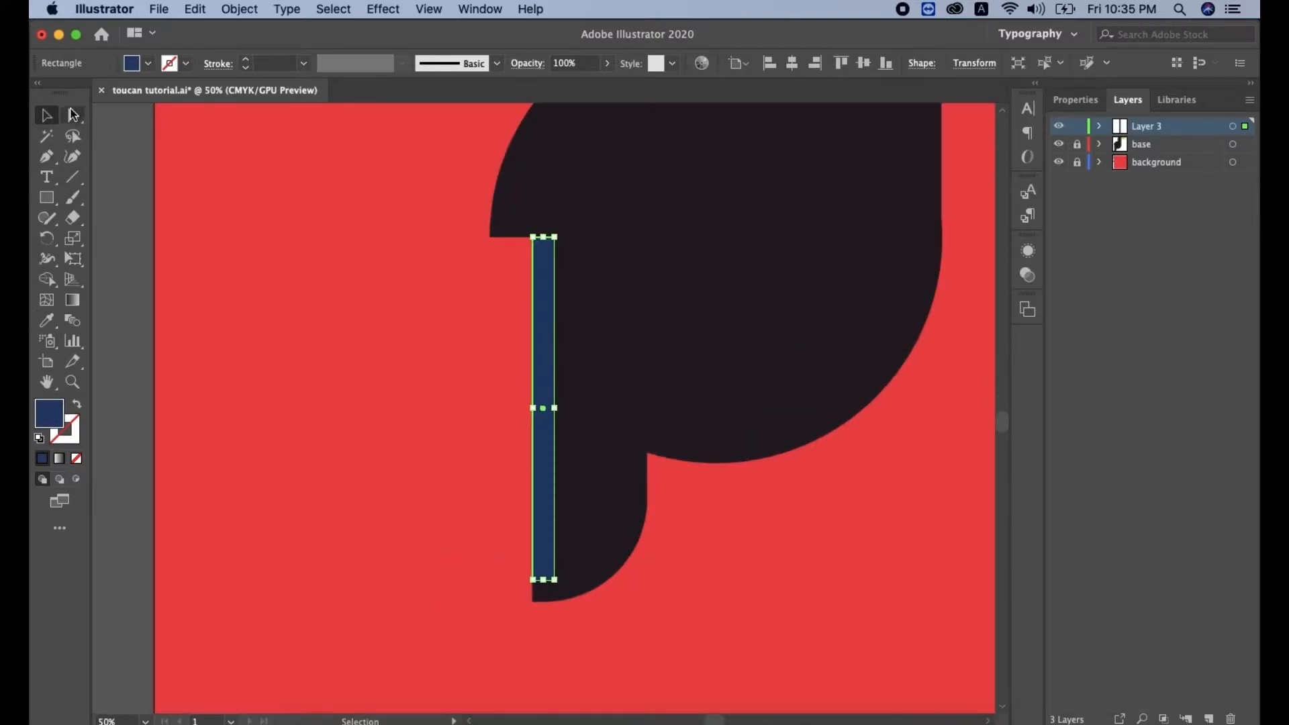
pyautogui.click(73, 114)
pyautogui.press('super+equal')
pyautogui.press('super+equal')
pyautogui.press('super+equal')
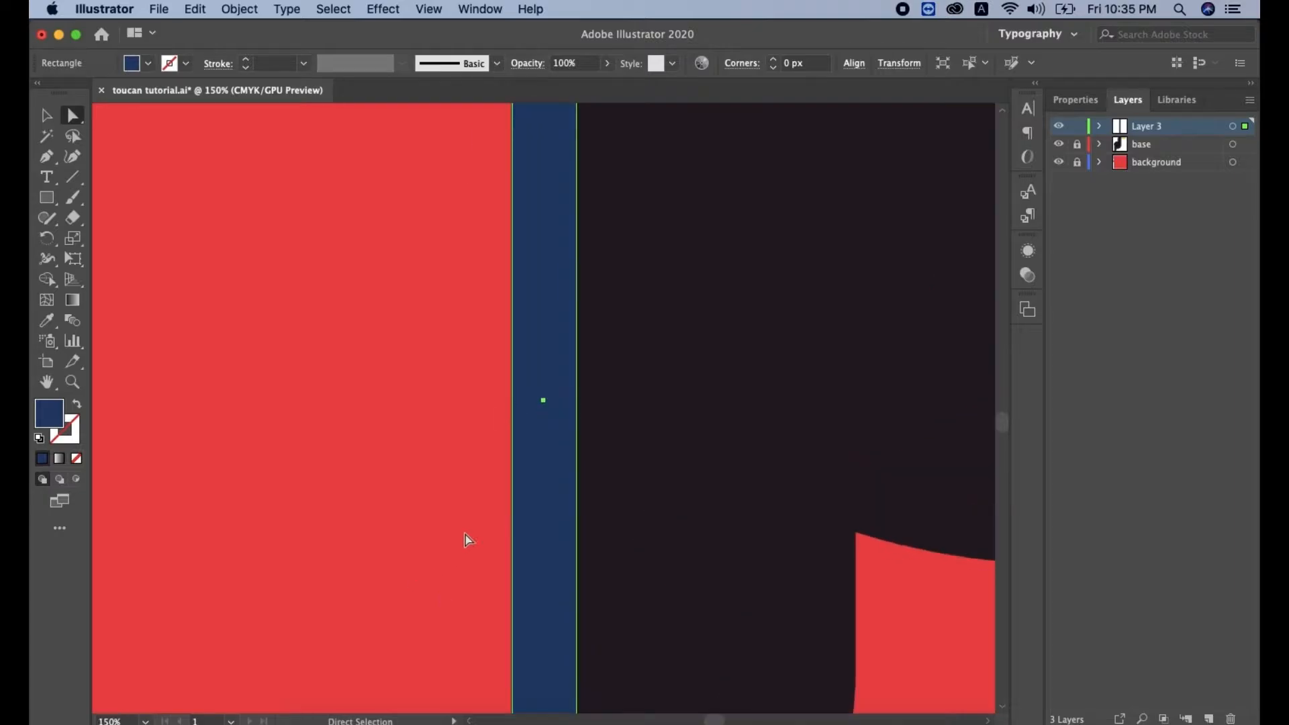
pyautogui.scroll(-4, 537, 551)
pyautogui.moveTo(566, 656); pyautogui.dragTo(536, 587)
pyautogui.scroll(5, 719, 437)
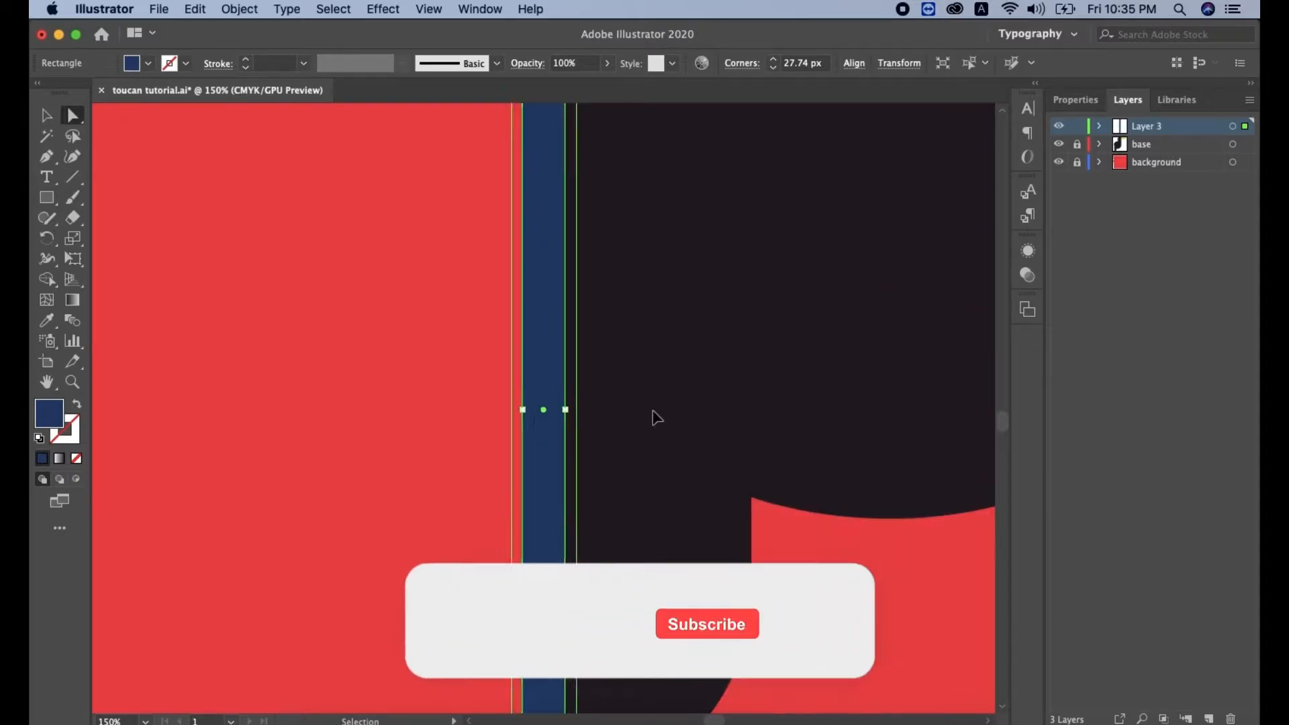
# Step: Draw a thinner, slightly shorter vertical rectangle just left of the navy strip, starting level with its top
pyautogui.press('super+minus')
pyautogui.press('super+minus')
pyautogui.press('super+minus')
pyautogui.click(46, 200)
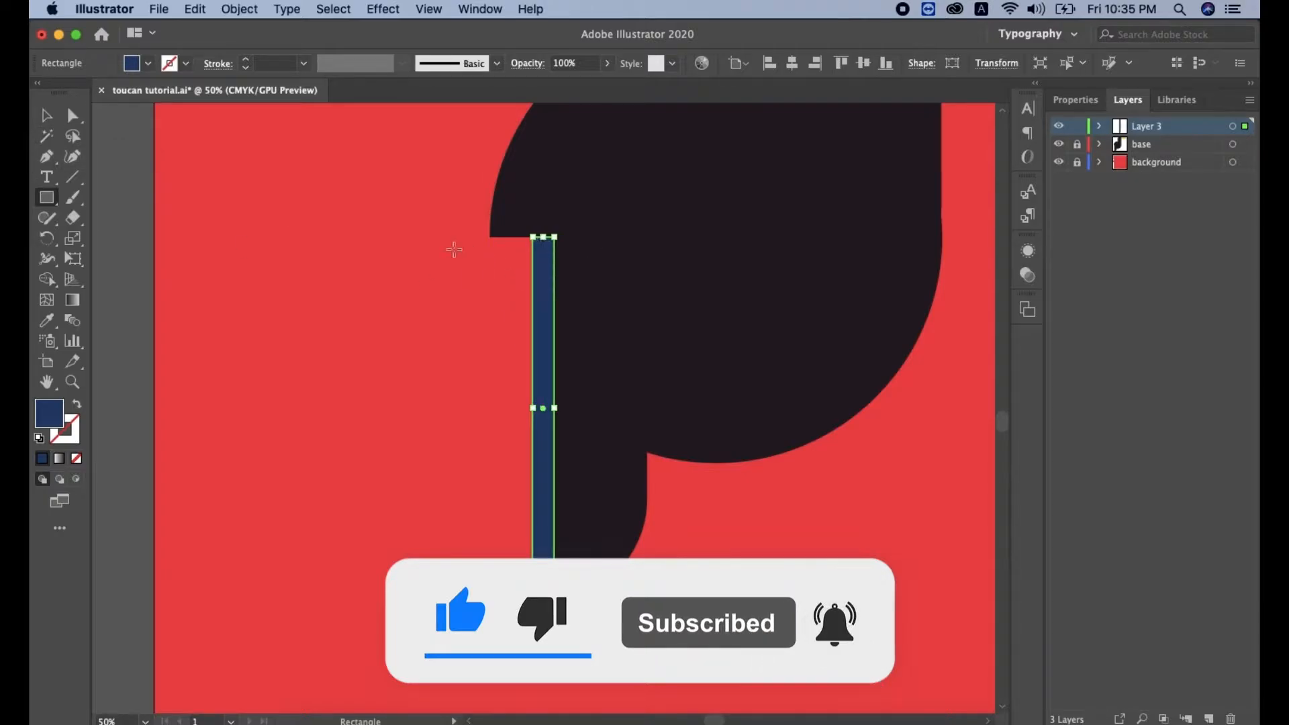
pyautogui.moveTo(516, 237); pyautogui.dragTo(521, 567)
pyautogui.scroll(5, 200, 304)
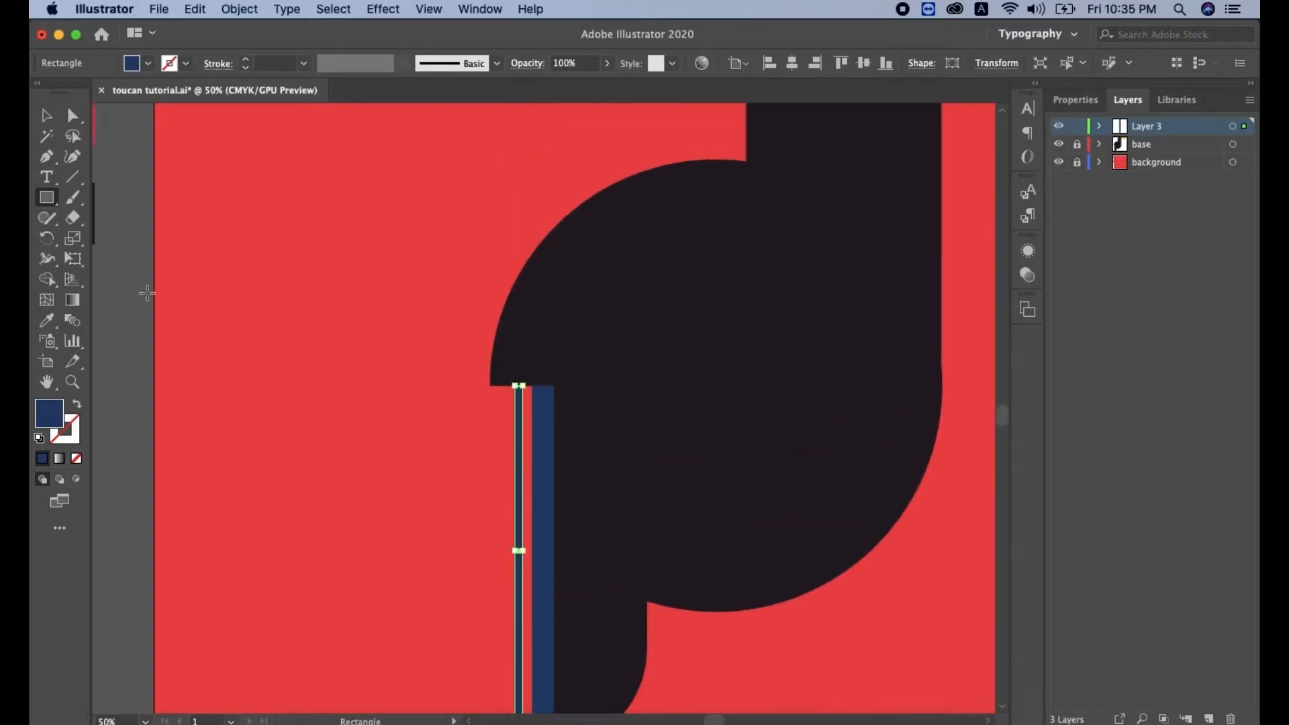
# Step: Fill the thin rectangle beside the navy strip with the light blue sampled from the palette swatches
pyautogui.click(45, 117)
pyautogui.press('super+minus')
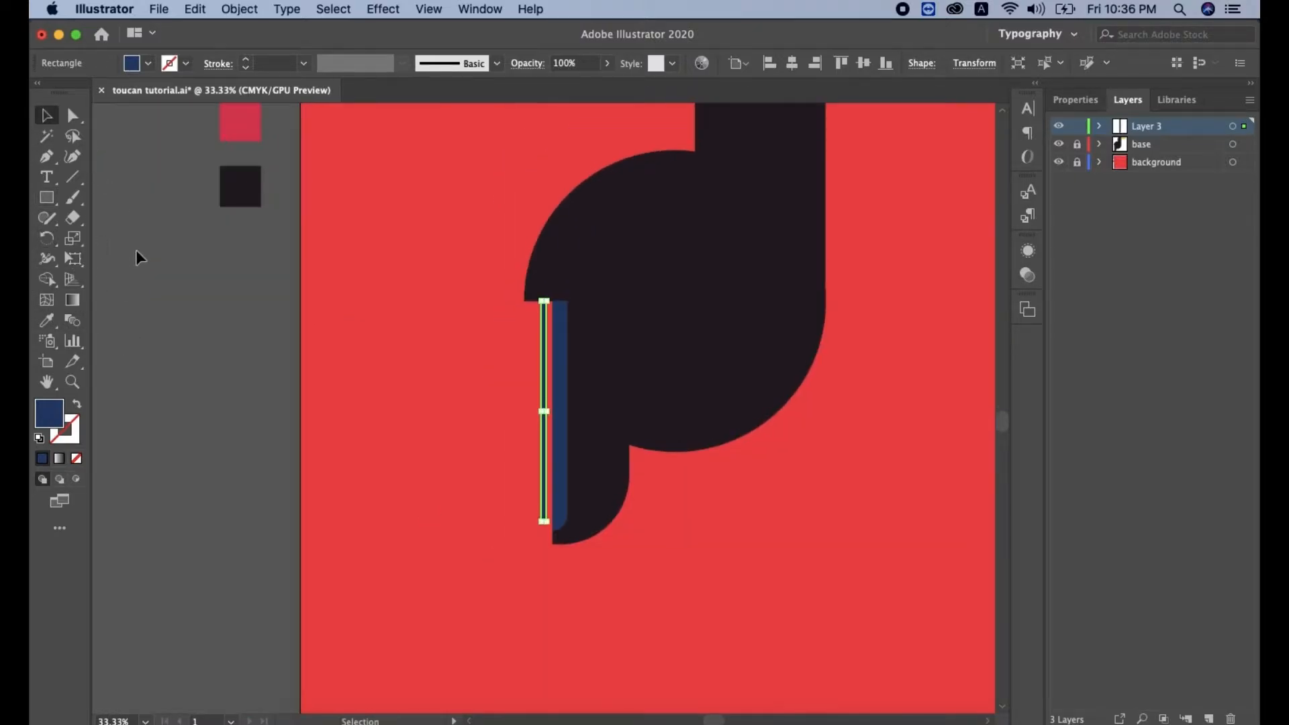
pyautogui.scroll(7, 223, 303)
pyautogui.scroll(1, 223, 299)
pyautogui.click(46, 321)
pyautogui.click(231, 116)
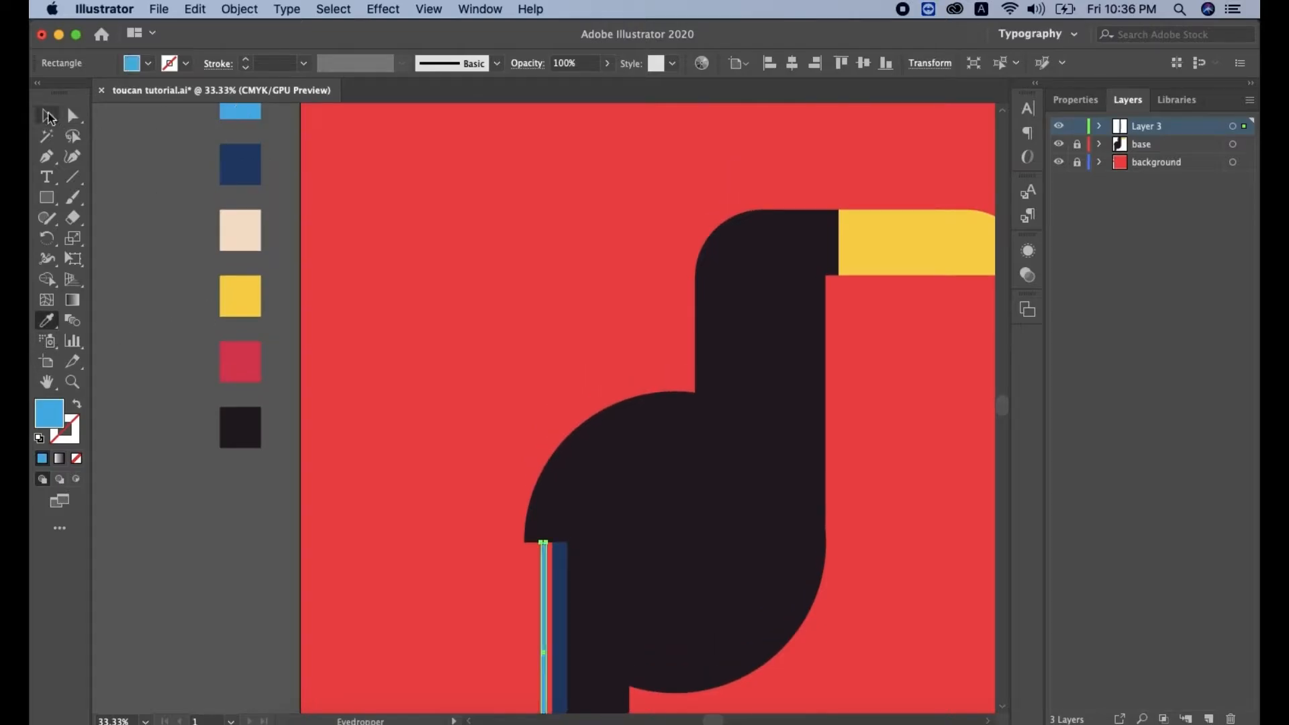
# Step: Move the light blue strip onto the middle of the navy strip, keeping their tops level
pyautogui.click(46, 116)
pyautogui.scroll(-1, 475, 560)
pyautogui.scroll(-4, 576, 530)
pyautogui.press('super+plus')
pyautogui.press('super+plus')
pyautogui.press('super+plus')
pyautogui.scroll(3, 575, 489)
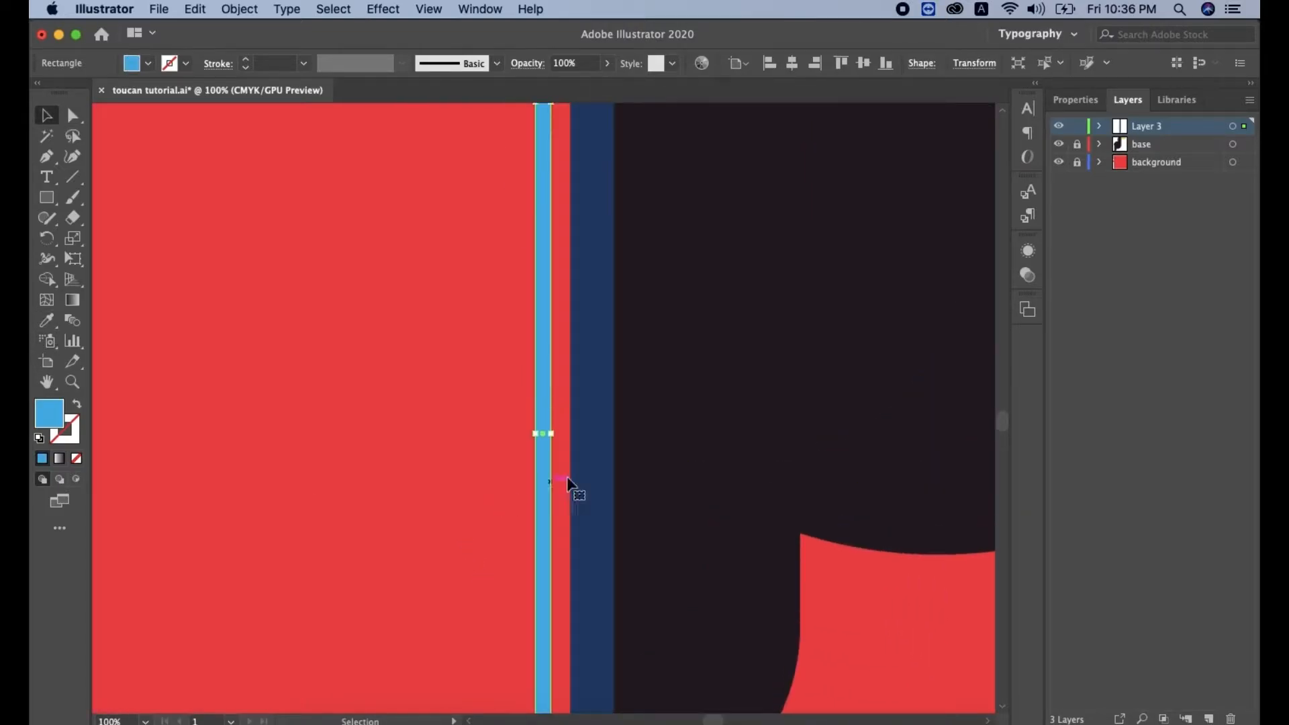
pyautogui.moveTo(541, 372); pyautogui.dragTo(589, 371)
# Step: Round the lower-right corner of the light blue strip to follow the navy strip's curved end
pyautogui.scroll(-1, 640, 407)
pyautogui.scroll(-5, 641, 413)
pyautogui.click(73, 116)
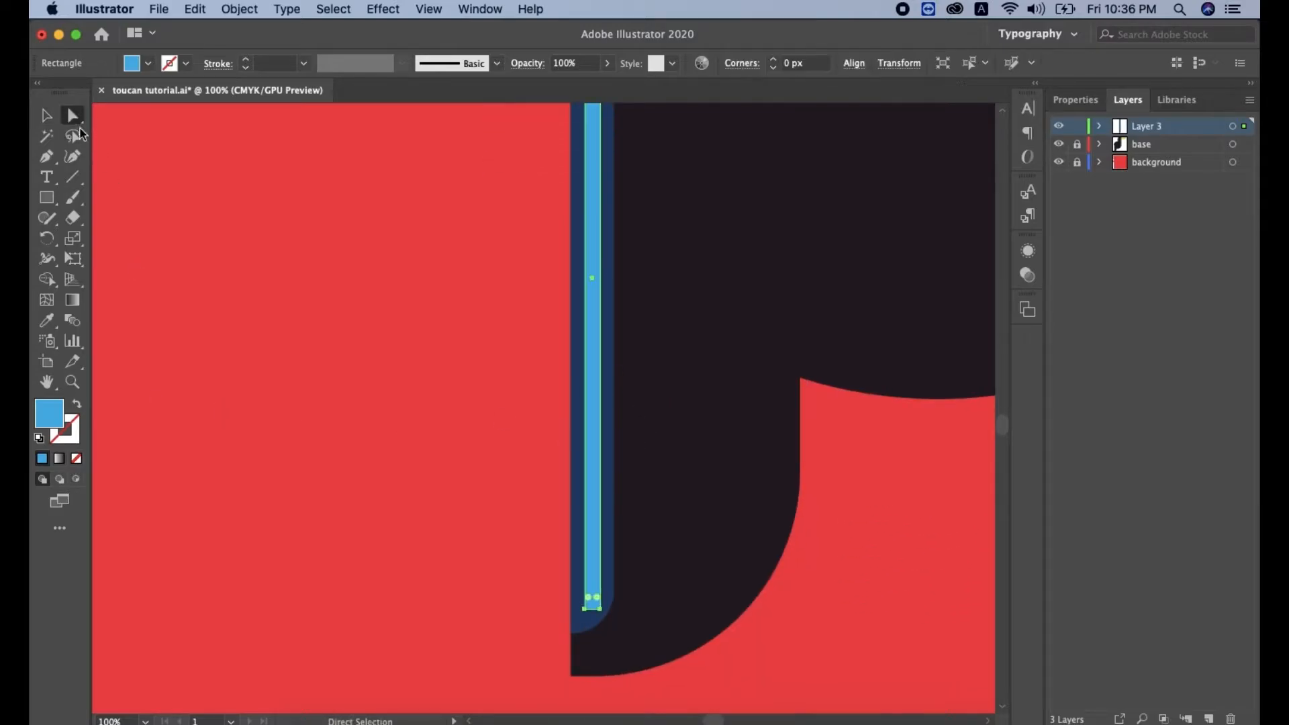
pyautogui.moveTo(597, 597); pyautogui.dragTo(594, 592)
pyautogui.press('super+z')
pyautogui.press('super+z')
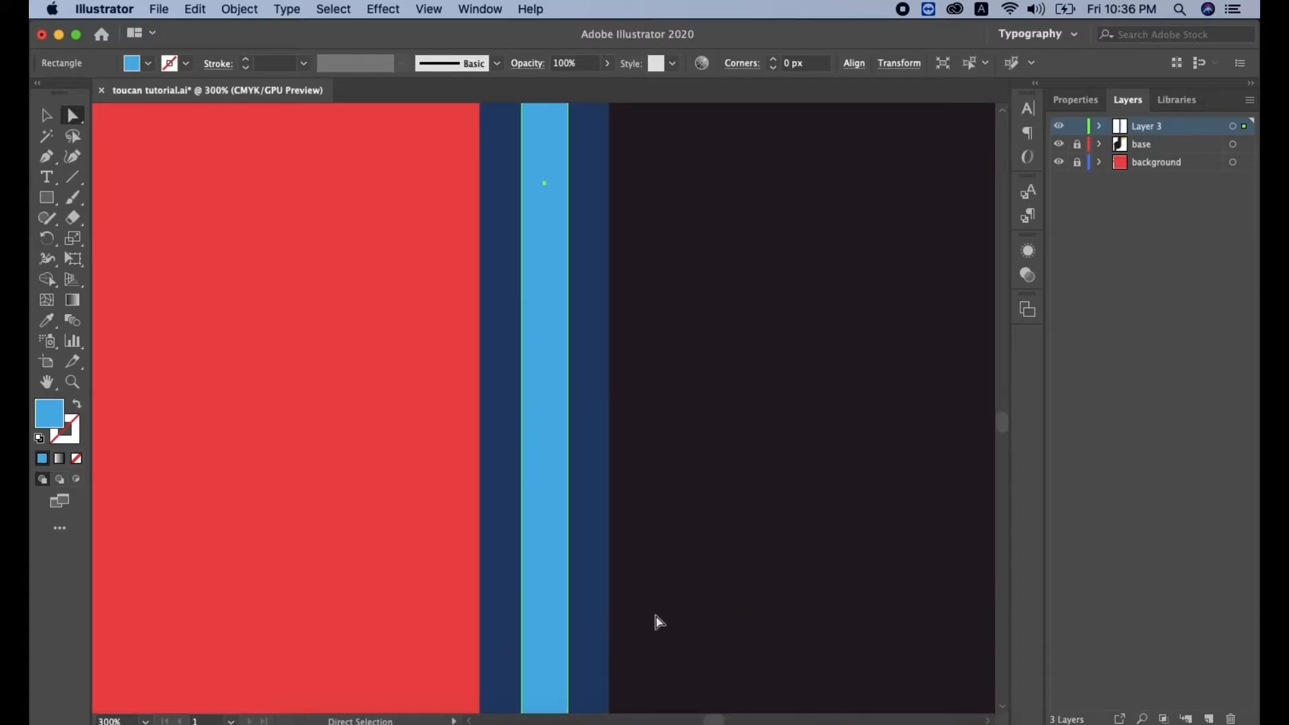
pyautogui.scroll(-3, 607, 608)
pyautogui.moveTo(559, 617); pyautogui.dragTo(521, 613)
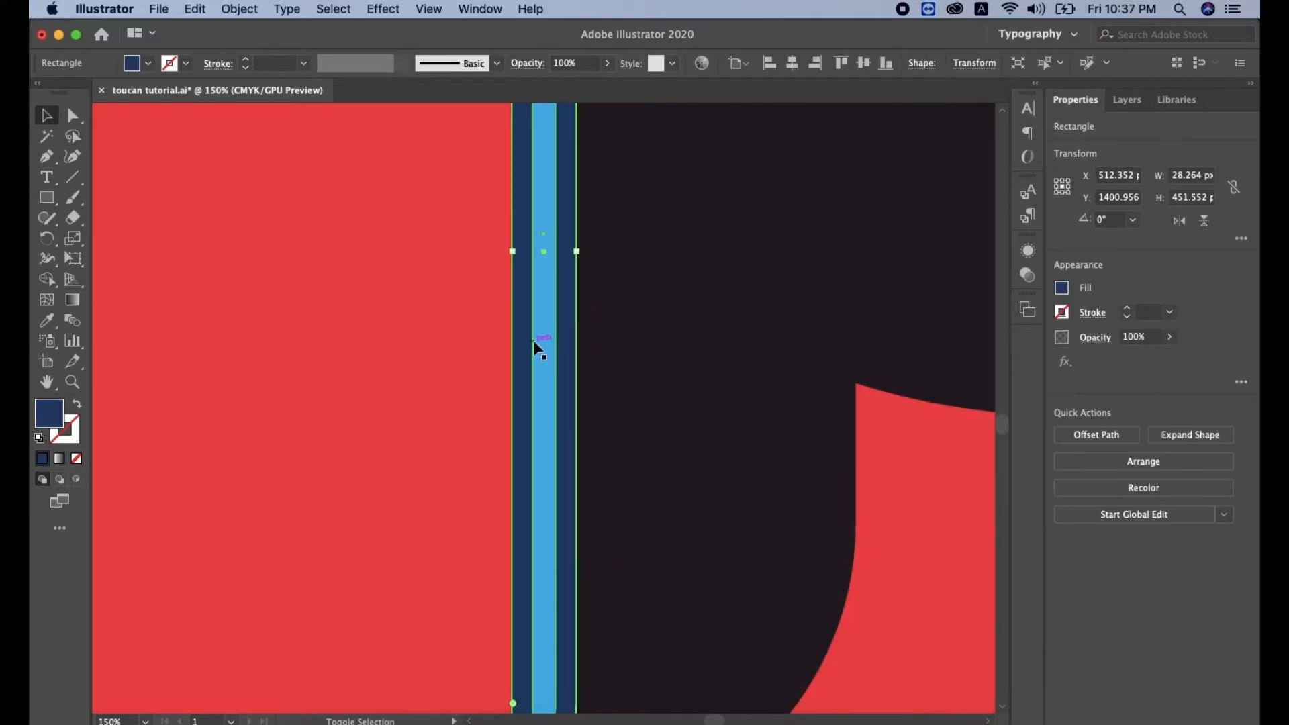
# Step: Select the navy and light blue strips together and set their alignment reference to Align to Selection
pyautogui.keyDown('shift'); pyautogui.click(539, 348); pyautogui.keyUp('shift')
pyautogui.click(1069, 434)
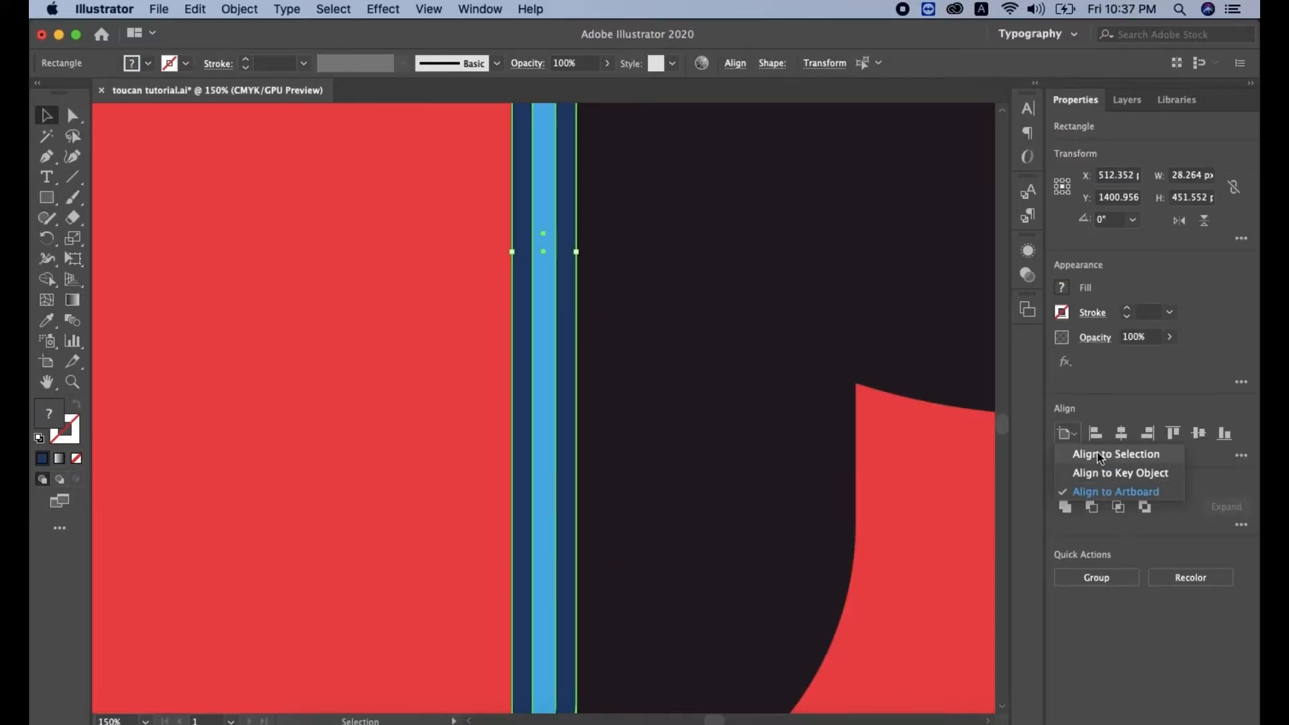
pyautogui.click(1097, 452)
pyautogui.click(682, 308)
pyautogui.scroll(3, 685, 317)
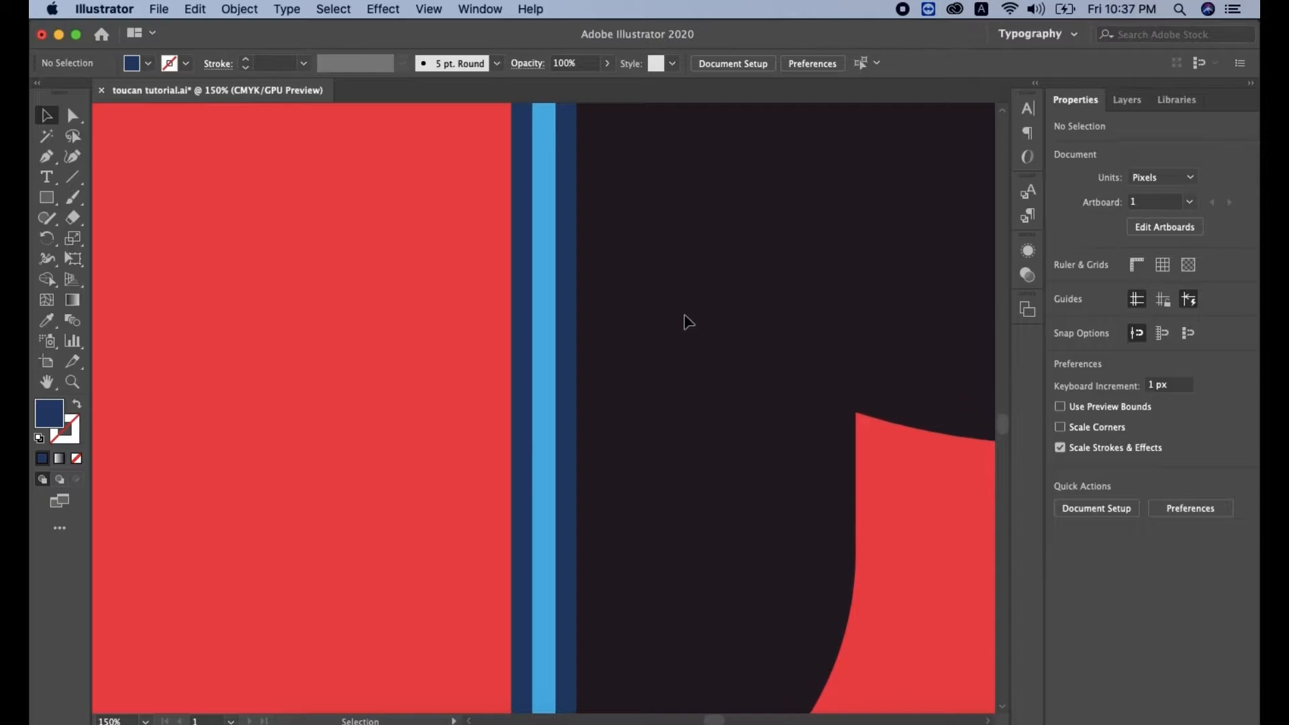
# Step: Group the navy and light blue tail strips
pyautogui.press('super+minus')
pyautogui.press('super+minus')
pyautogui.press('super+minus')
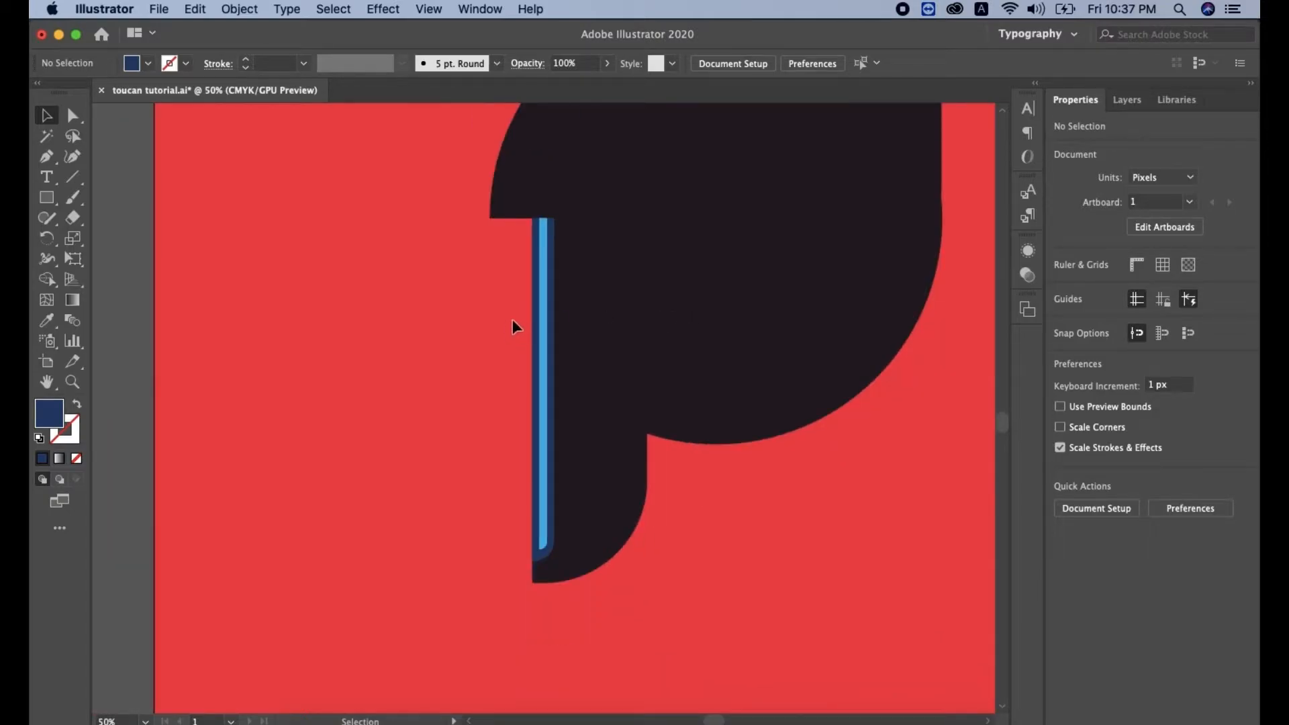
pyautogui.click(552, 339)
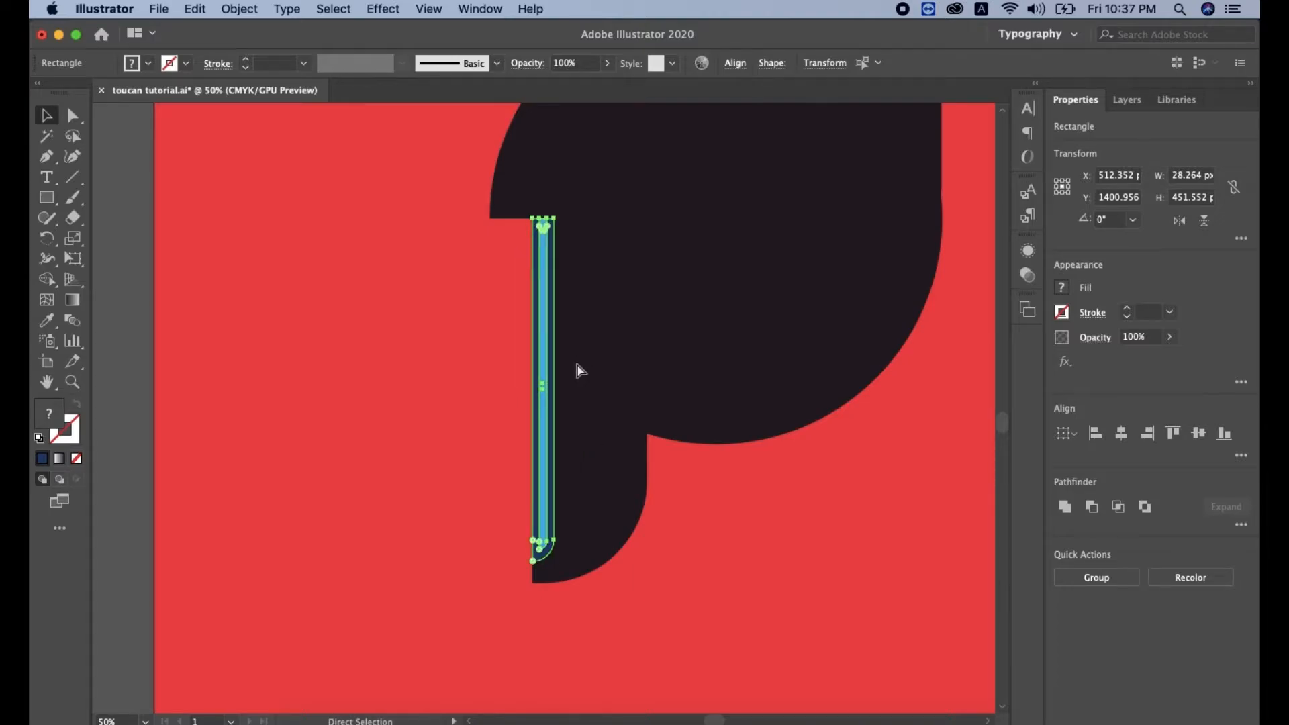
pyautogui.press('super+g')
pyautogui.press('v')
# Step: Duplicate the strip group twice across the tail to the right, shortening each copy from below, the last to about 383 px high
pyautogui.moveTo(546, 349); pyautogui.dragTo(587, 362)
pyautogui.moveTo(577, 562); pyautogui.dragTo(579, 537)
pyautogui.moveTo(577, 392); pyautogui.dragTo(613, 391)
pyautogui.moveTo(603, 541); pyautogui.dragTo(610, 508)
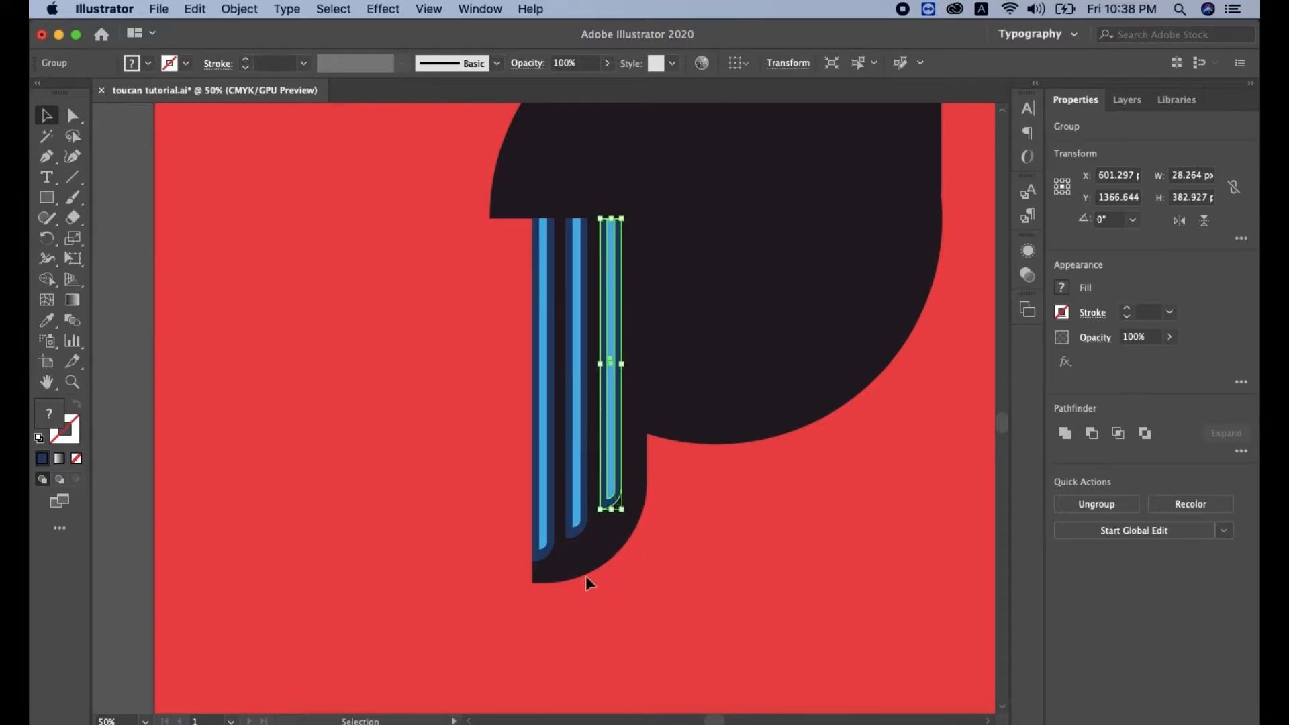
pyautogui.click(275, 357)
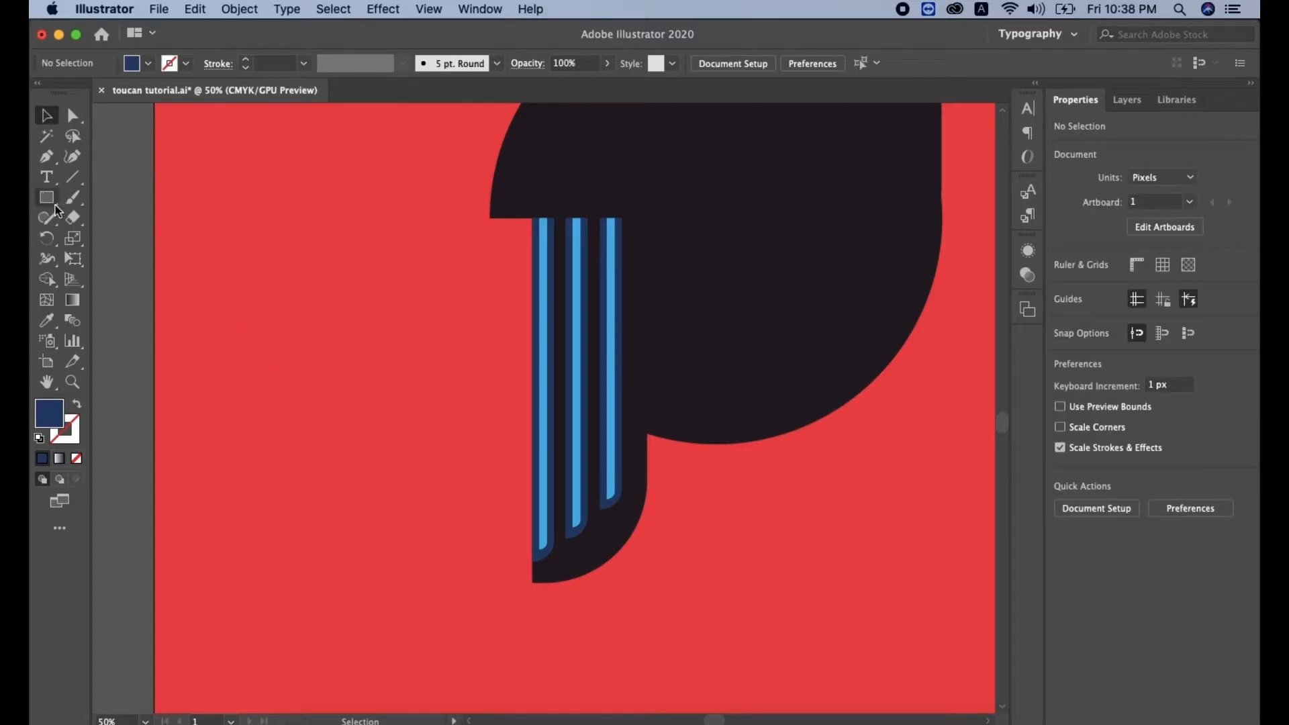
# Step: Draw a circle about 157.5 px in diameter over the upper ends of the three tail strips
pyautogui.moveTo(47, 198); pyautogui.dragTo(118, 239)
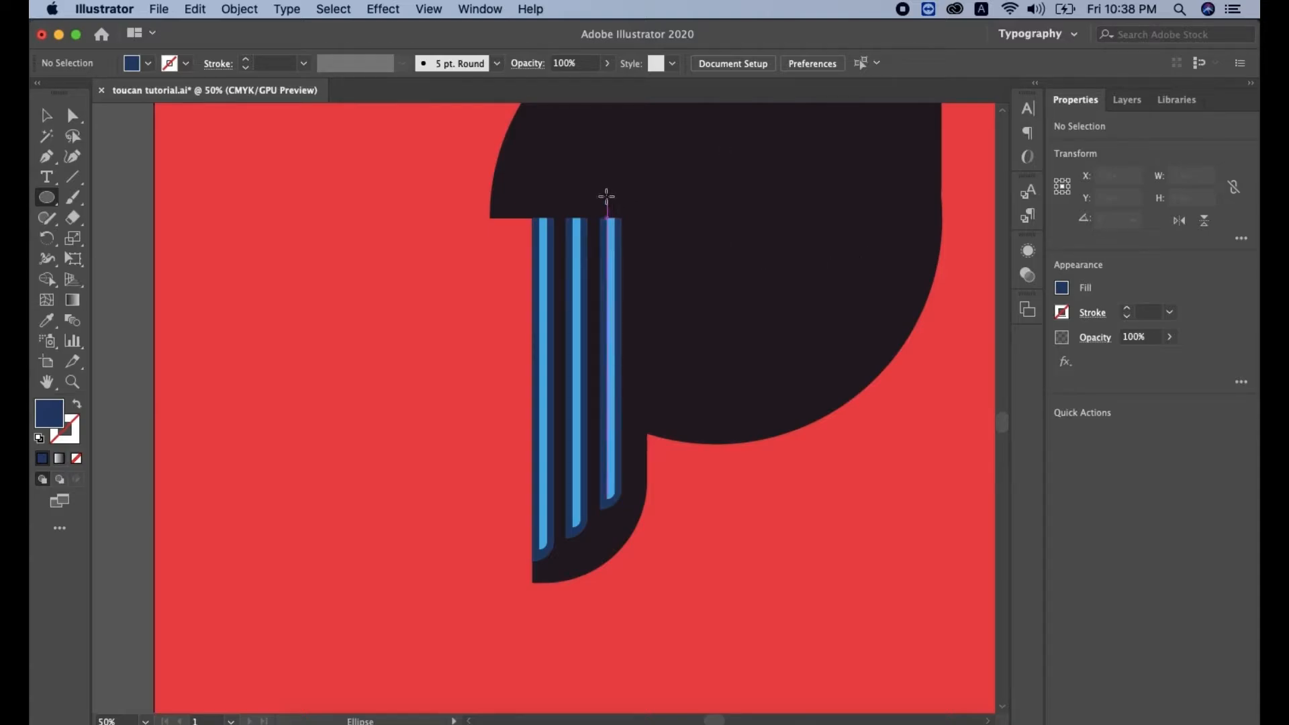
pyautogui.moveTo(593, 184)
pyautogui.mouseDown()
pyautogui.moveTo(651, 260)
pyautogui.moveTo(634, 244)
pyautogui.mouseUp()
pyautogui.click(47, 115)
pyautogui.click(76, 405)
pyautogui.moveTo(592, 184); pyautogui.dragTo(621, 218)
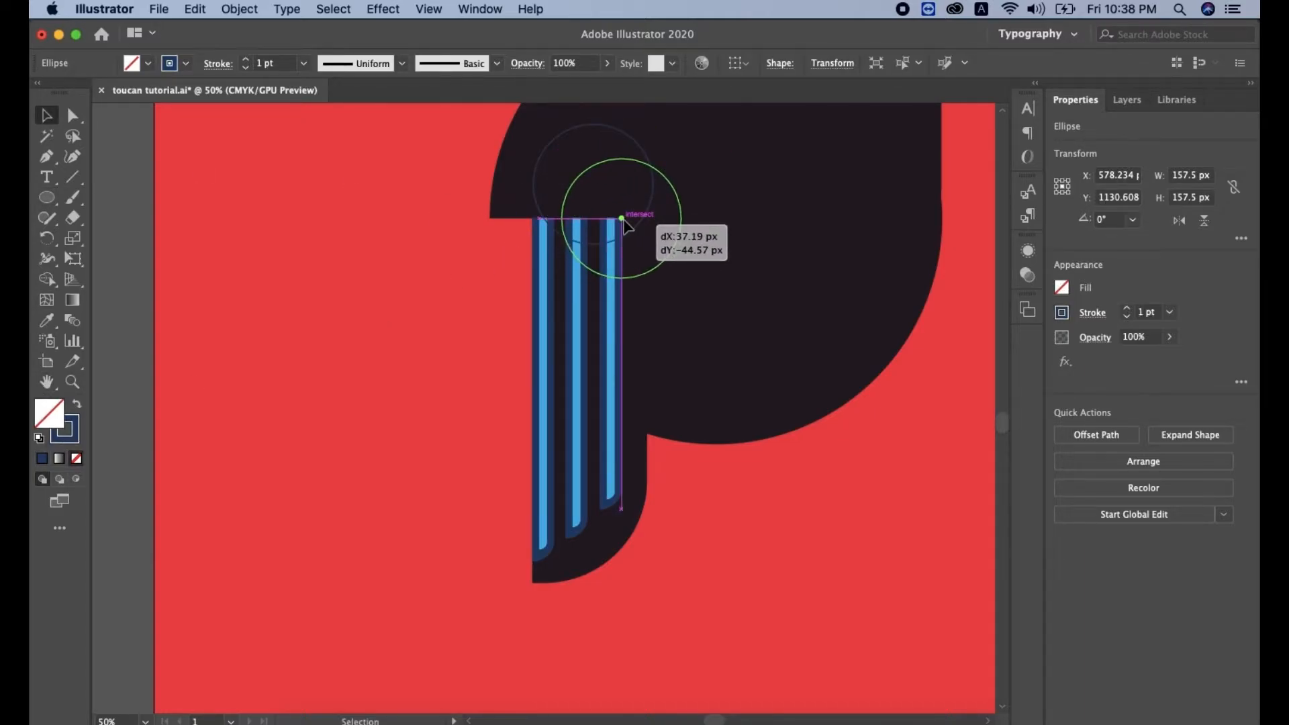
pyautogui.moveTo(626, 226); pyautogui.dragTo(629, 224)
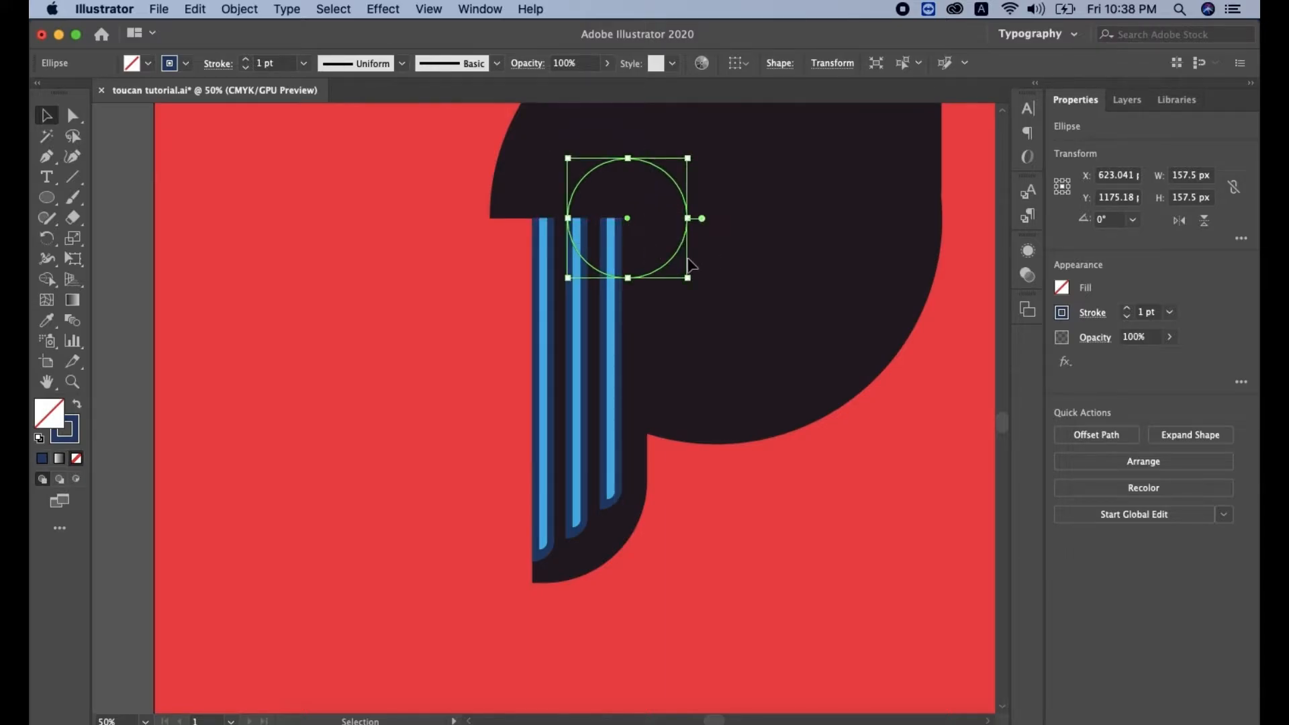
pyautogui.press('super+minus')
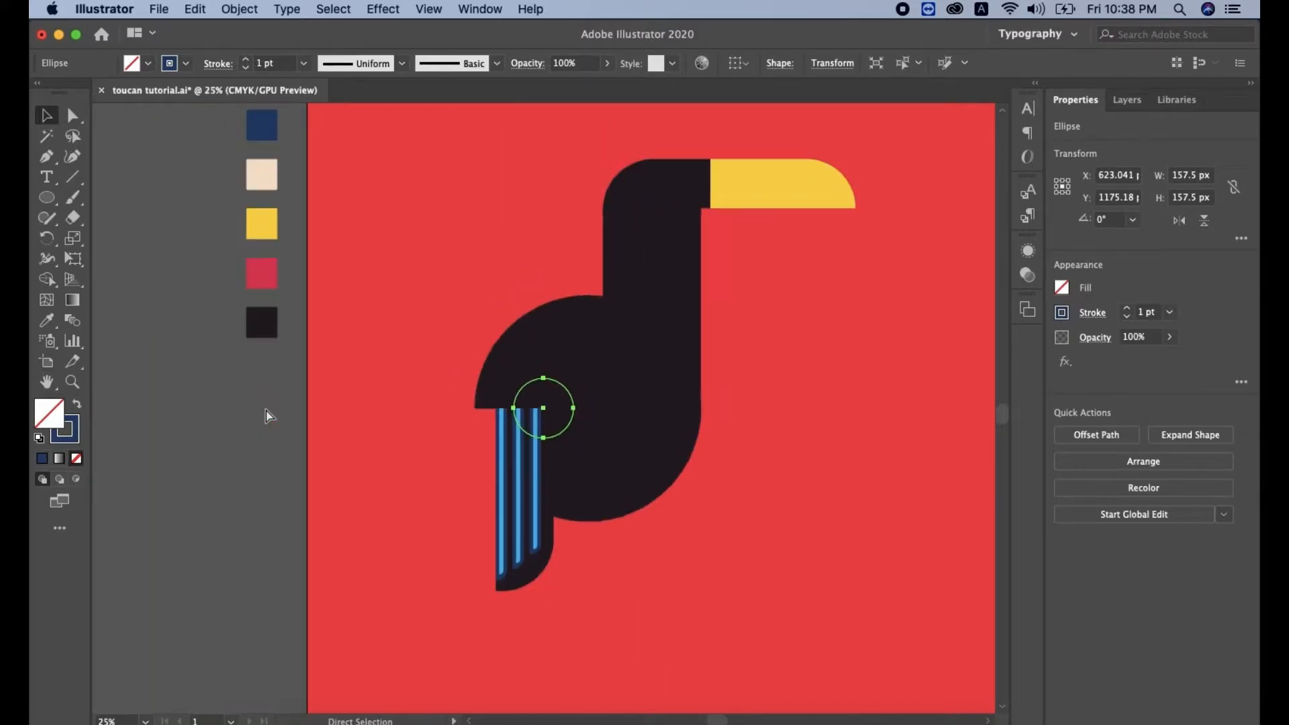
pyautogui.click(265, 250)
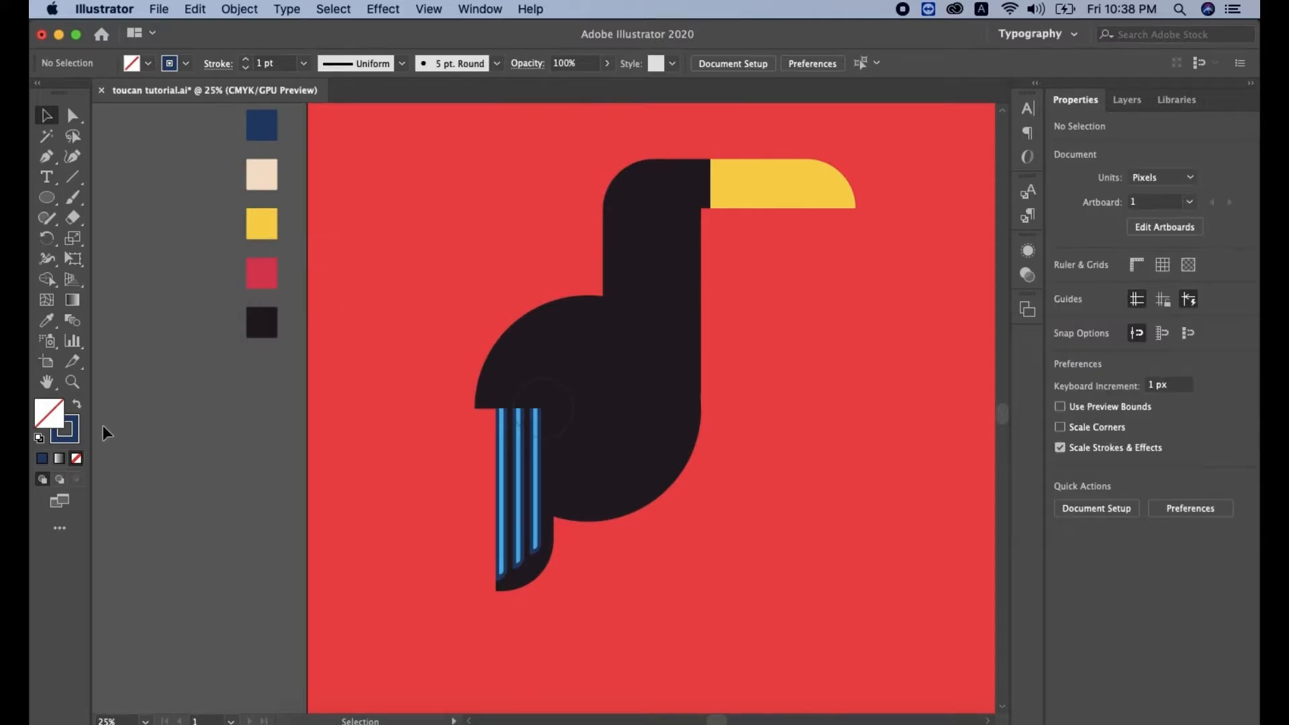
pyautogui.press('super+z')
pyautogui.click(77, 407)
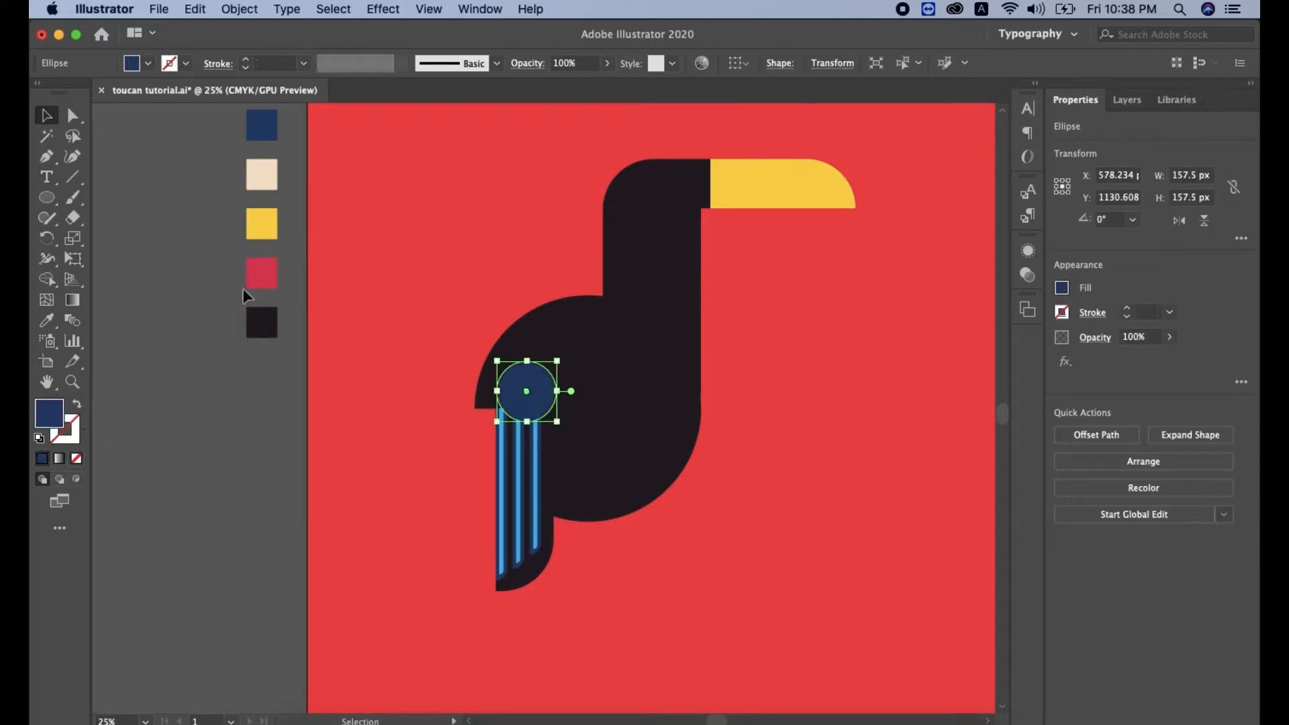
# Step: Fill the circle above the tail strips with the yellow sampled from the palette swatches
pyautogui.click(47, 320)
pyautogui.click(261, 224)
pyautogui.press('v')
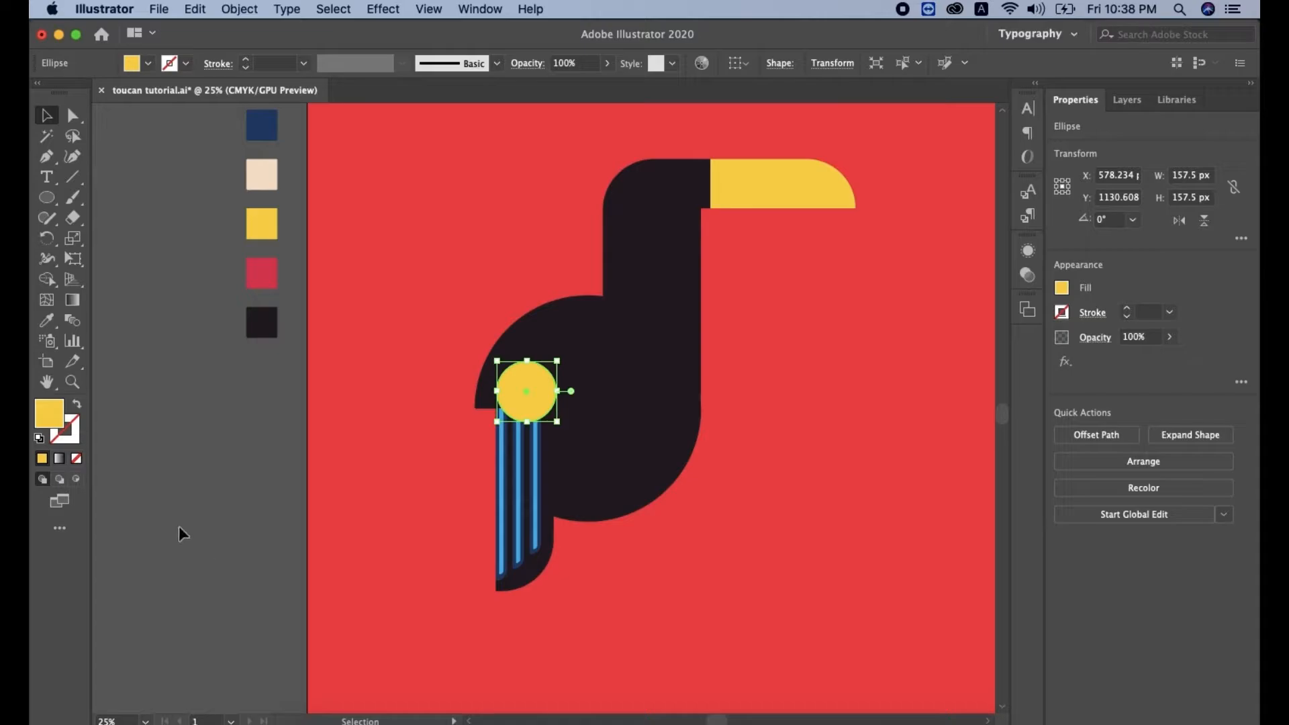
pyautogui.click(191, 463)
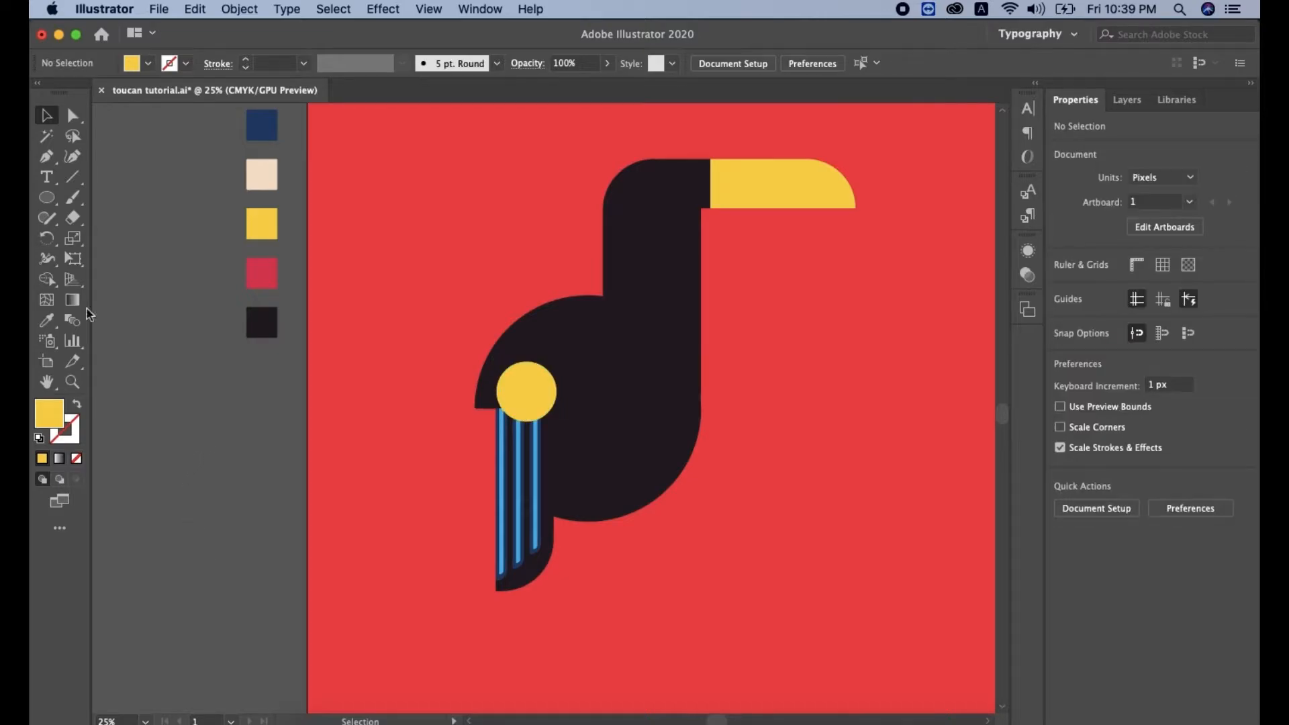
# Step: Cover the yellow circle's upper half with a rectangle about 363 × 108 px and its left half with one about 103.5 × 214 px
pyautogui.click(526, 383)
pyautogui.press('super+equal')
pyautogui.press('super+equal')
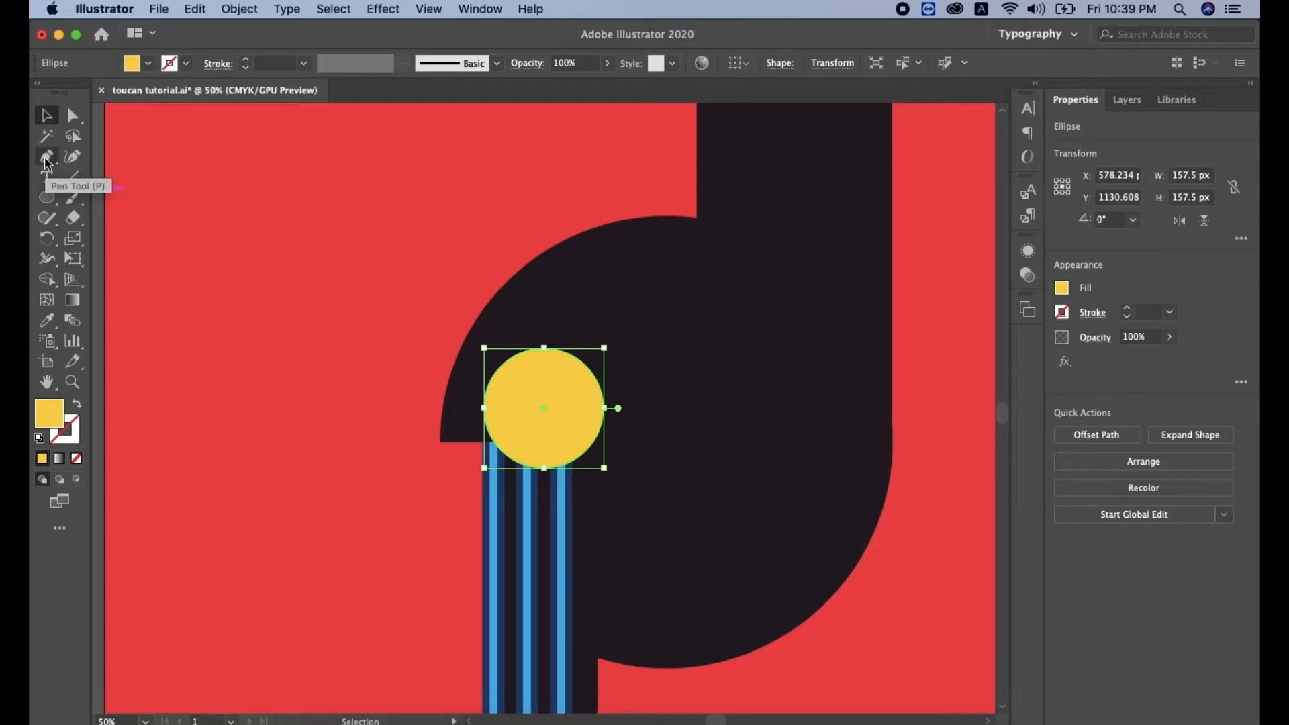
pyautogui.click(47, 198)
pyautogui.moveTo(47, 198); pyautogui.dragTo(101, 196)
pyautogui.moveTo(383, 327); pyautogui.dragTo(659, 409)
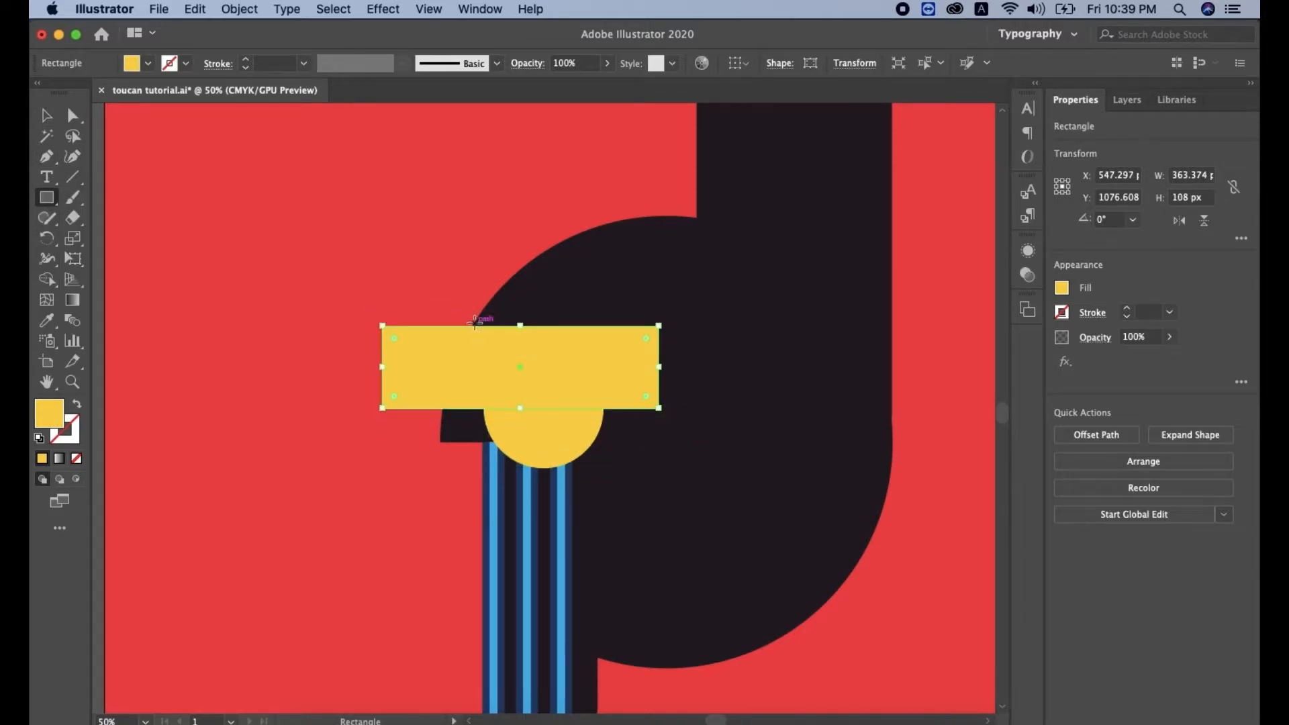
pyautogui.moveTo(466, 313); pyautogui.dragTo(544, 474)
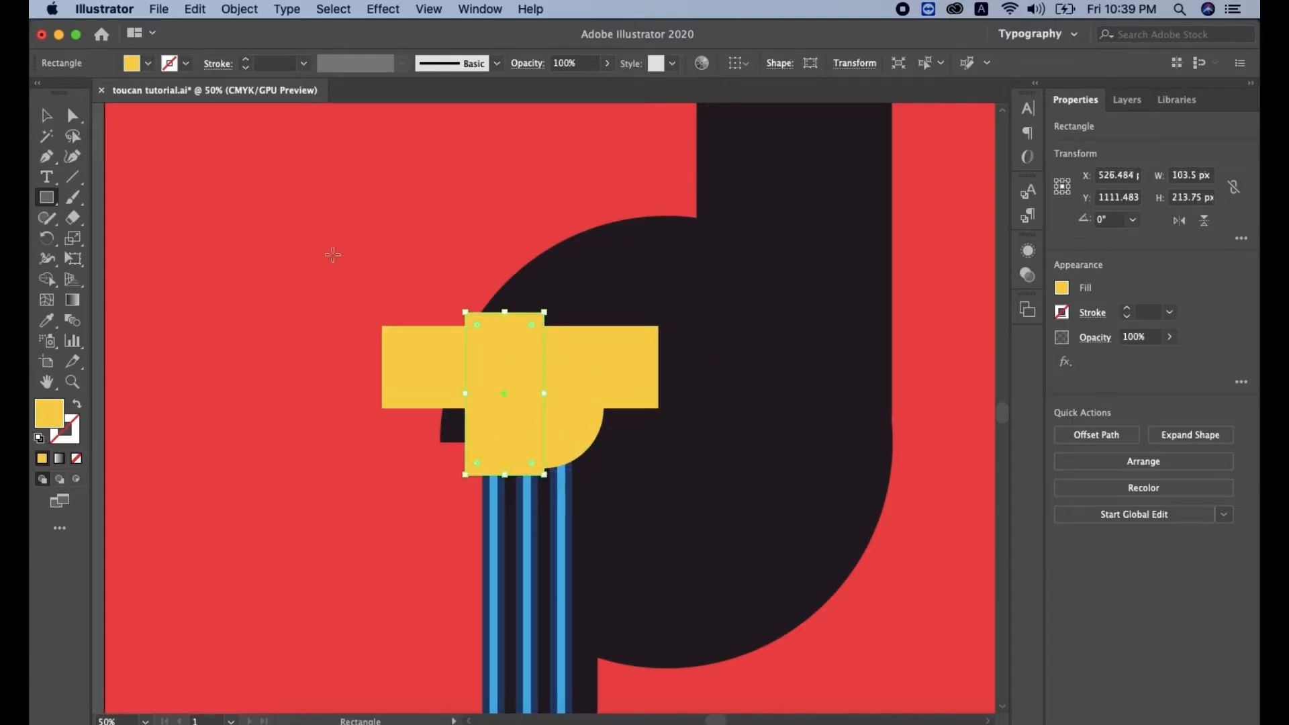
# Step: Remove both rectangles and the parts of the yellow circle they cover with the Shape Builder, leaving only its lower-right quarter
pyautogui.click(48, 118)
pyautogui.keyDown('shift'); pyautogui.click(590, 369); pyautogui.keyUp('shift')
pyautogui.keyDown('shift'); pyautogui.click(575, 437); pyautogui.keyUp('shift')
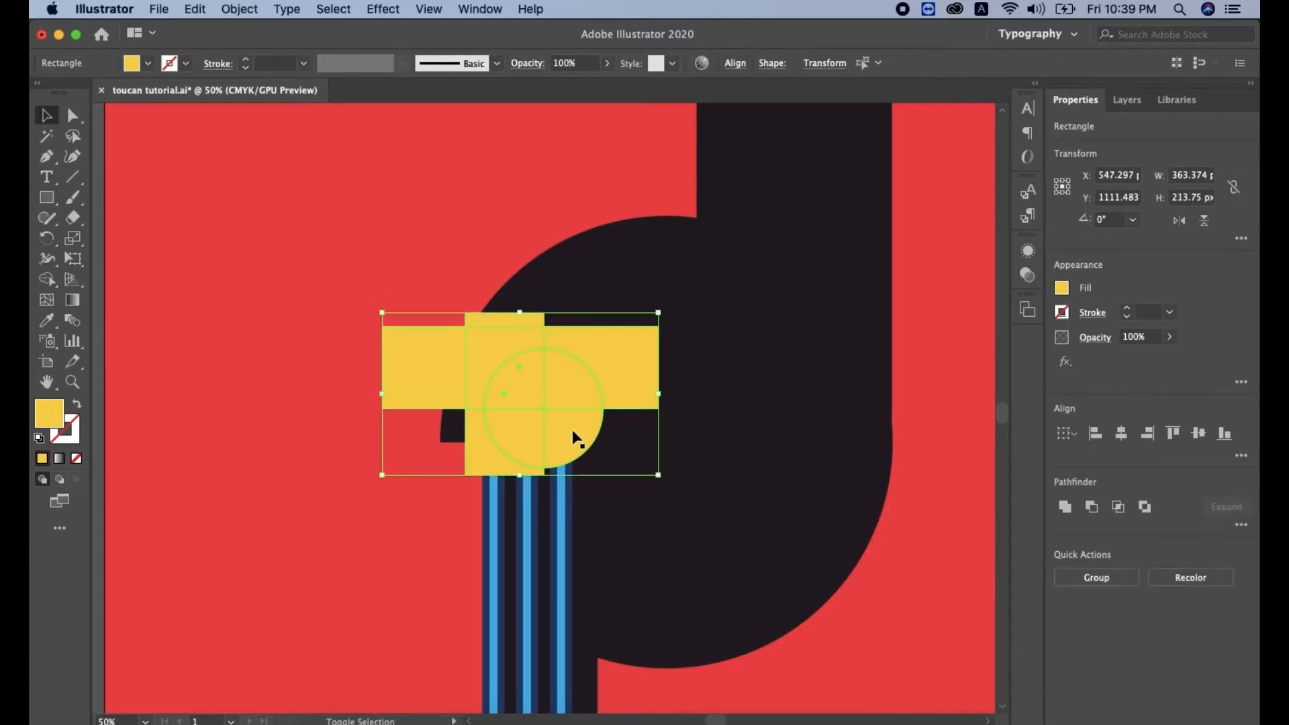
pyautogui.click(47, 279)
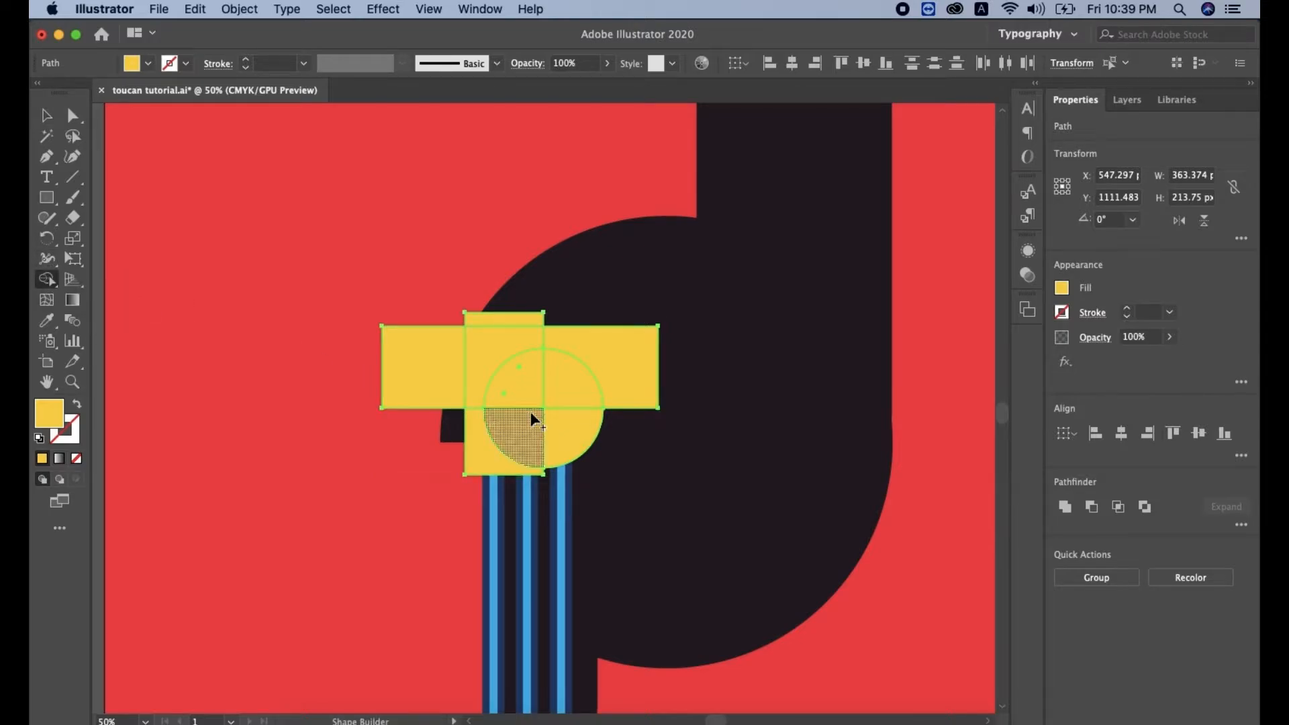
pyautogui.moveTo(526, 423); pyautogui.dragTo(568, 382)
pyautogui.moveTo(458, 358)
pyautogui.mouseDown()
pyautogui.moveTo(515, 370)
pyautogui.moveTo(557, 418)
pyautogui.mouseUp()
pyautogui.keyDown('alt'); pyautogui.click(500, 321); pyautogui.keyUp('alt')
pyautogui.keyDown('alt'); pyautogui.click(485, 456); pyautogui.keyUp('alt')
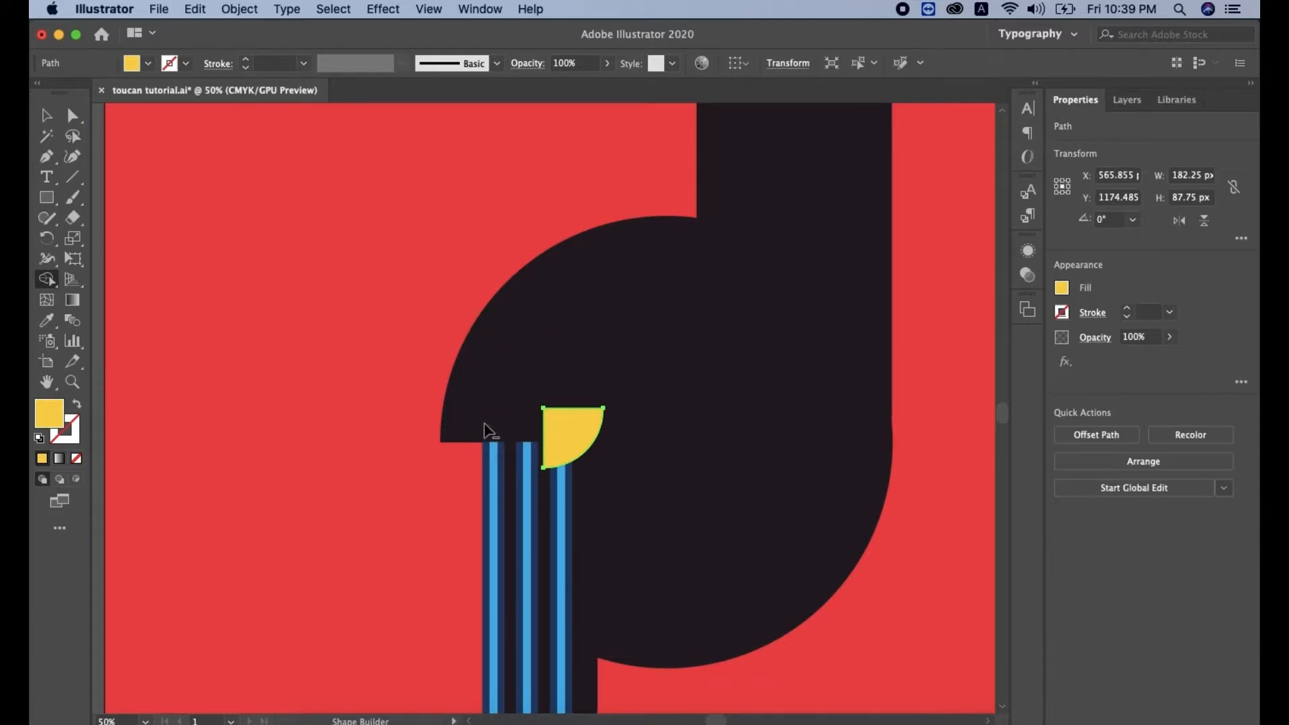
# Step: Move the yellow quarter circle beside the tail strips so its flat upper edge lines up with the wing's lower edge
pyautogui.click(47, 116)
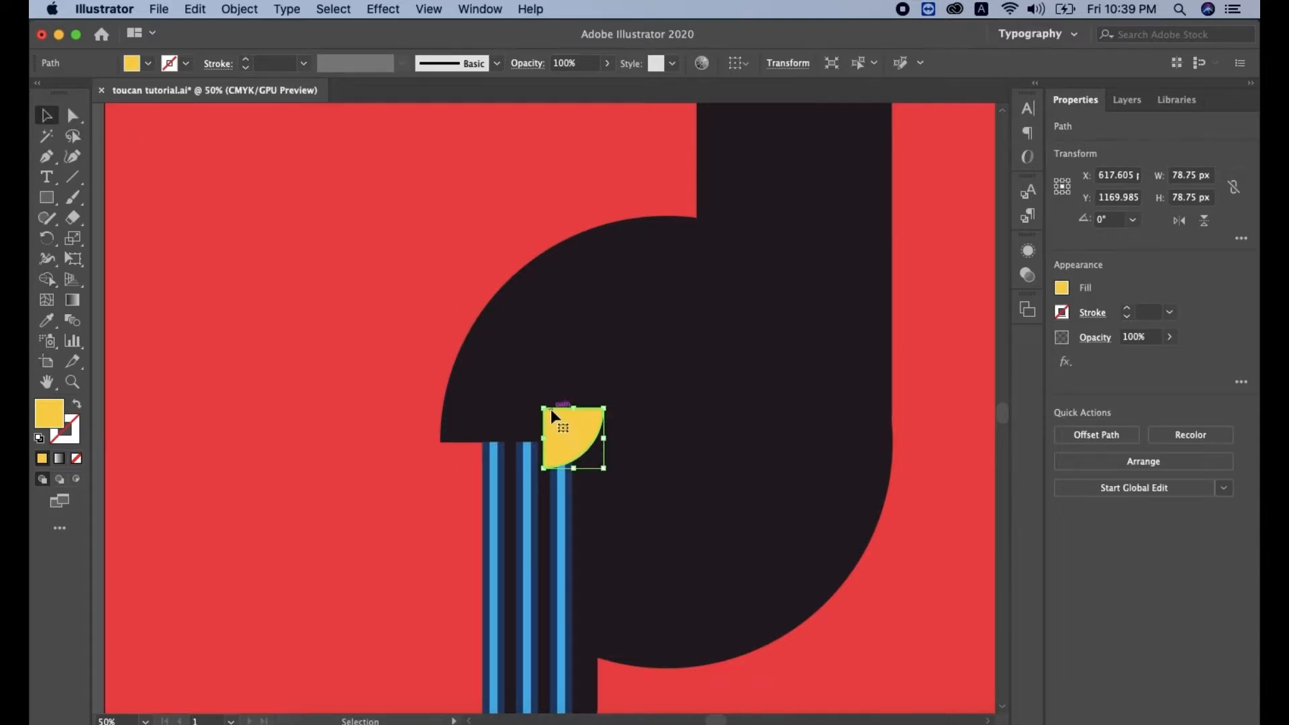
pyautogui.moveTo(566, 429); pyautogui.dragTo(598, 464)
pyautogui.moveTo(598, 463); pyautogui.dragTo(597, 464)
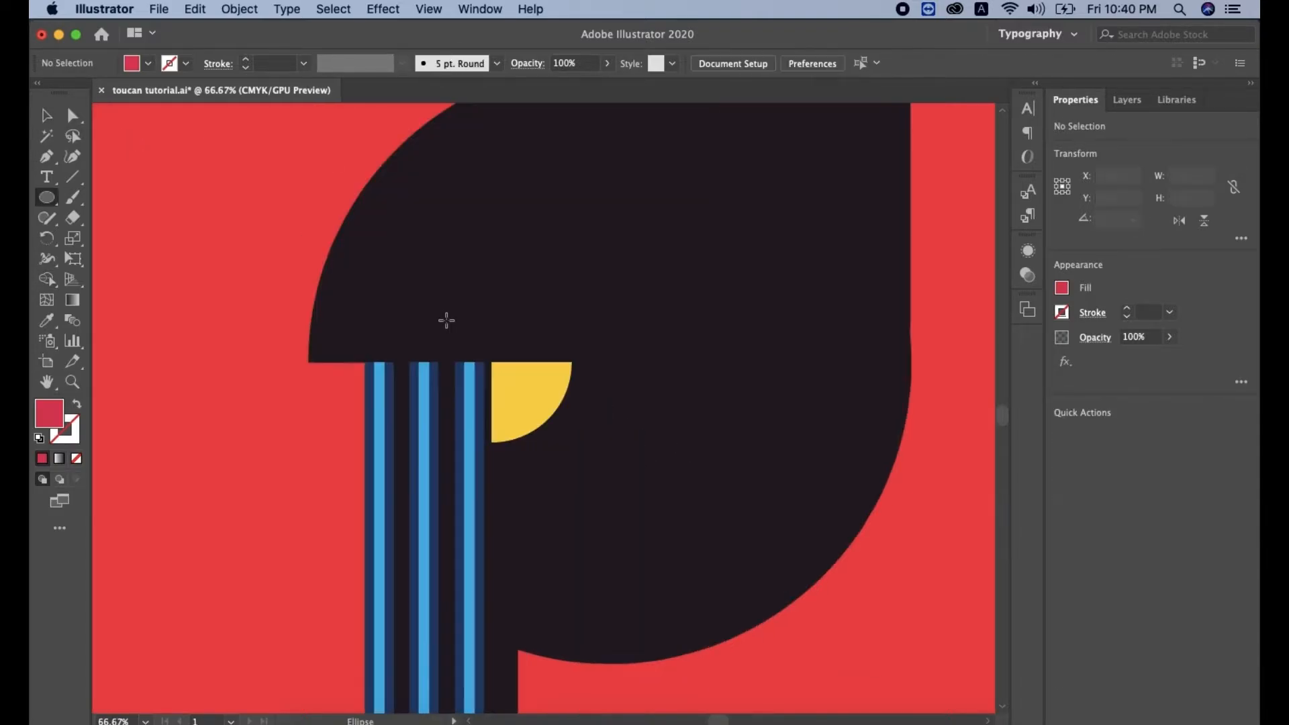
# Step: Draw a circle about 125 px in diameter with a crimson outline and no fill, and move it over the yellow quarter circle's corner
pyautogui.moveTo(446, 321); pyautogui.dragTo(490, 380)
pyautogui.click(54, 122)
pyautogui.click(77, 403)
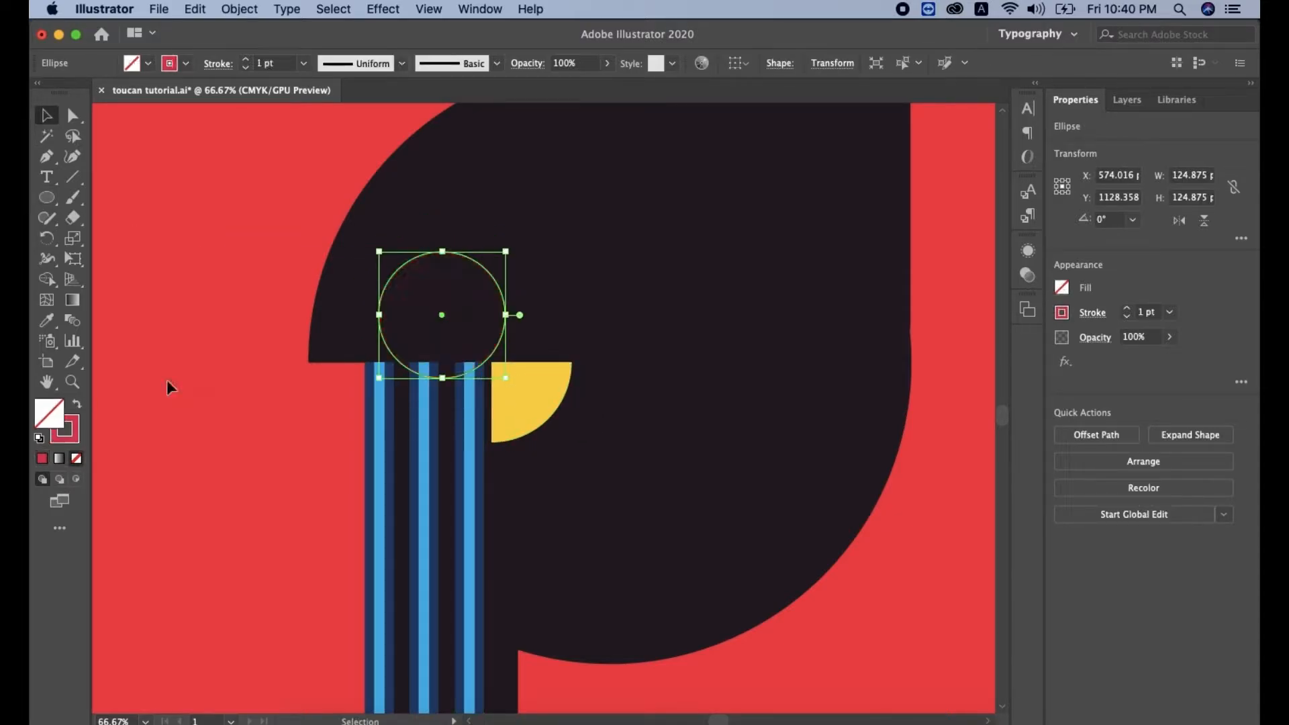
pyautogui.moveTo(441, 317); pyautogui.dragTo(494, 365)
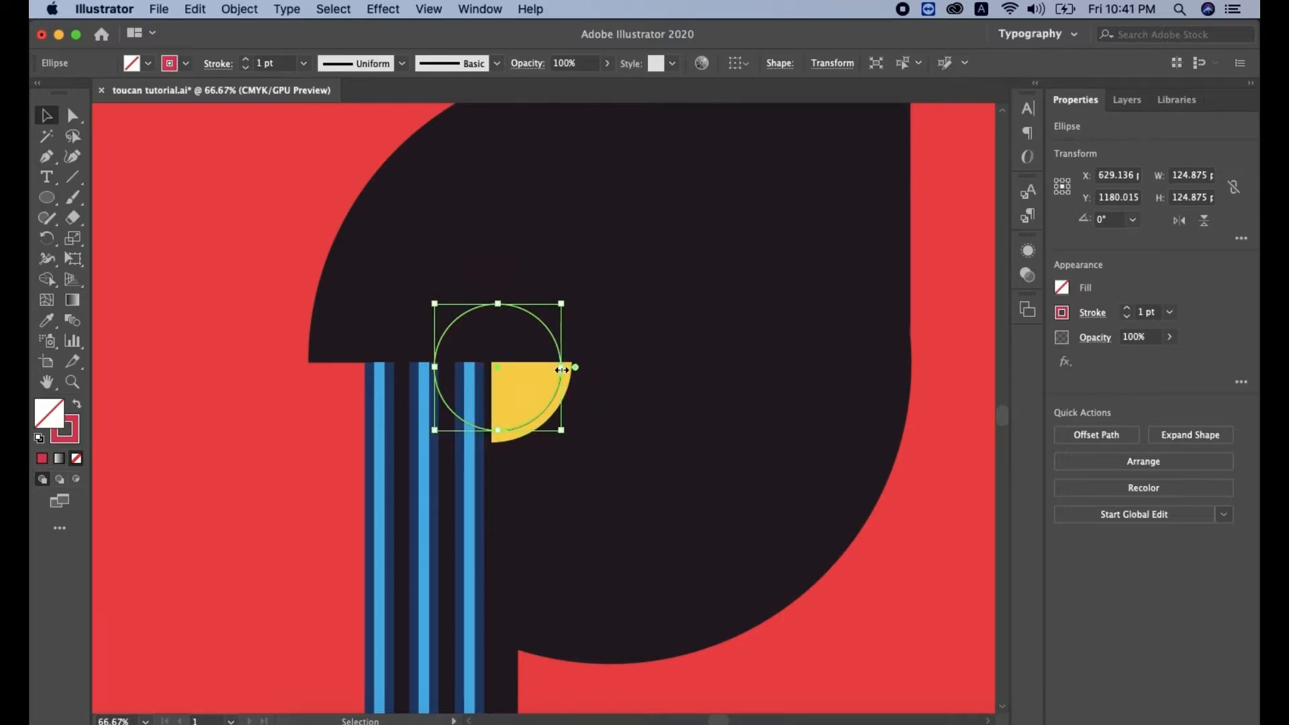
# Step: Enlarge the outlined circle to about 137.7 px and centre it on the yellow quarter circle's upper-left corner
pyautogui.press('super+equal')
pyautogui.press('super+equal')
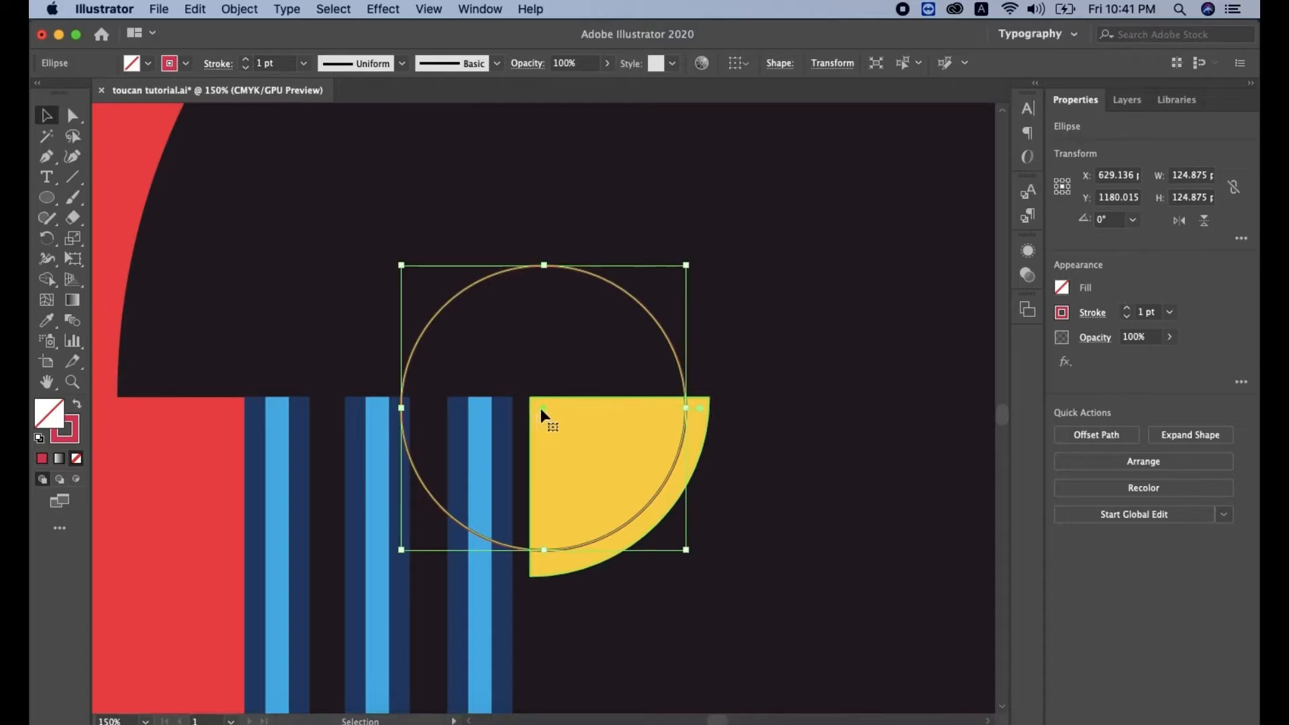
pyautogui.moveTo(544, 412); pyautogui.dragTo(543, 419)
pyautogui.moveTo(685, 278); pyautogui.dragTo(694, 270)
pyautogui.moveTo(544, 420); pyautogui.dragTo(537, 408)
pyautogui.moveTo(691, 256); pyautogui.dragTo(697, 250)
pyautogui.moveTo(535, 409); pyautogui.dragTo(530, 401)
pyautogui.click(772, 328)
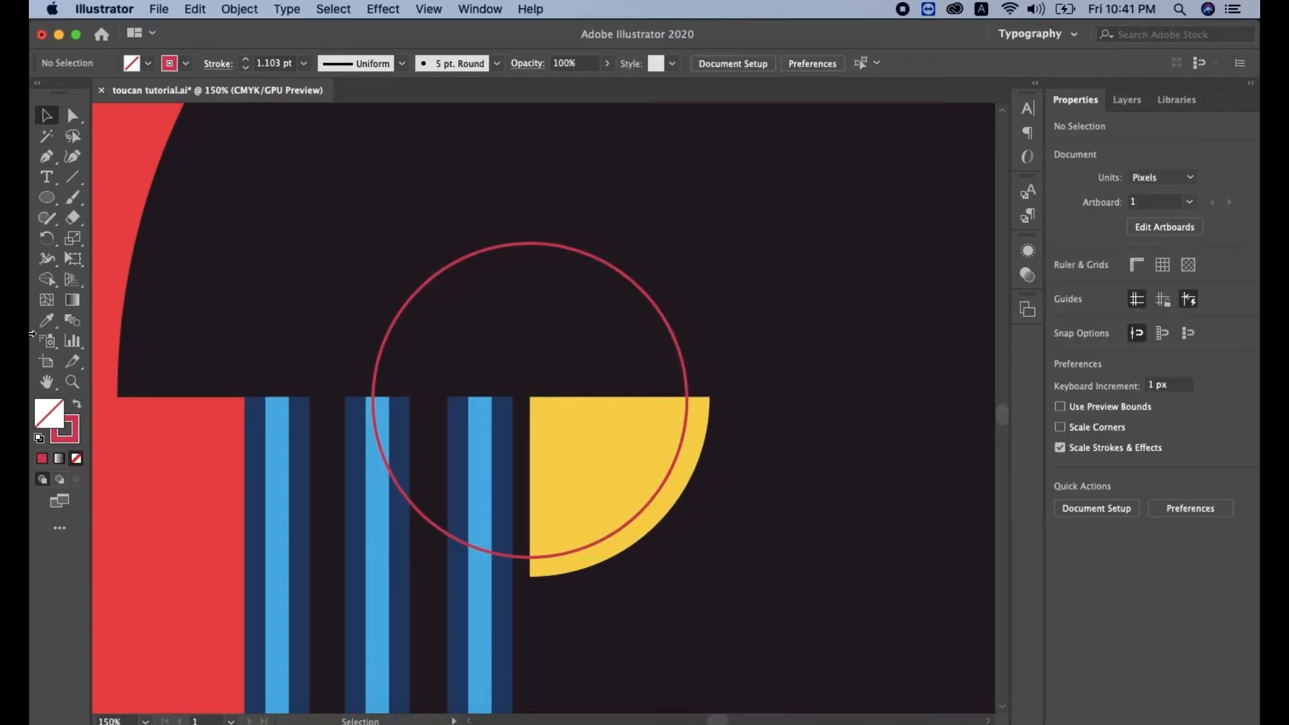
# Step: Draw a rectangle about 196 × 81 px over the outlined circle's upper half and a tall one about 199 px high over its left half
pyautogui.moveTo(47, 197); pyautogui.dragTo(121, 195)
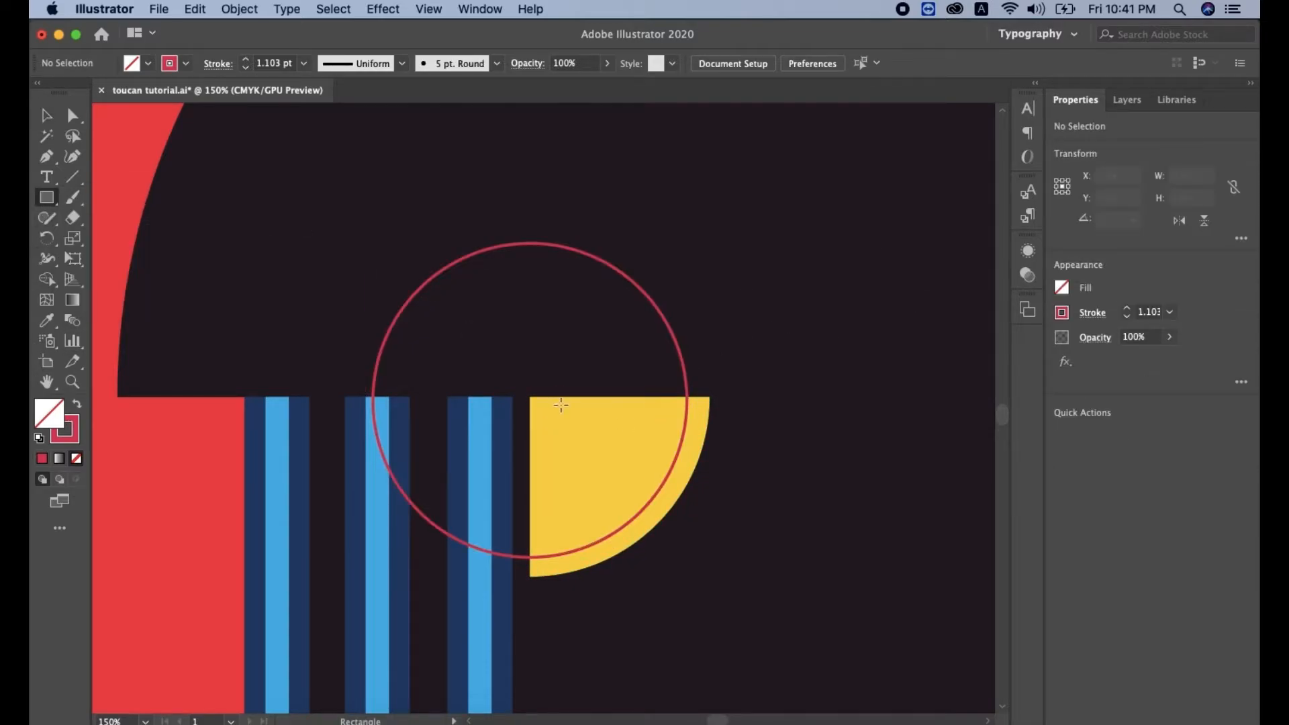
pyautogui.moveTo(301, 249); pyautogui.dragTo(747, 415)
pyautogui.click(46, 116)
pyautogui.moveTo(523, 247); pyautogui.dragTo(523, 230)
pyautogui.click(58, 199)
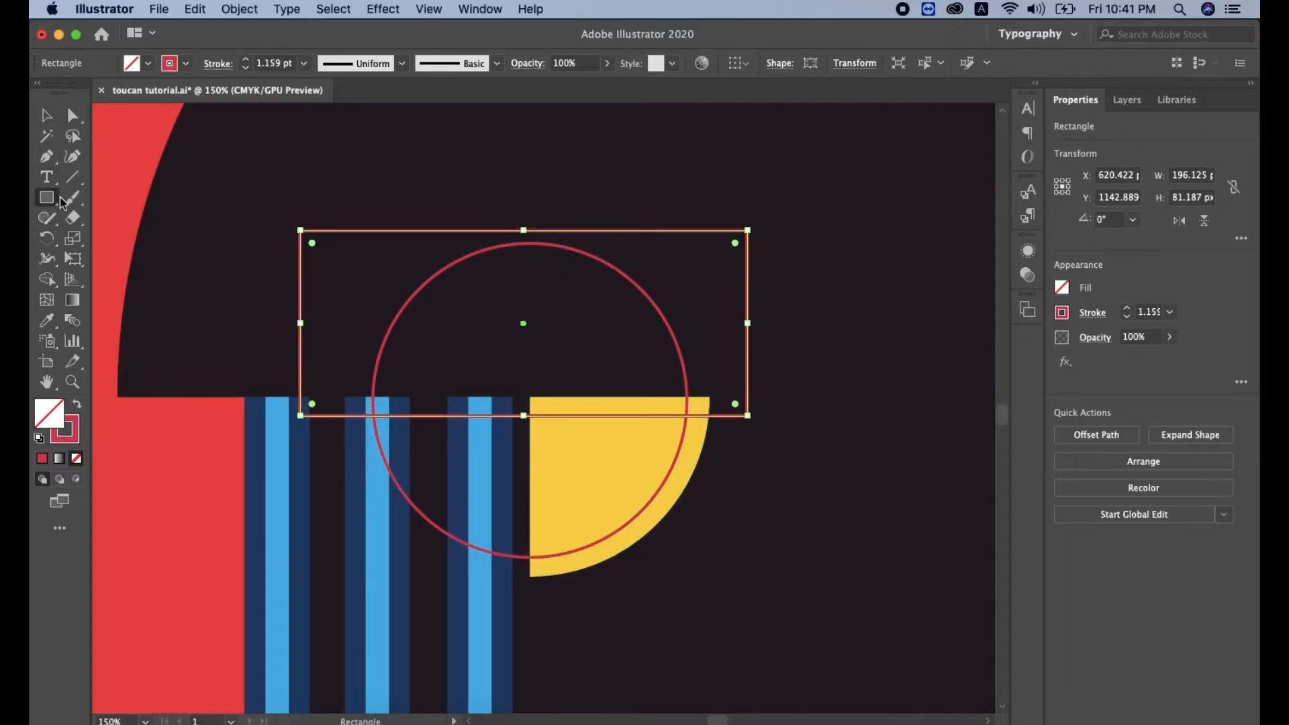
pyautogui.moveTo(345, 183)
pyautogui.mouseDown()
pyautogui.moveTo(463, 419)
pyautogui.moveTo(537, 635)
pyautogui.moveTo(550, 636)
pyautogui.mouseUp()
# Step: Swap fill and stroke on both rectangles and the small circle so each has a solid crimson fill and no outline
pyautogui.click(77, 404)
pyautogui.click(47, 116)
pyautogui.click(635, 231)
pyautogui.click(77, 405)
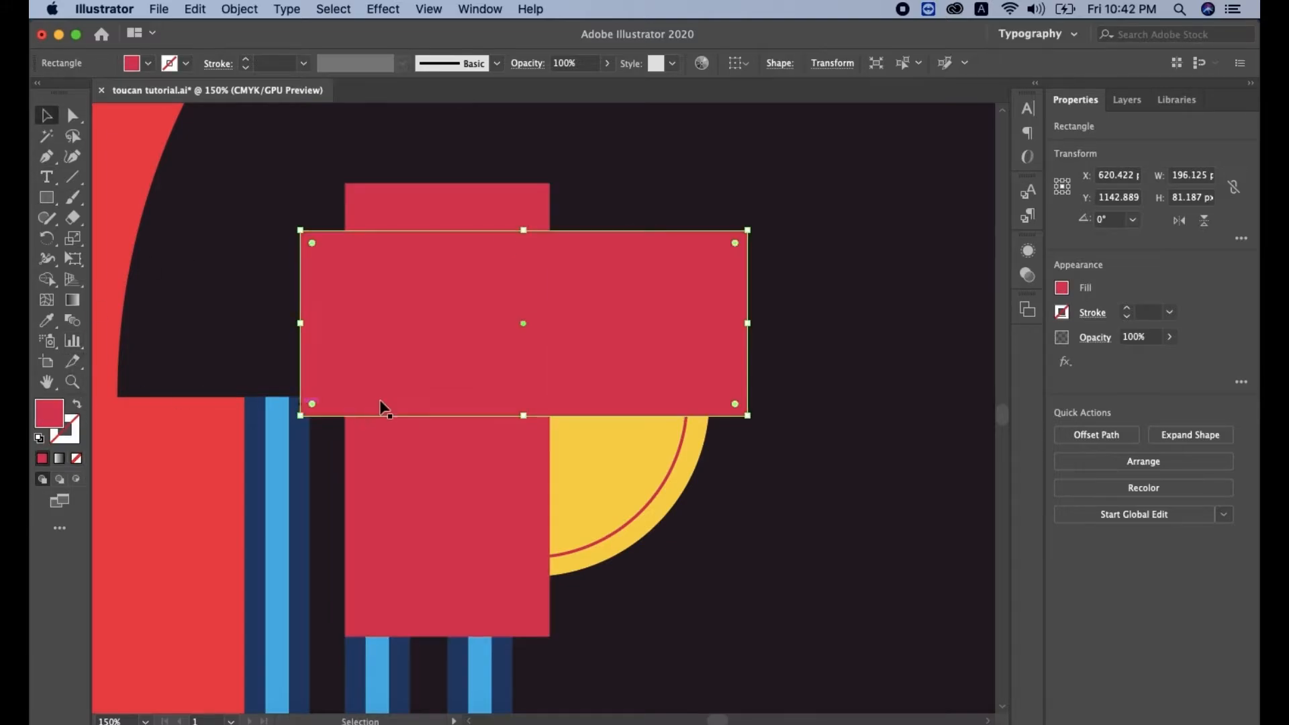
pyautogui.click(602, 472)
pyautogui.click(621, 525)
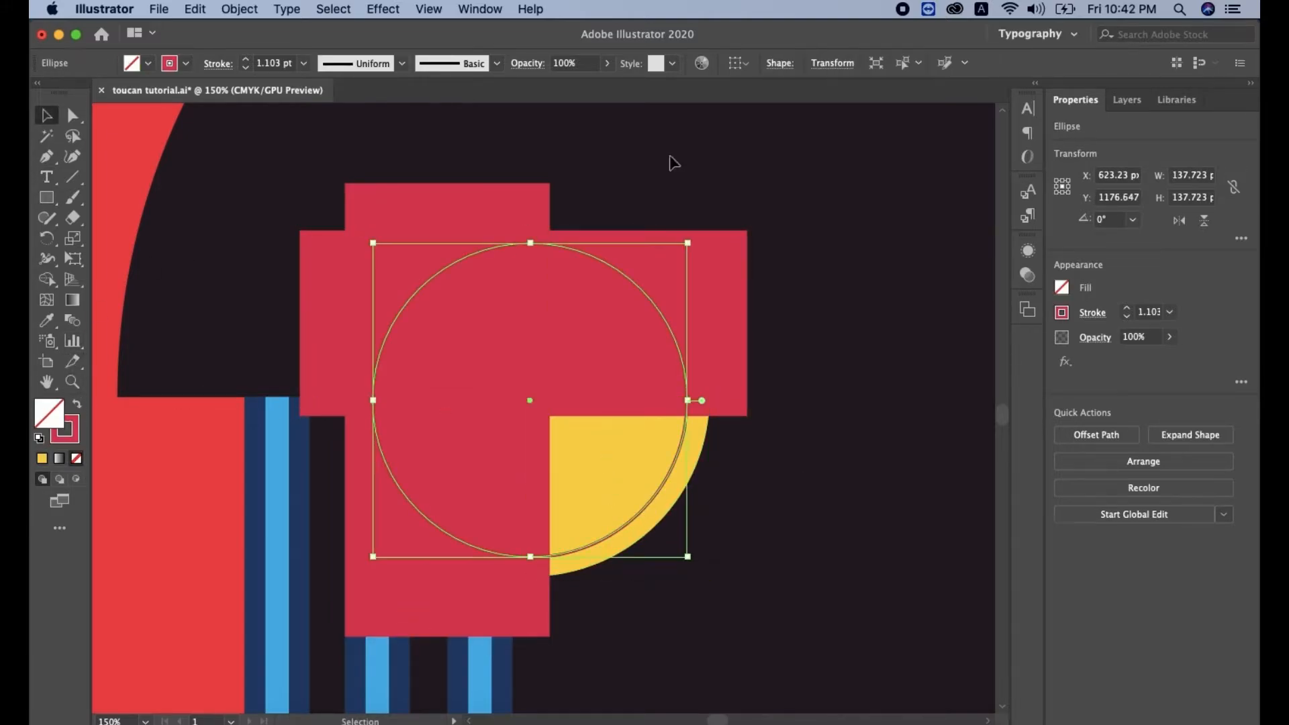
pyautogui.click(76, 403)
pyautogui.click(287, 264)
# Step: Remove both rectangles and the crimson circle parts they cover with the Shape Builder, leaving only its lower-right quarter
pyautogui.click(446, 348)
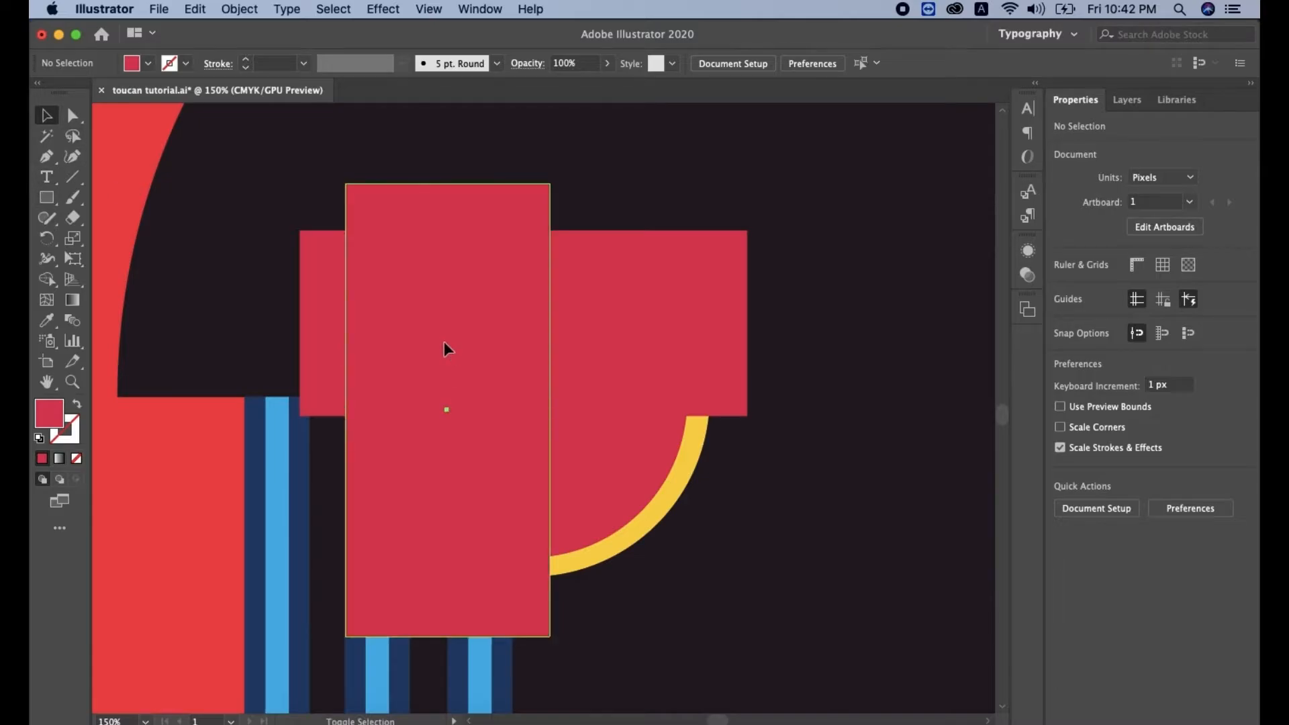
pyautogui.keyDown('shift'); pyautogui.click(642, 340); pyautogui.keyUp('shift')
pyautogui.keyDown('shift'); pyautogui.click(590, 497); pyautogui.keyUp('shift')
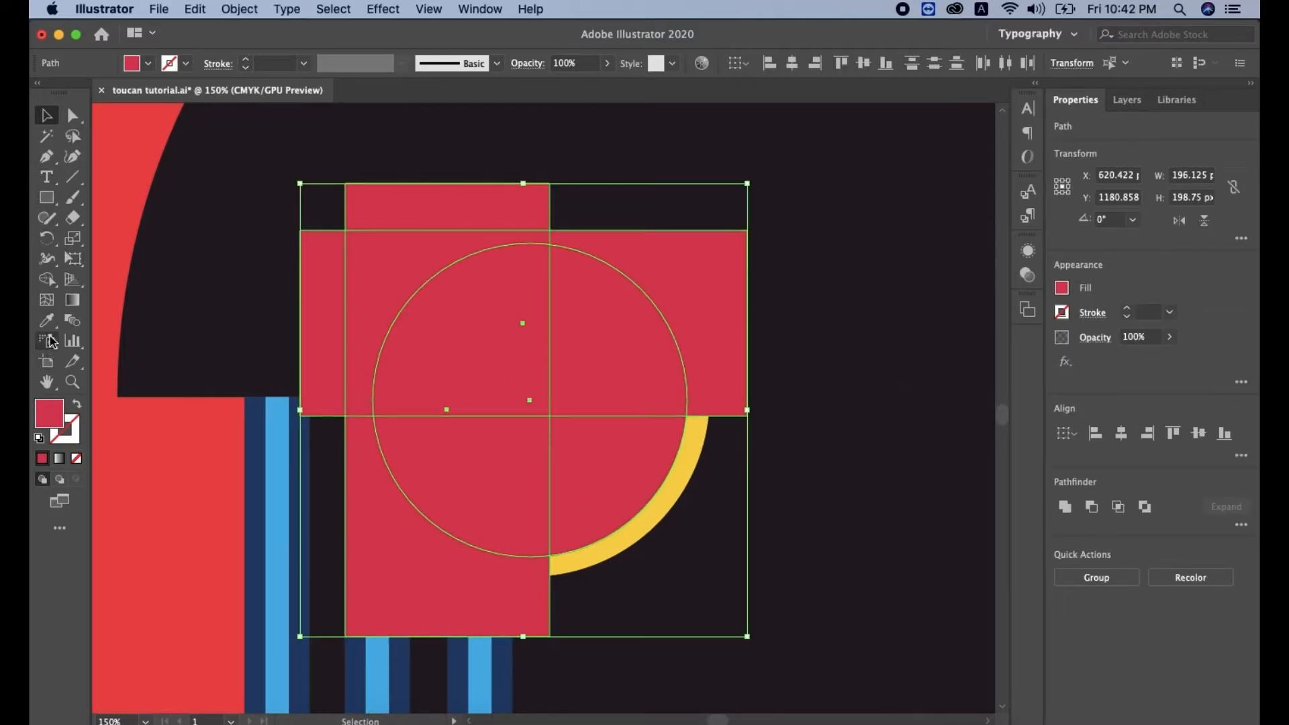
pyautogui.click(48, 282)
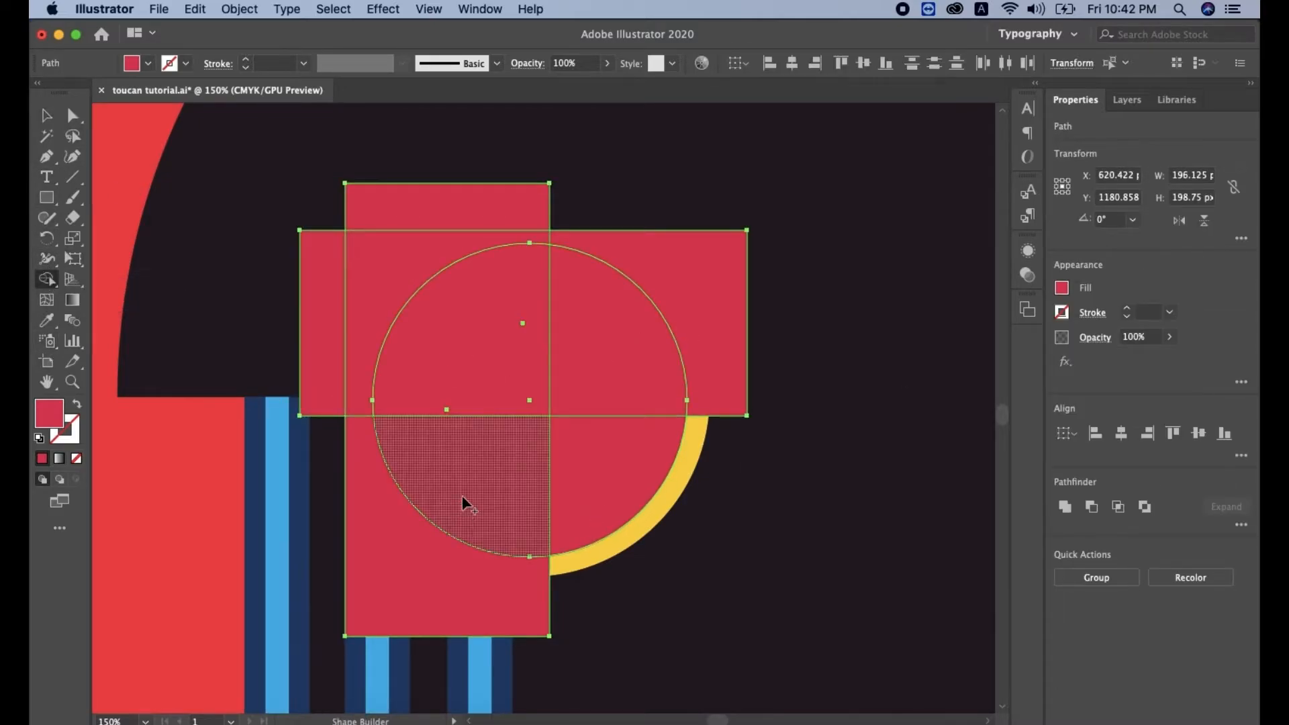
pyautogui.moveTo(428, 587)
pyautogui.mouseDown()
pyautogui.moveTo(452, 423)
pyautogui.moveTo(541, 329)
pyautogui.moveTo(711, 346)
pyautogui.mouseUp()
pyautogui.moveTo(326, 304); pyautogui.dragTo(424, 204)
pyautogui.click(46, 115)
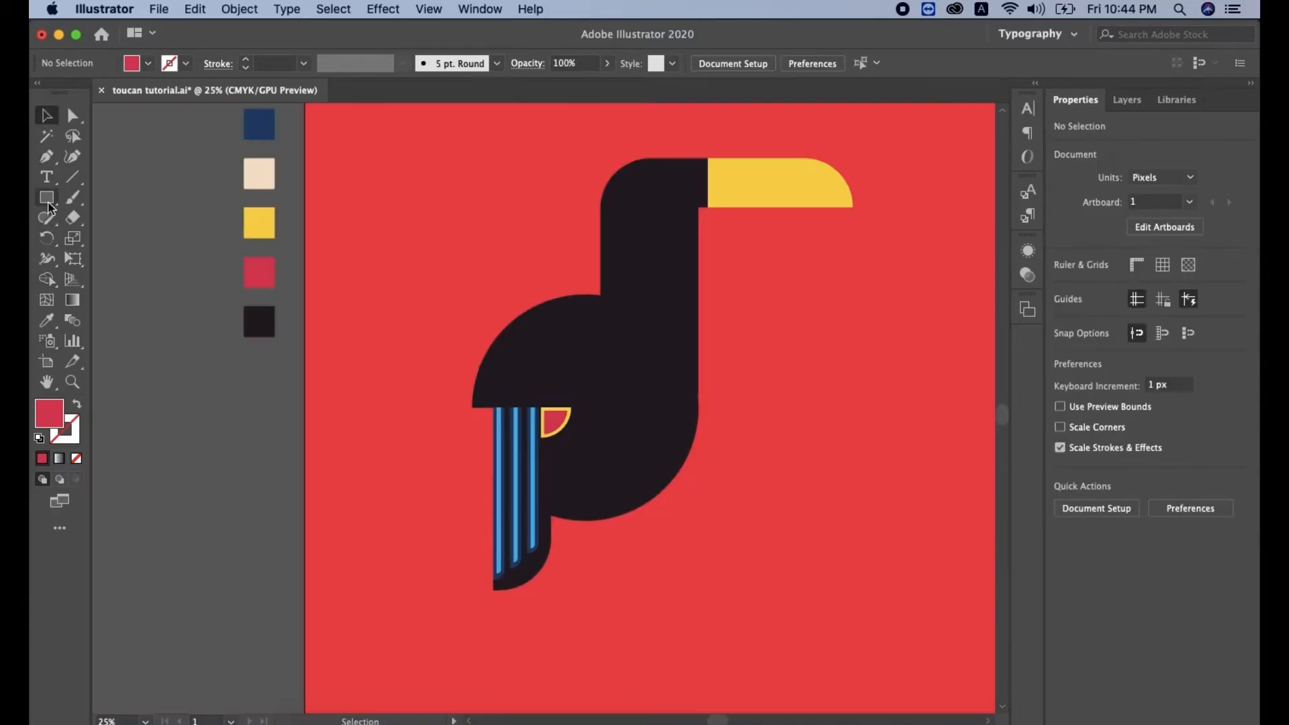
# Step: Draw a circle about 501 px in diameter inside the toucan's round body, with a crimson outline and no fill
pyautogui.moveTo(46, 197); pyautogui.dragTo(128, 238)
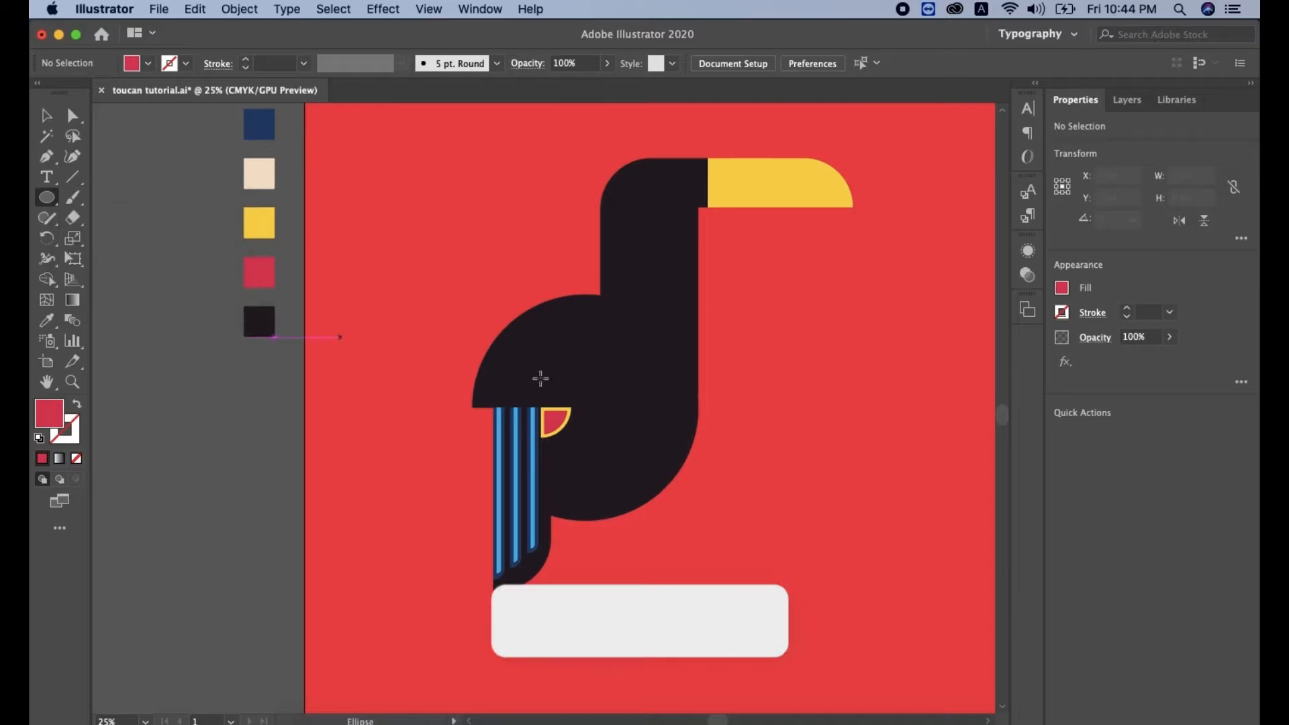
pyautogui.moveTo(522, 332); pyautogui.dragTo(610, 423)
pyautogui.press('v')
pyautogui.moveTo(558, 346); pyautogui.dragTo(673, 406)
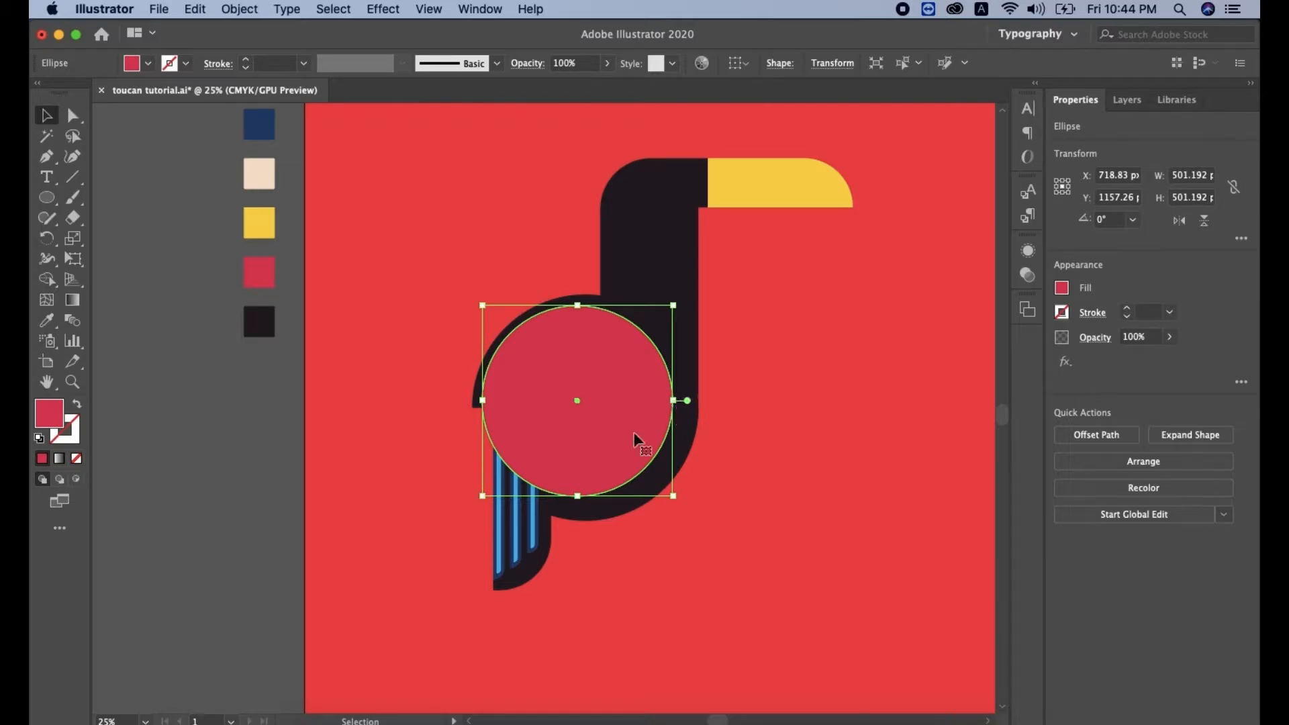
pyautogui.click(76, 403)
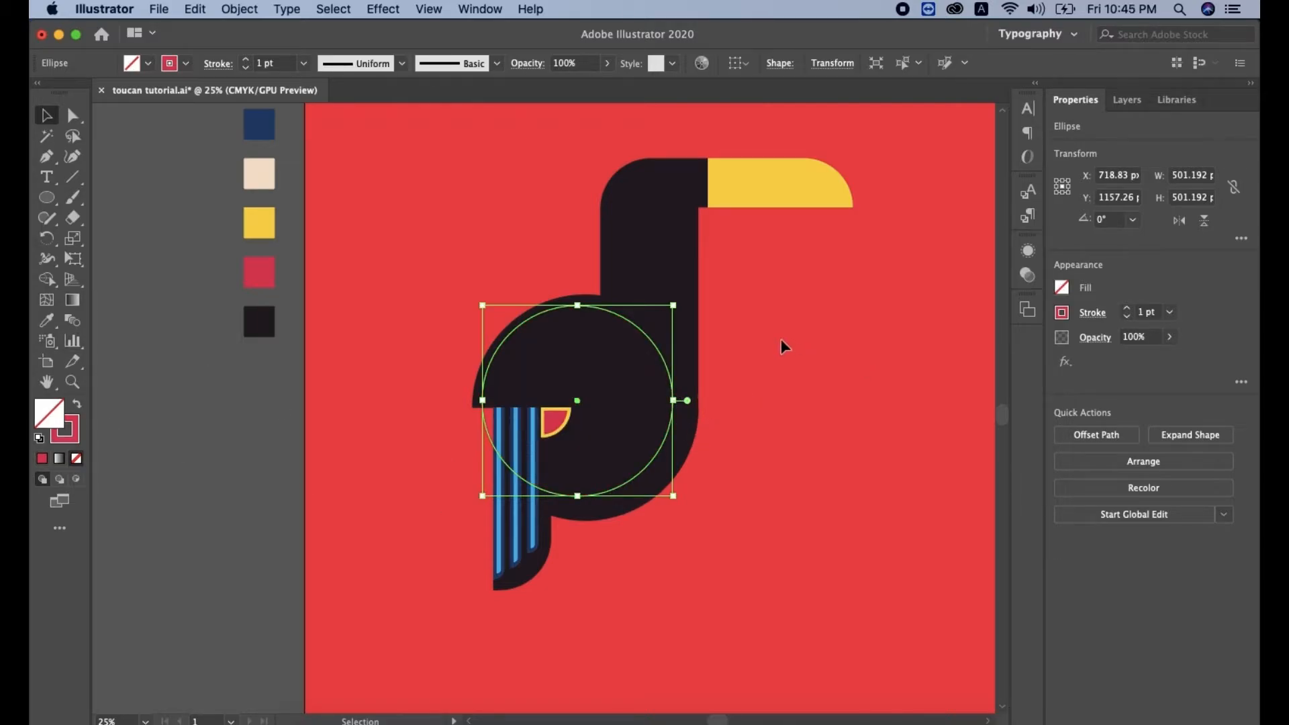
# Step: Give the large body circle a 10 pt outline in the light blue sampled from the palette, with no fill
pyautogui.scroll(3, 276, 176)
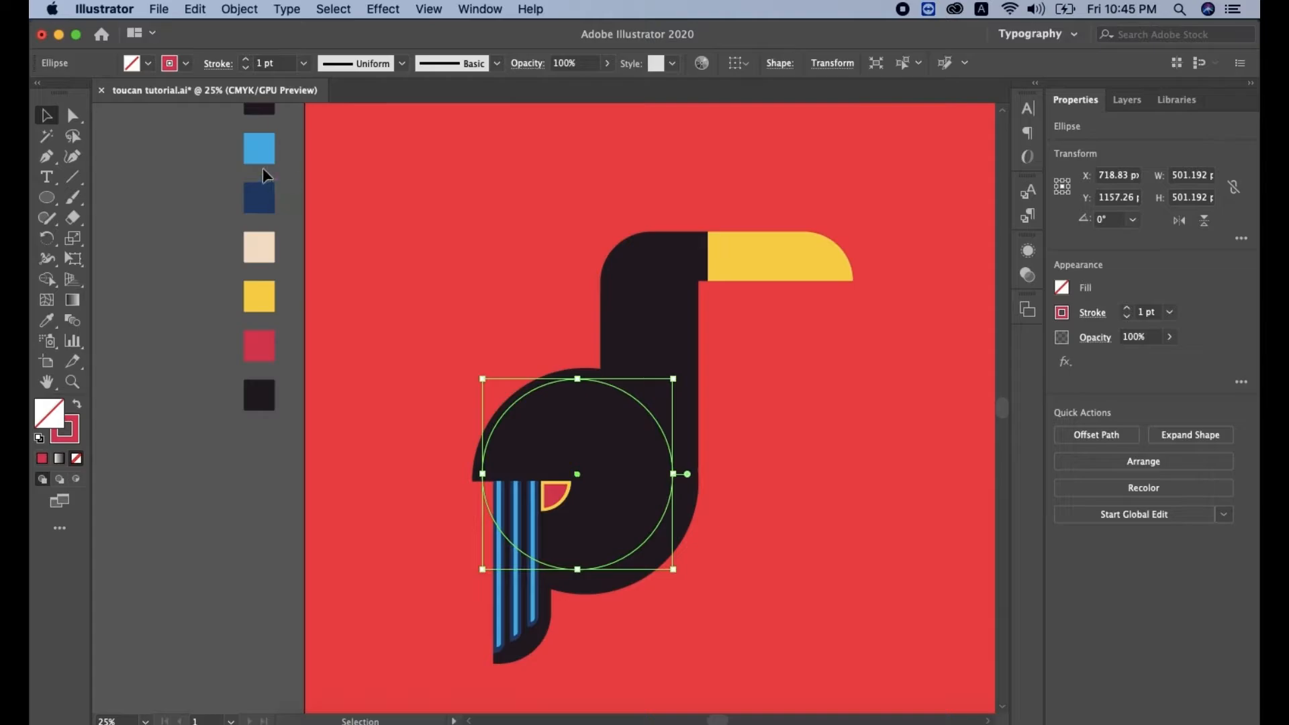
pyautogui.click(434, 252)
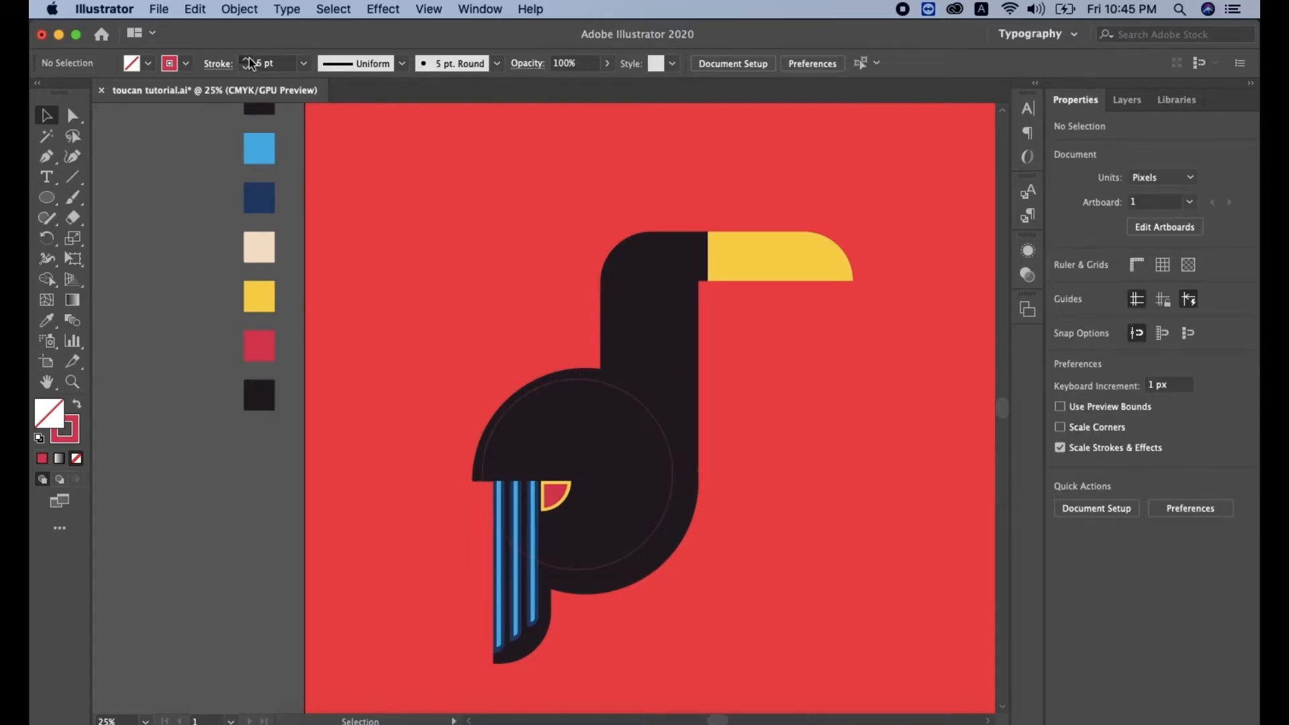
pyautogui.click(591, 385)
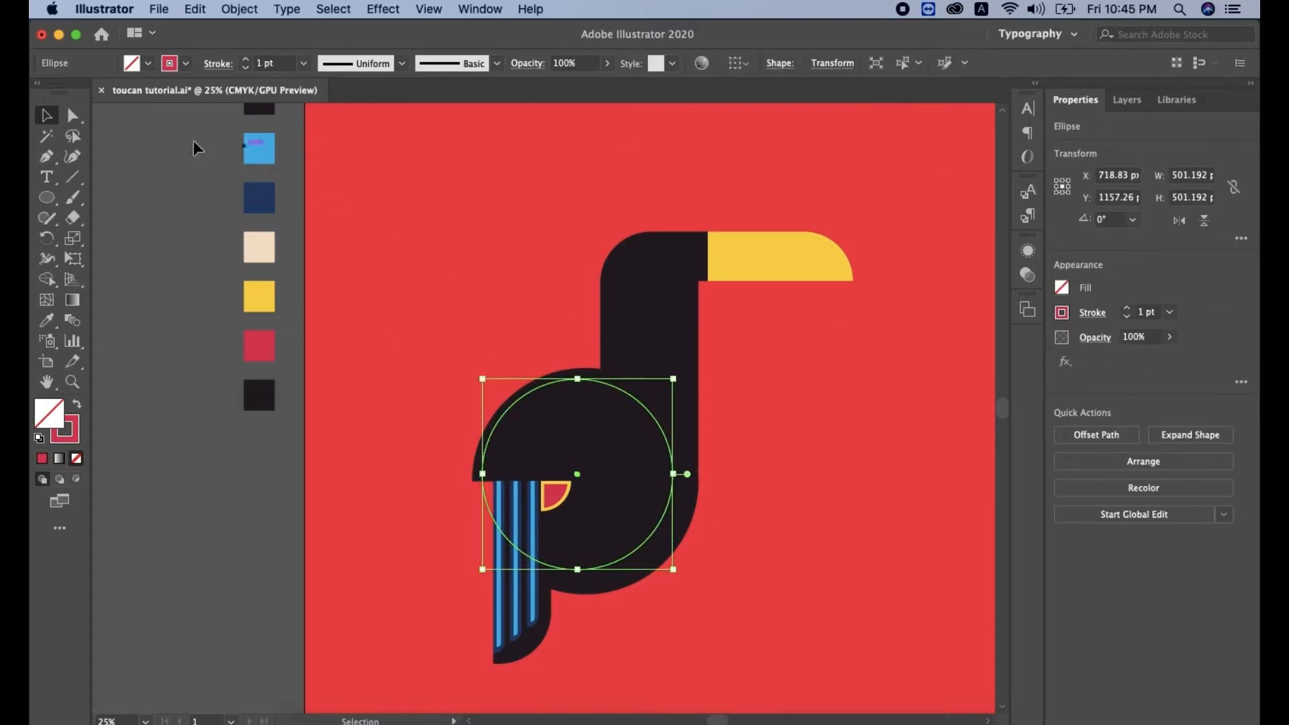
pyautogui.press('i')
pyautogui.click(262, 149)
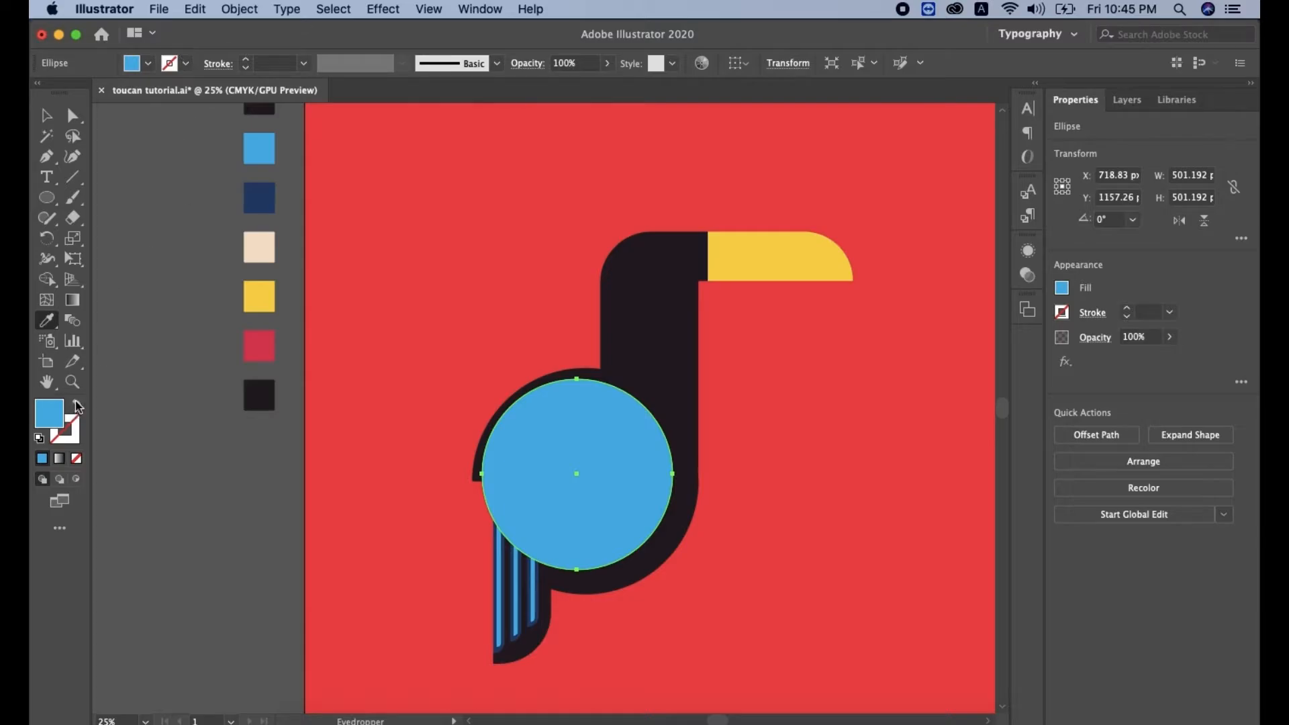
pyautogui.click(77, 405)
pyautogui.click(246, 59)
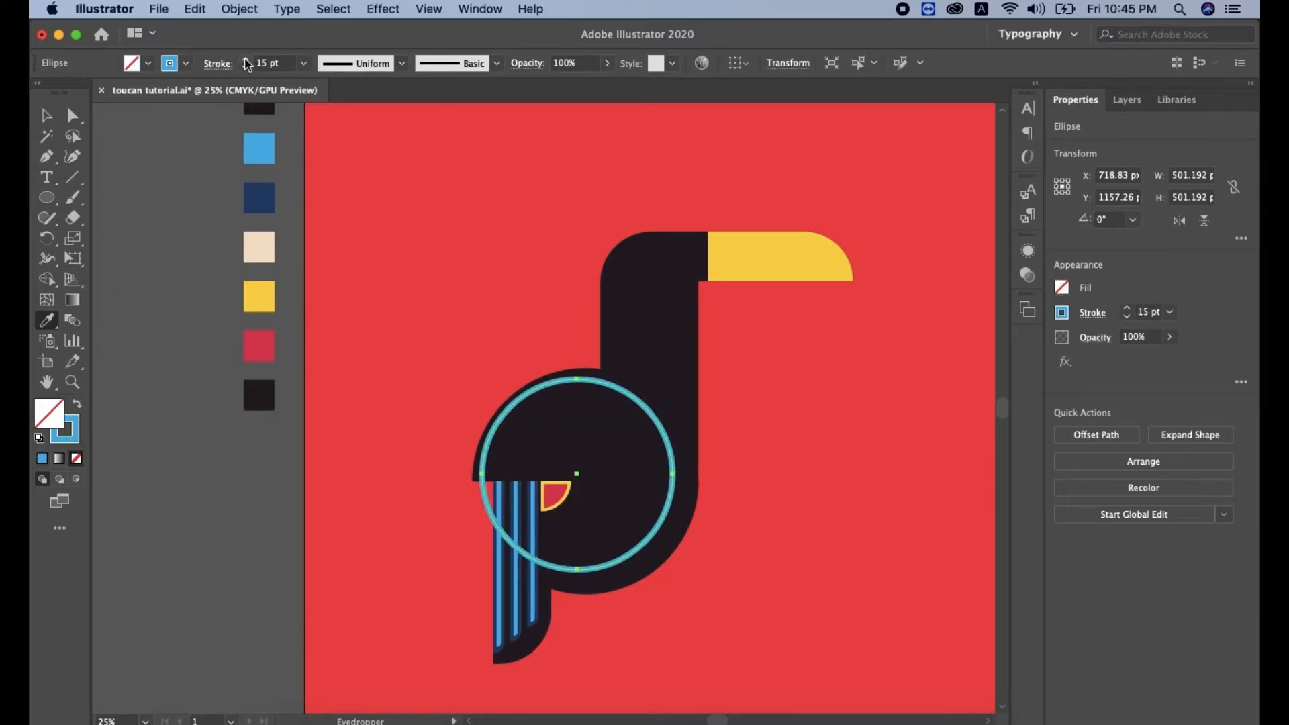
pyautogui.click(247, 68)
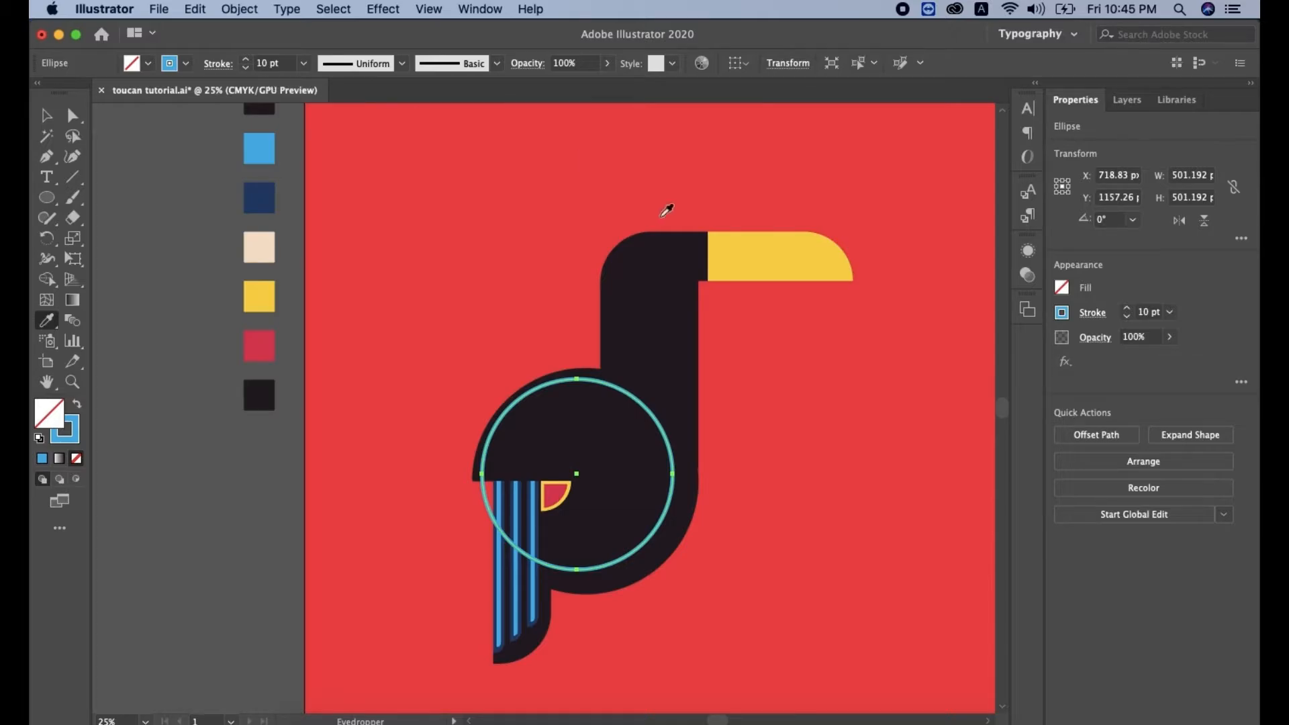
# Step: Make the blue circle's outline a dashed line with round caps, 5 pt dashes and 20 pt gaps
pyautogui.click(1096, 314)
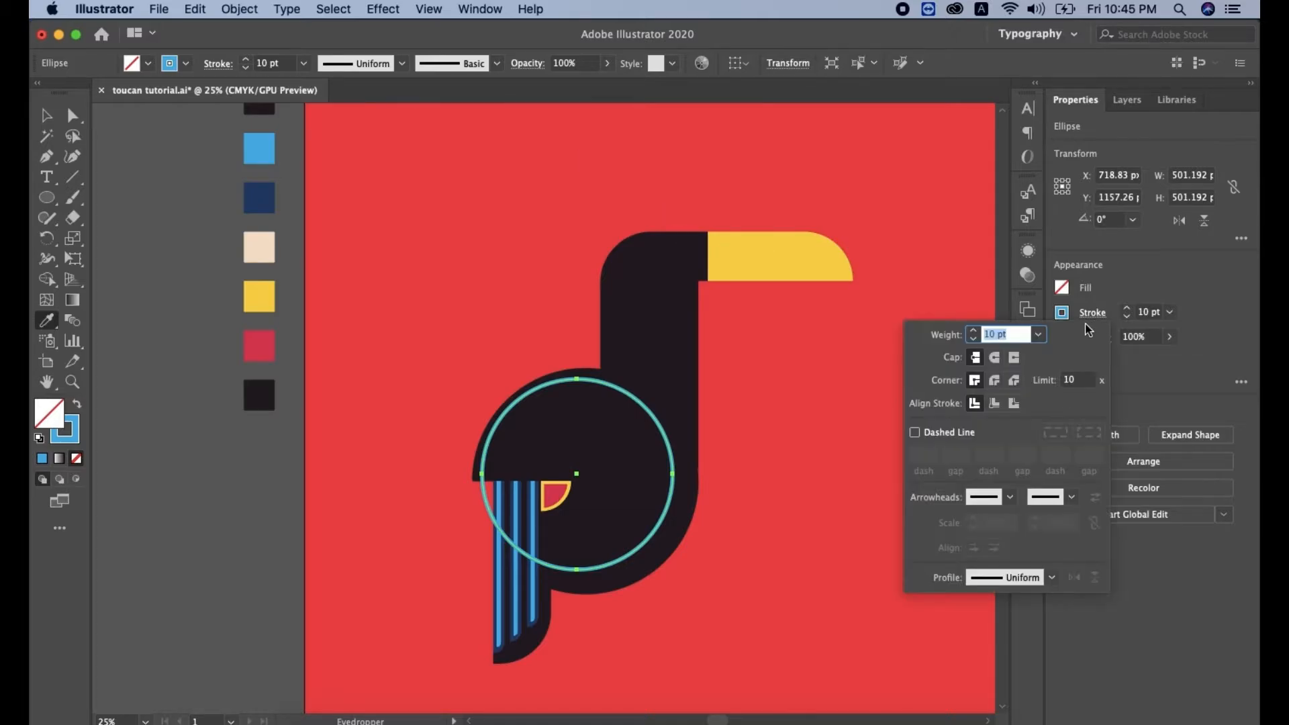
pyautogui.click(914, 432)
pyautogui.click(923, 455)
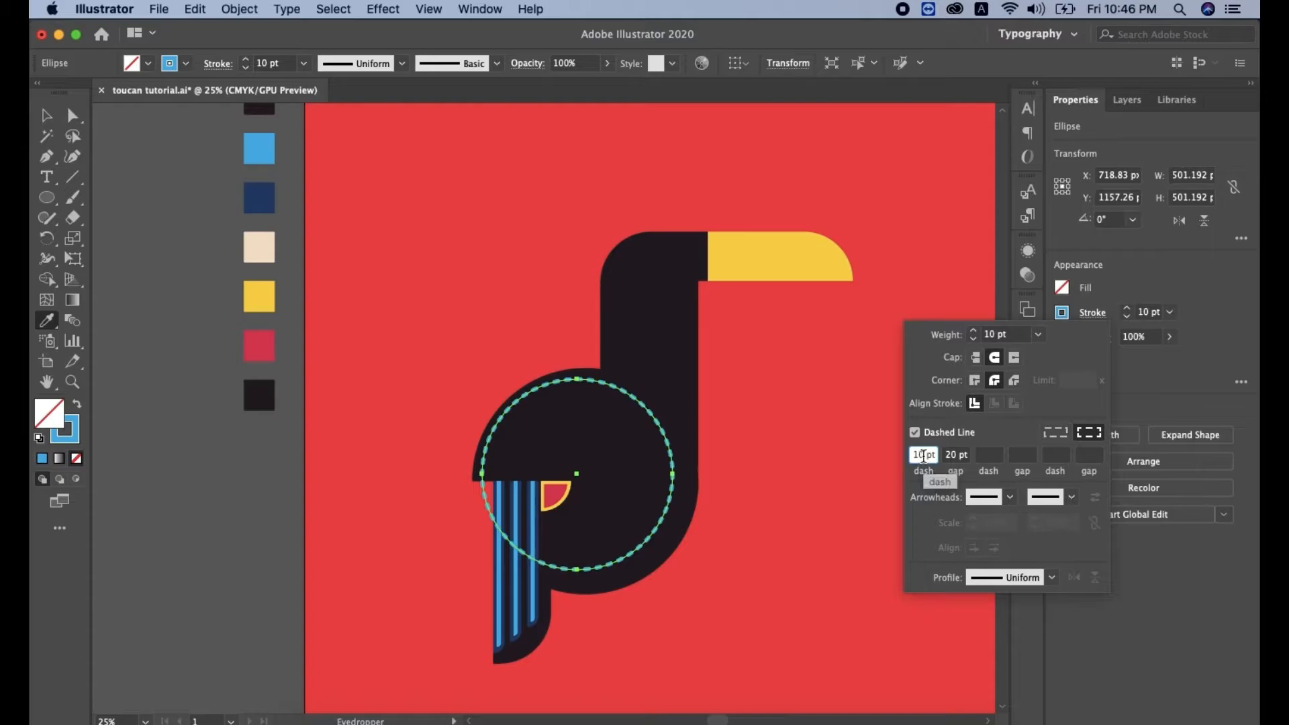
pyautogui.doubleClick(918, 455)
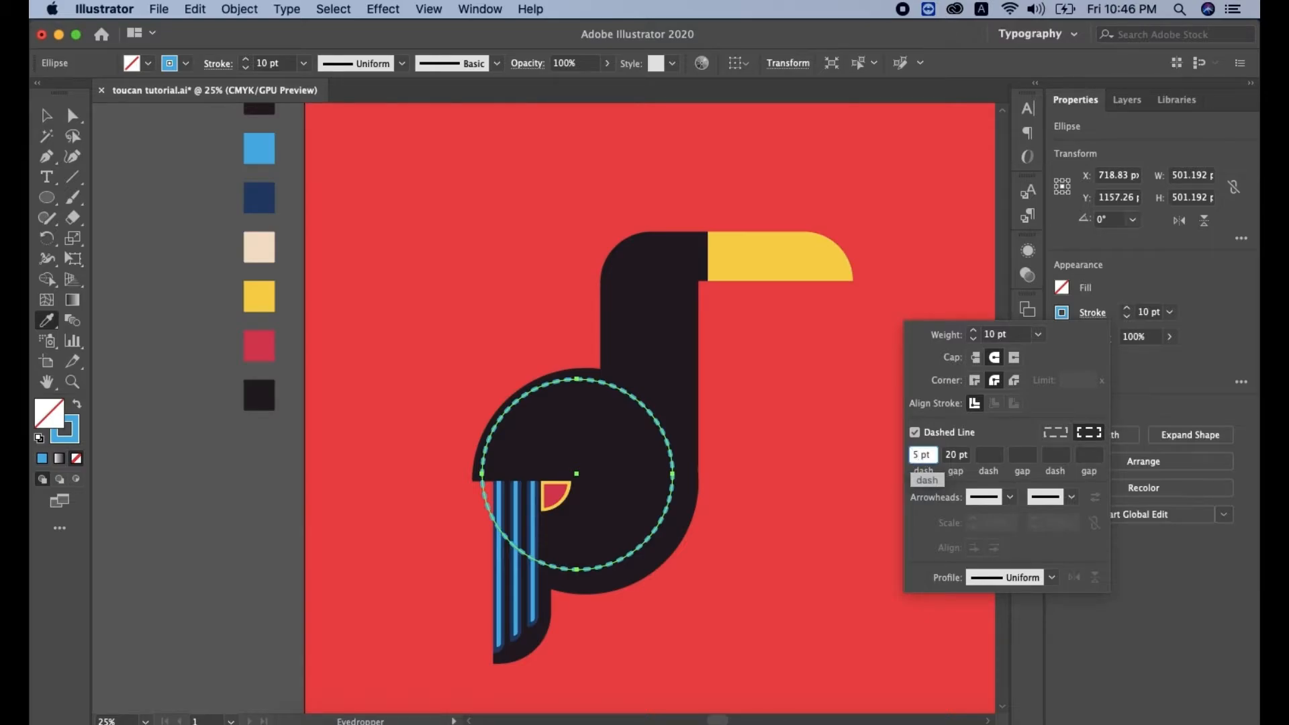
pyautogui.press('Return')
pyautogui.click(47, 116)
pyautogui.click(899, 490)
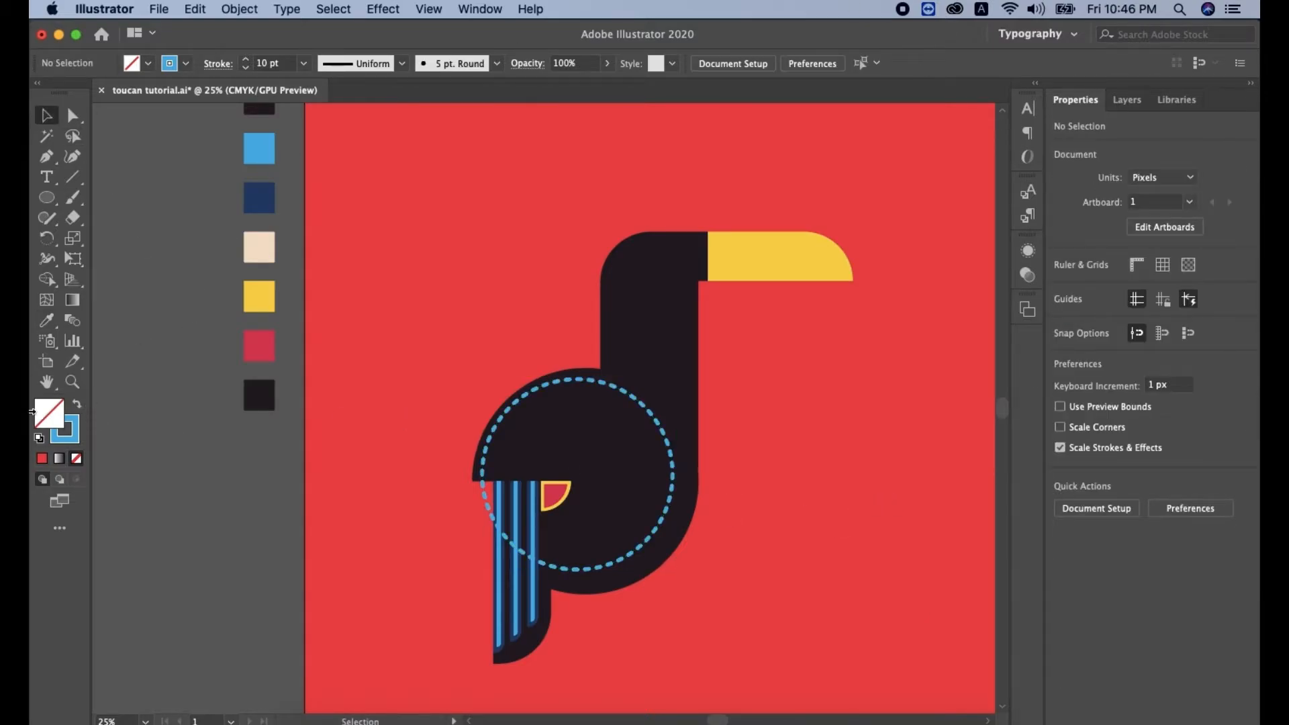
# Step: Cover the dashed circle's right part with a blue rectangle about 220 × 558 px and its lower half with one about 648 × 260 px
pyautogui.moveTo(47, 198); pyautogui.dragTo(120, 196)
pyautogui.moveTo(601, 361)
pyautogui.mouseDown()
pyautogui.moveTo(671, 567)
pyautogui.moveTo(684, 573)
pyautogui.mouseUp()
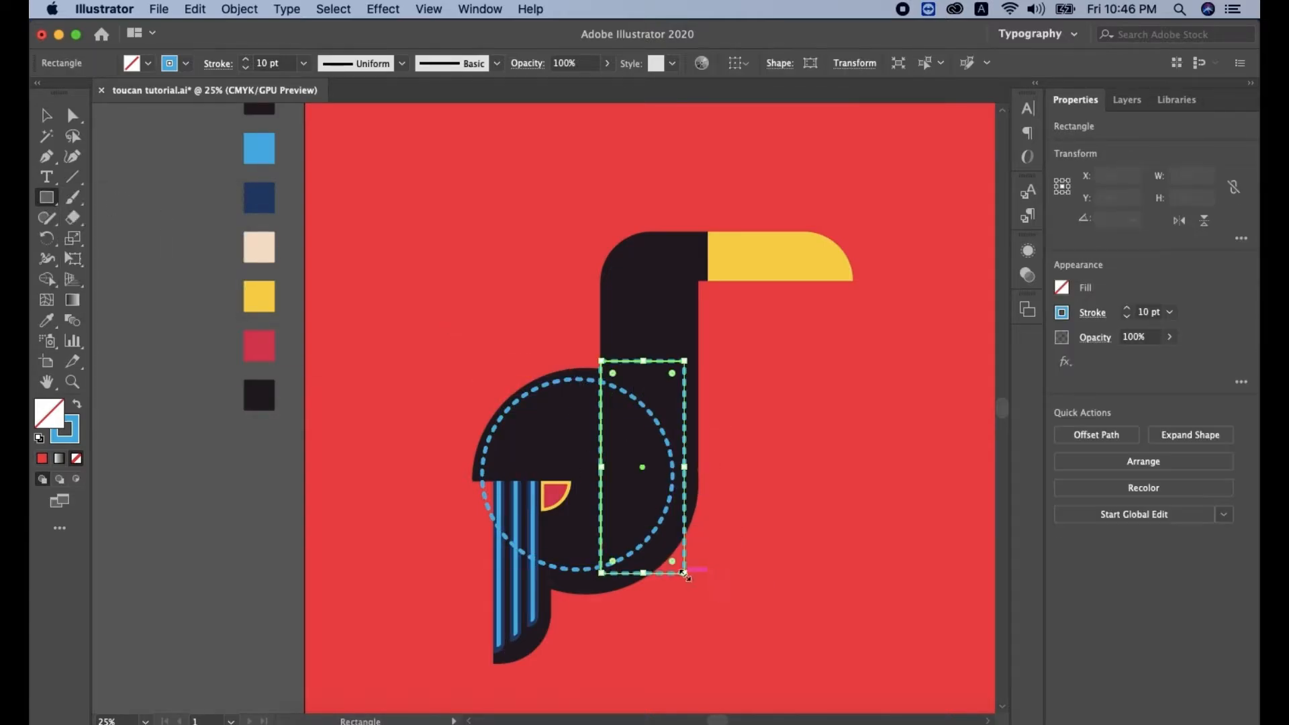
pyautogui.click(77, 407)
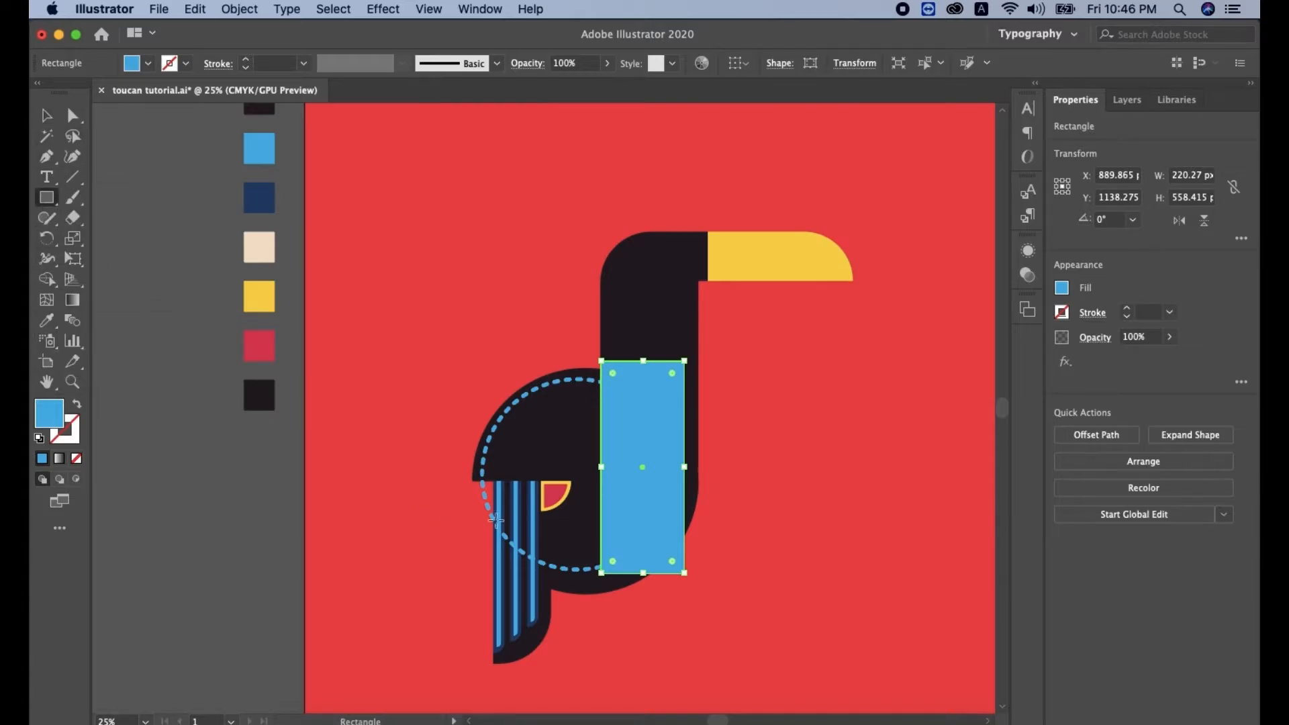
pyautogui.moveTo(427, 475); pyautogui.dragTo(673, 573)
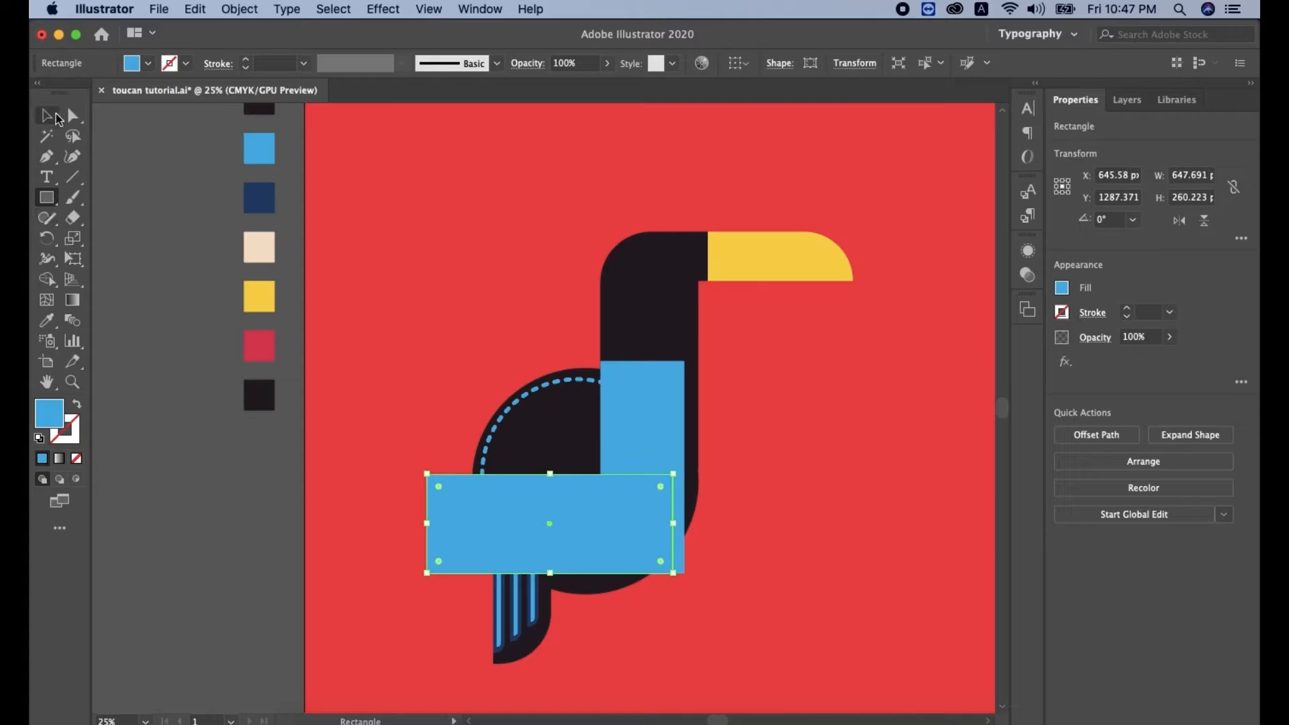
# Step: Remove both blue rectangles and the dashed circle parts they cover with the Shape Builder, leaving only the upper-left wing section
pyautogui.click(47, 280)
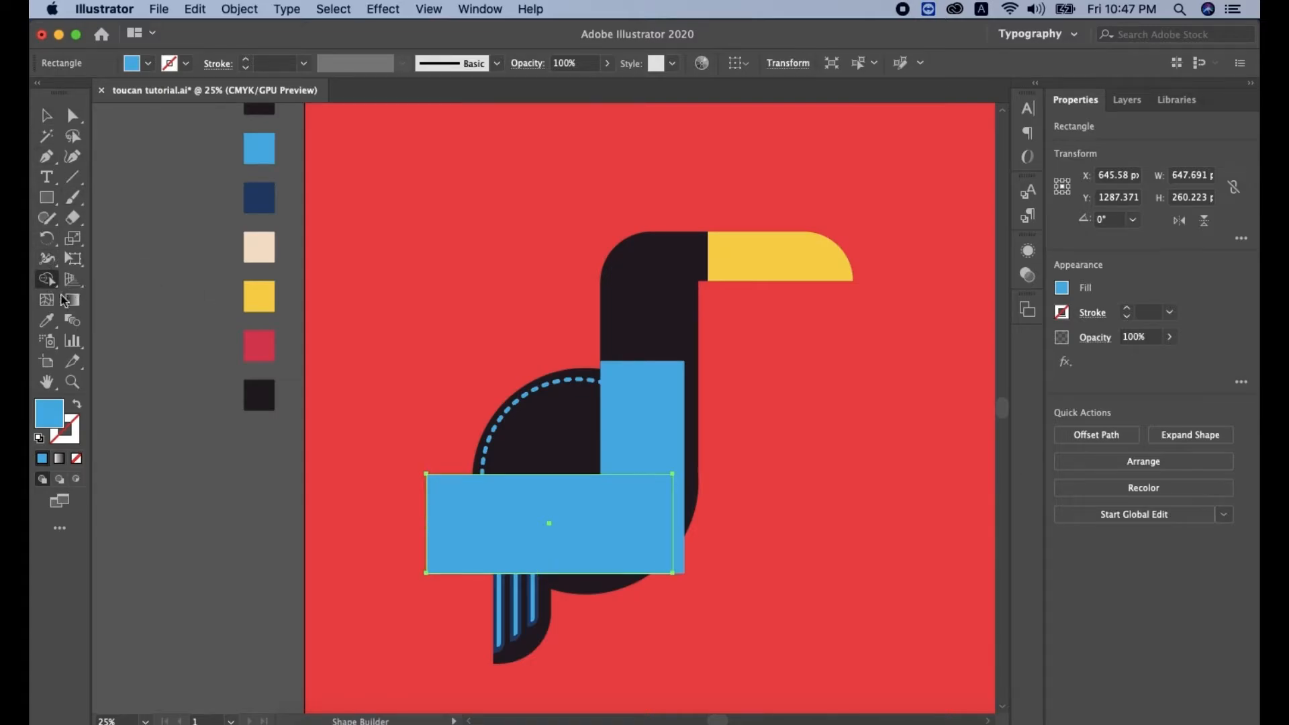
pyautogui.press('v')
pyautogui.keyDown('shift'); pyautogui.click(576, 426); pyautogui.keyUp('shift')
pyautogui.keyDown('shift'); pyautogui.click(617, 371); pyautogui.keyUp('shift')
pyautogui.click(47, 280)
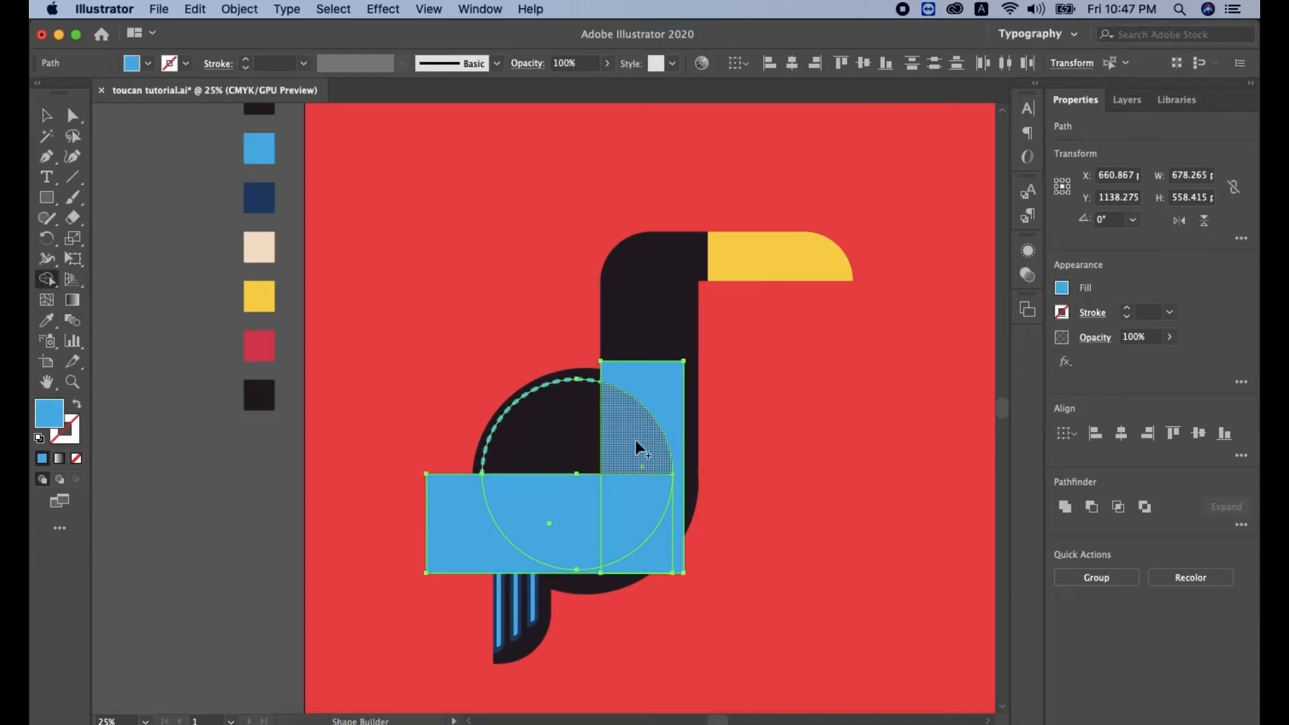
pyautogui.moveTo(666, 421)
pyautogui.mouseDown()
pyautogui.moveTo(640, 481)
pyautogui.moveTo(537, 541)
pyautogui.moveTo(469, 531)
pyautogui.mouseUp()
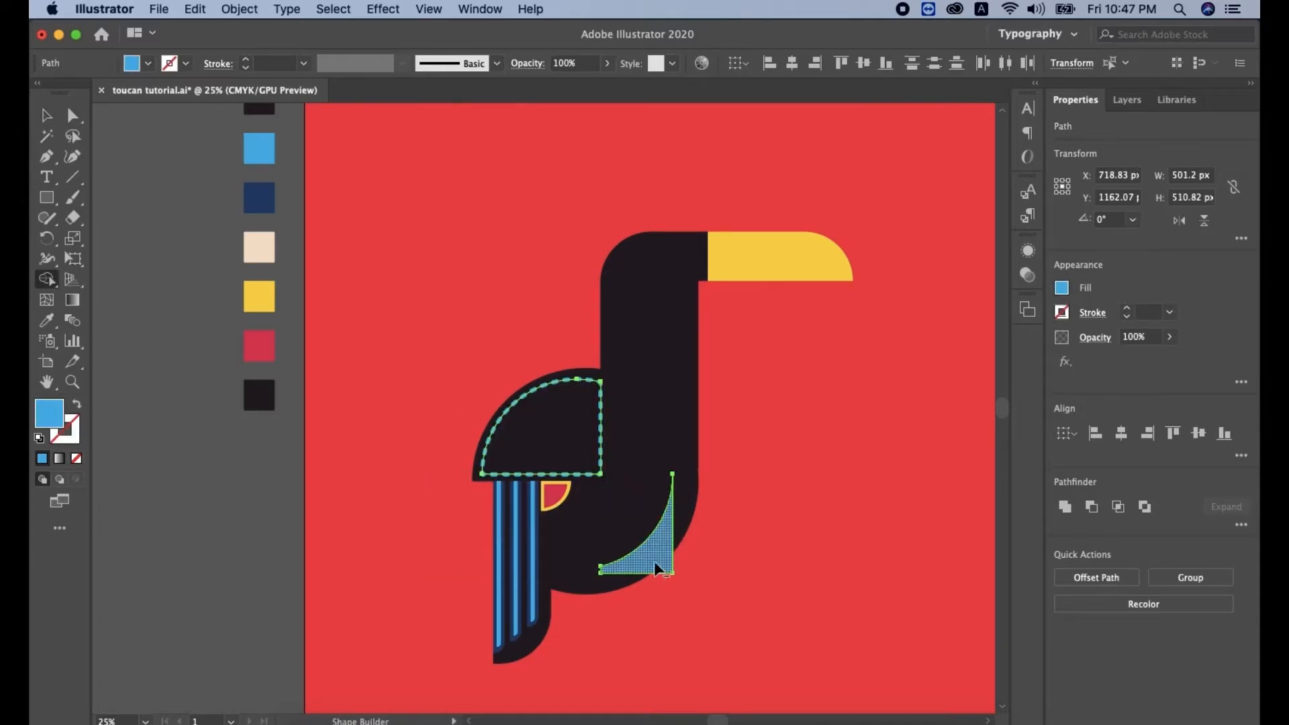
pyautogui.keyDown('alt'); pyautogui.click(654, 561); pyautogui.keyUp('alt')
pyautogui.click(46, 115)
pyautogui.click(303, 437)
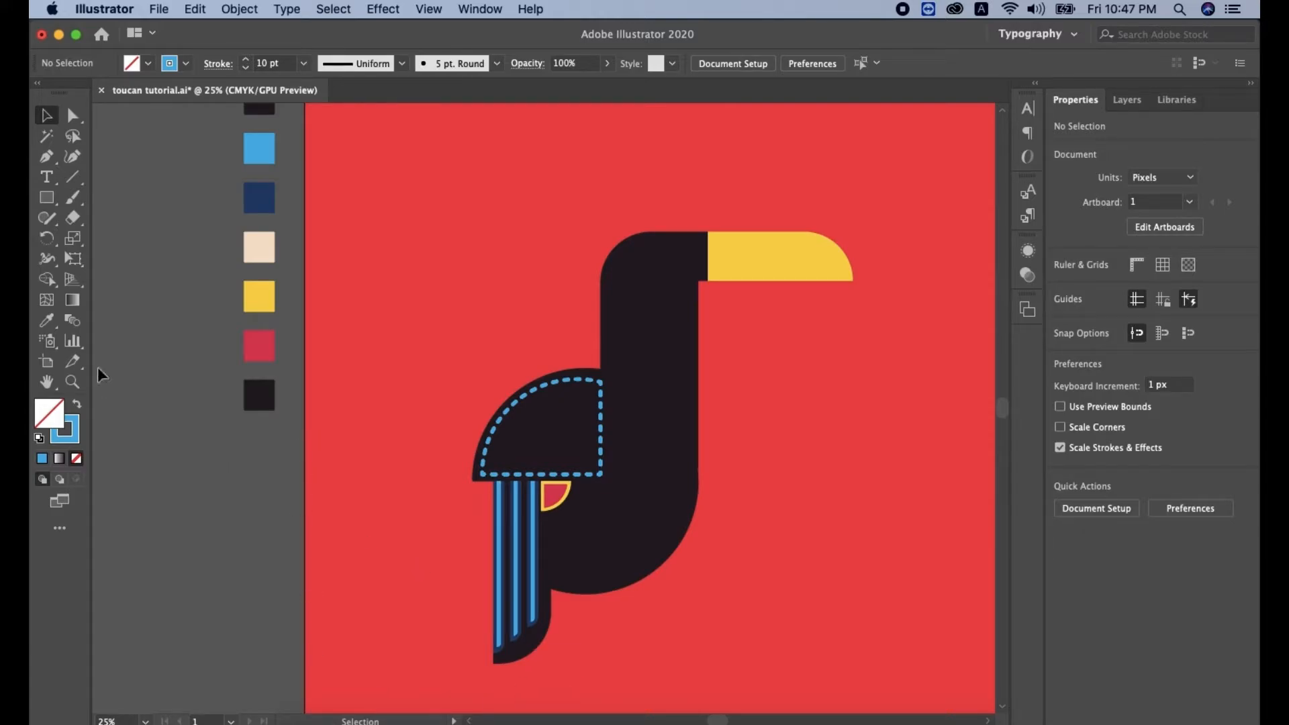
# Step: Draw a circle about 407 px across over the wing, nested just inside the dashed outline's arc
pyautogui.click(49, 201)
pyautogui.click(108, 241)
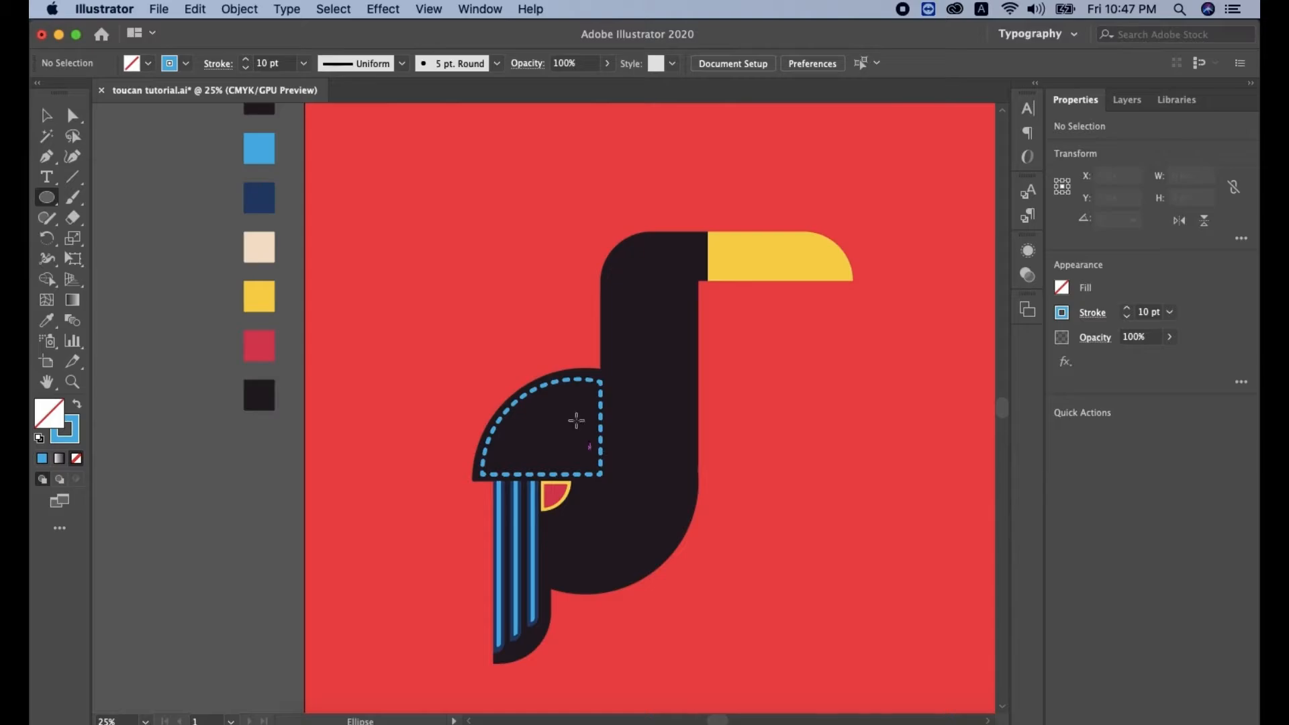
pyautogui.moveTo(531, 410); pyautogui.dragTo(601, 482)
pyautogui.click(47, 119)
pyautogui.moveTo(530, 412); pyautogui.dragTo(573, 471)
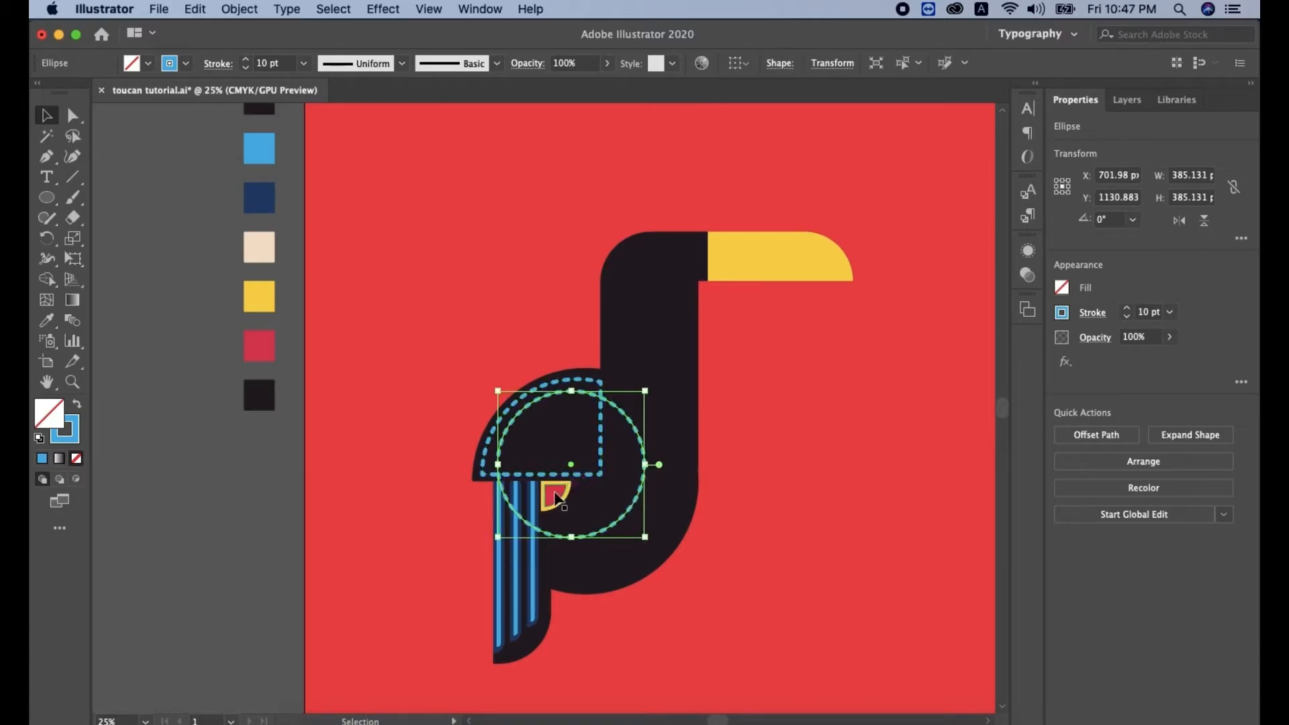
pyautogui.moveTo(646, 539); pyautogui.dragTo(648, 541)
pyautogui.moveTo(570, 465); pyautogui.dragTo(571, 468)
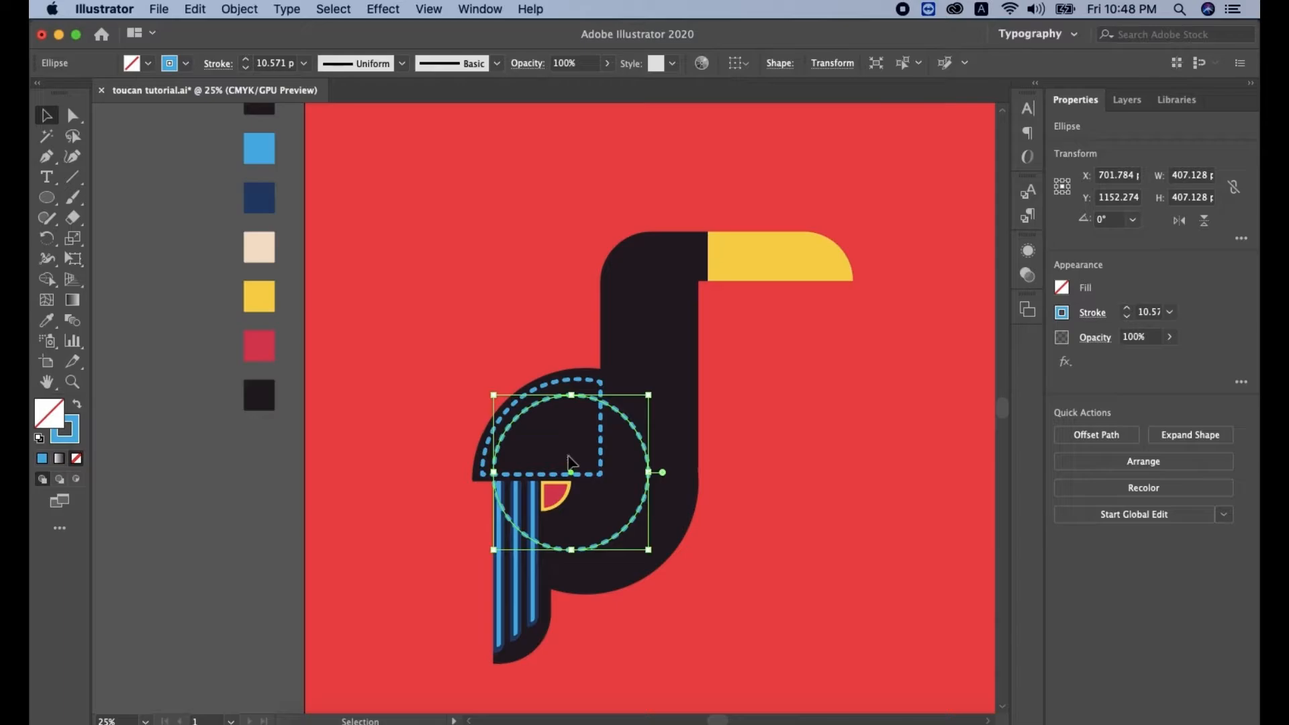
pyautogui.click(571, 464)
pyautogui.click(583, 548)
pyautogui.moveTo(572, 472); pyautogui.dragTo(572, 467)
# Step: Fill the new wing circle with the palette's dark navy blue, with no outline
pyautogui.click(79, 407)
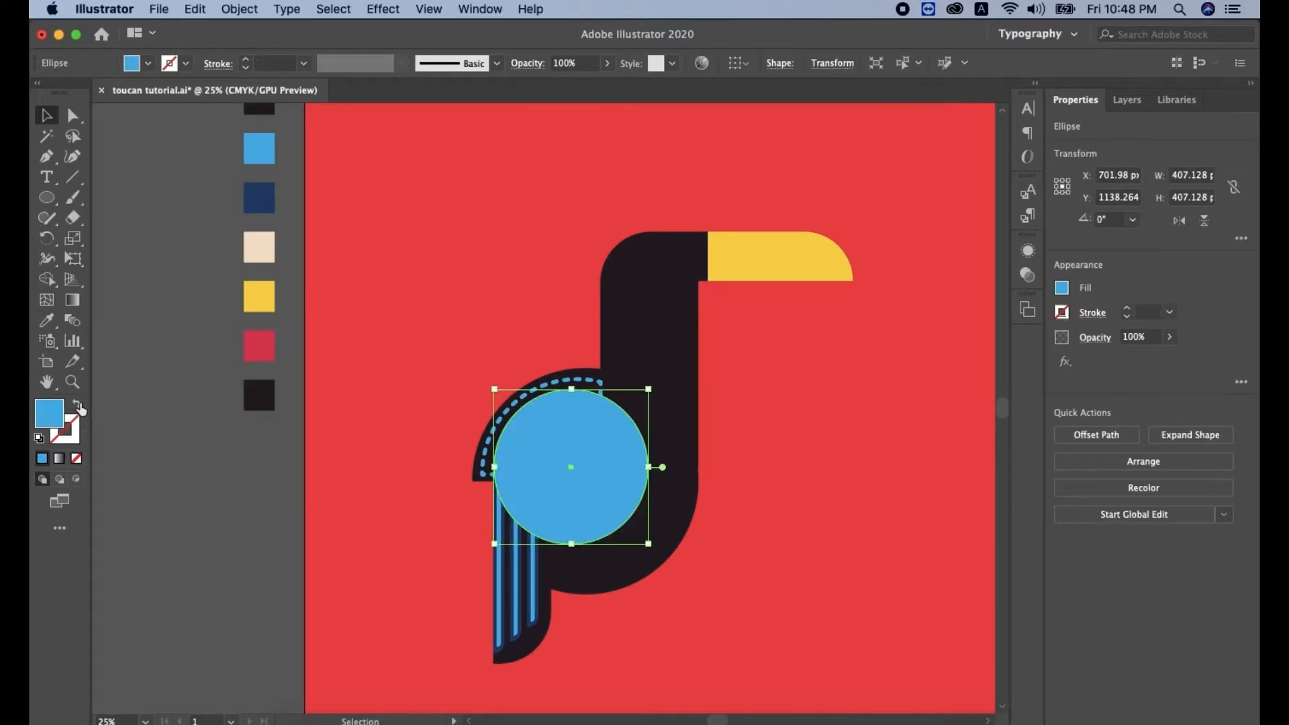
pyautogui.click(46, 321)
pyautogui.click(259, 197)
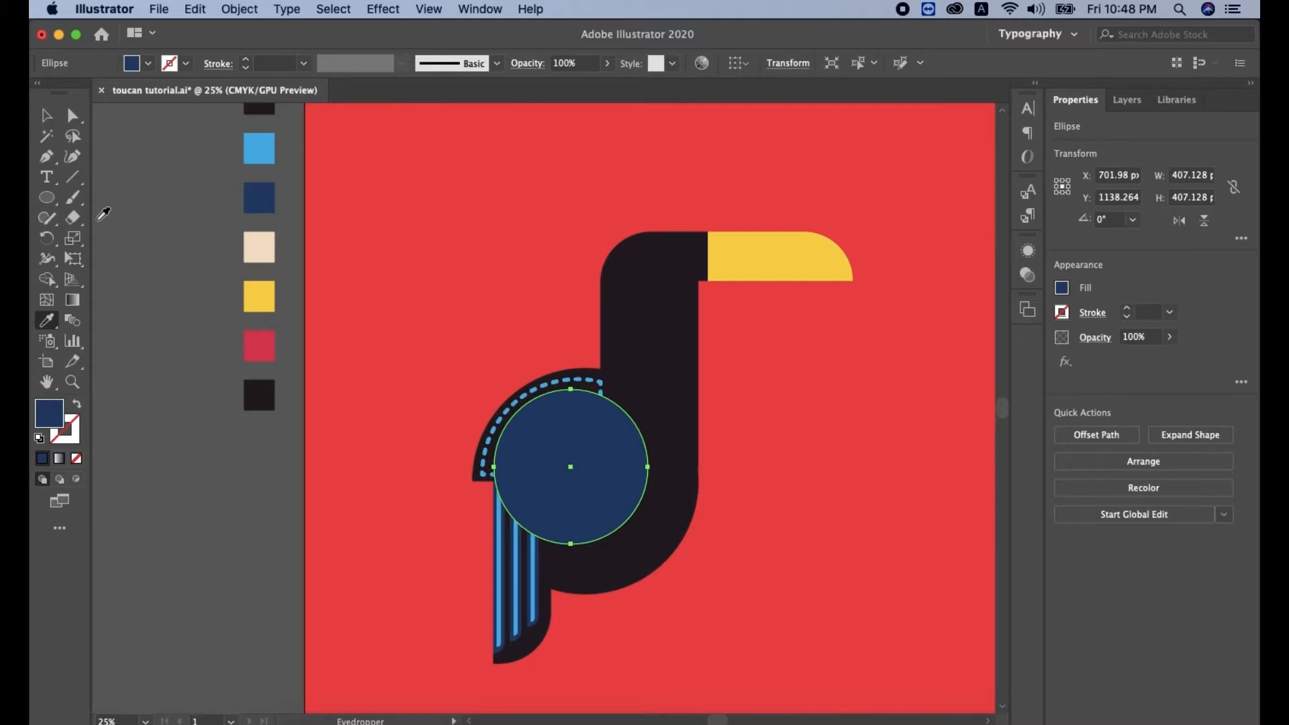
pyautogui.click(47, 198)
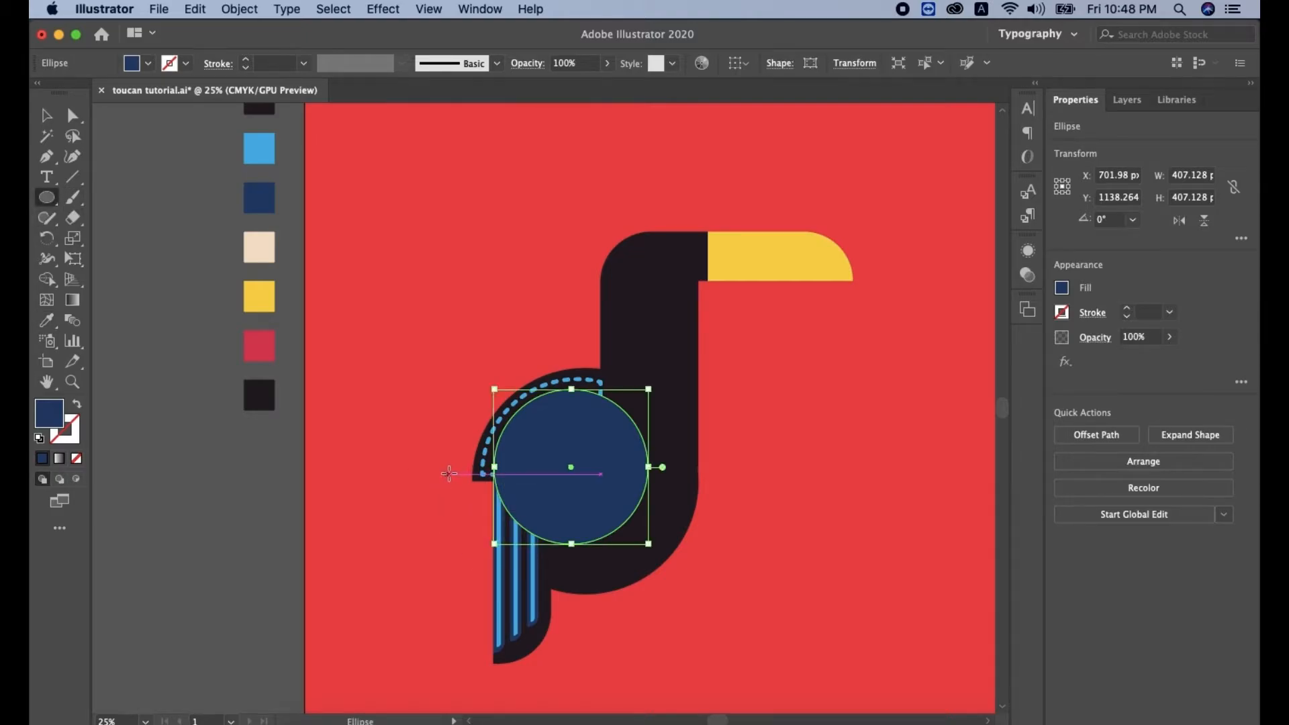
pyautogui.moveTo(426, 475); pyautogui.dragTo(613, 534)
pyautogui.press('Delete')
# Step: Cover the navy circle's lower half with a wide rectangle and its right part with one about 138 × 480 px
pyautogui.moveTo(50, 198); pyautogui.dragTo(112, 198)
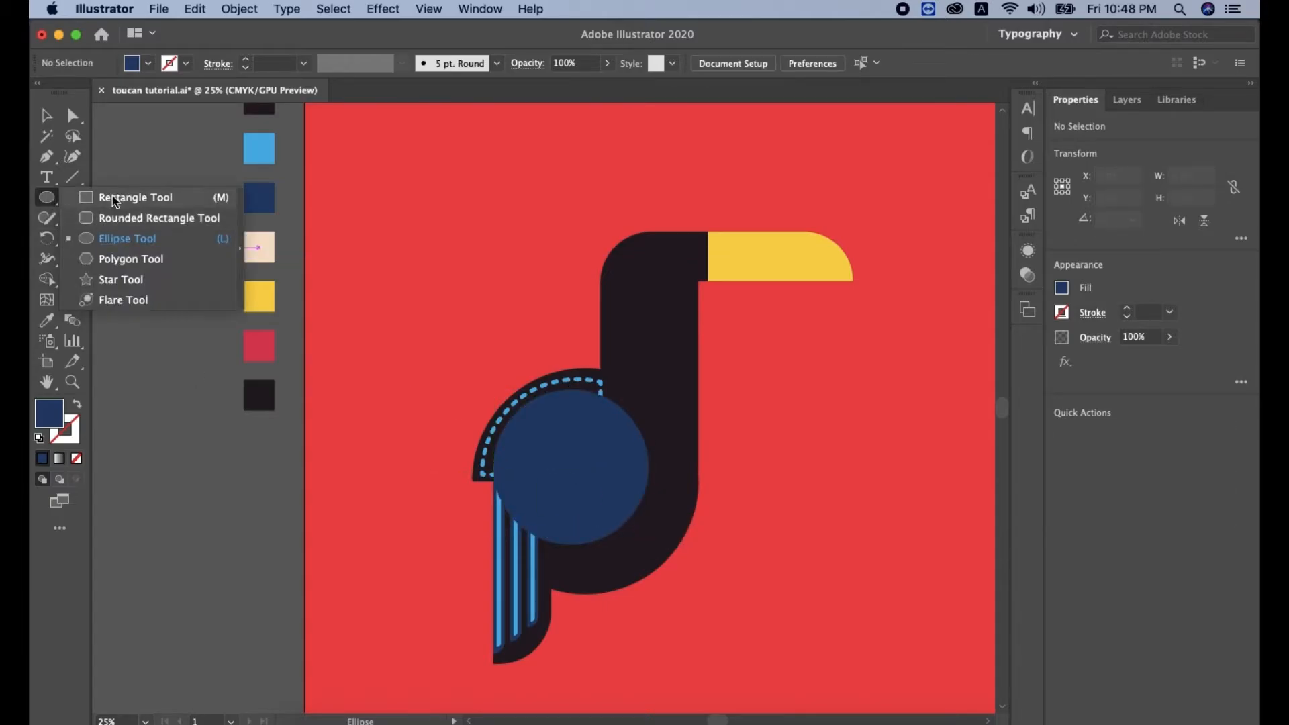
pyautogui.moveTo(437, 475); pyautogui.dragTo(654, 545)
pyautogui.moveTo(600, 369); pyautogui.dragTo(654, 552)
# Step: Remove both navy rectangles and the circle parts they cover with the Shape Builder, leaving only the upper-left section
pyautogui.click(47, 279)
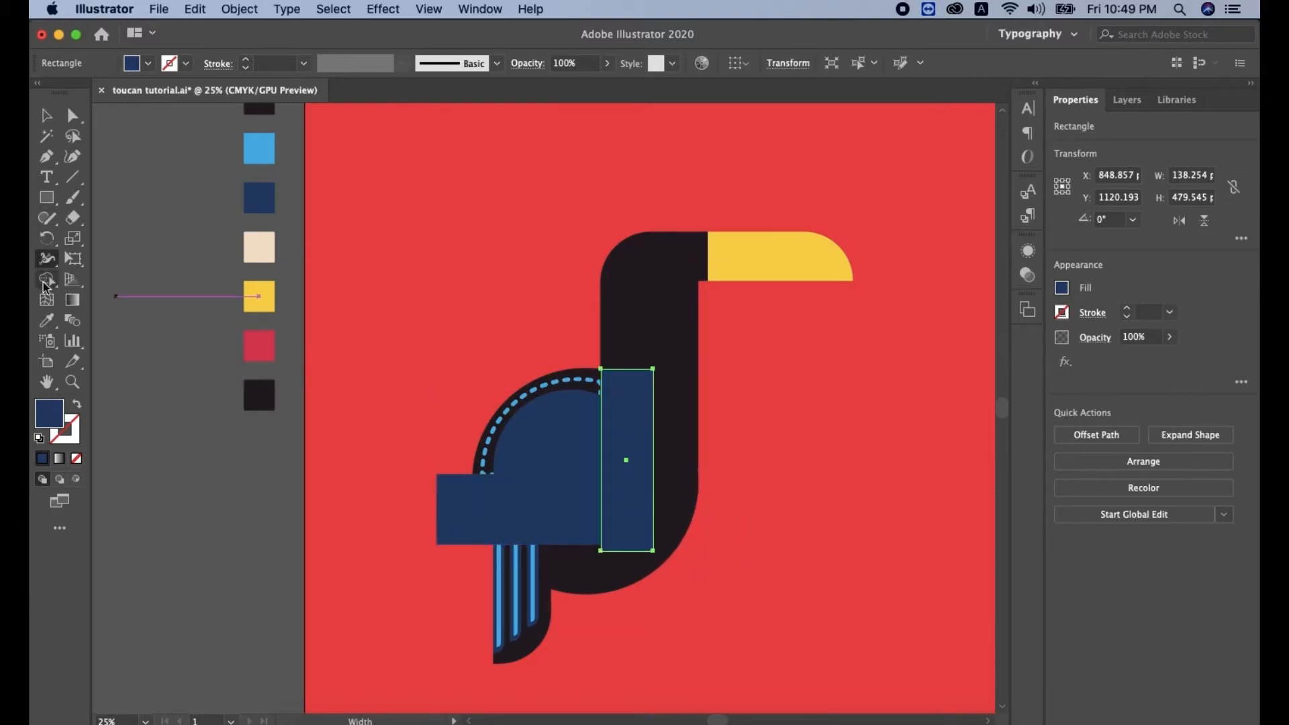
pyautogui.press('v')
pyautogui.keyDown('shift'); pyautogui.click(549, 505); pyautogui.keyUp('shift')
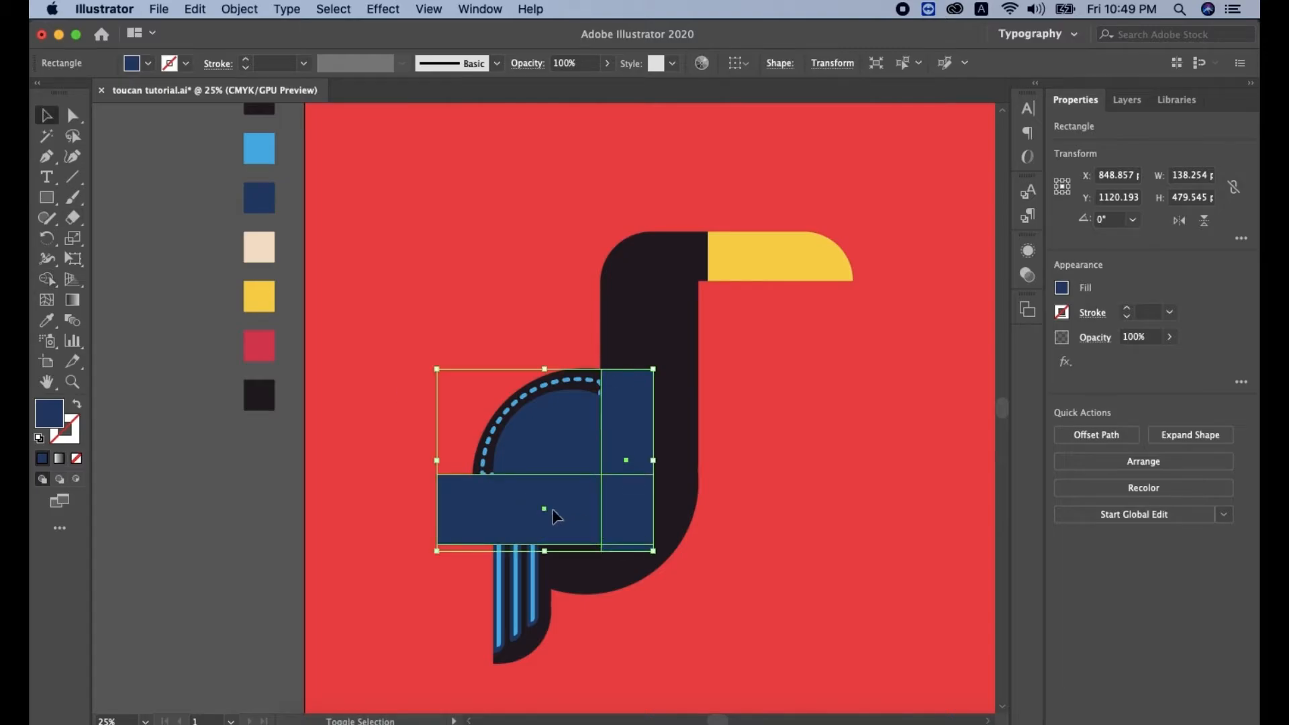
pyautogui.click(46, 279)
pyautogui.moveTo(475, 516)
pyautogui.mouseDown()
pyautogui.moveTo(607, 514)
pyautogui.moveTo(627, 427)
pyautogui.moveTo(637, 558)
pyautogui.mouseUp()
pyautogui.keyDown('alt'); pyautogui.click(593, 549); pyautogui.keyUp('alt')
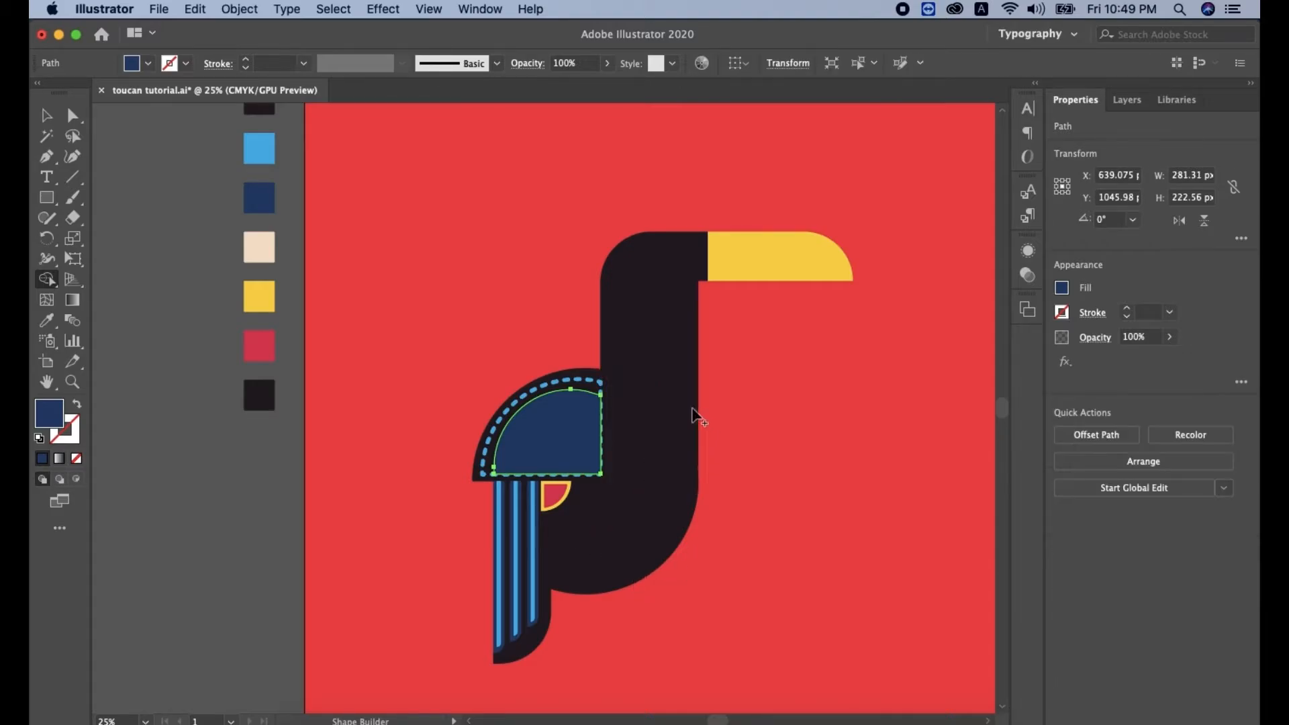
pyautogui.click(50, 119)
pyautogui.click(255, 472)
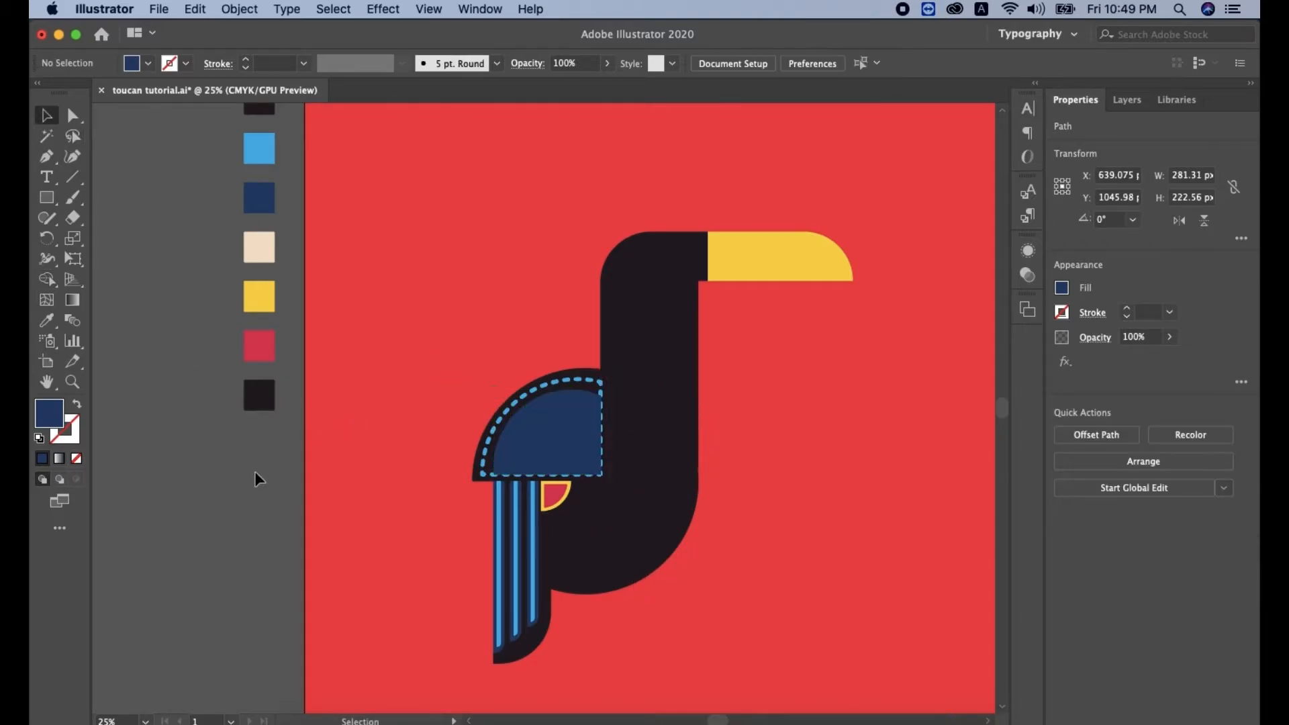
# Step: Duplicate the navy wing section, shrink the copy to about 245 × 204 px and centre it inside the original
pyautogui.click(530, 447)
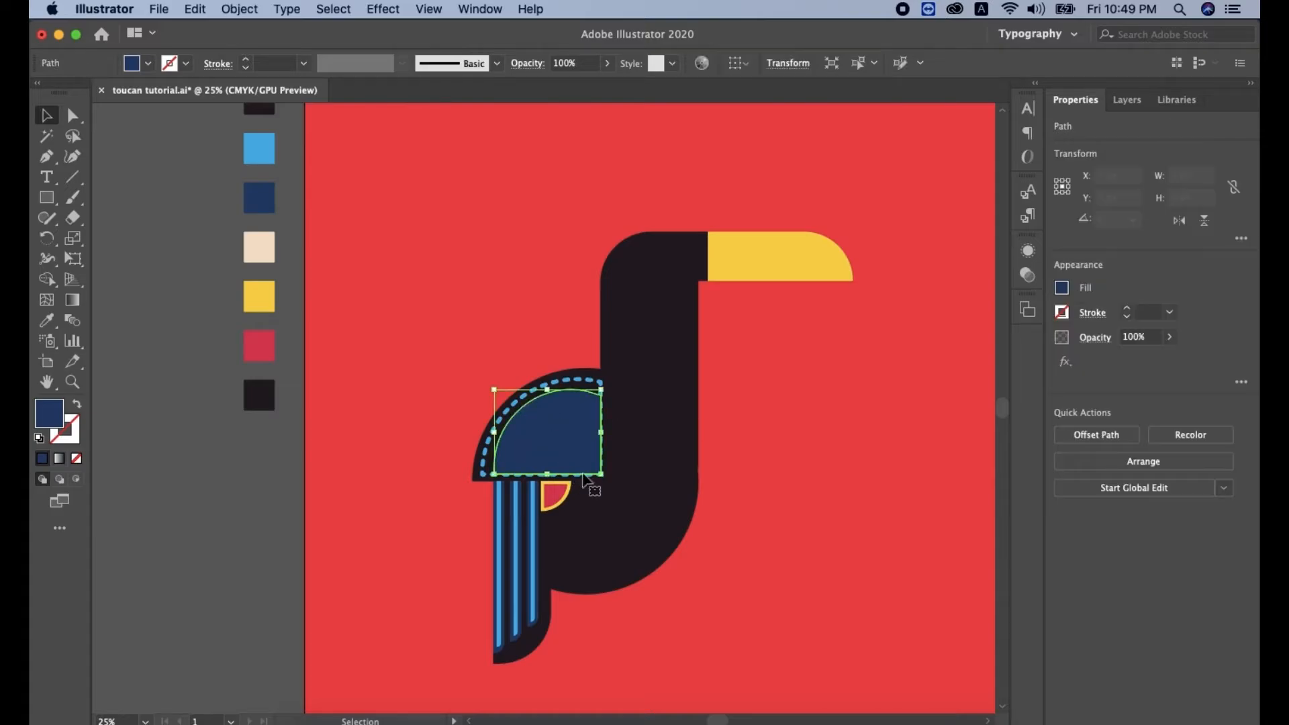
pyautogui.moveTo(599, 474); pyautogui.dragTo(601, 480)
pyautogui.press('super+z')
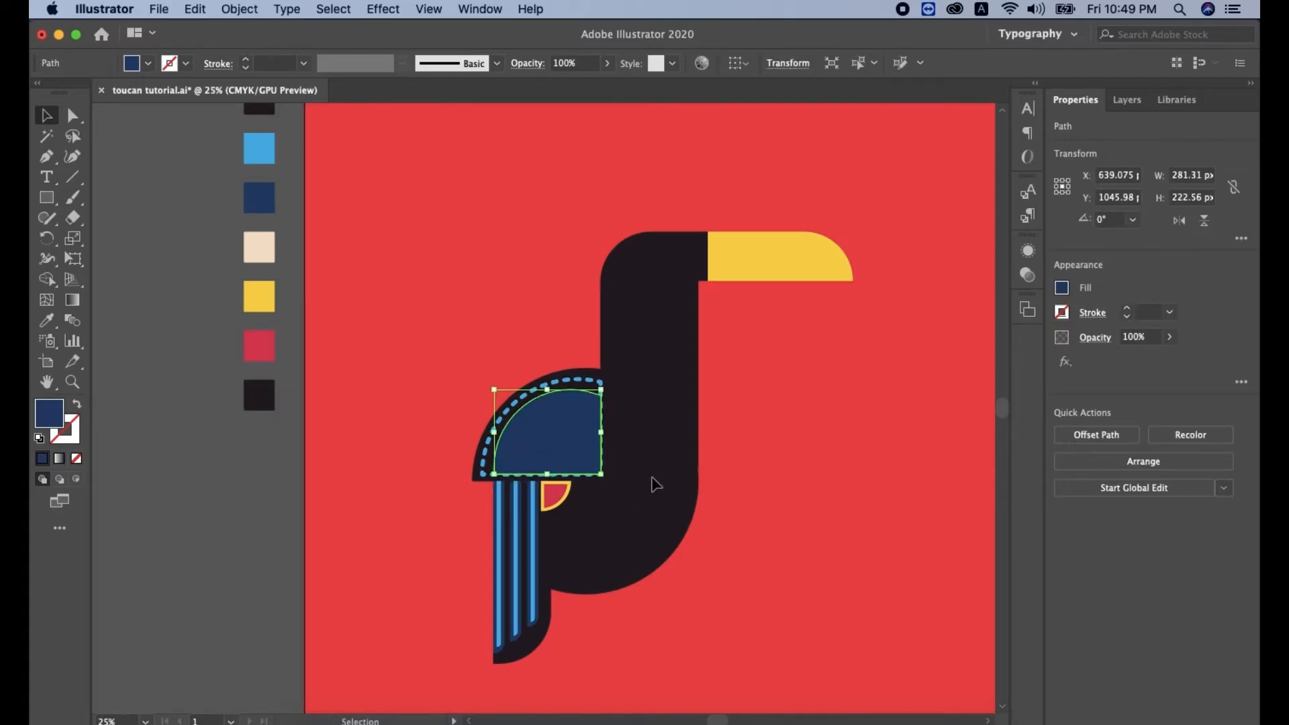
pyautogui.press('super+z')
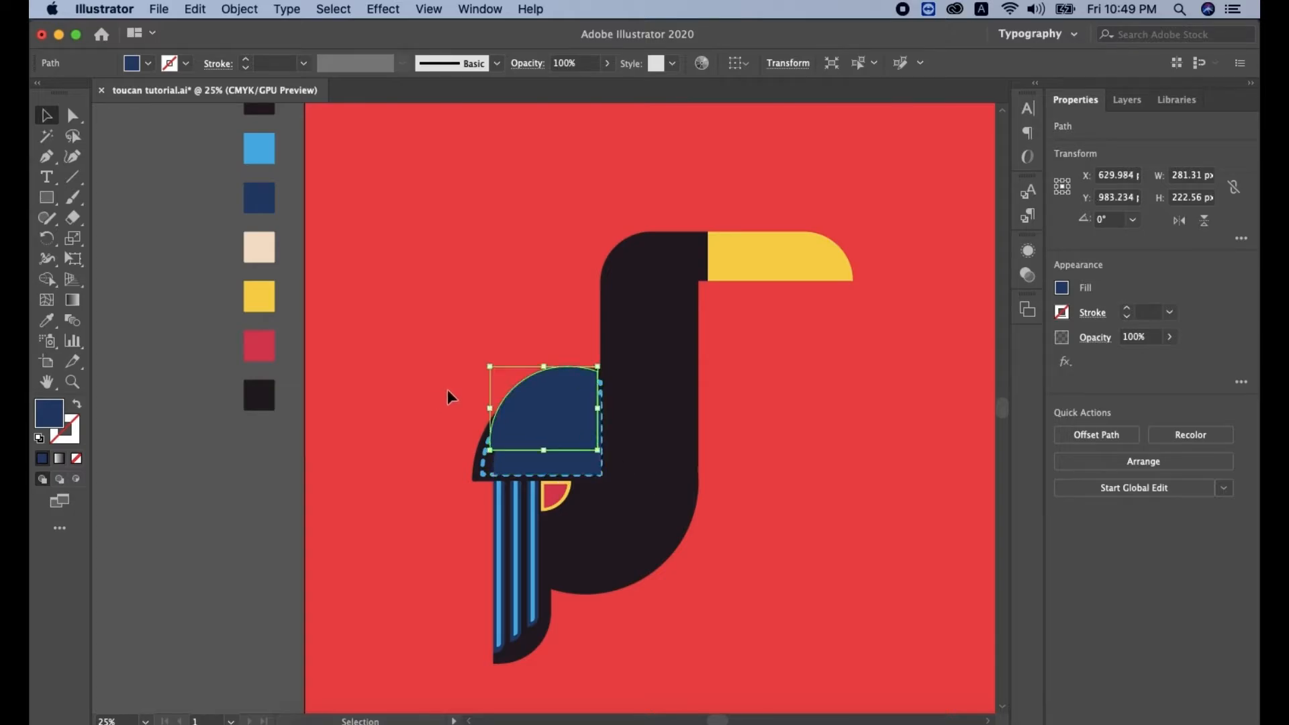
pyautogui.moveTo(545, 367); pyautogui.dragTo(545, 370)
pyautogui.moveTo(545, 415); pyautogui.dragTo(598, 437)
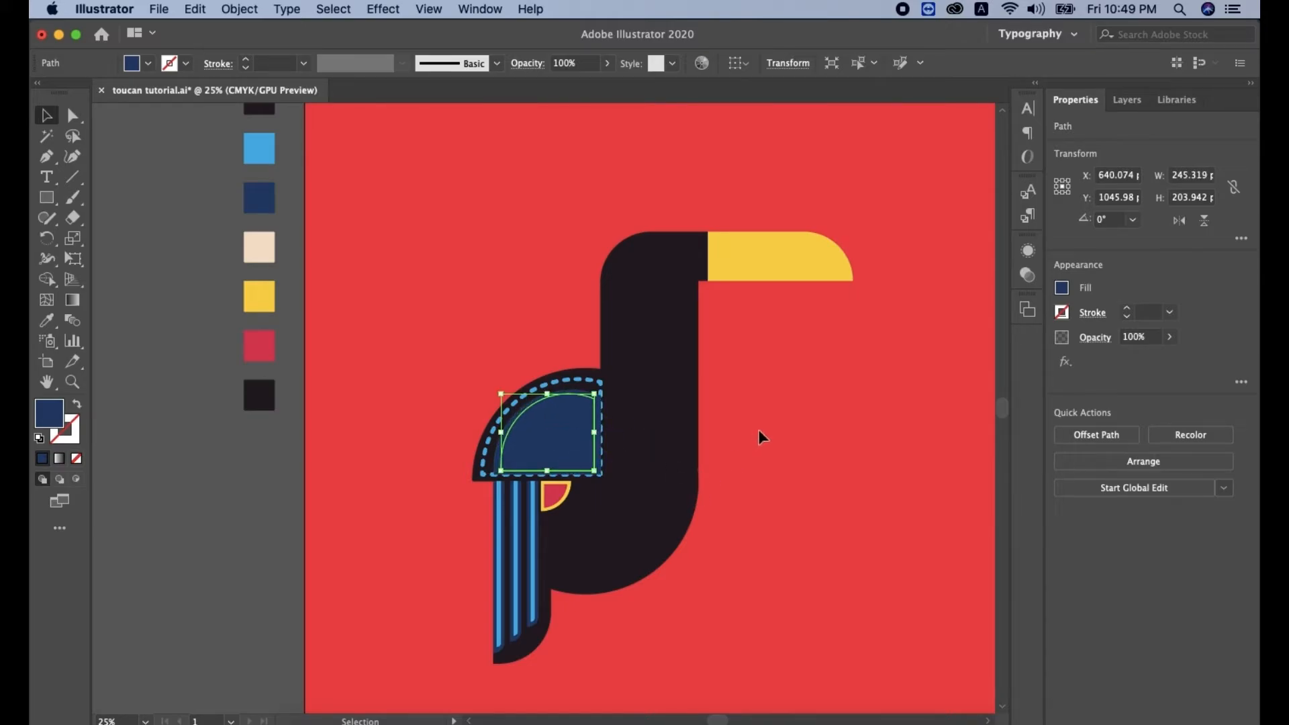
# Step: Recolor the smaller wing copy with the light blue fill sampled from a tail stripe
pyautogui.press('super+equal')
pyautogui.press('super+equal')
pyautogui.press('super+equal')
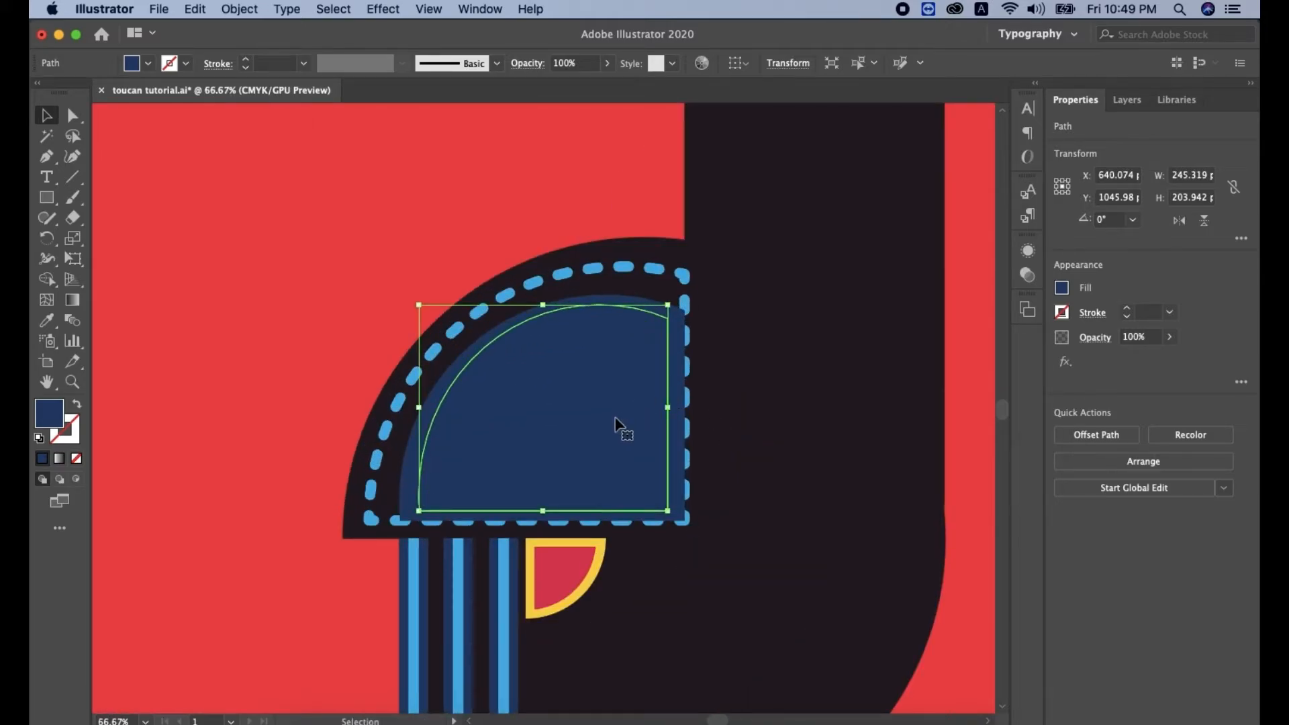
pyautogui.moveTo(657, 356); pyautogui.dragTo(679, 326)
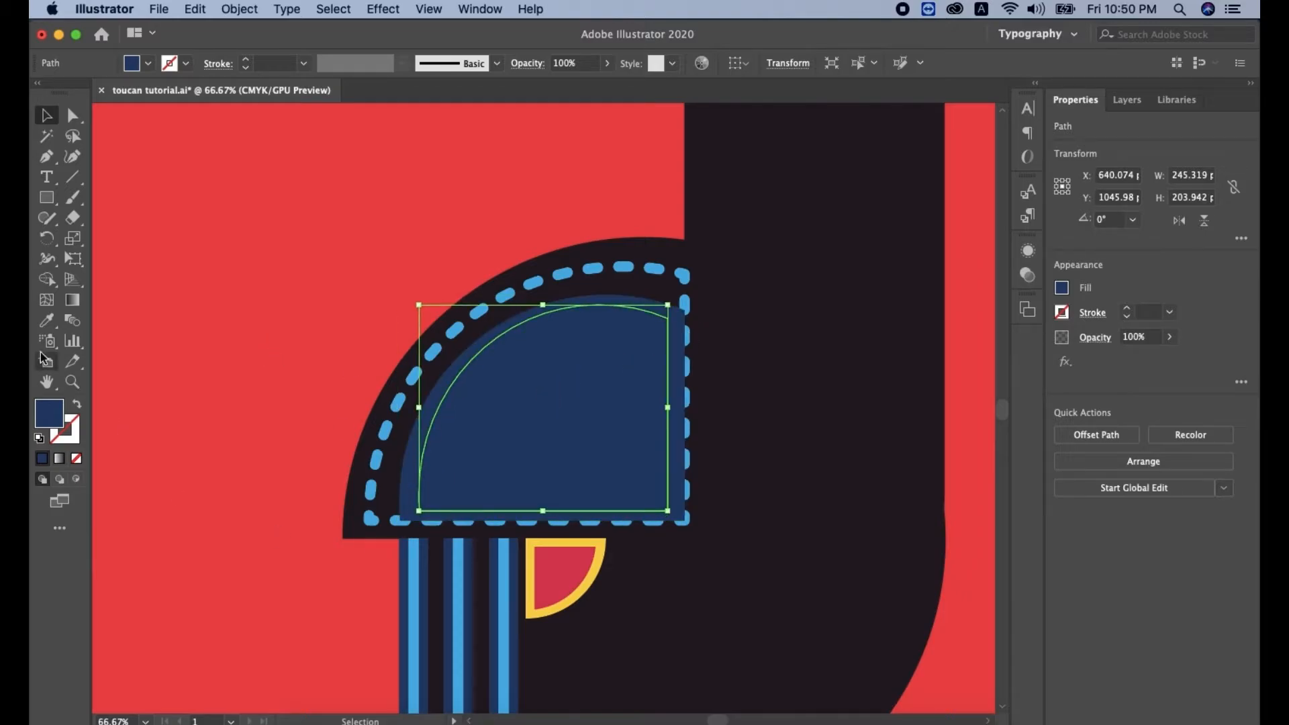
pyautogui.press('i')
pyautogui.click(397, 403)
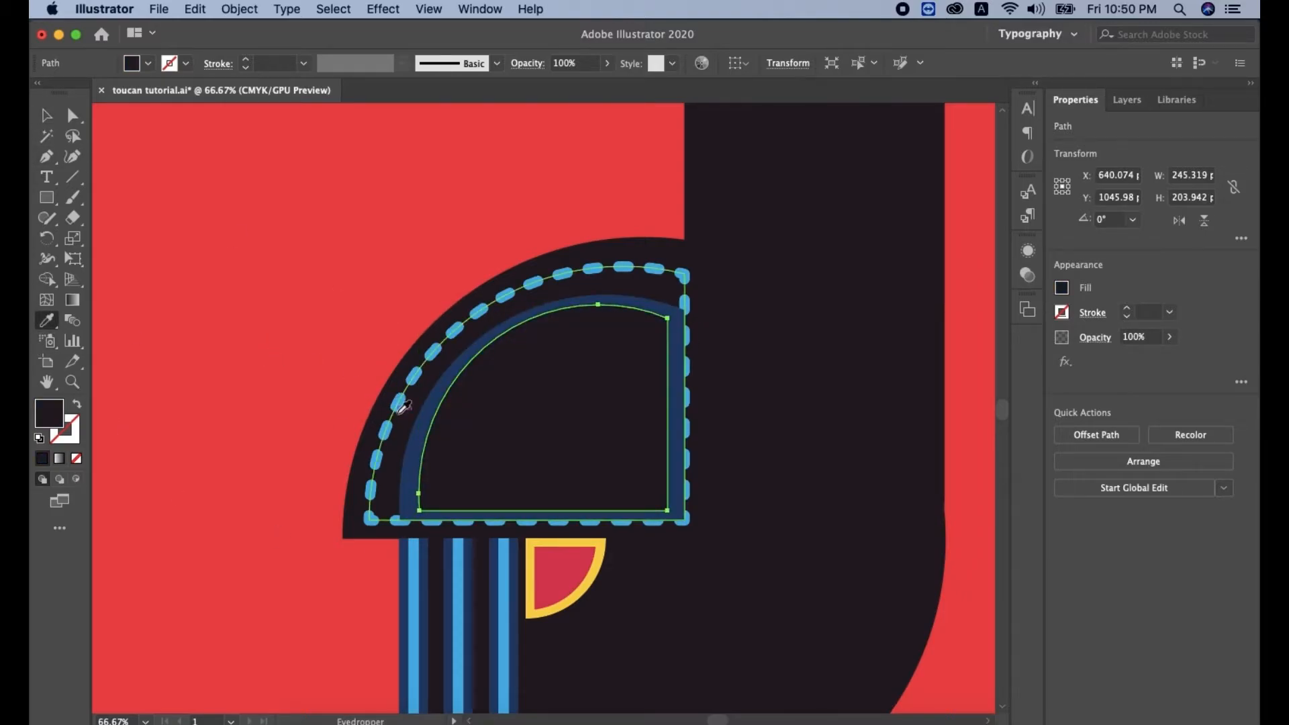
pyautogui.click(387, 433)
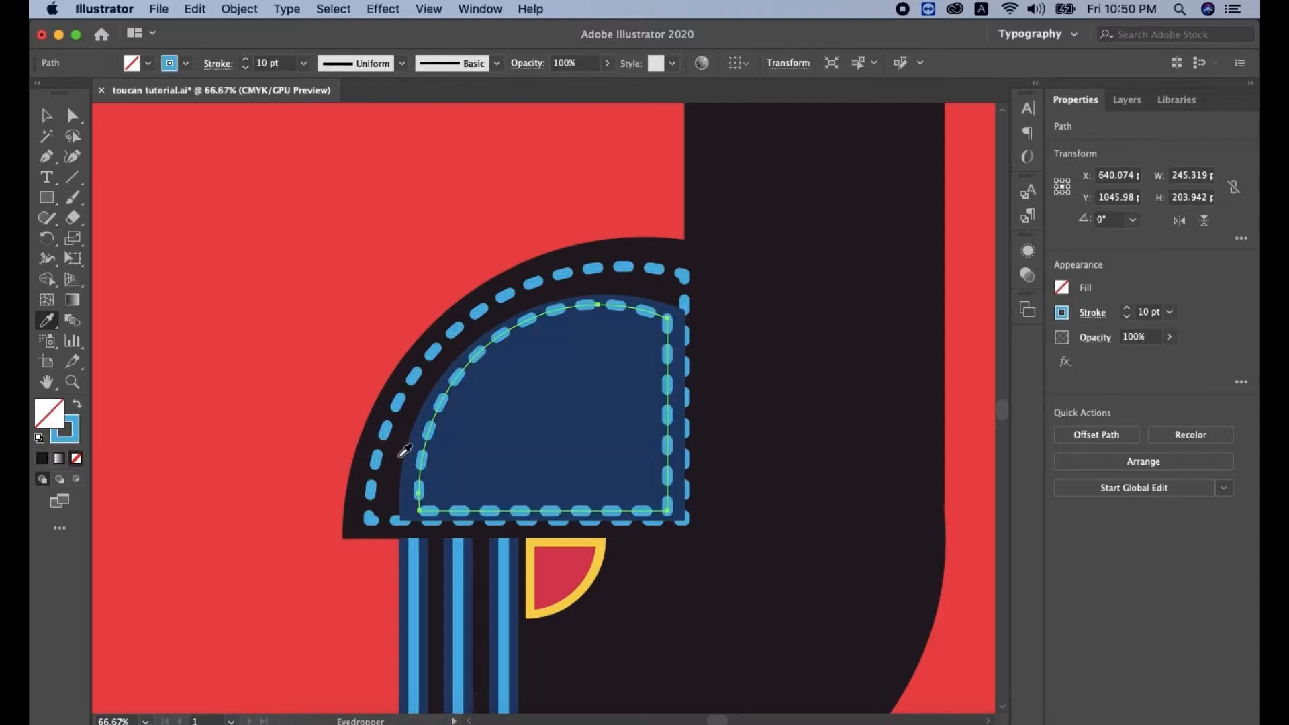
pyautogui.click(463, 588)
# Step: Enlarge the navy wing section to about 296 × 244 px, extending its edges closer to the dashed outline
pyautogui.press('v')
pyautogui.click(411, 516)
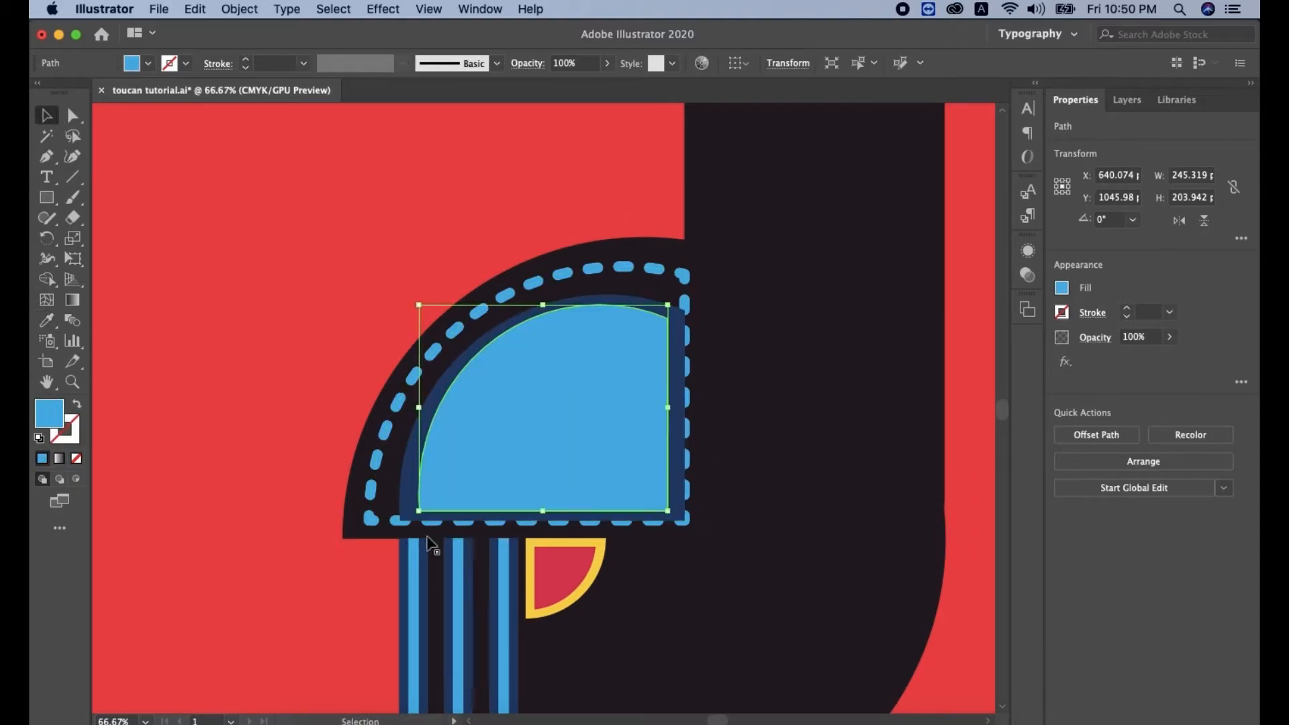
pyautogui.moveTo(541, 522); pyautogui.dragTo(542, 528)
pyautogui.moveTo(400, 413); pyautogui.dragTo(389, 411)
pyautogui.moveTo(685, 294)
pyautogui.mouseDown()
pyautogui.moveTo(691, 284)
pyautogui.moveTo(691, 302)
pyautogui.mouseUp()
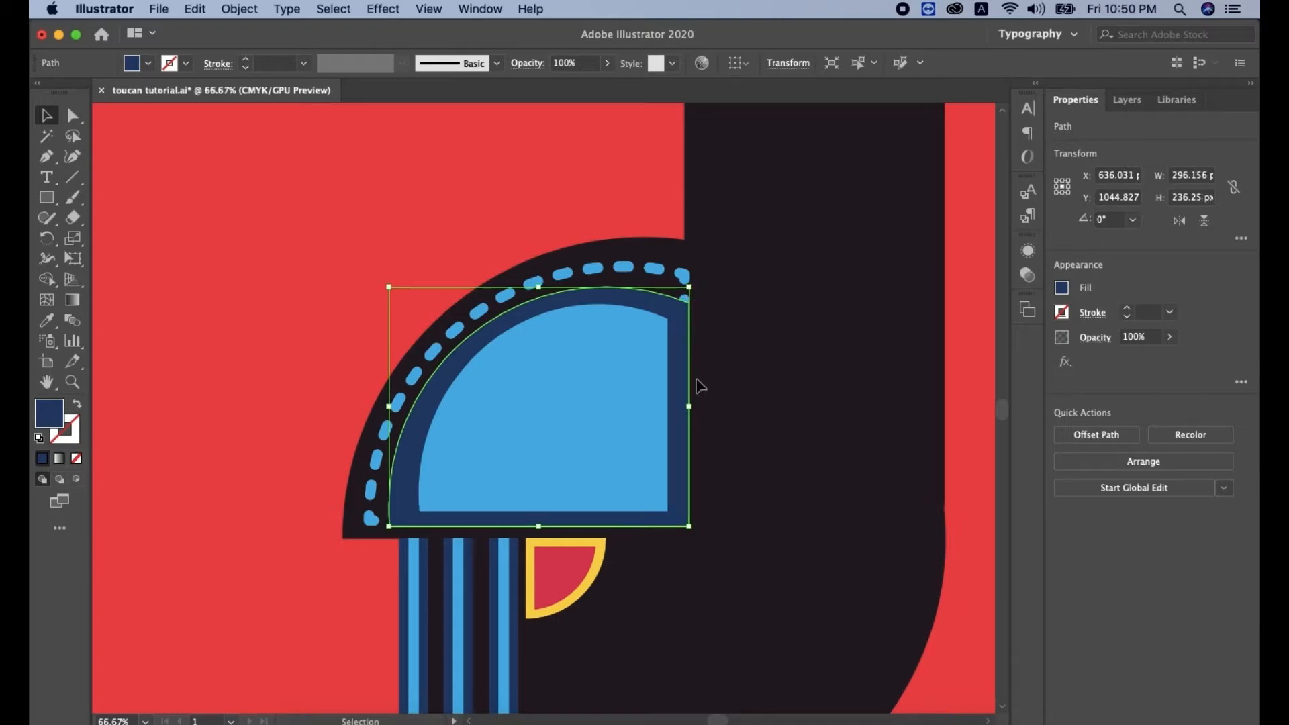
pyautogui.moveTo(539, 286); pyautogui.dragTo(545, 283)
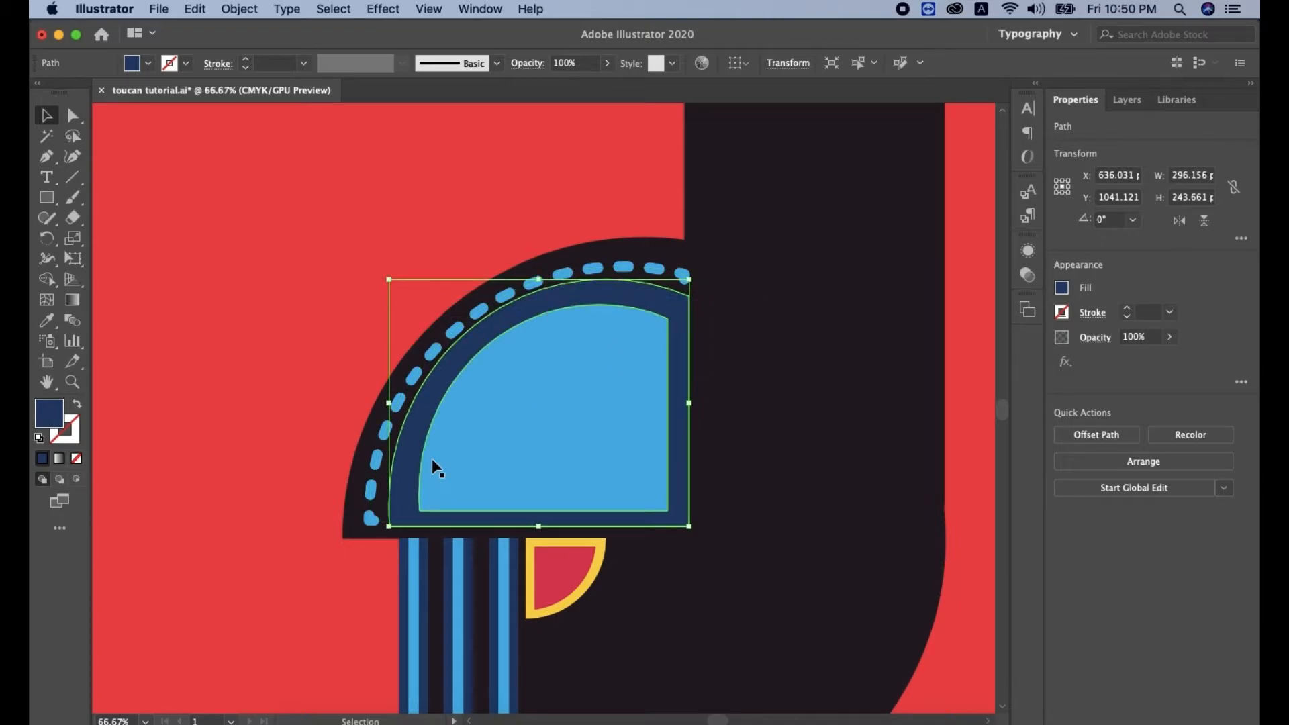
# Step: Nudge the navy wing section's two lower-left anchor points about 4 px to the left
pyautogui.press('a')
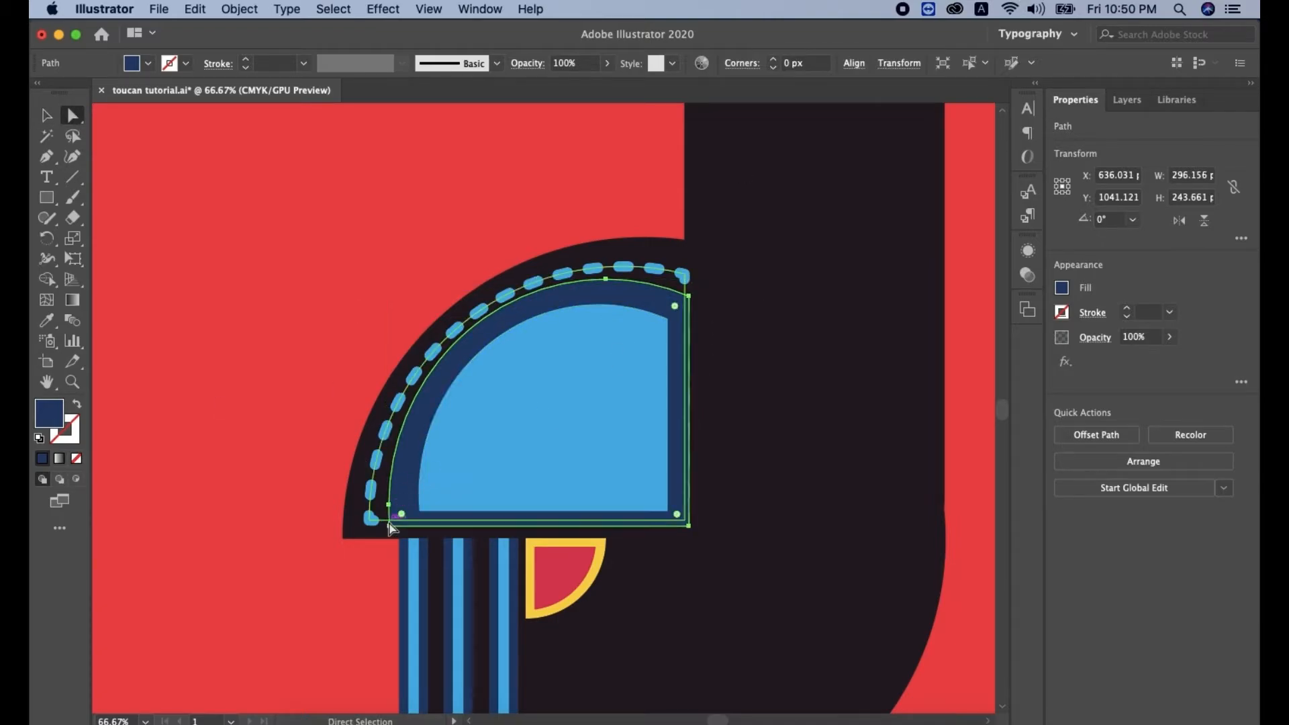
pyautogui.click(391, 517)
pyautogui.press('Left')
pyautogui.press('Left')
pyautogui.press('Left')
pyautogui.press('Left')
pyautogui.press('Left')
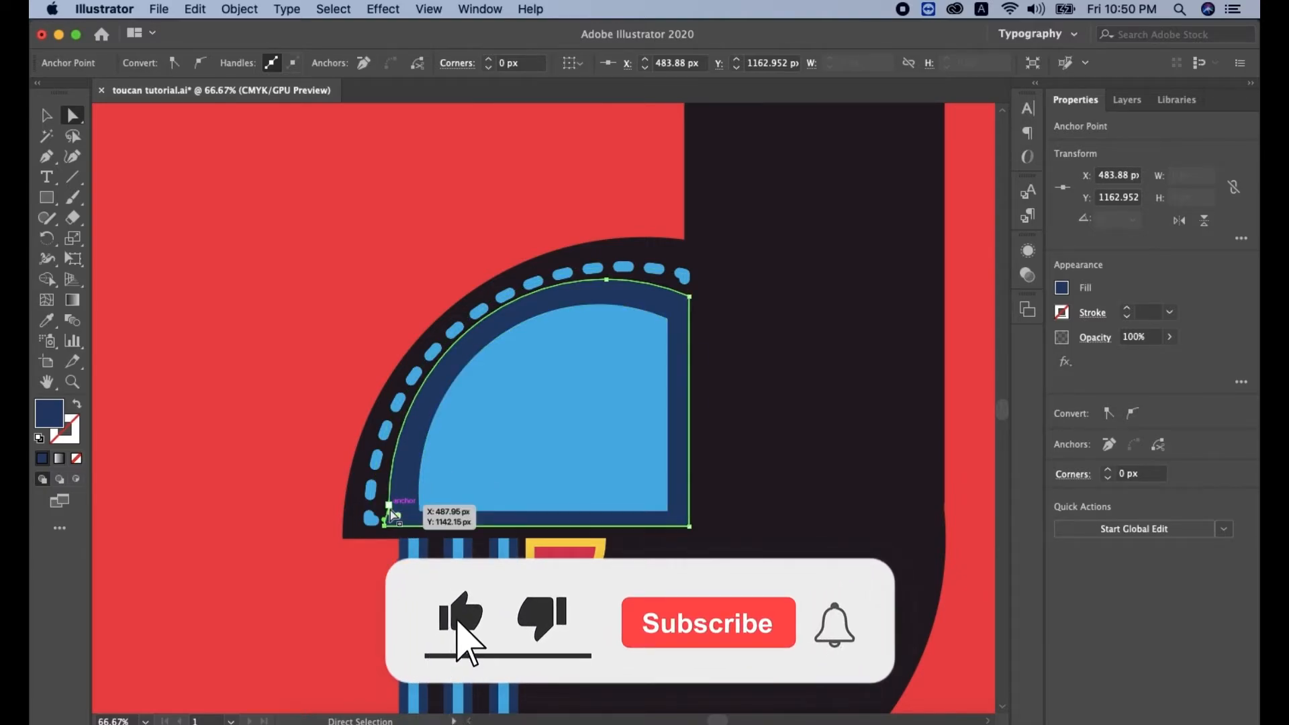
pyautogui.moveTo(390, 505); pyautogui.dragTo(388, 503)
pyautogui.press('Left')
pyautogui.press('Left')
pyautogui.press('Left')
pyautogui.press('Left')
pyautogui.press('Left')
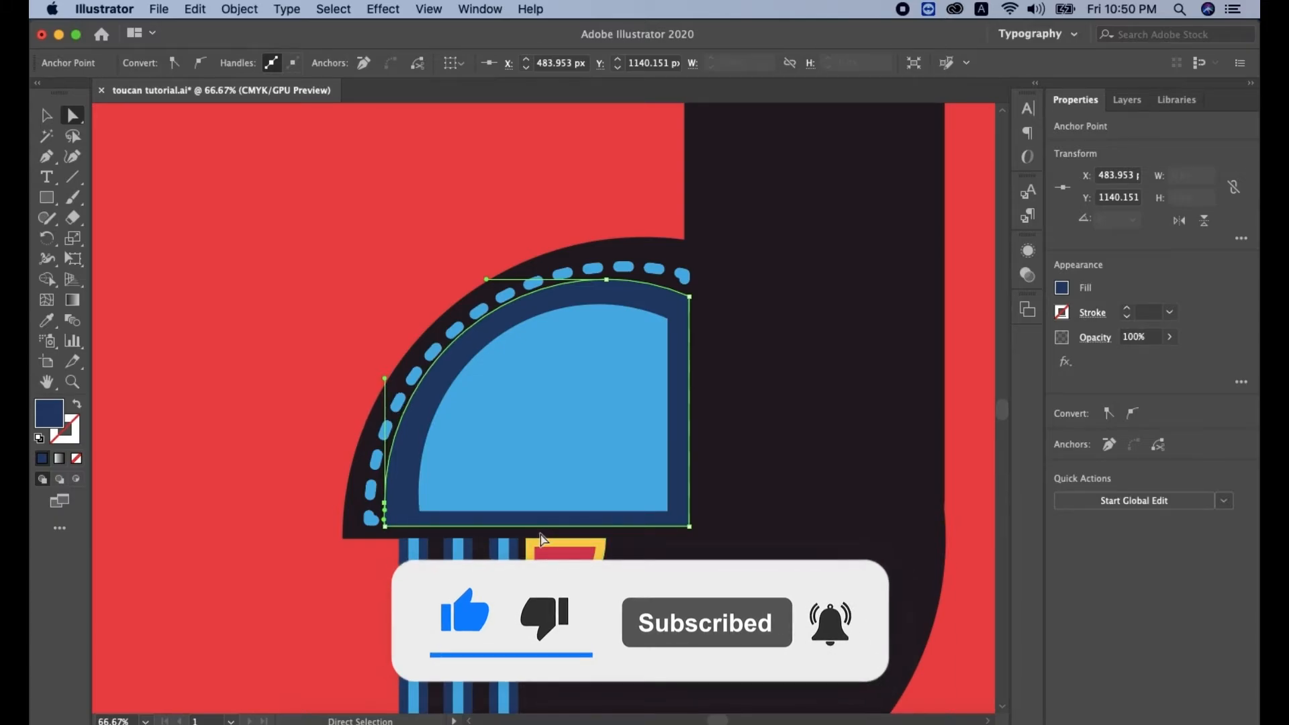
# Step: Raise the navy wing section's upper-right anchor point and adjust the top curve's handle to follow the dashed outline
pyautogui.click(690, 296)
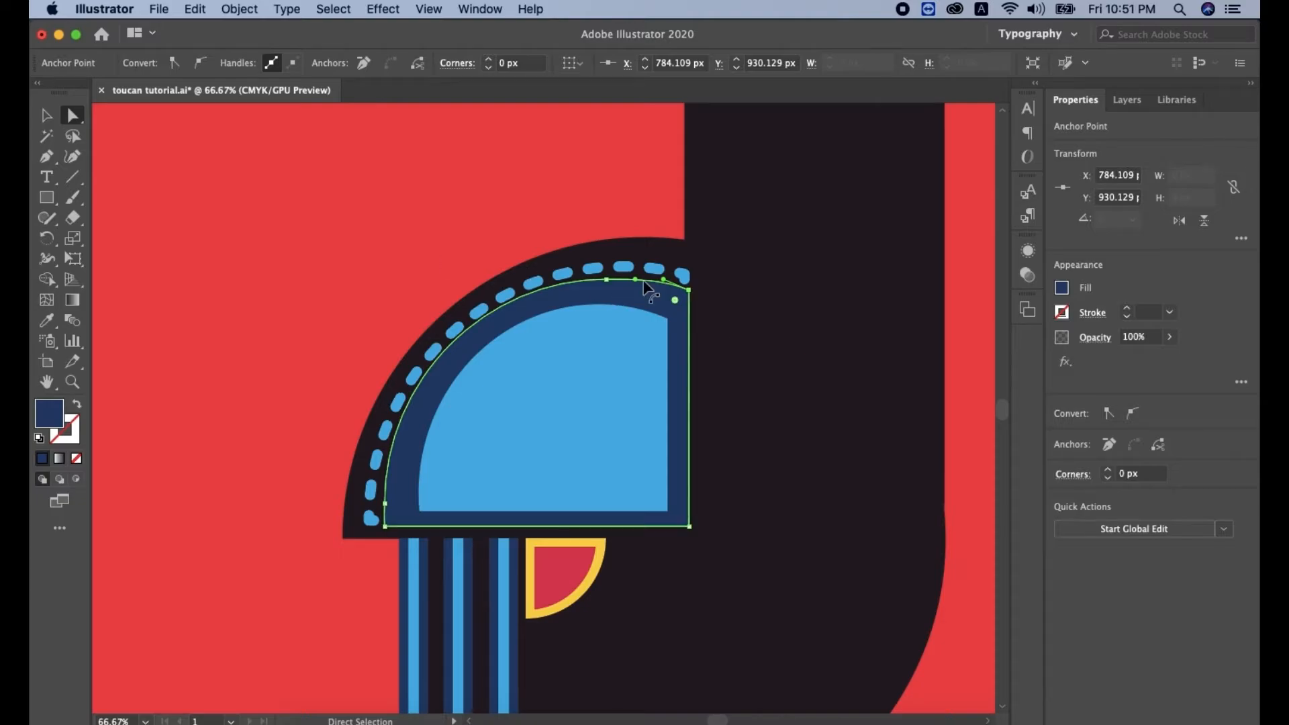
pyautogui.moveTo(607, 284); pyautogui.dragTo(490, 288)
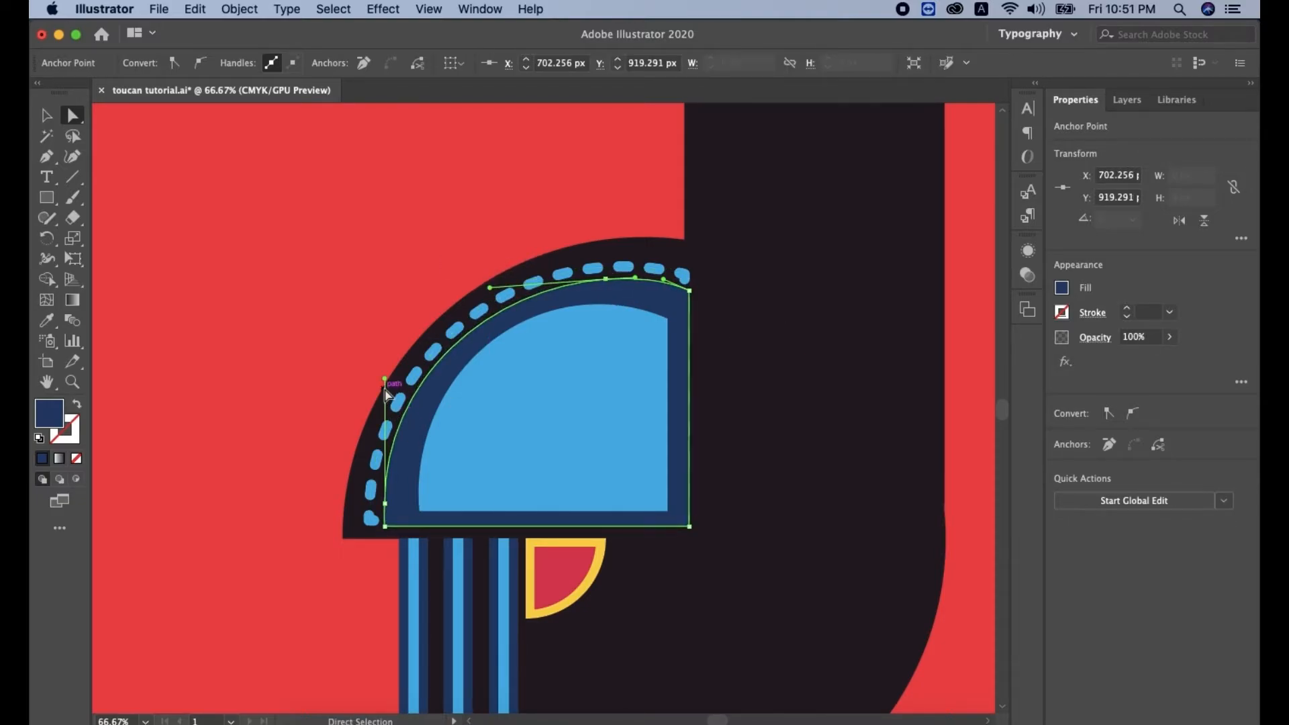
pyautogui.click(392, 383)
# Step: Duplicate the light blue wing section, shrink the copy to about 214 × 173 px and centre it inside the original
pyautogui.click(47, 115)
pyautogui.click(460, 469)
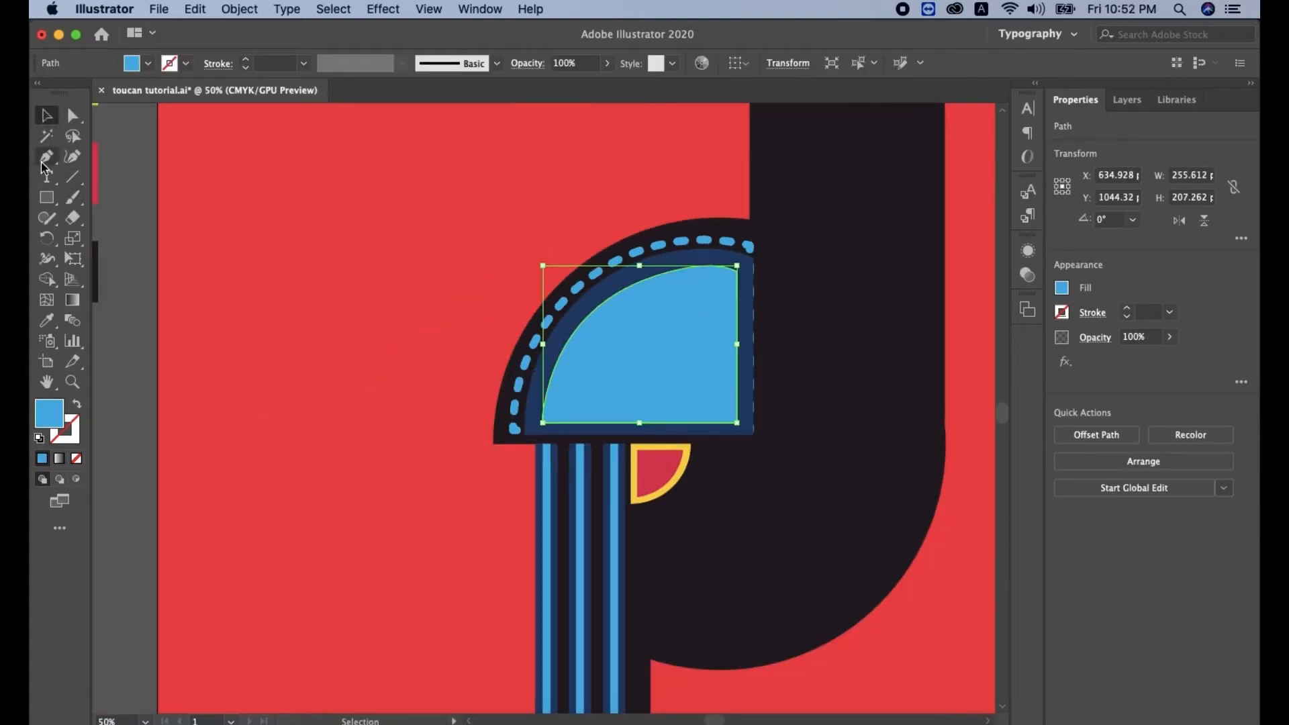
pyautogui.moveTo(691, 372); pyautogui.dragTo(593, 431)
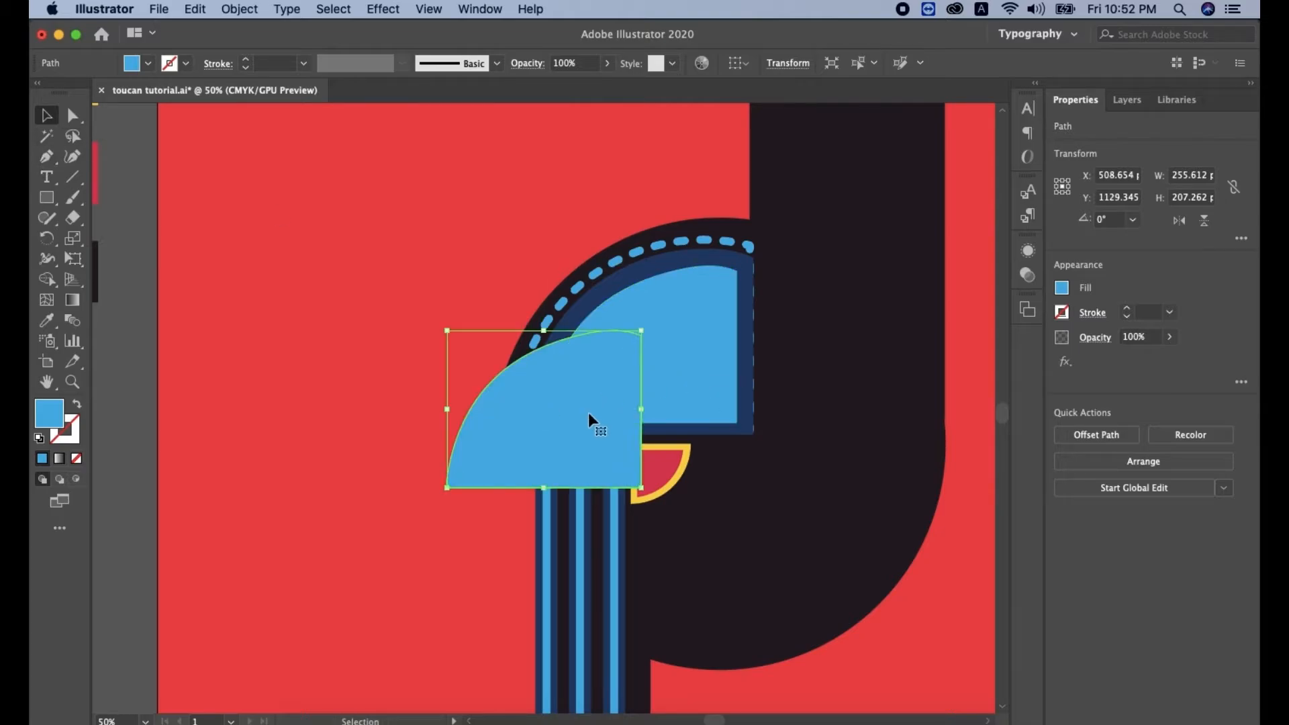
pyautogui.moveTo(642, 492); pyautogui.dragTo(625, 474)
pyautogui.moveTo(612, 394); pyautogui.dragTo(655, 367)
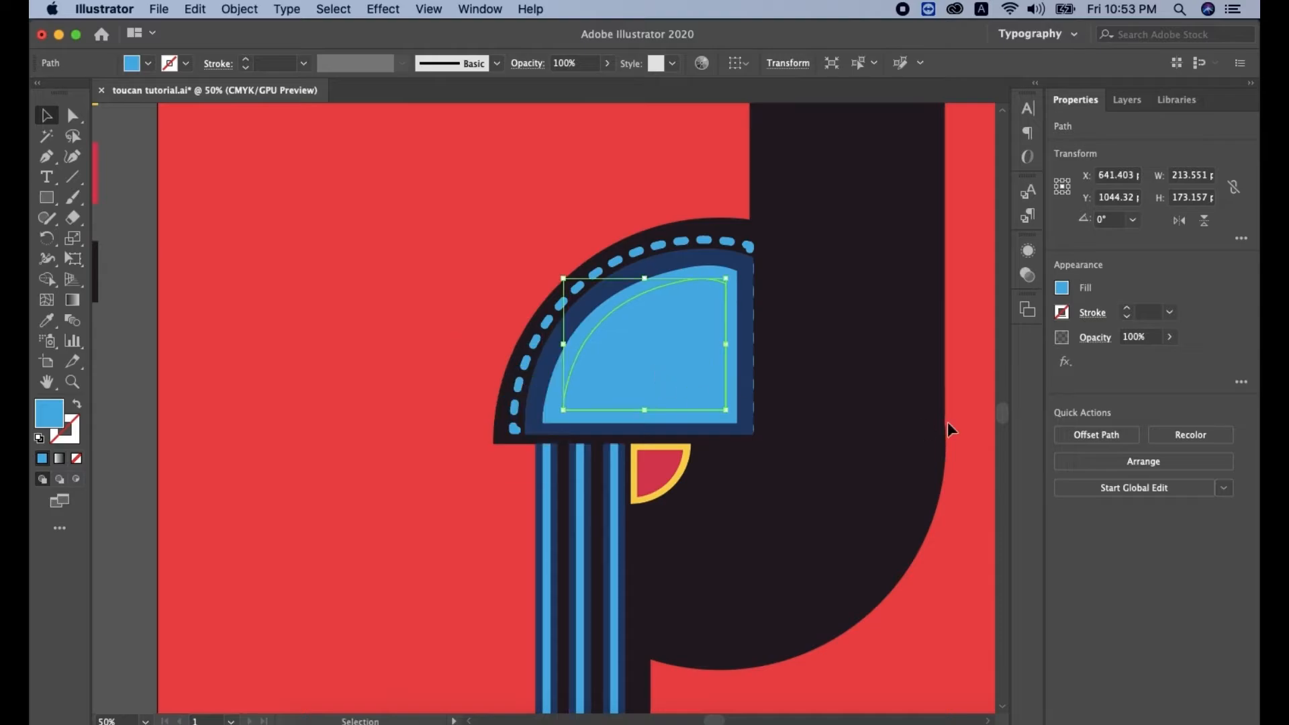
# Step: Recolor the new inner wing copy with the black sampled from the toucan's body
pyautogui.click(47, 321)
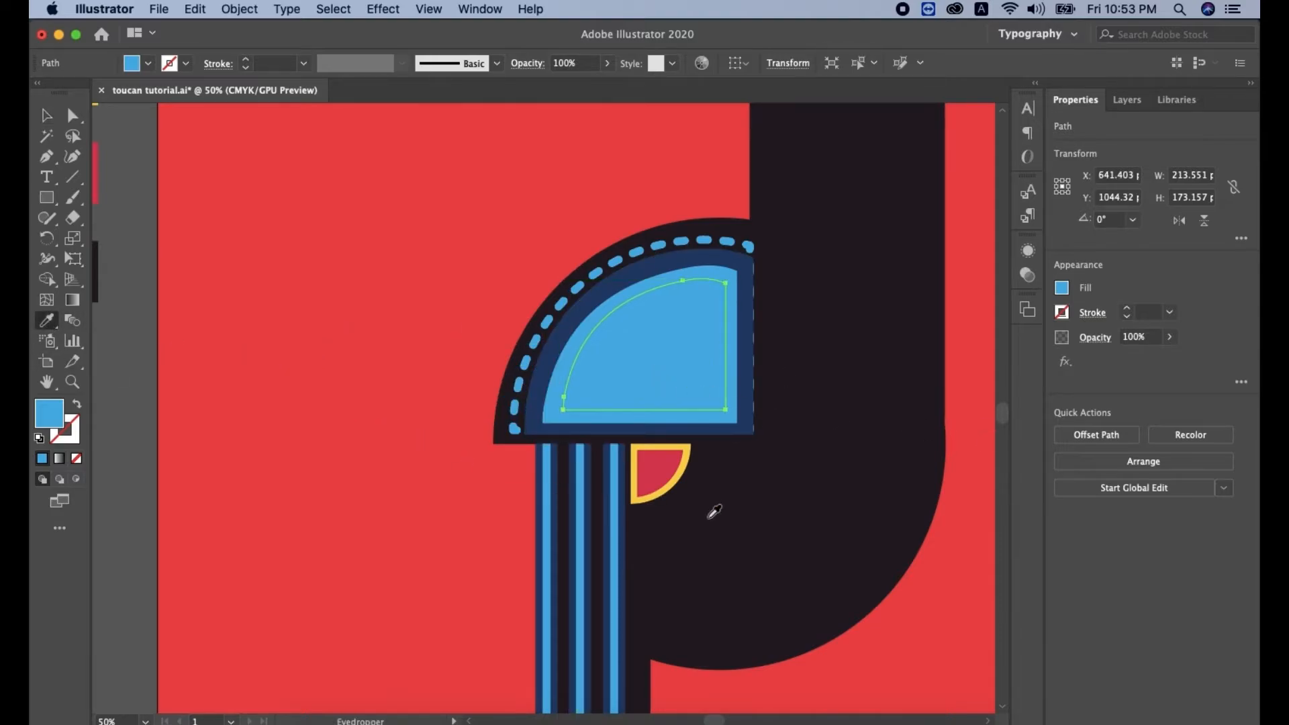
pyautogui.click(710, 511)
pyautogui.click(47, 115)
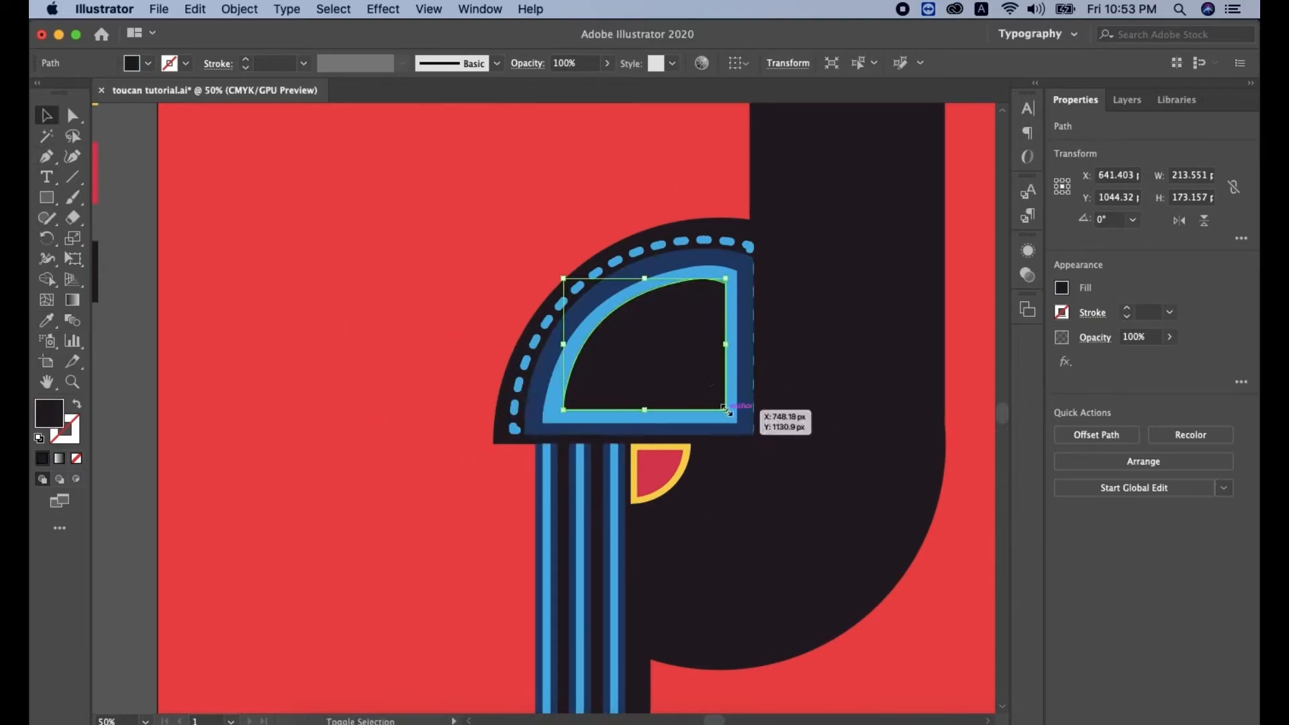
# Step: Duplicate the black inner wing section, shrink the copy to about 183 × 148 px centred inside it, and colour it the wing's light blue
pyautogui.moveTo(679, 384); pyautogui.dragTo(677, 376)
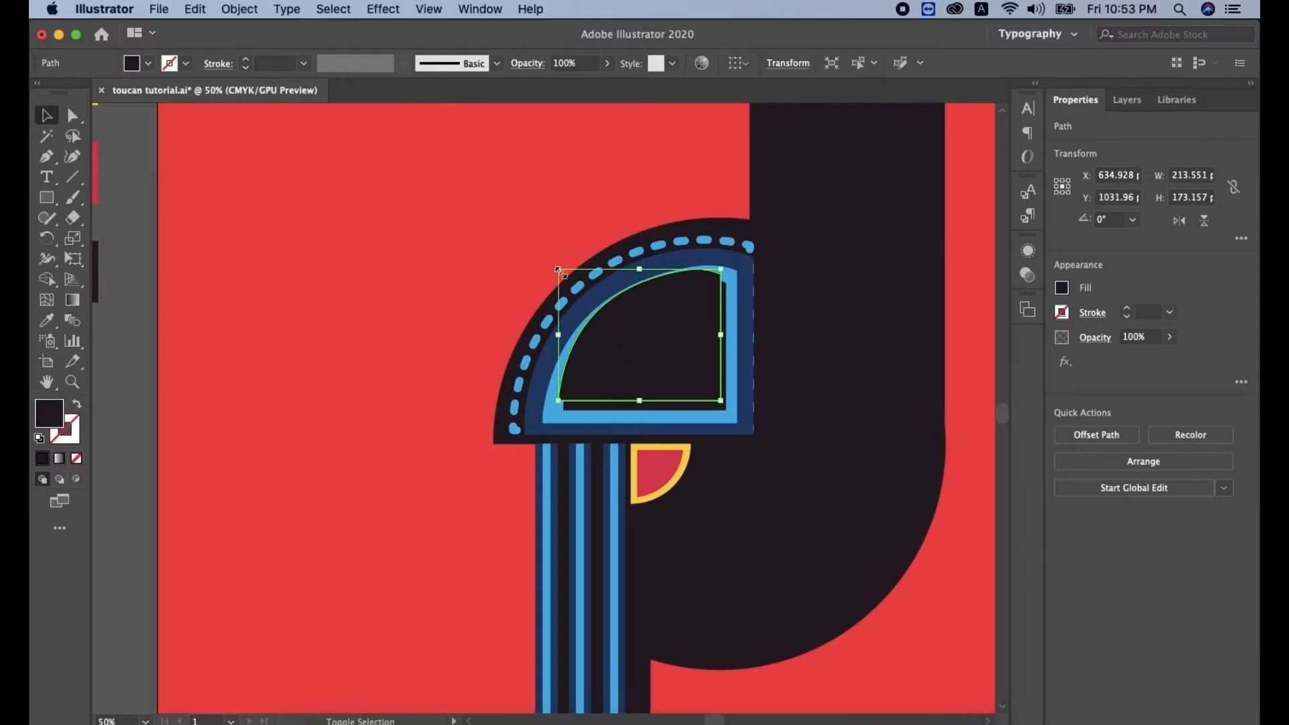
pyautogui.moveTo(561, 272); pyautogui.dragTo(572, 282)
pyautogui.moveTo(660, 359); pyautogui.dragTo(664, 368)
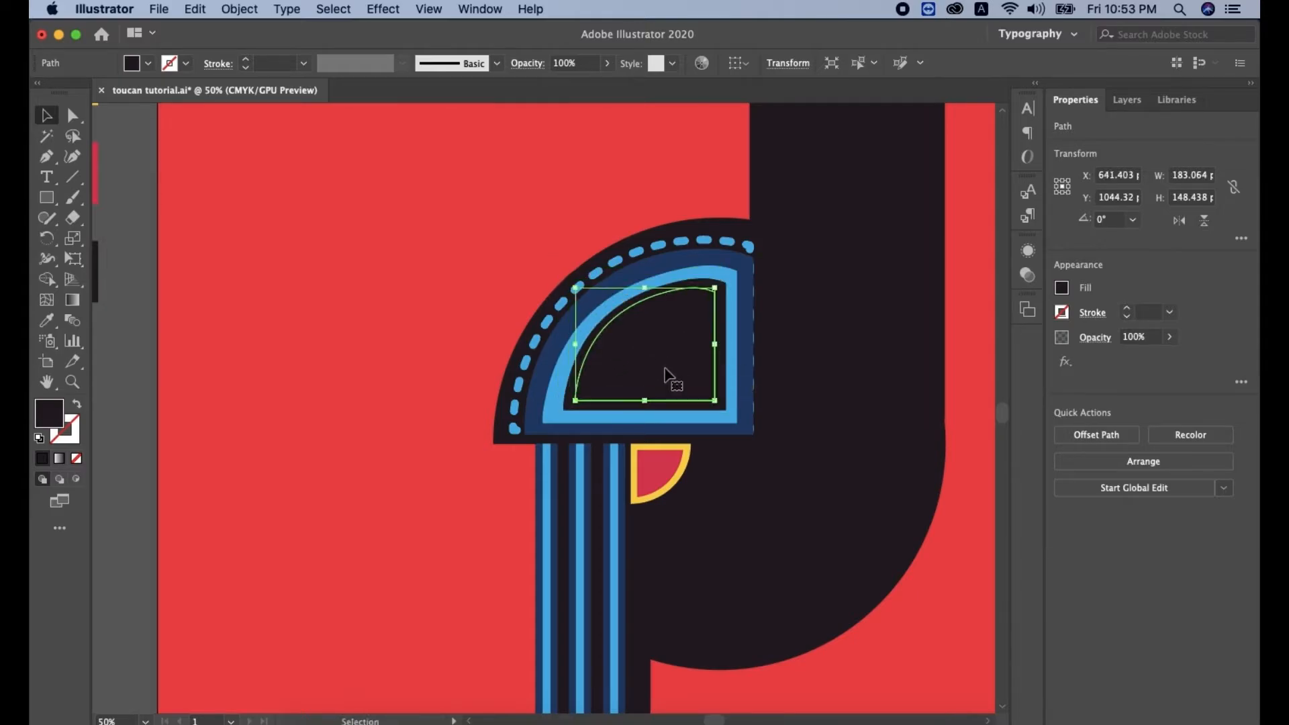
pyautogui.click(47, 322)
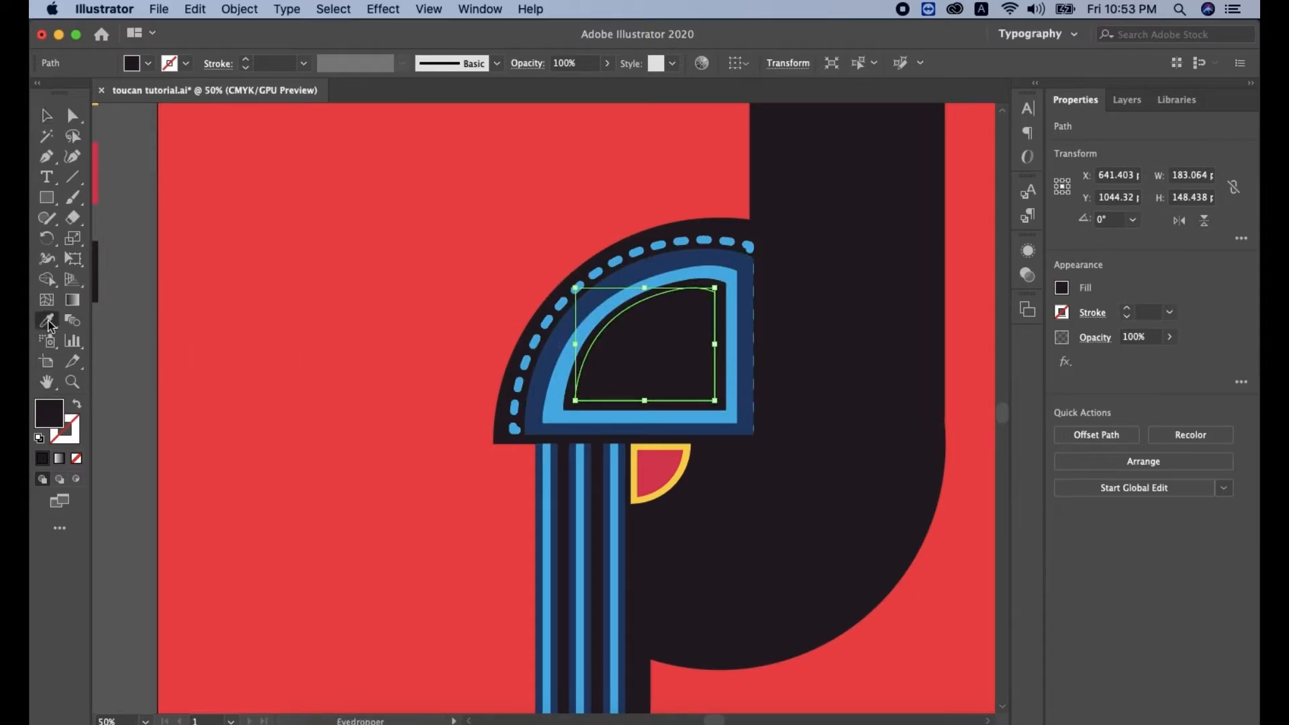
pyautogui.click(569, 354)
# Step: Add a centred copy of the innermost light blue wing section at about 150 × 122 px and recolour it with the quarter-circle border's yellow
pyautogui.click(46, 116)
pyautogui.moveTo(693, 390)
pyautogui.mouseDown()
pyautogui.moveTo(592, 452)
pyautogui.moveTo(659, 368)
pyautogui.moveTo(700, 397)
pyautogui.mouseUp()
pyautogui.press('i')
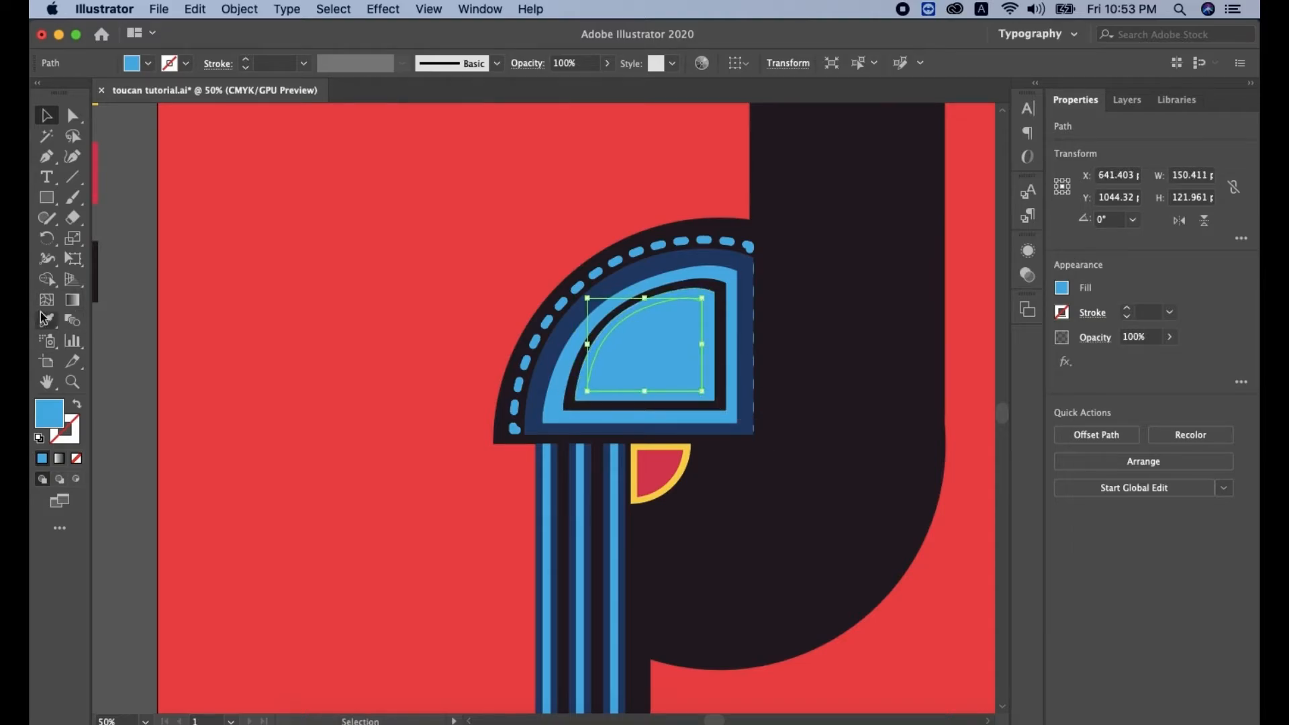
pyautogui.click(669, 455)
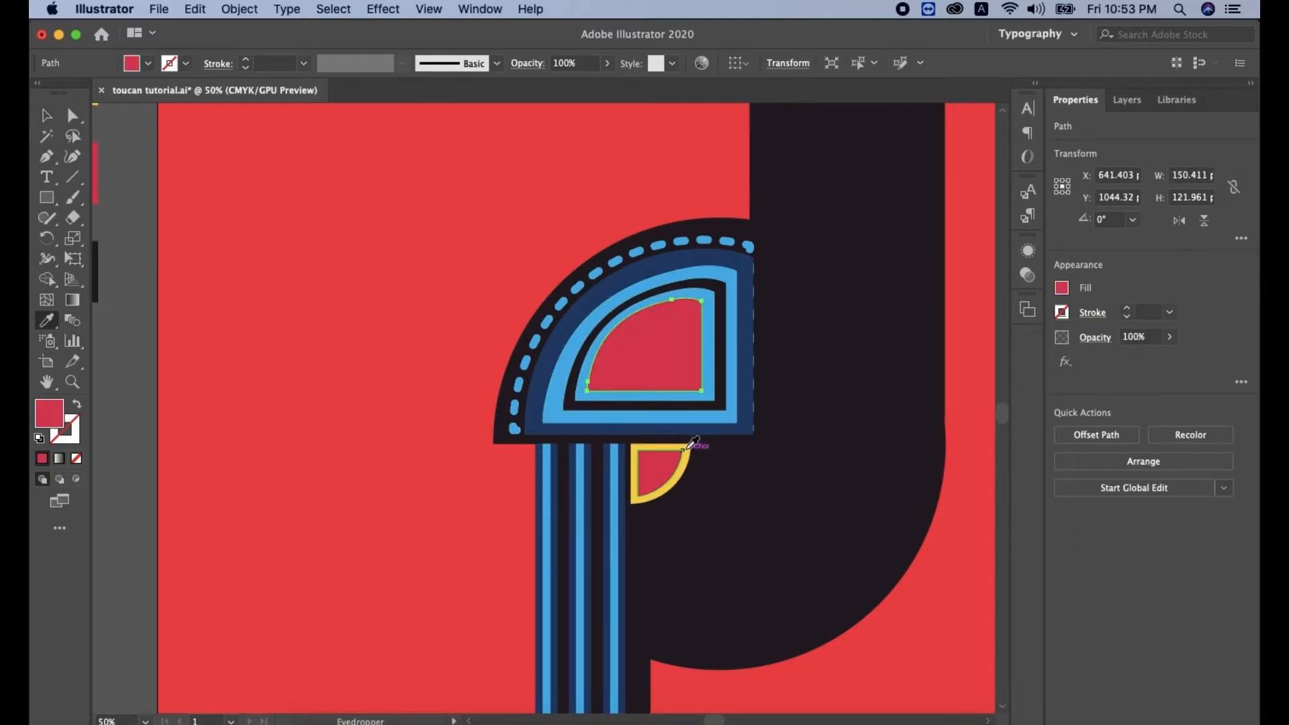
pyautogui.click(689, 447)
pyautogui.press('v')
pyautogui.press('super+shift+a')
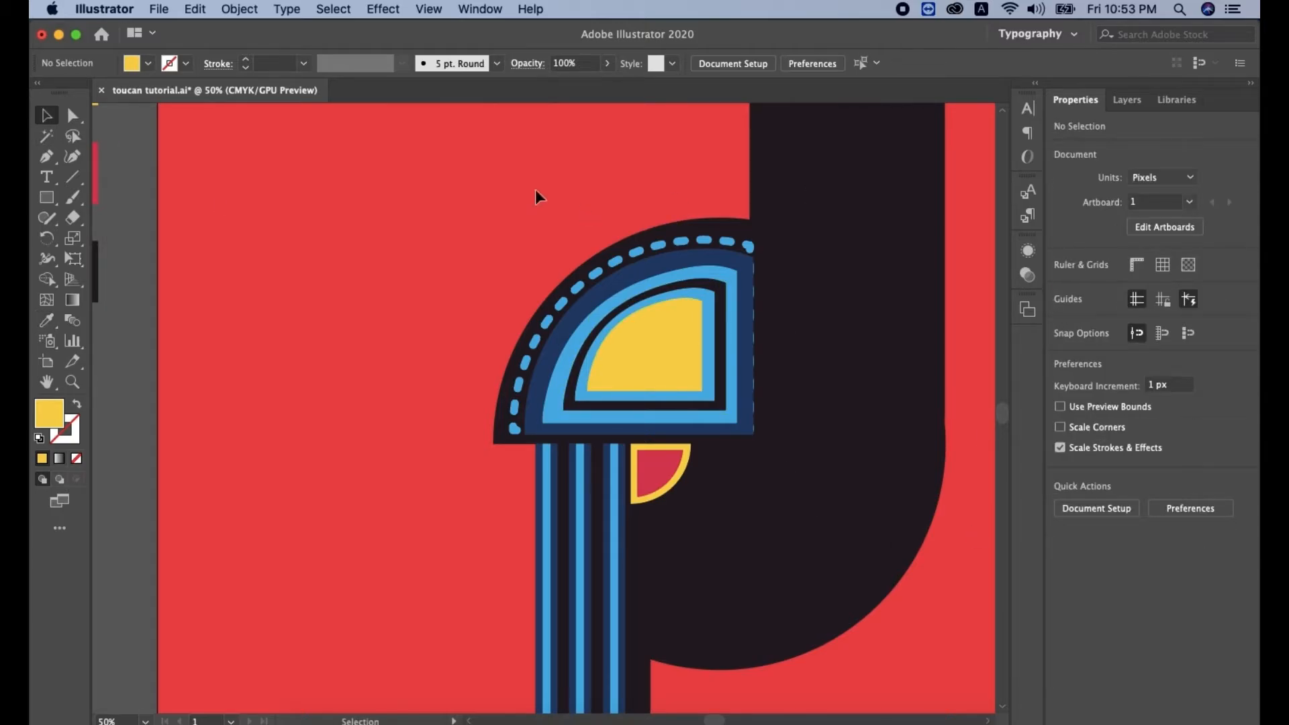
# Step: Draw a narrow yellow rectangle about 12 × 272 px along the wing's straight right edge
pyautogui.click(43, 197)
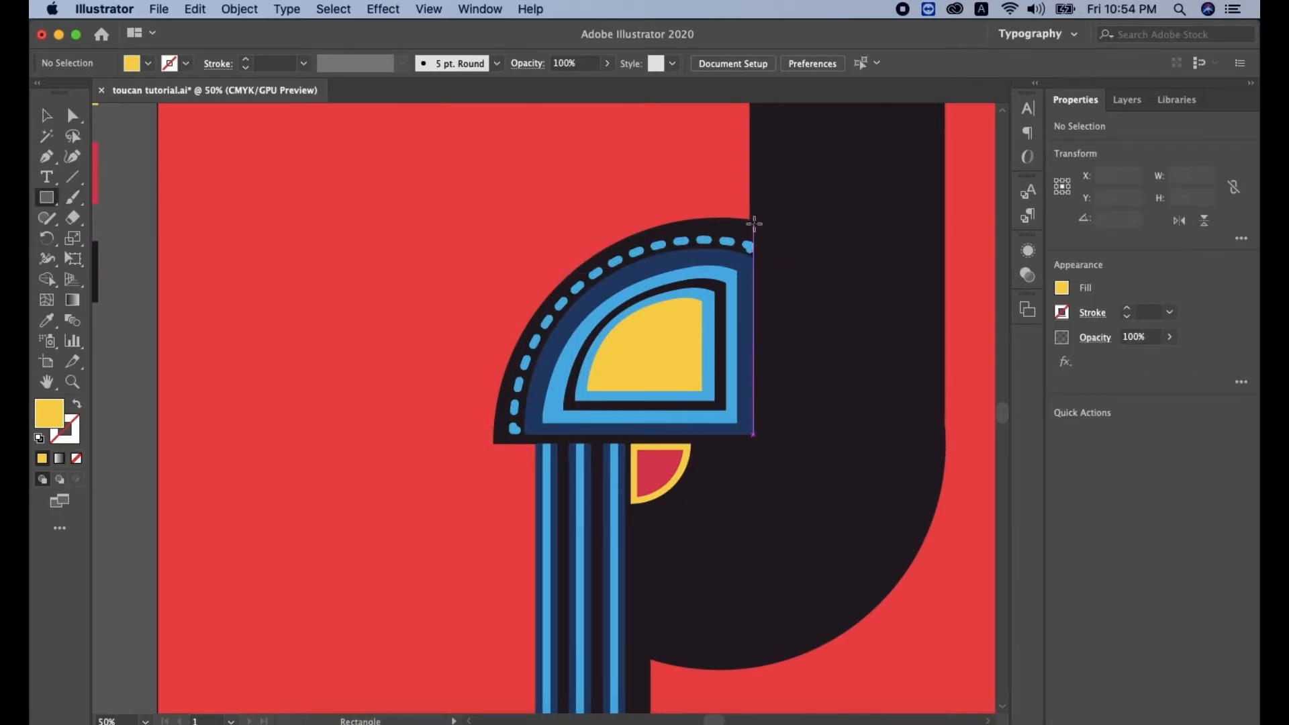
pyautogui.moveTo(754, 225); pyautogui.dragTo(763, 431)
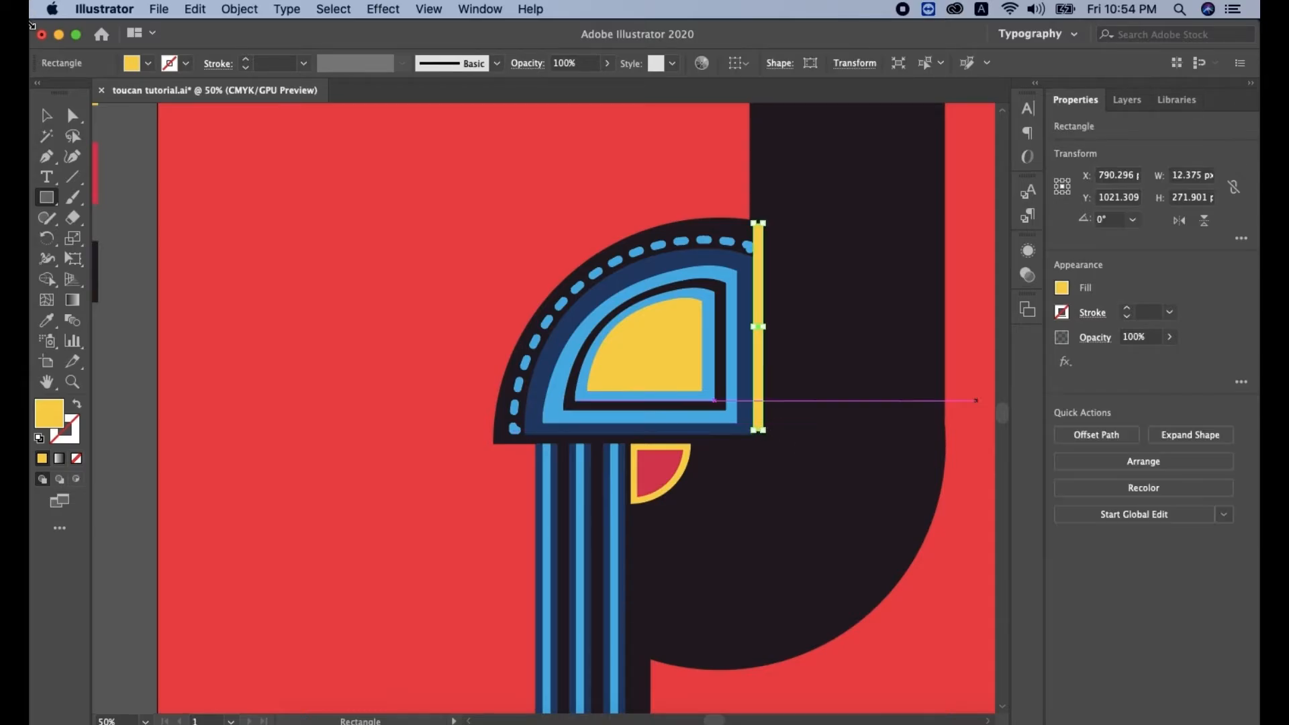
pyautogui.click(47, 119)
pyautogui.click(758, 432)
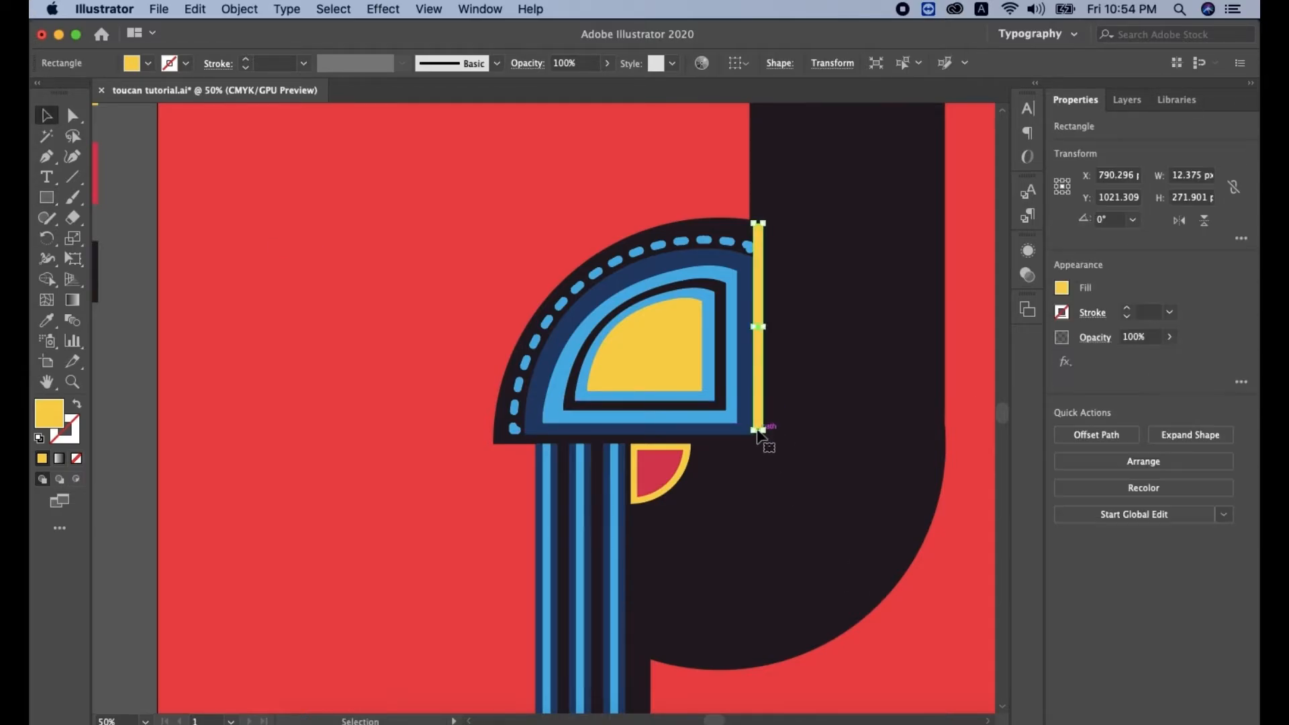
# Step: Extend the yellow bar's bottom edge to the navy wing section's lower edge, making the bar about 278 px tall
pyautogui.press('super+equal')
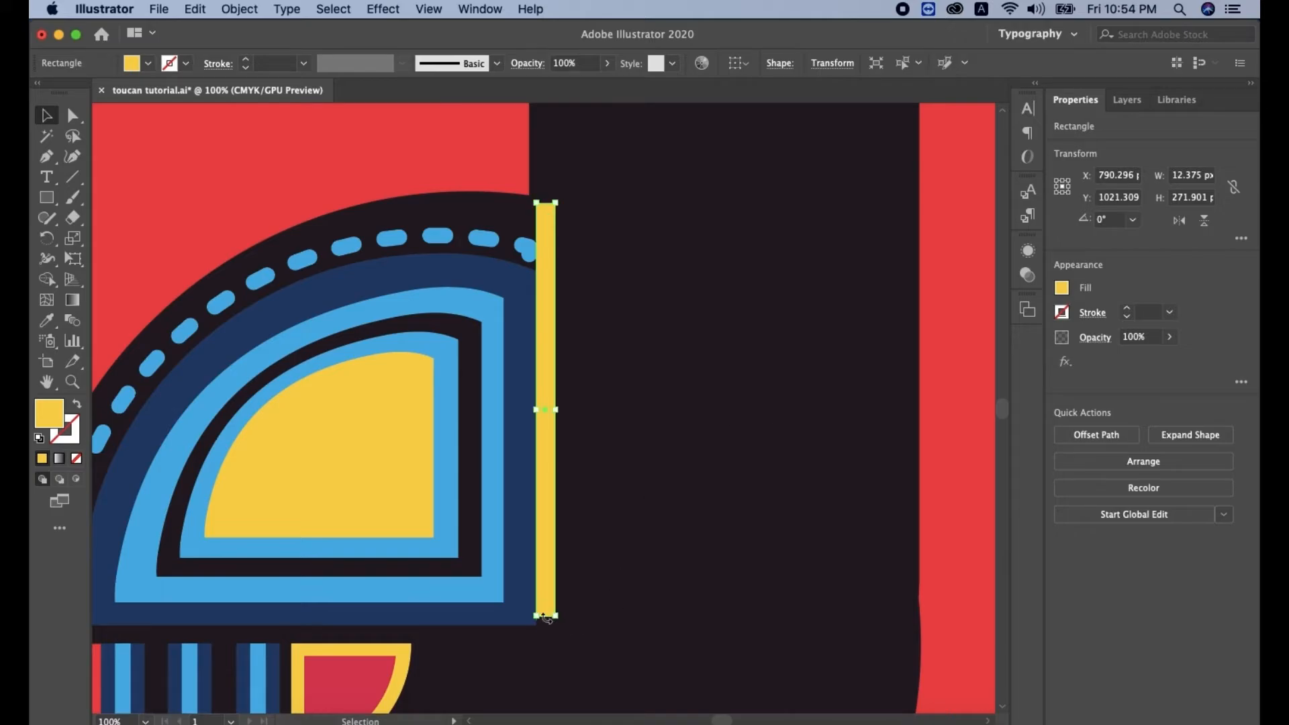
pyautogui.press('super+equal')
pyautogui.scroll(-5, 694, 463)
pyautogui.moveTo(547, 503); pyautogui.dragTo(547, 518)
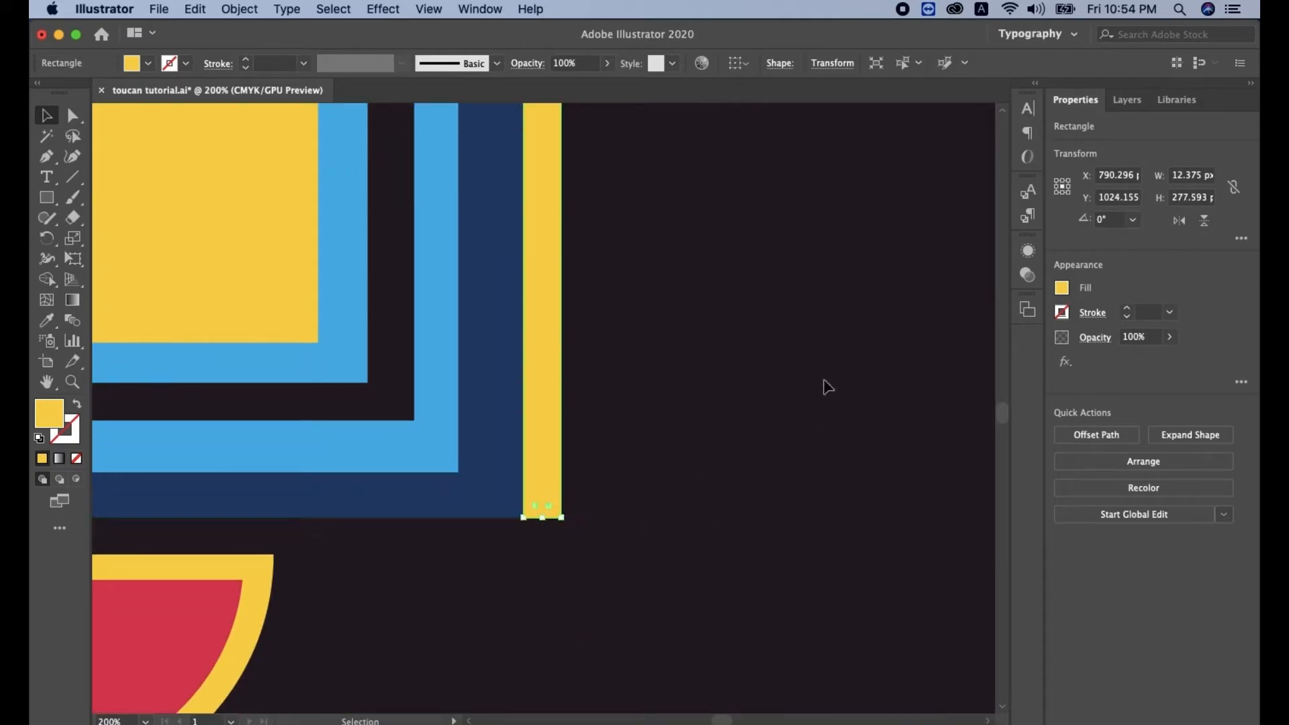
pyautogui.press('a')
pyautogui.press('super+minus')
pyautogui.press('super+minus')
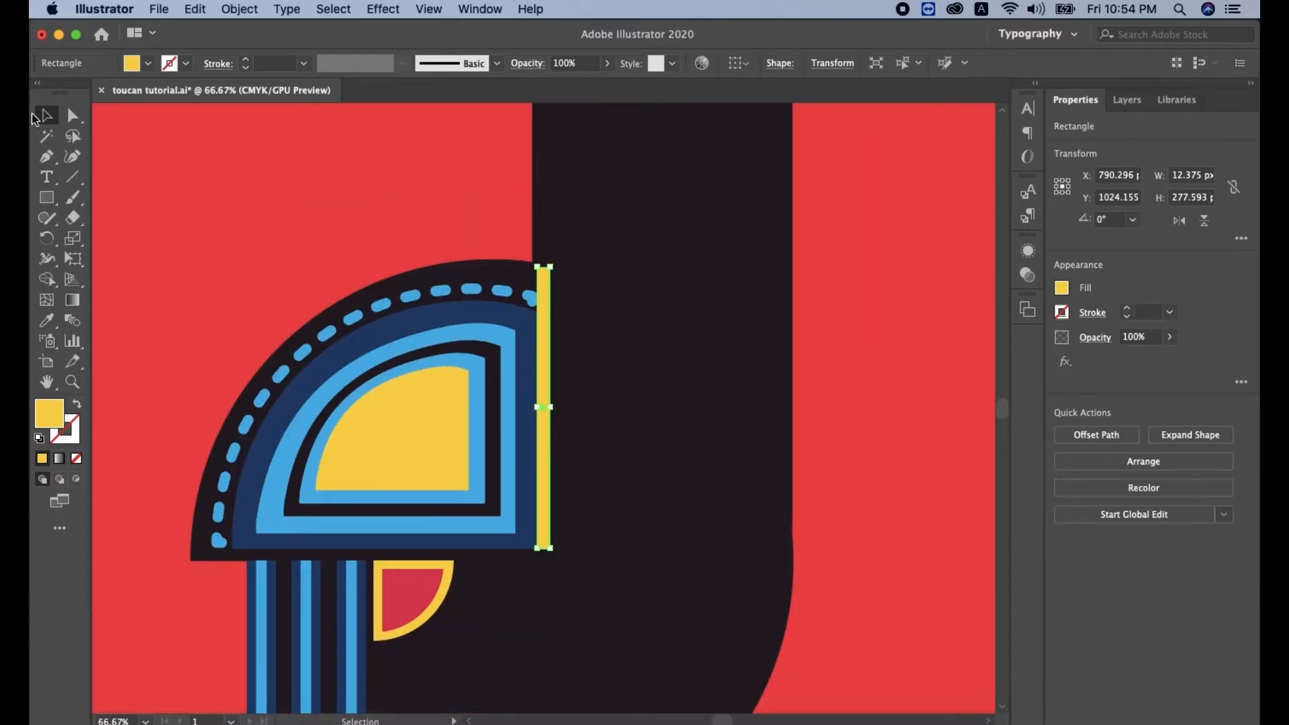
pyautogui.click(276, 217)
# Step: Draw a yellow circle about 67 px in diameter at the lower-left end of the body's curved bottom
pyautogui.scroll(-5, 682, 307)
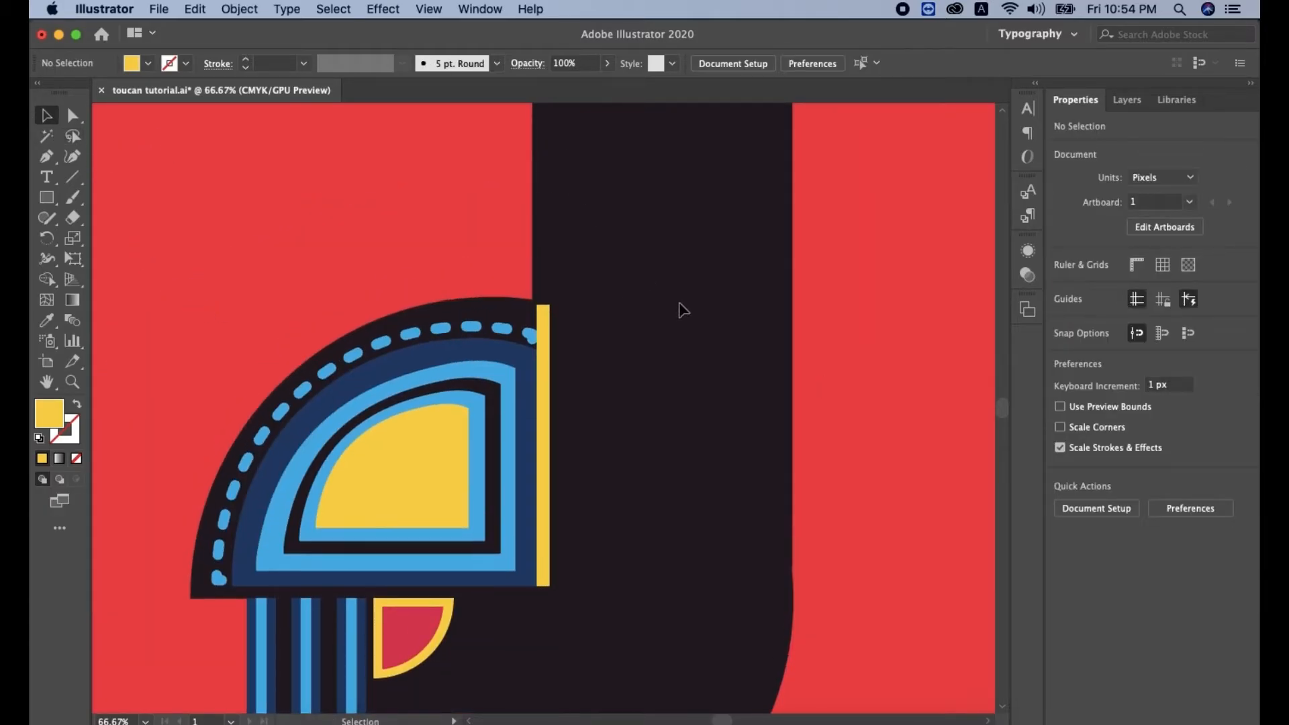
pyautogui.scroll(-6, 684, 305)
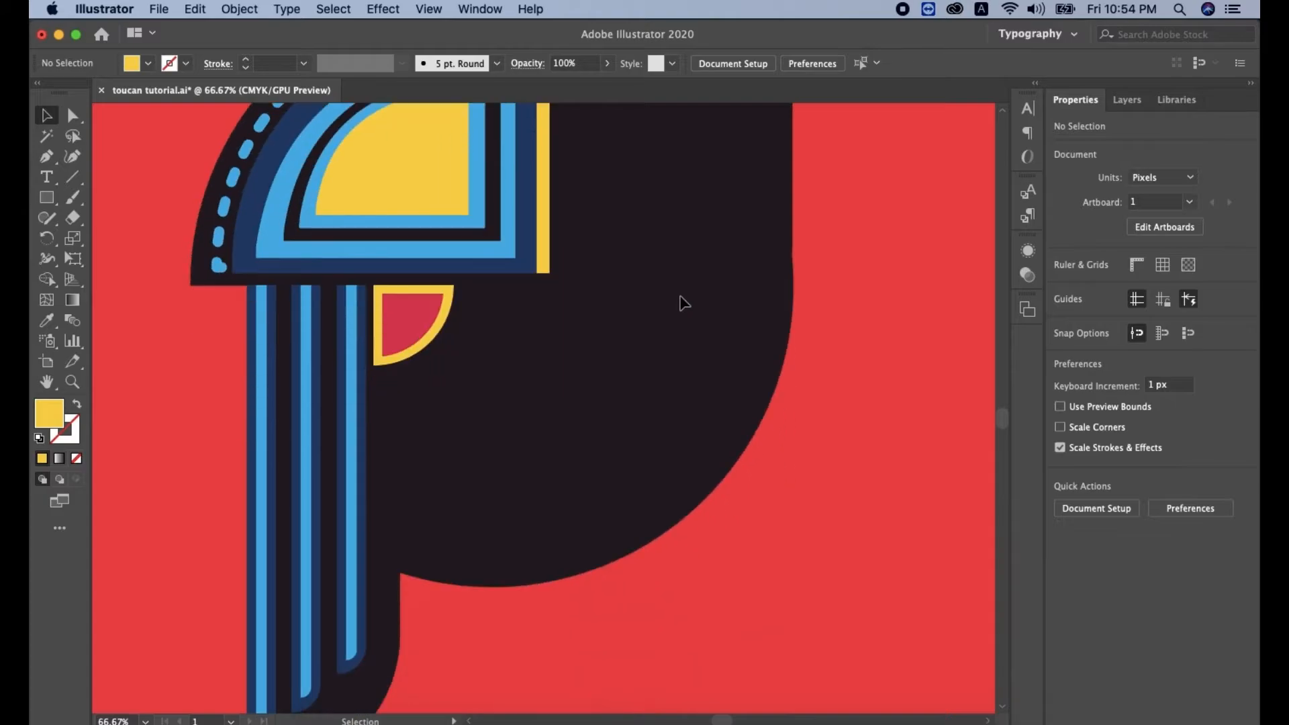
pyautogui.moveTo(49, 200); pyautogui.dragTo(117, 236)
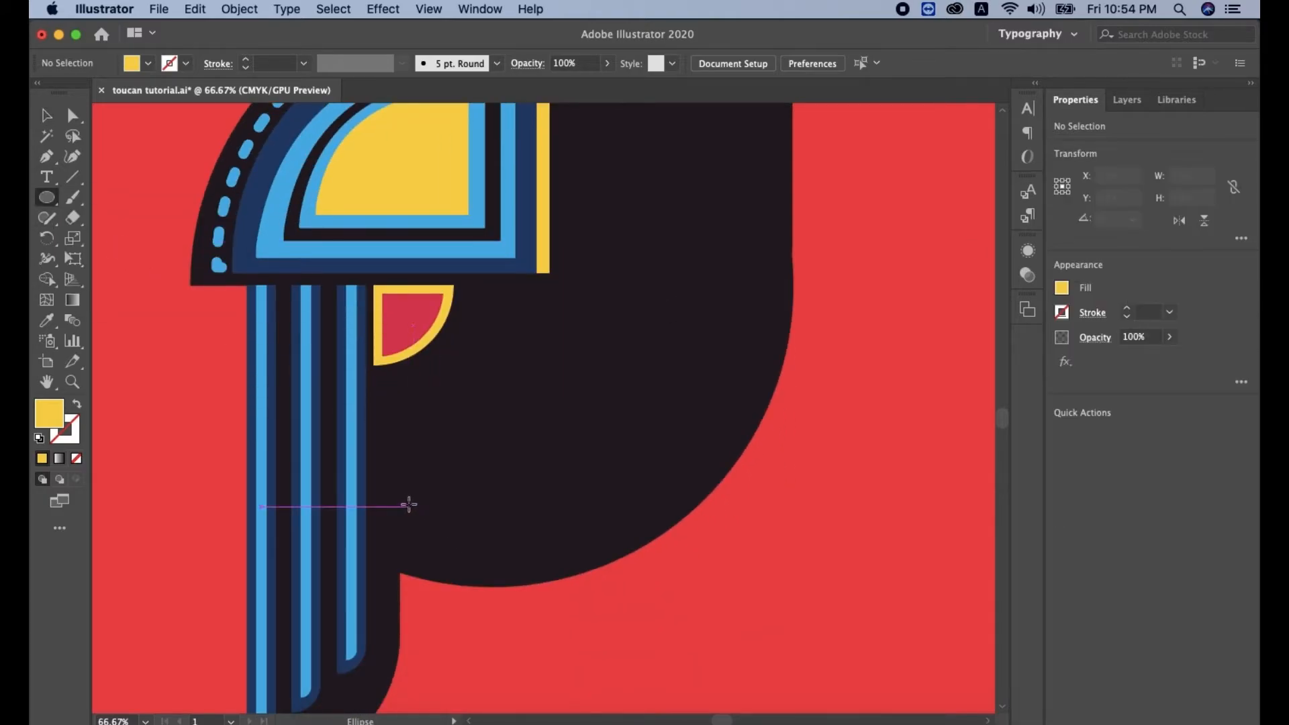
pyautogui.moveTo(407, 502); pyautogui.dragTo(470, 549)
pyautogui.click(47, 113)
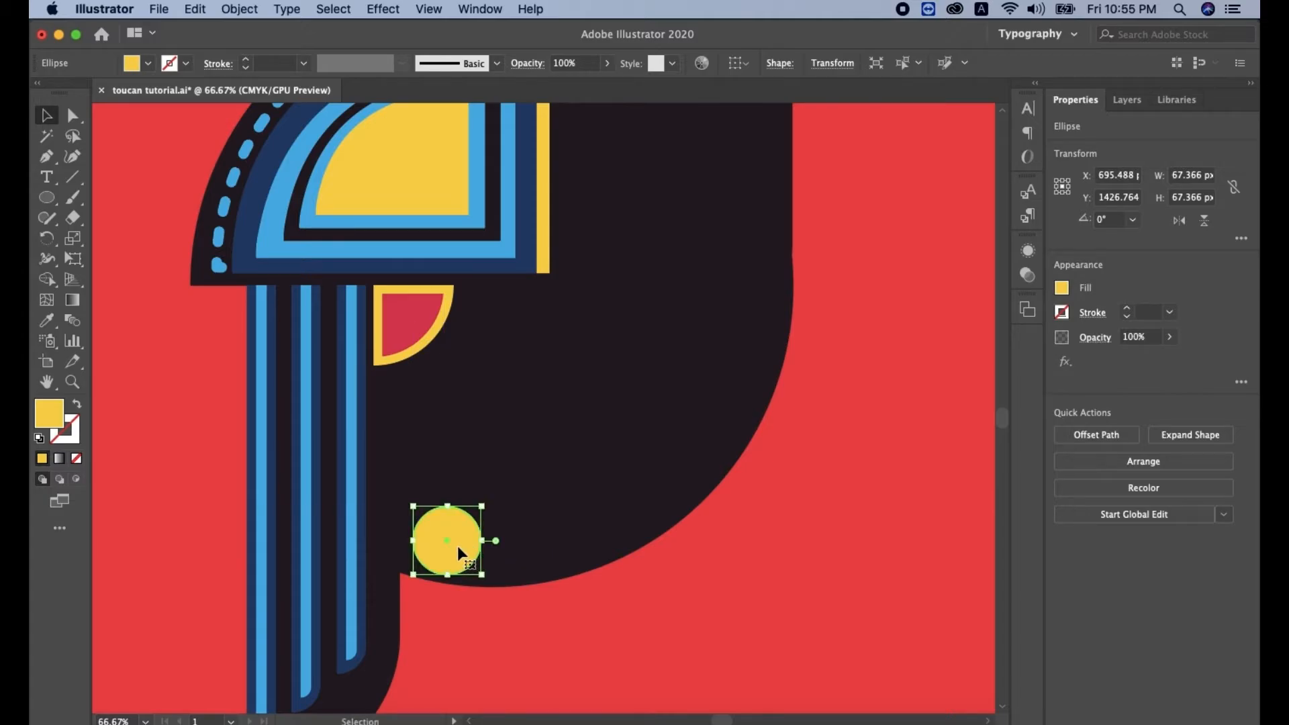
# Step: Copy the yellow circle, shrink the copy to about 42 px and centre it inside the original
pyautogui.press('super+c')
pyautogui.press('super+v')
pyautogui.moveTo(540, 415); pyautogui.dragTo(469, 562)
pyautogui.click(495, 476)
# Step: Recolour the outer circle with the wing's light blue and the inner circle with the tail feathers' navy
pyautogui.click(456, 515)
pyautogui.click(46, 321)
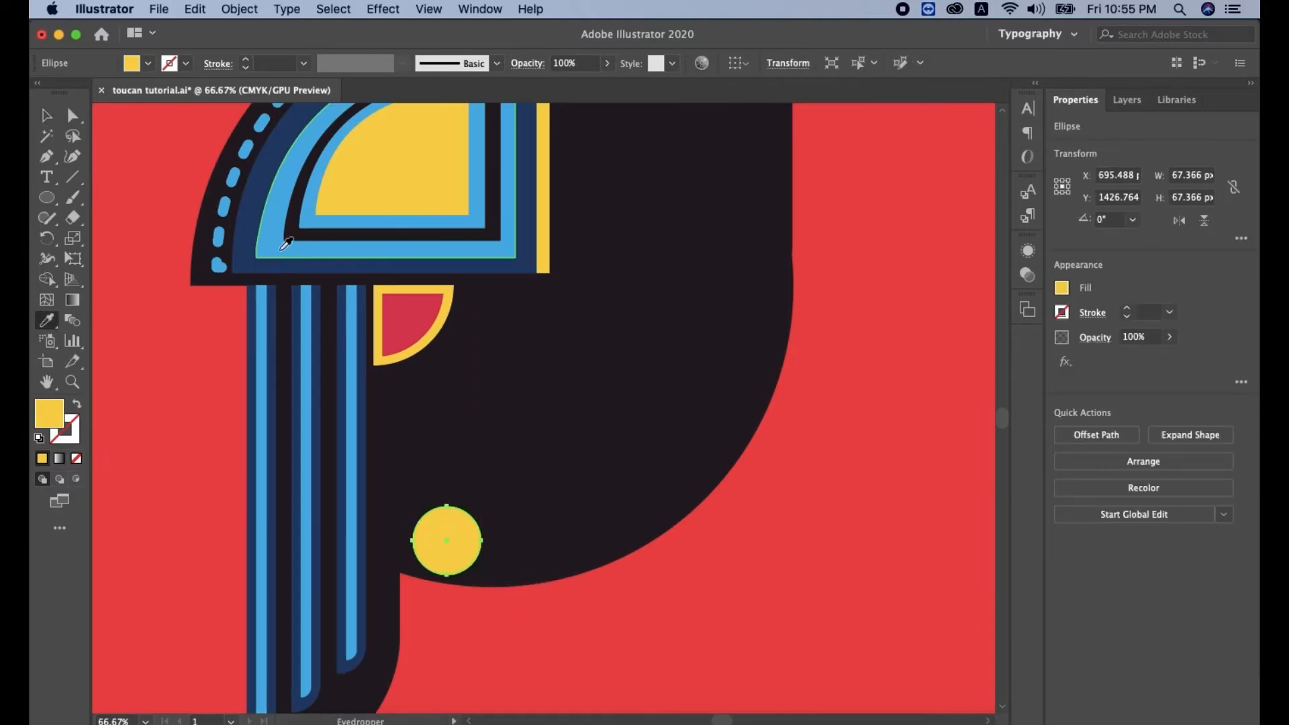
pyautogui.click(286, 243)
pyautogui.click(46, 116)
pyautogui.click(453, 550)
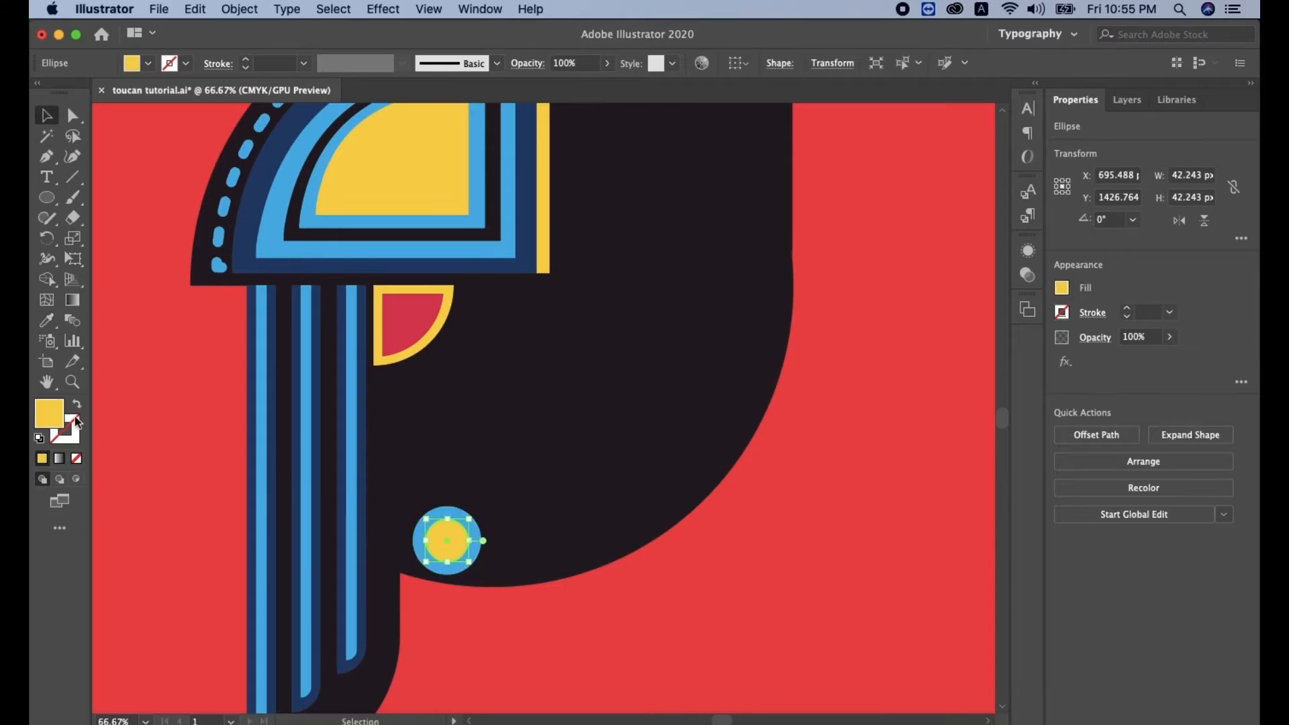
pyautogui.click(46, 320)
pyautogui.click(316, 340)
pyautogui.click(46, 115)
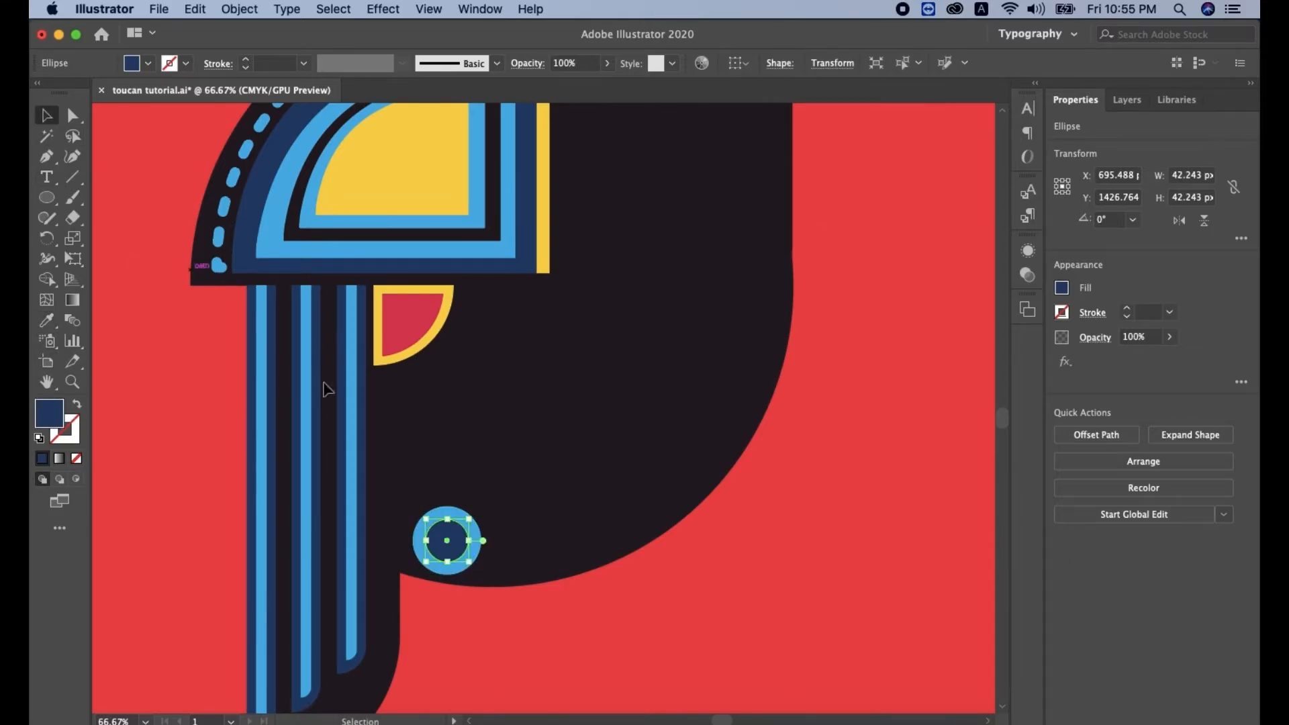
# Step: Group the navy circle with its light blue ring and place a copy beside it on the body's bottom curve
pyautogui.moveTo(477, 500); pyautogui.dragTo(463, 532)
pyautogui.click(515, 481)
pyautogui.moveTo(465, 461); pyautogui.dragTo(540, 549)
pyautogui.press('super+g')
# Step: Place four more copies of the ringed circle up along the body's lower-right curve, evening out the spacing of the topmost one
pyautogui.moveTo(540, 549); pyautogui.dragTo(620, 525)
pyautogui.moveTo(621, 525); pyautogui.dragTo(688, 478)
pyautogui.moveTo(686, 474); pyautogui.dragTo(755, 341)
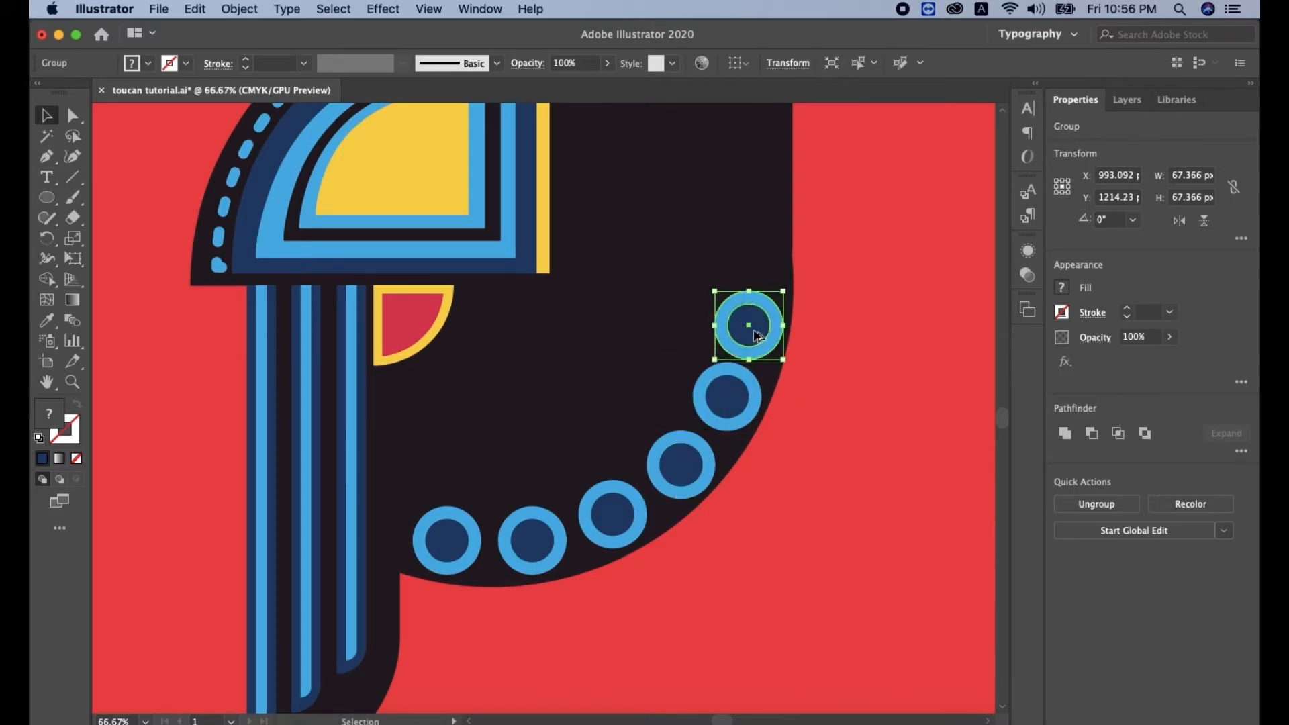
pyautogui.moveTo(758, 336); pyautogui.dragTo(760, 316)
pyautogui.click(866, 411)
# Step: Duplicate the yellow bar beside the wing about 93 px to the right on the body
pyautogui.scroll(5, 871, 513)
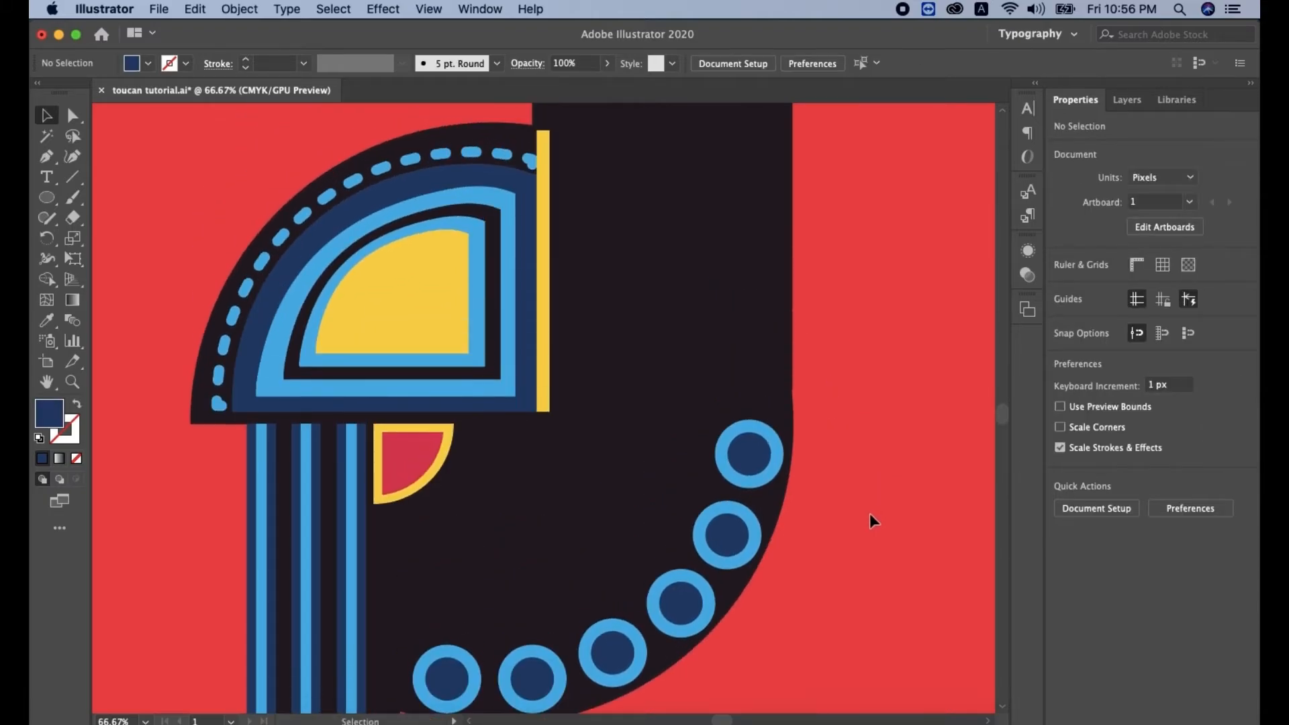
pyautogui.scroll(1, 867, 517)
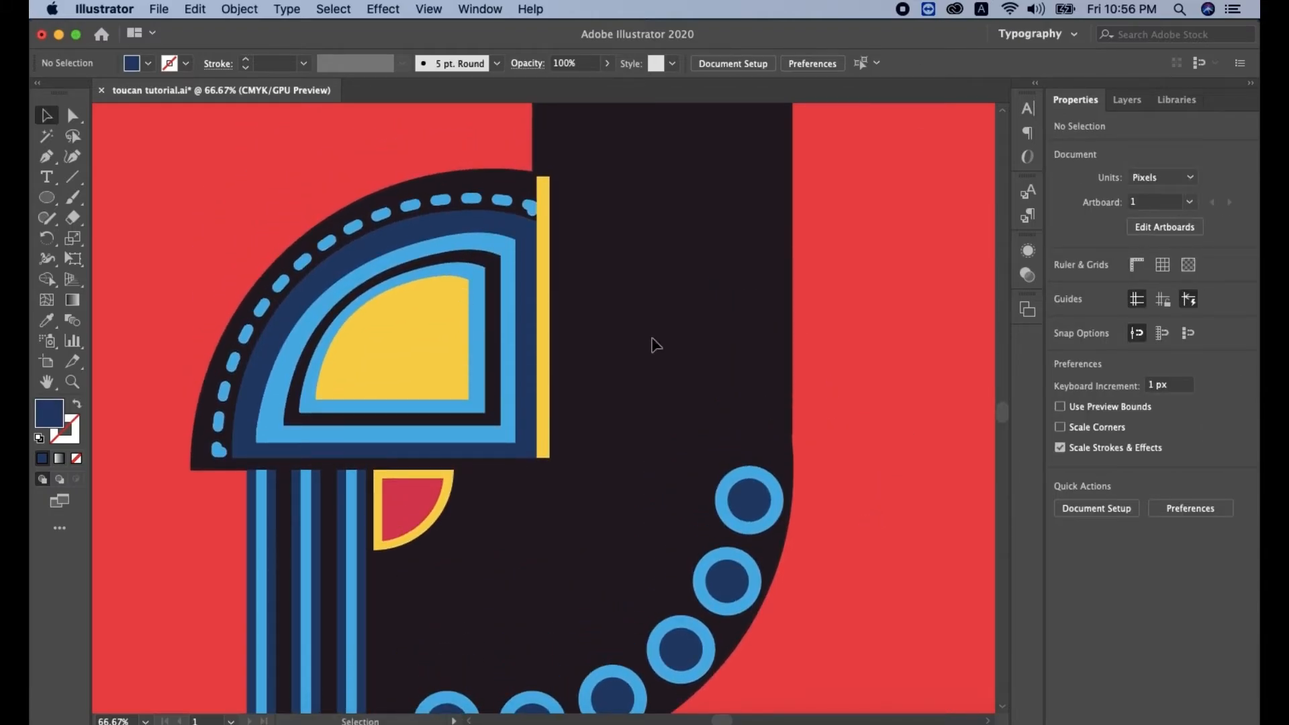
pyautogui.click(543, 325)
pyautogui.moveTo(543, 324); pyautogui.dragTo(639, 330)
# Step: Create a yellow polygon with a 50 px radius and 3 sides on the red background beside the neck
pyautogui.scroll(3, 823, 288)
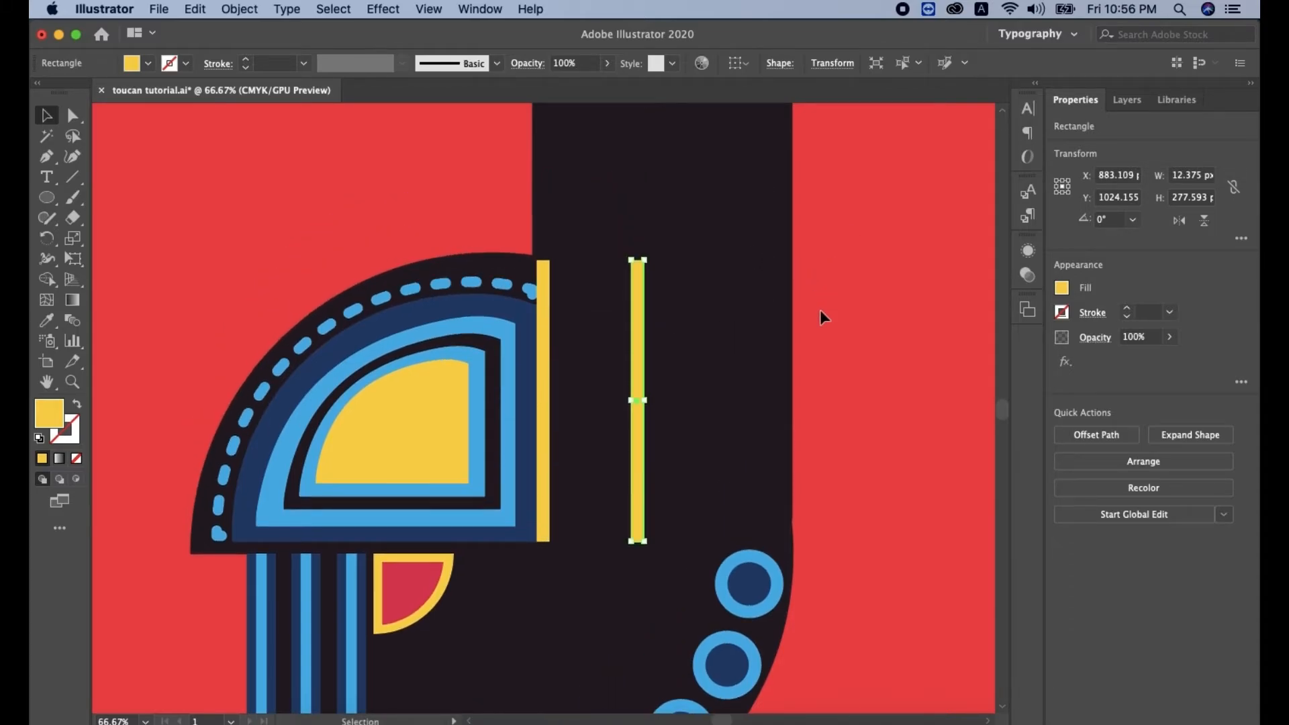
pyautogui.scroll(6, 730, 337)
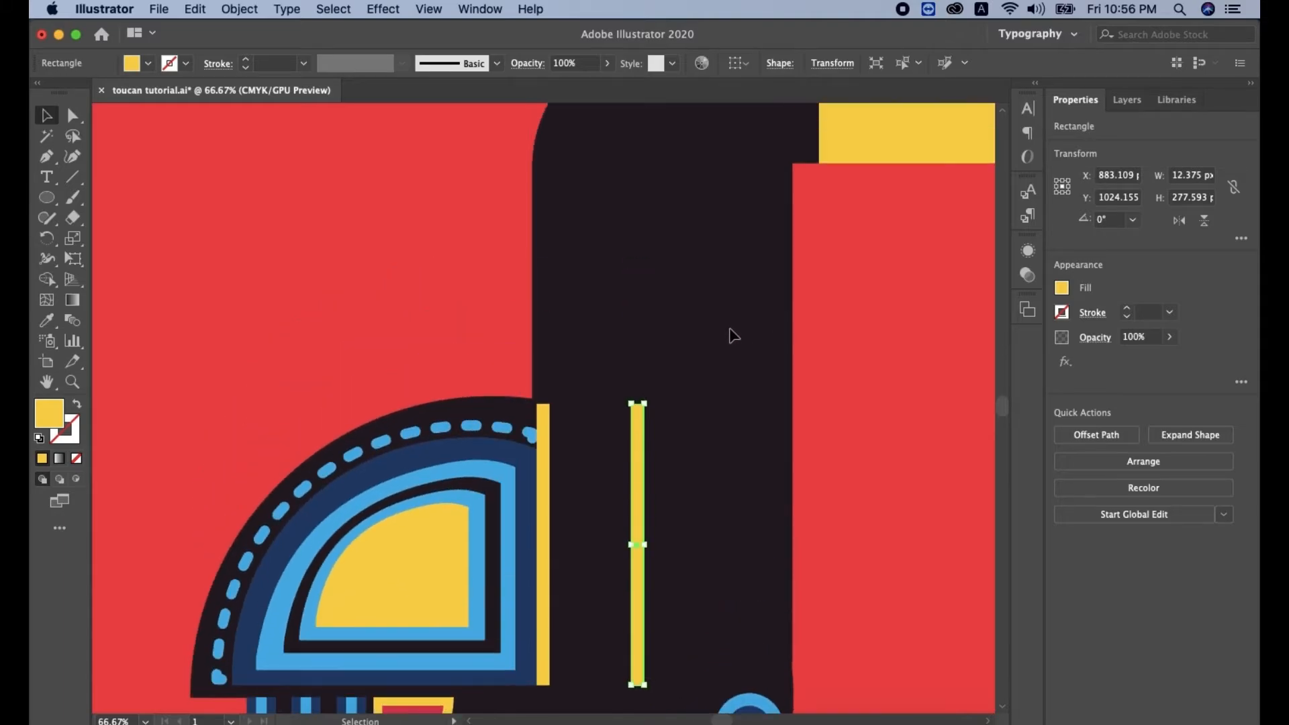
pyautogui.scroll(1, 733, 338)
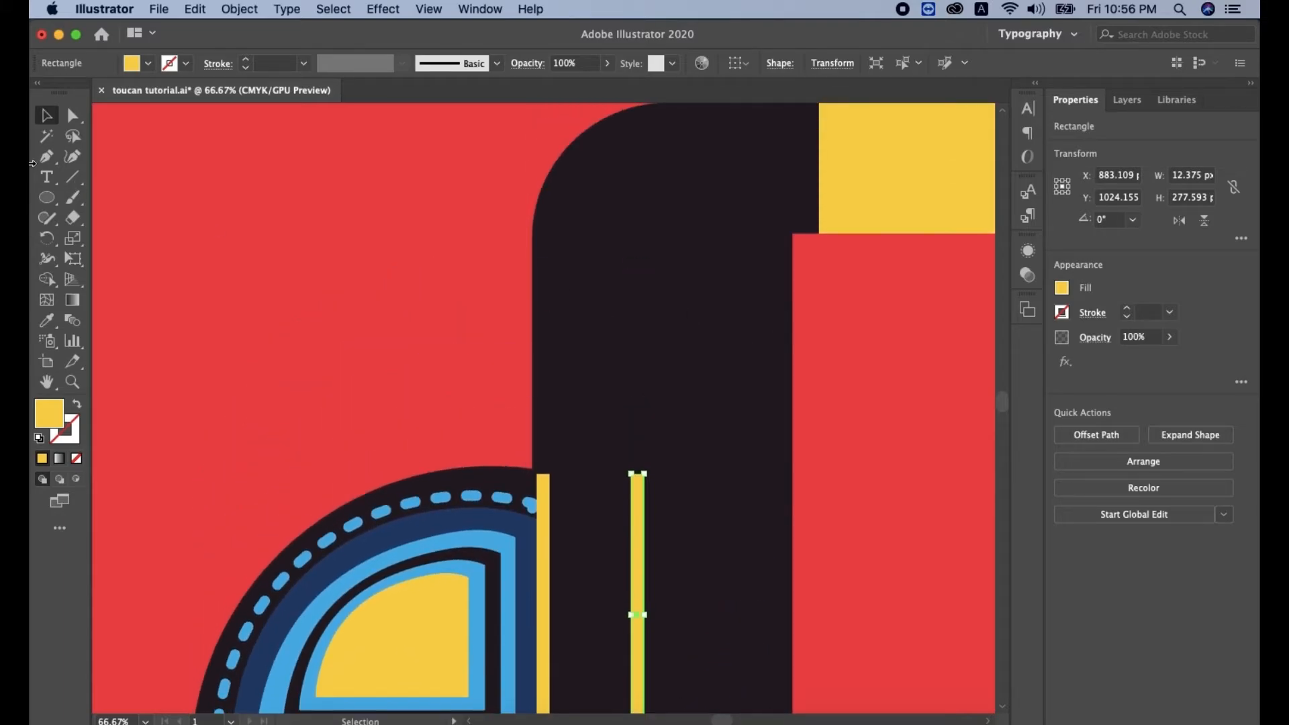
pyautogui.moveTo(46, 197); pyautogui.dragTo(141, 257)
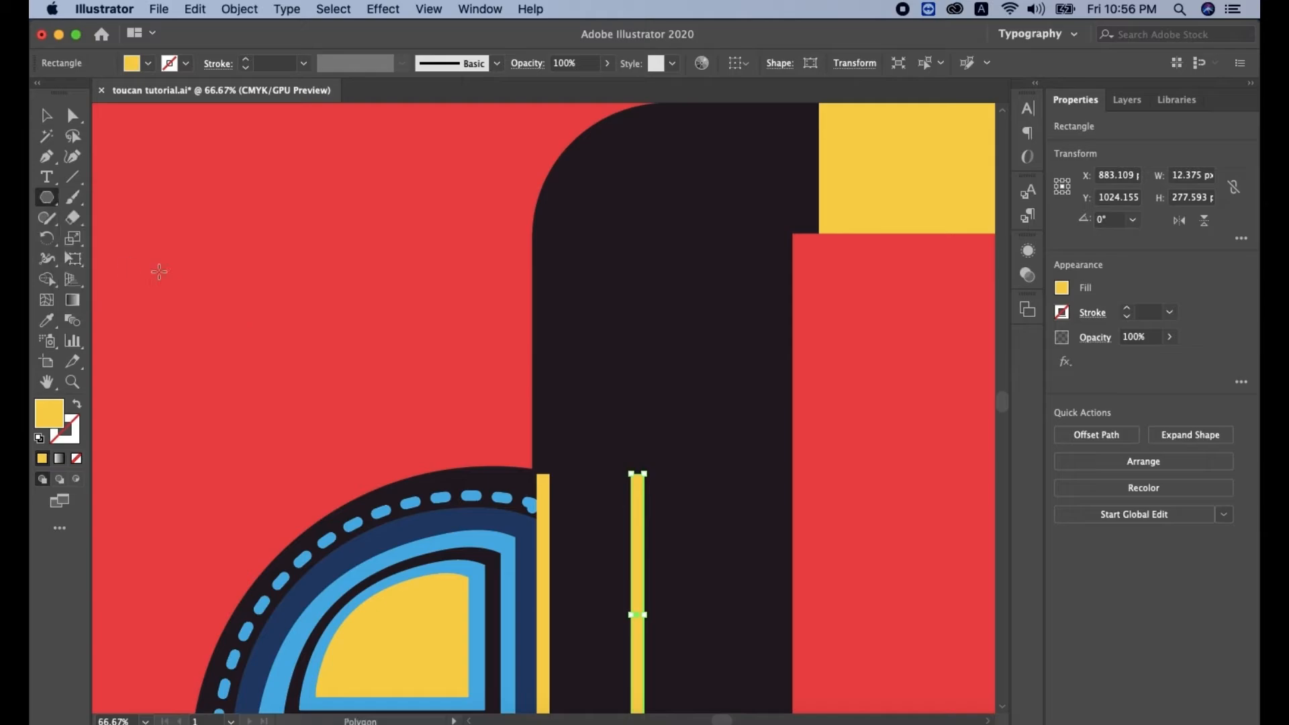
pyautogui.click(374, 283)
pyautogui.write('3')
pyautogui.click(687, 414)
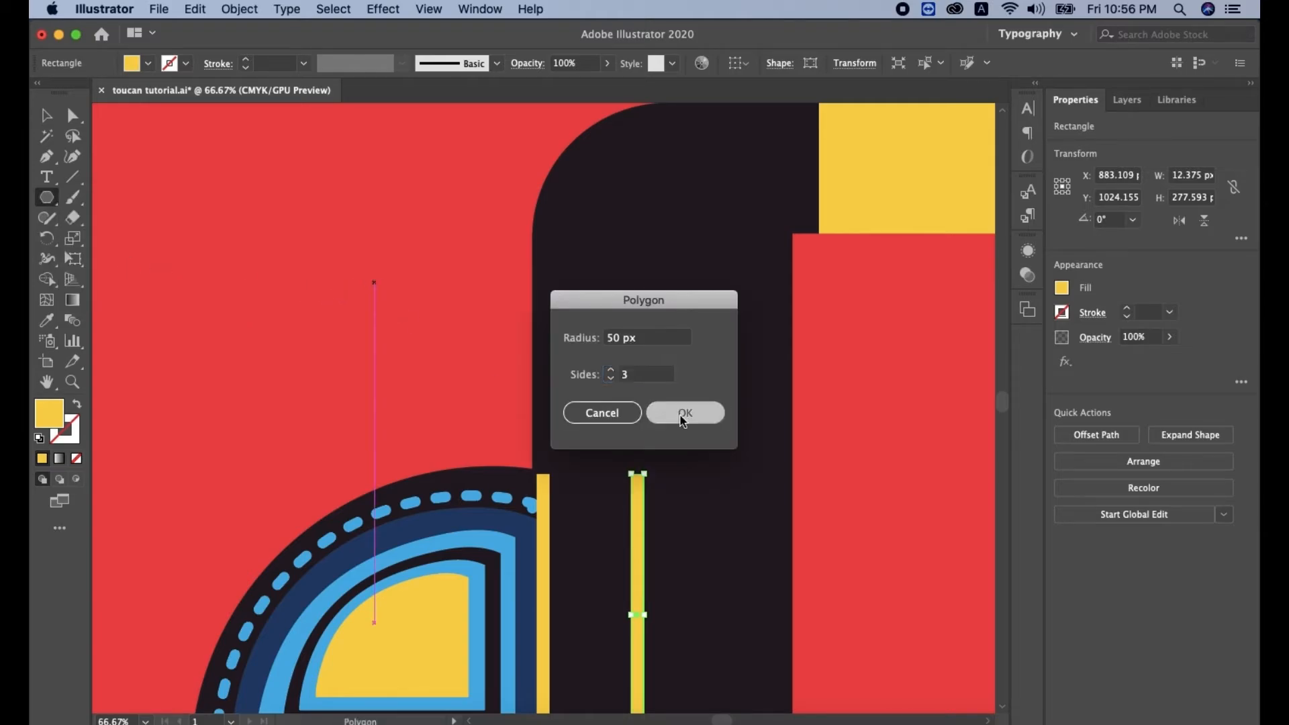
# Step: Reflect the yellow triangle vertically so that it points downward
pyautogui.press('v')
pyautogui.rightClick(391, 297)
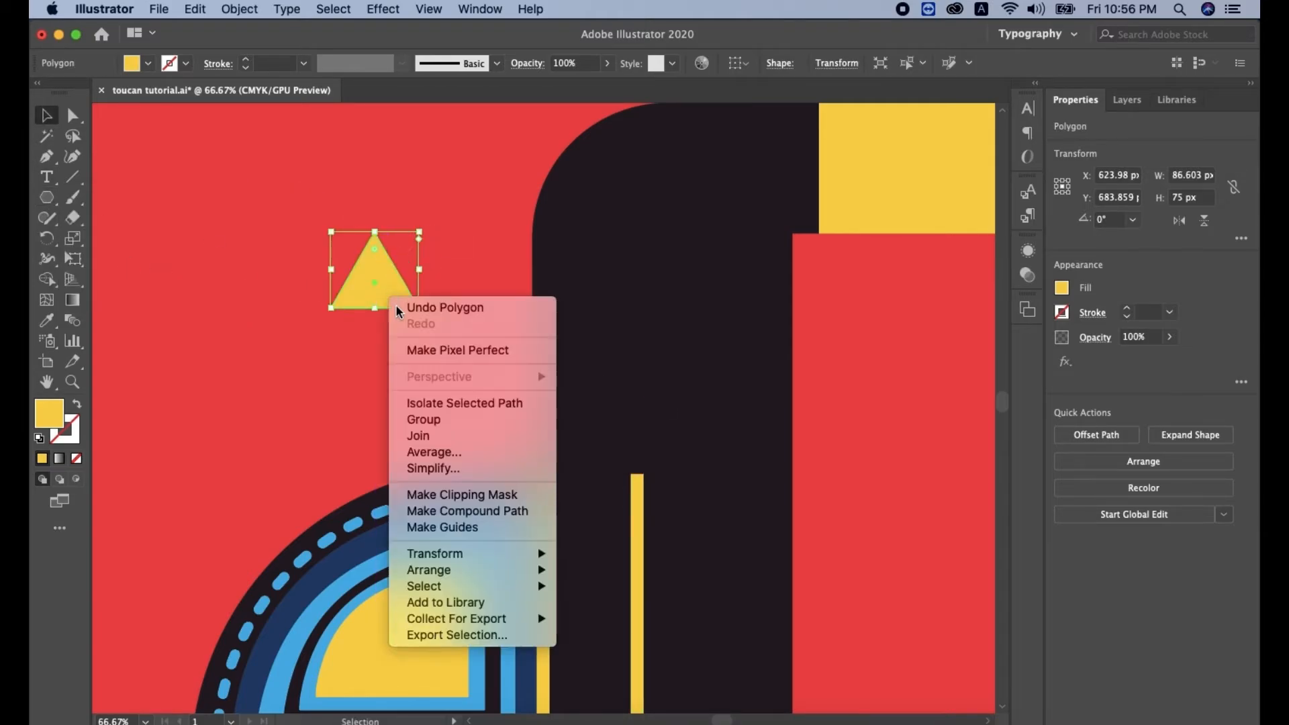
pyautogui.moveTo(435, 553)
pyautogui.click(597, 613)
pyautogui.click(898, 456)
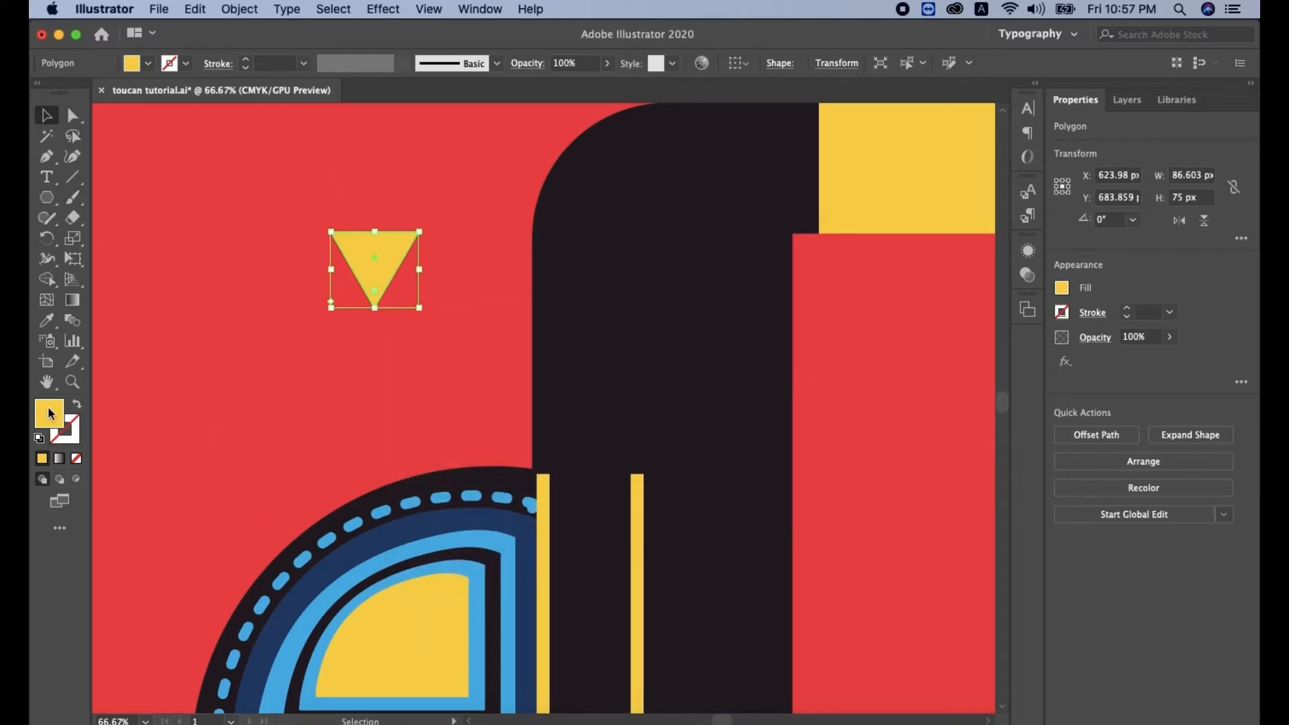
# Step: Recolour the triangle with the navy sampled from the wing
pyautogui.click(46, 320)
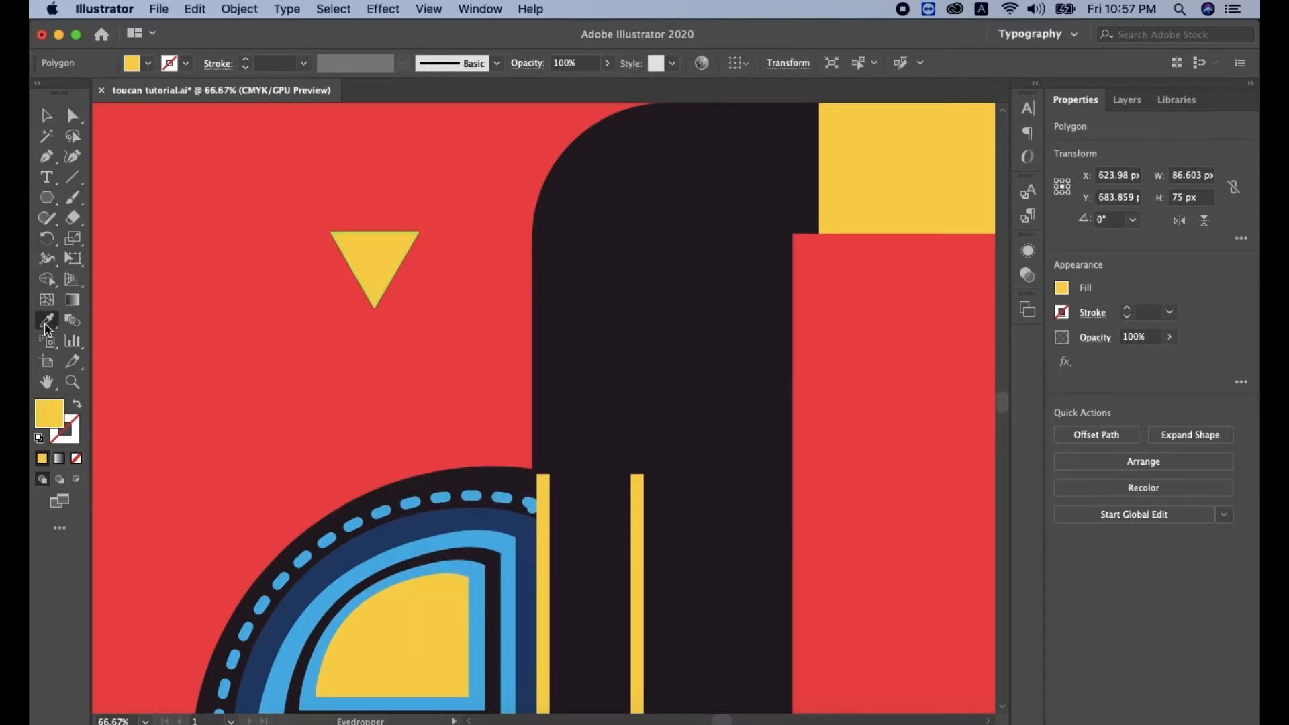
pyautogui.click(449, 516)
pyautogui.press('v')
# Step: Move the navy triangle between the upper ends of the two yellow bars and shrink it to about 63 × 54 px
pyautogui.click(376, 270)
pyautogui.moveTo(376, 270); pyautogui.dragTo(602, 270)
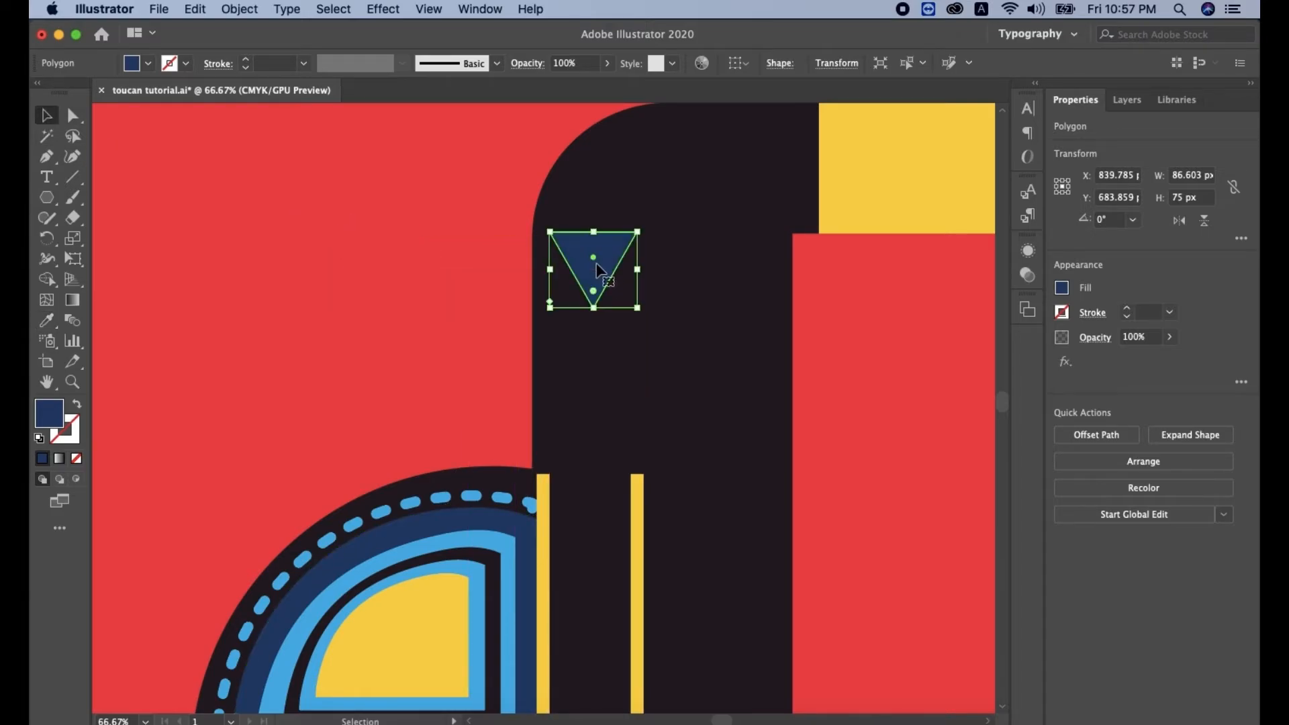
pyautogui.moveTo(595, 272); pyautogui.dragTo(591, 540)
pyautogui.moveTo(632, 585); pyautogui.dragTo(623, 575)
pyautogui.moveTo(587, 537); pyautogui.dragTo(590, 533)
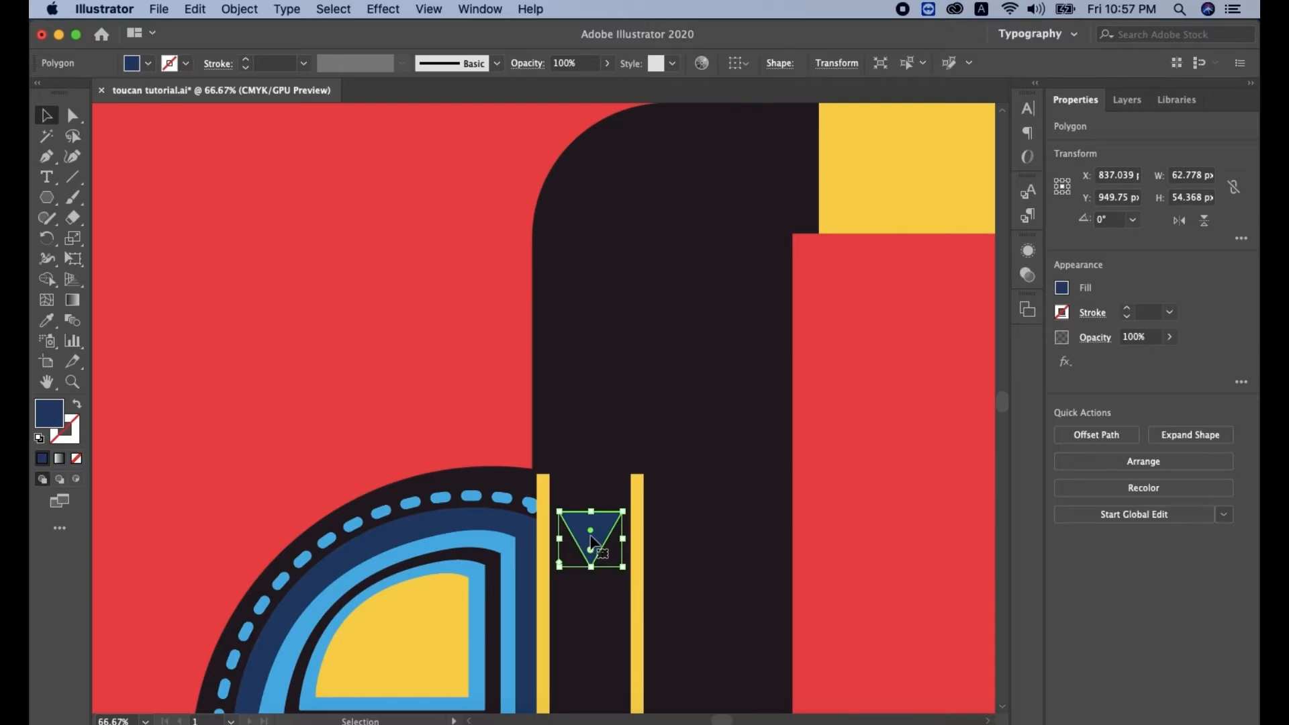
# Step: Raise the navy triangle about 250 px up the neck and place a copy about 61 px directly below it
pyautogui.hotkey('shift', 'Up')
pyautogui.hotkey('shift', 'Up')
pyautogui.hotkey('shift', 'Up')
pyautogui.hotkey('shift', 'Up')
pyautogui.hotkey('shift', 'Up')
pyautogui.hotkey('shift', 'Up')
pyautogui.hotkey('shift', 'Up')
pyautogui.hotkey('shift', 'Up')
pyautogui.hotkey('shift', 'Up')
pyautogui.hotkey('shift', 'Up')
pyautogui.hotkey('shift', 'Up')
pyautogui.hotkey('shift', 'Up')
pyautogui.hotkey('shift', 'Up')
pyautogui.hotkey('shift', 'Up')
pyautogui.hotkey('shift', 'Up')
pyautogui.hotkey('shift', 'Up')
pyautogui.hotkey('shift', 'Up')
pyautogui.hotkey('shift', 'Up')
pyautogui.hotkey('shift', 'Up')
pyautogui.hotkey('shift', 'Up')
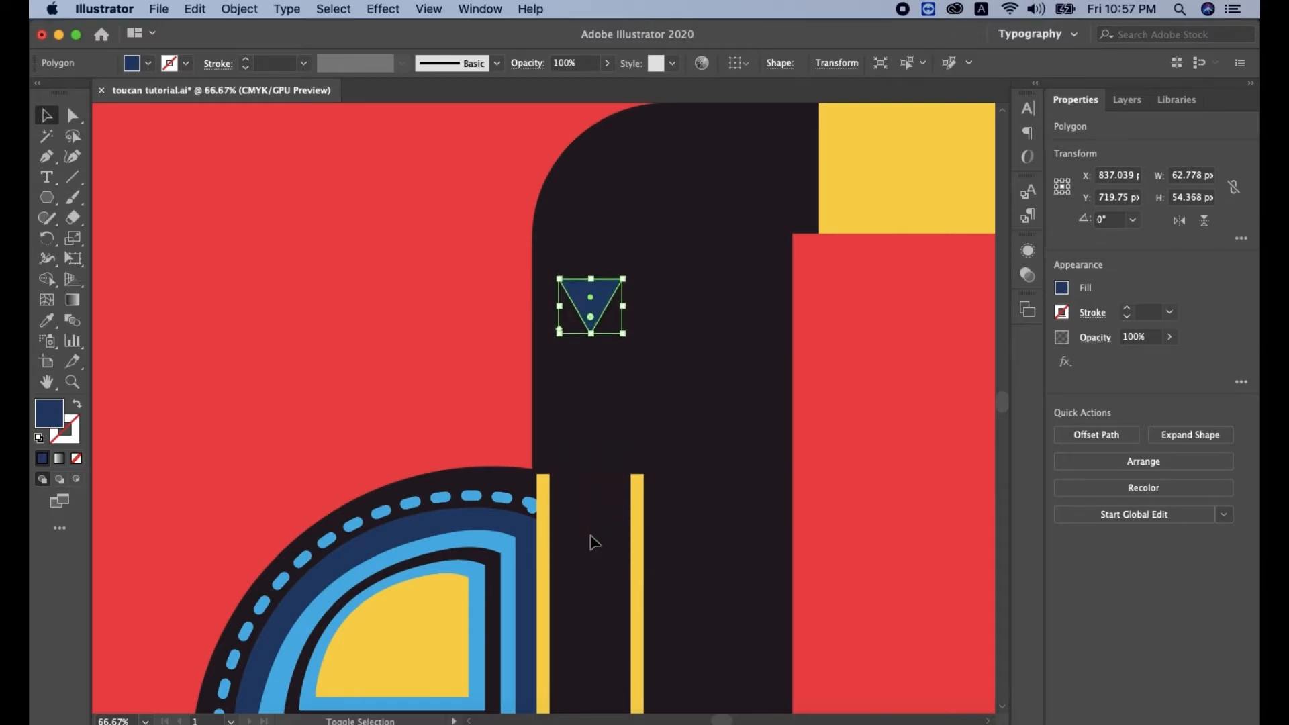
pyautogui.hotkey('shift', 'Up')
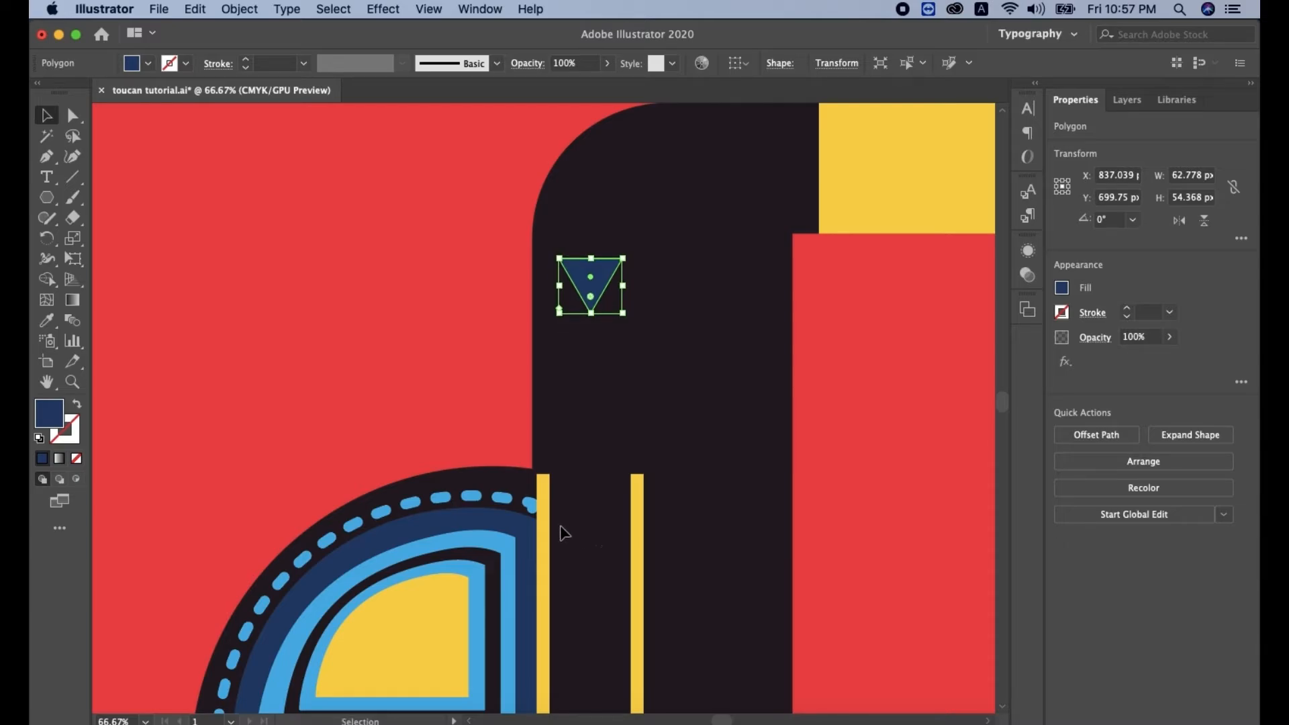
pyautogui.moveTo(594, 290); pyautogui.dragTo(594, 352)
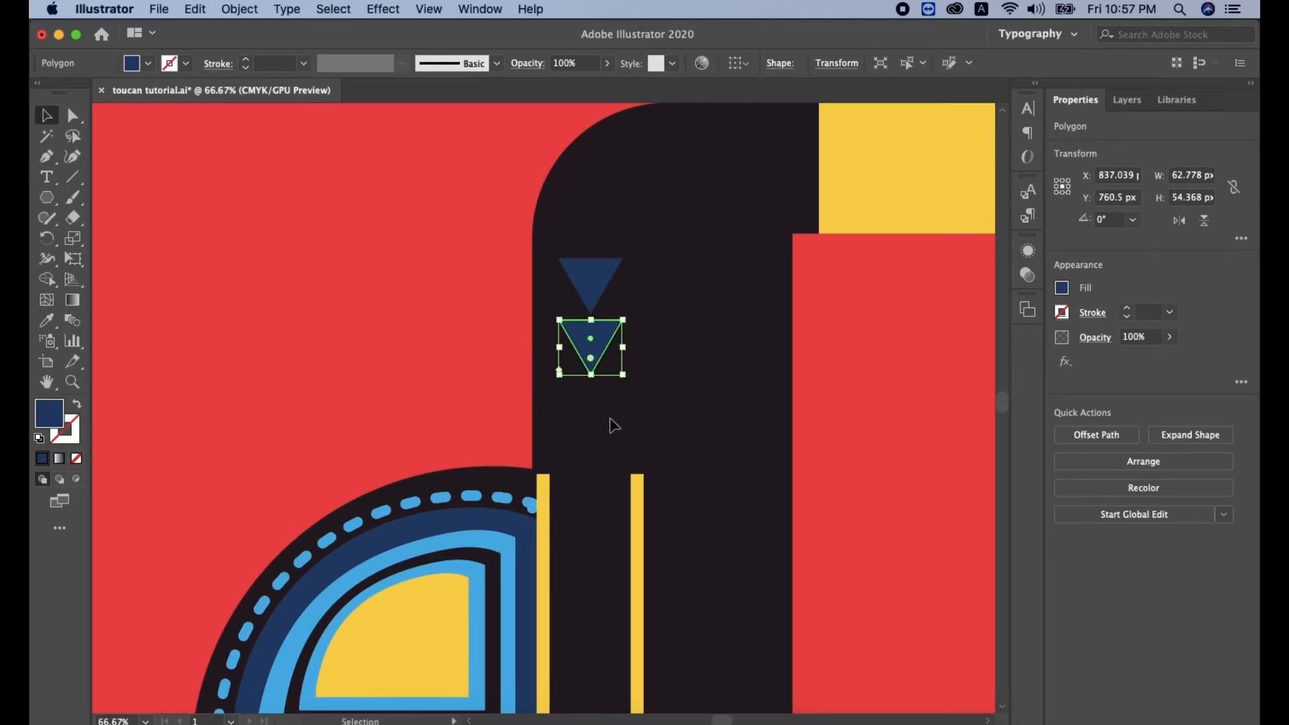
# Step: Repeat the duplication of the navy triangle eight times down the body at the same spacing, completing a column of ten triangles
pyautogui.press('super+d')
pyautogui.press('super+d')
pyautogui.press('super+d')
pyautogui.press('super+d')
pyautogui.press('super+d')
pyautogui.press('super+d')
pyautogui.press('super+d')
pyautogui.press('super+d')
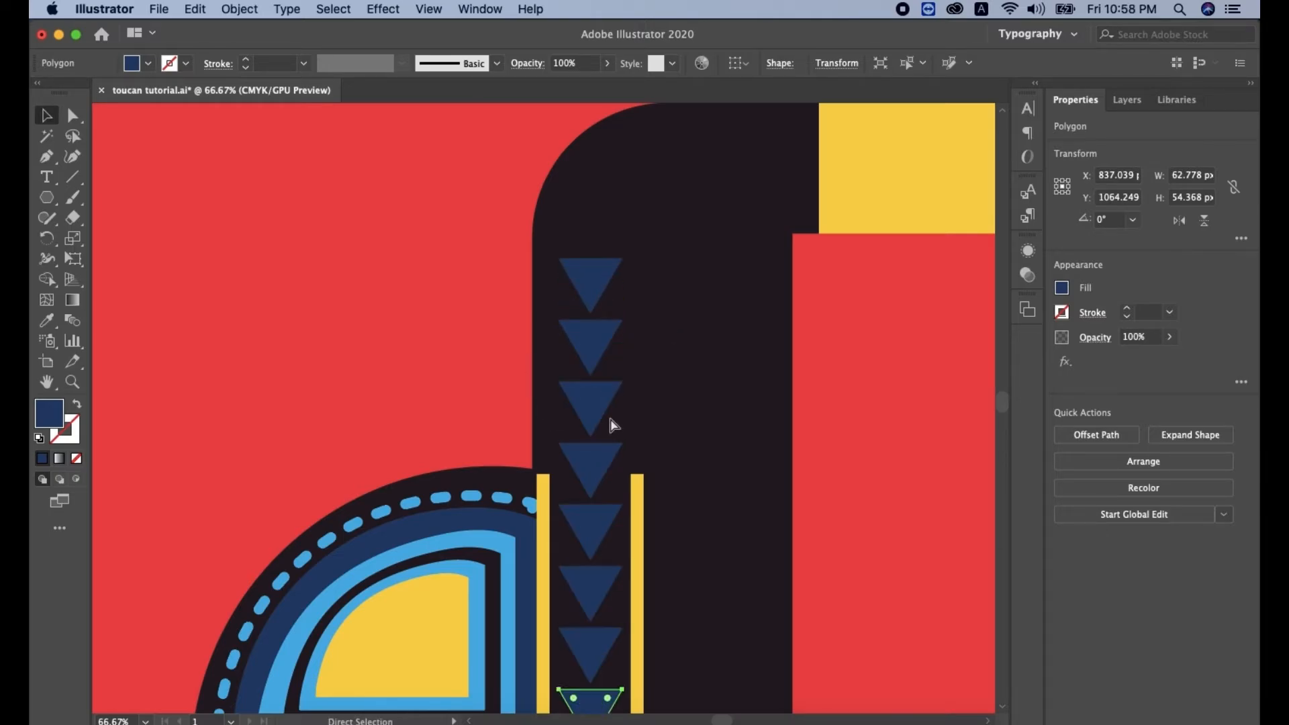
pyautogui.scroll(-5, 651, 430)
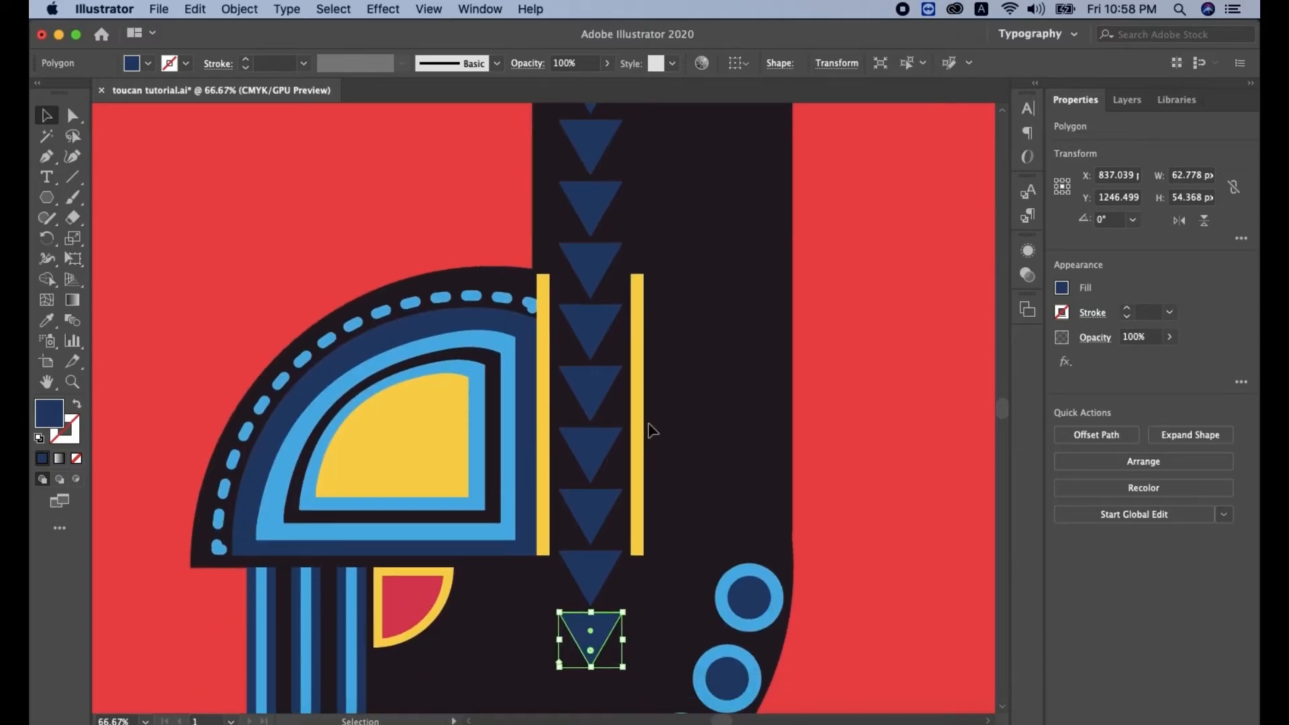
pyautogui.scroll(-2, 650, 426)
# Step: Recolour the second triangle from the top with the light blue fill sampled from the wing band
pyautogui.scroll(7, 651, 425)
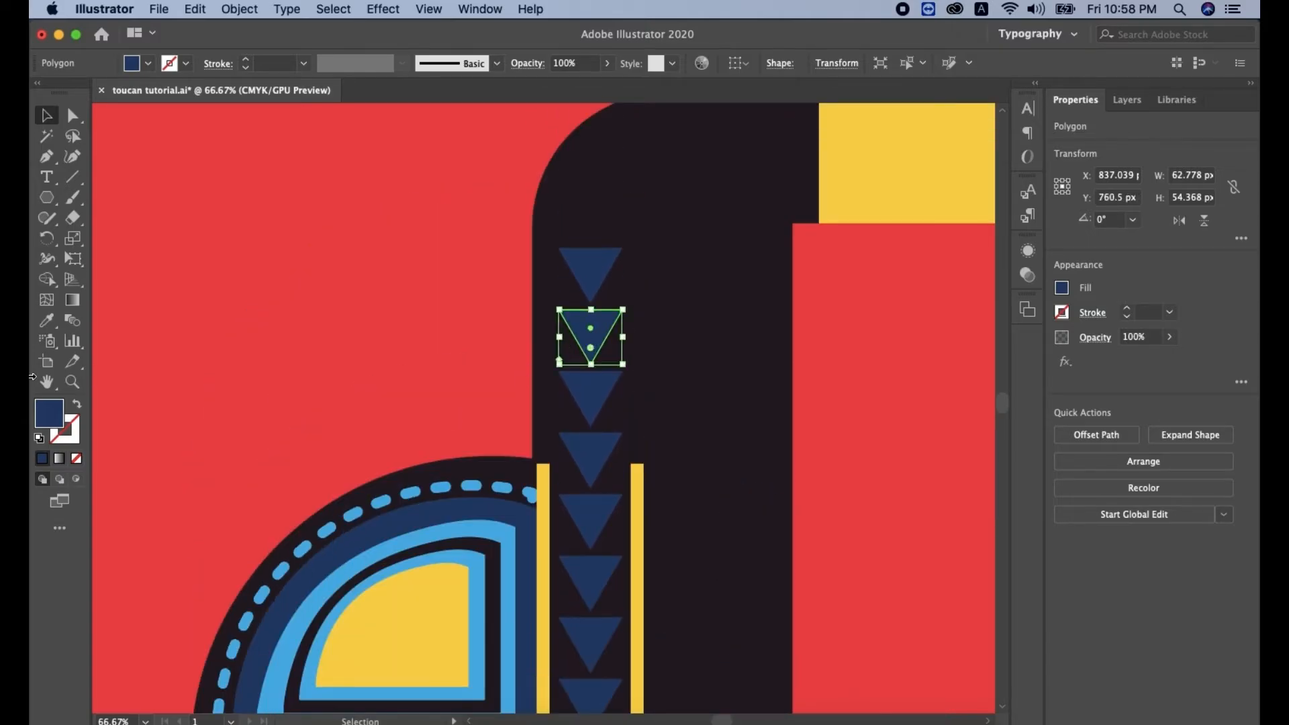
pyautogui.click(47, 322)
pyautogui.click(448, 481)
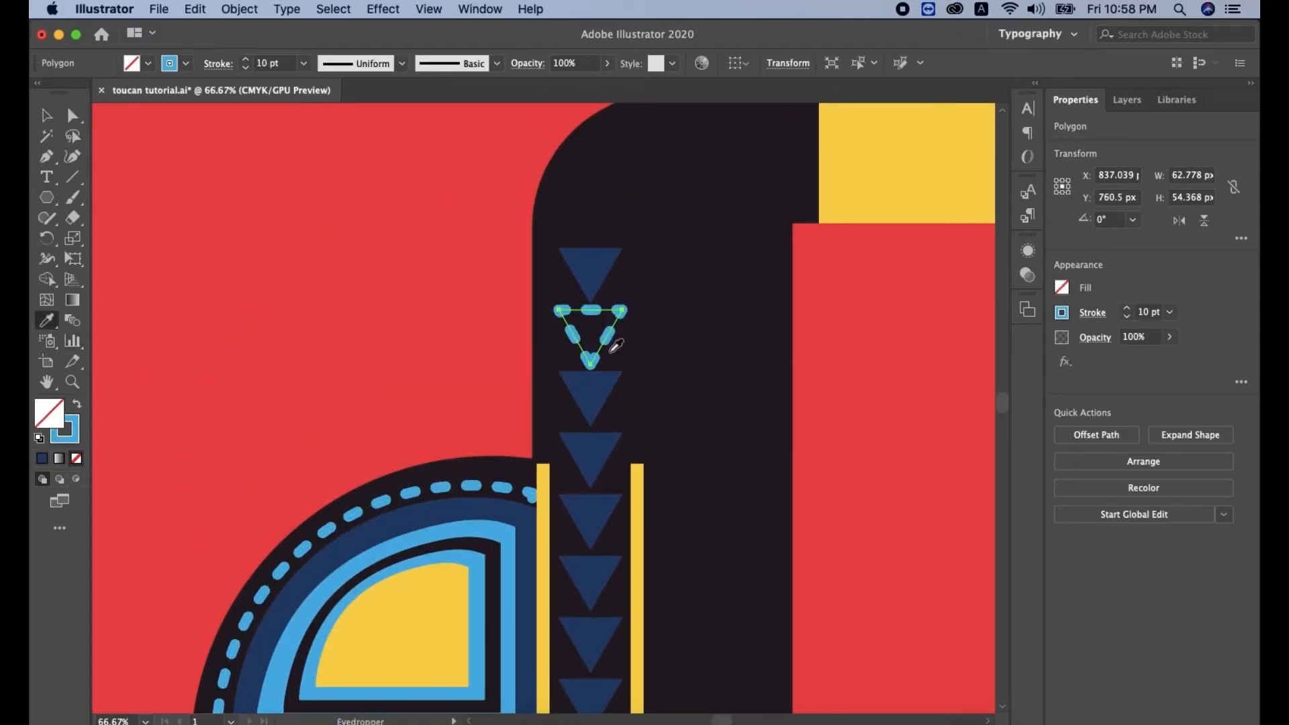
pyautogui.click(481, 525)
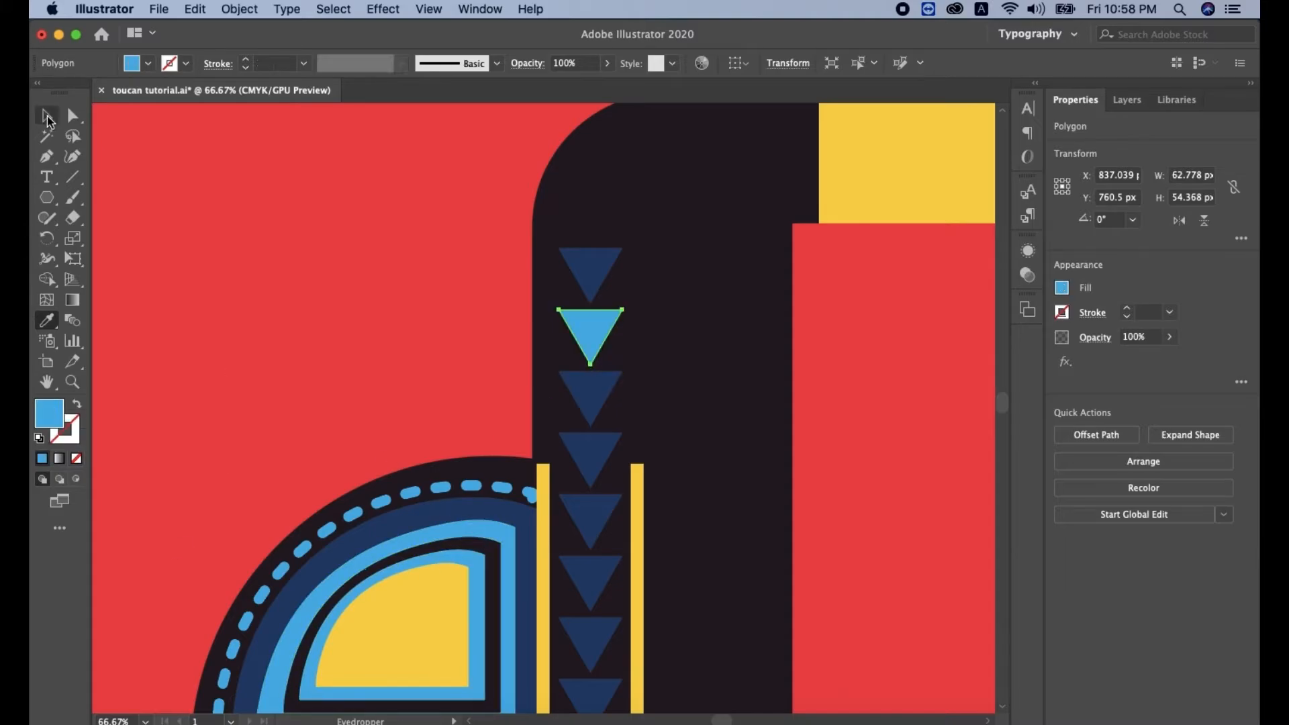
# Step: Give the fourth, sixth, eighth and tenth triangles the same light blue fill so the column alternates with navy
pyautogui.keyDown('super'); pyautogui.click(588, 453); pyautogui.keyUp('super')
pyautogui.click(579, 331)
pyautogui.scroll(-4, 591, 403)
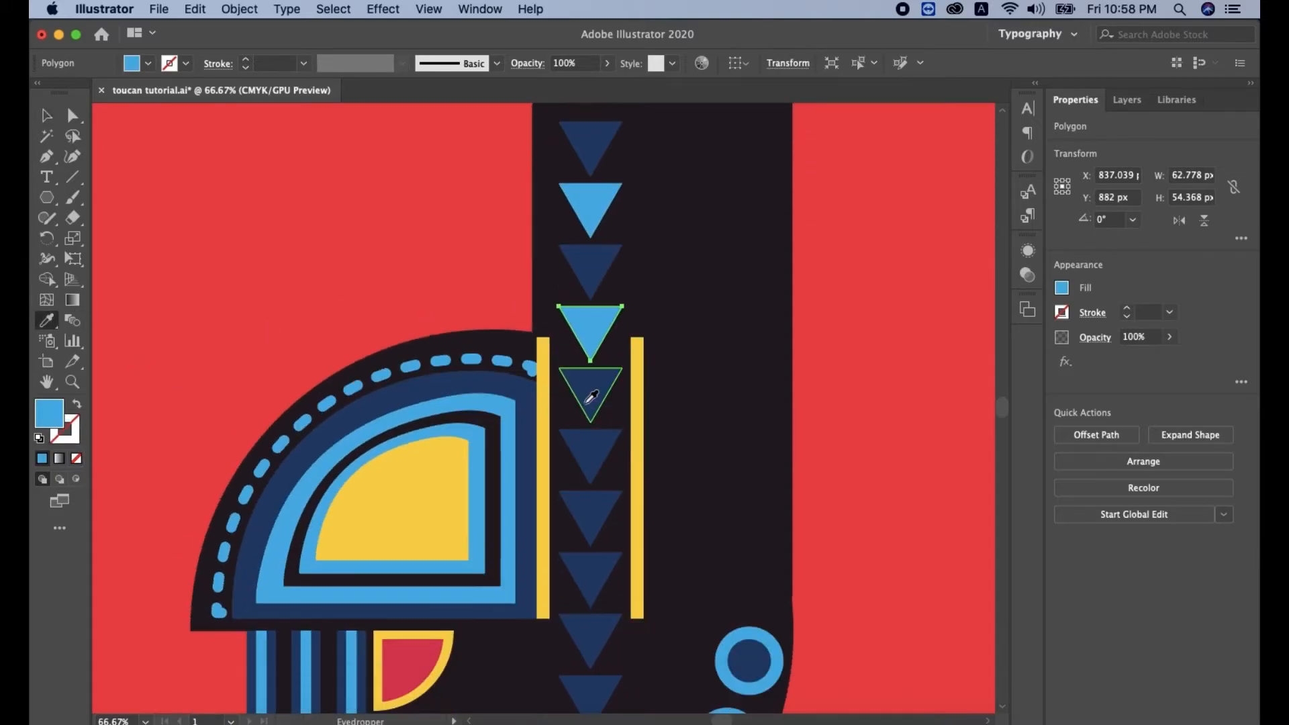
pyautogui.keyDown('super'); pyautogui.click(590, 448); pyautogui.keyUp('super')
pyautogui.click(586, 331)
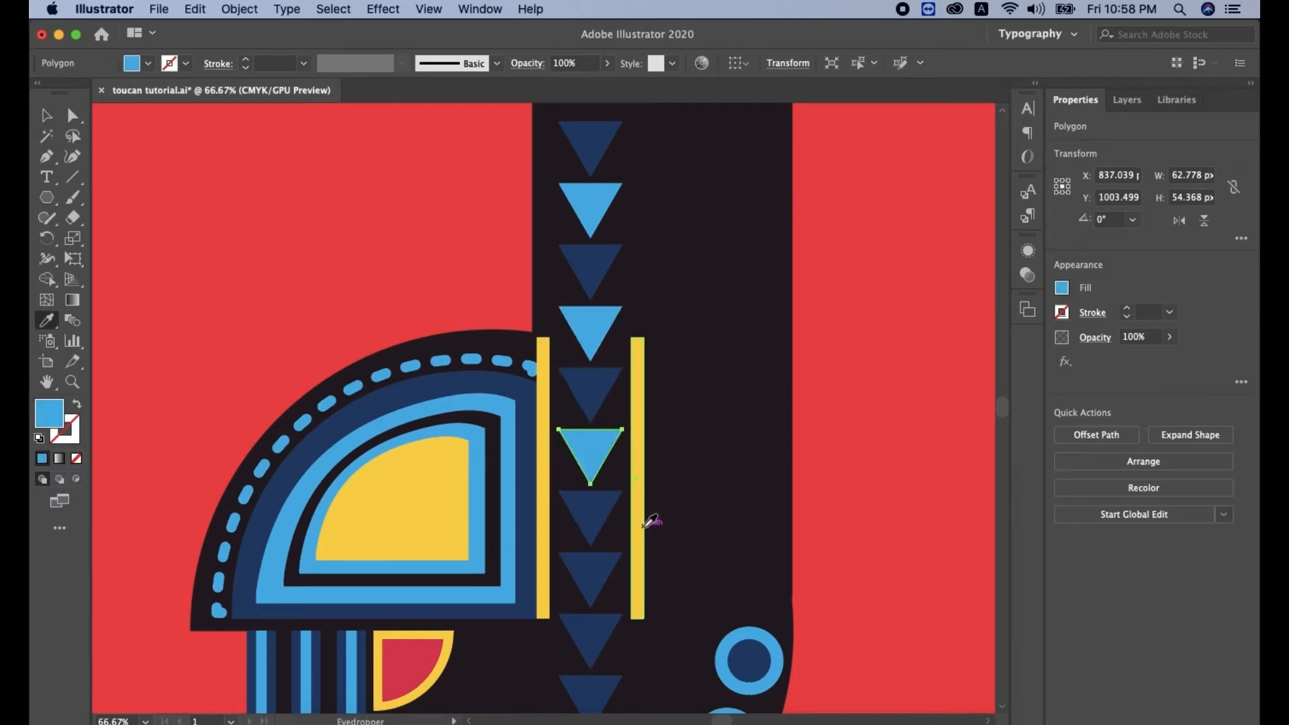
pyautogui.keyDown('super'); pyautogui.click(594, 571); pyautogui.keyUp('super')
pyautogui.click(589, 455)
pyautogui.scroll(-2, 615, 537)
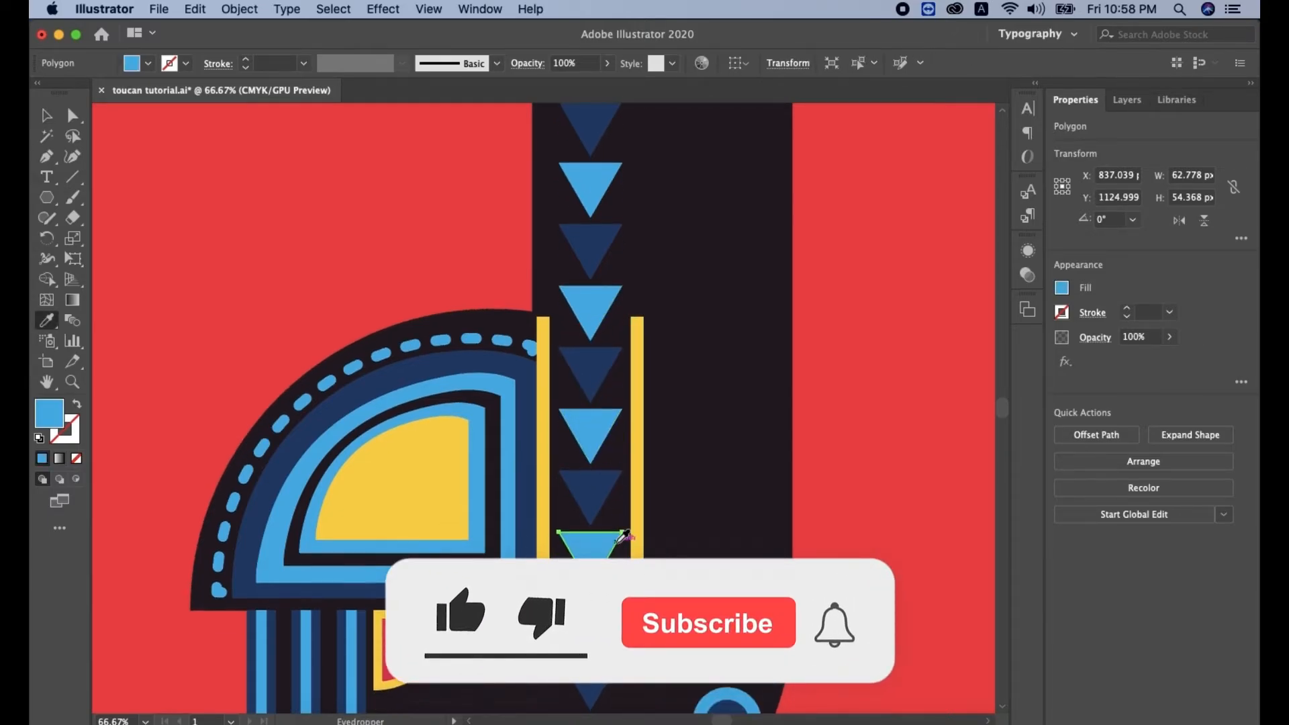
pyautogui.keyDown('super'); pyautogui.click(590, 649); pyautogui.keyUp('super')
pyautogui.click(597, 529)
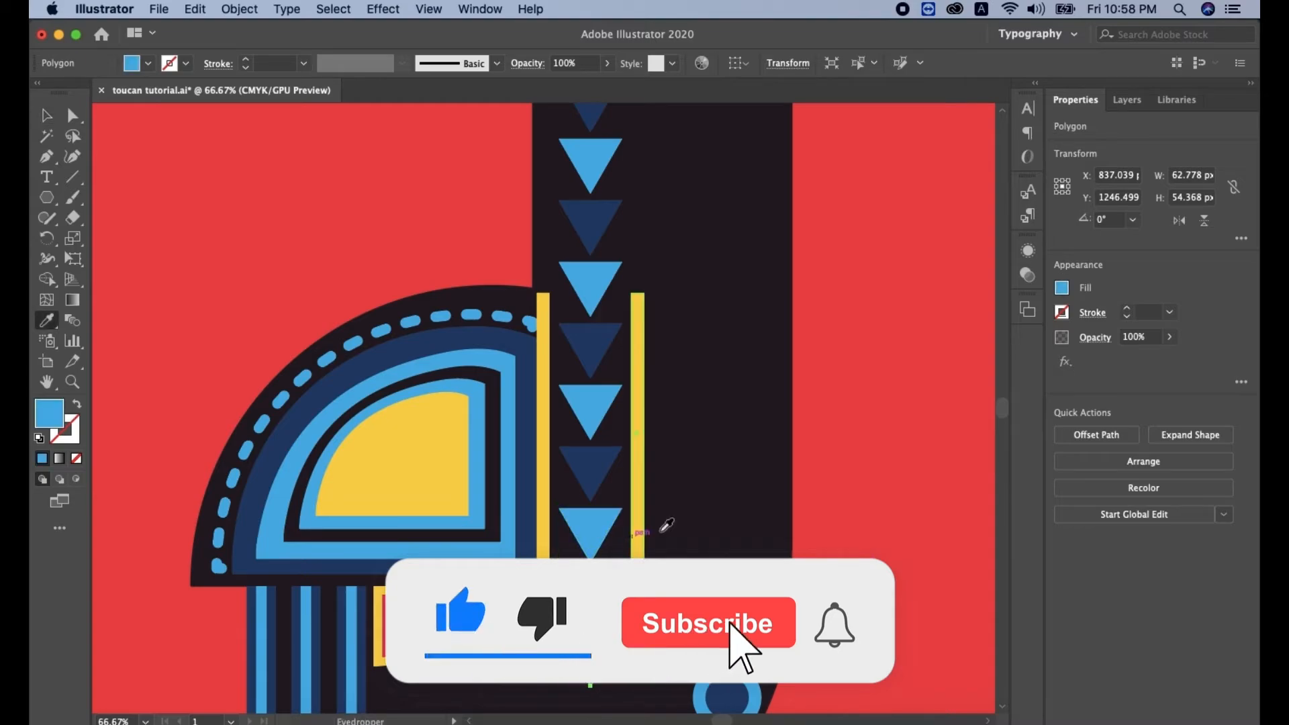
pyautogui.scroll(5, 717, 356)
pyautogui.click(47, 115)
pyautogui.click(777, 442)
pyautogui.scroll(1, 776, 441)
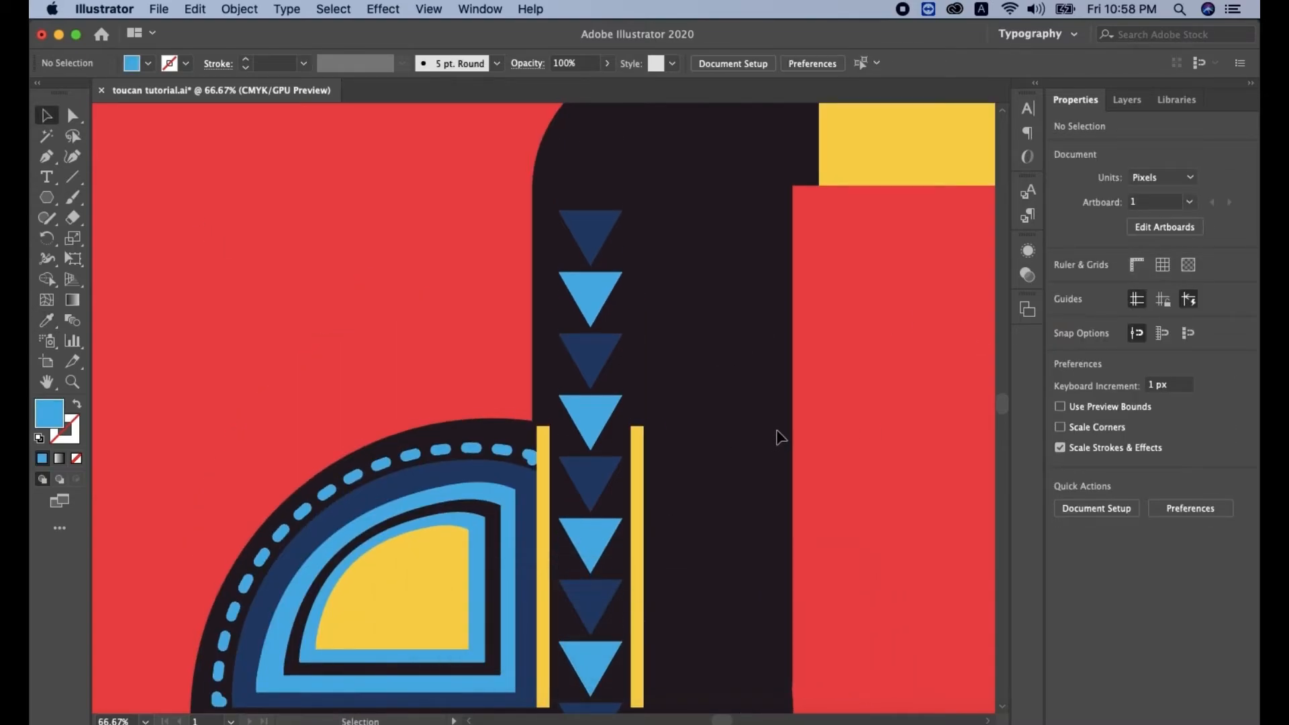
pyautogui.moveTo(46, 197); pyautogui.dragTo(98, 198)
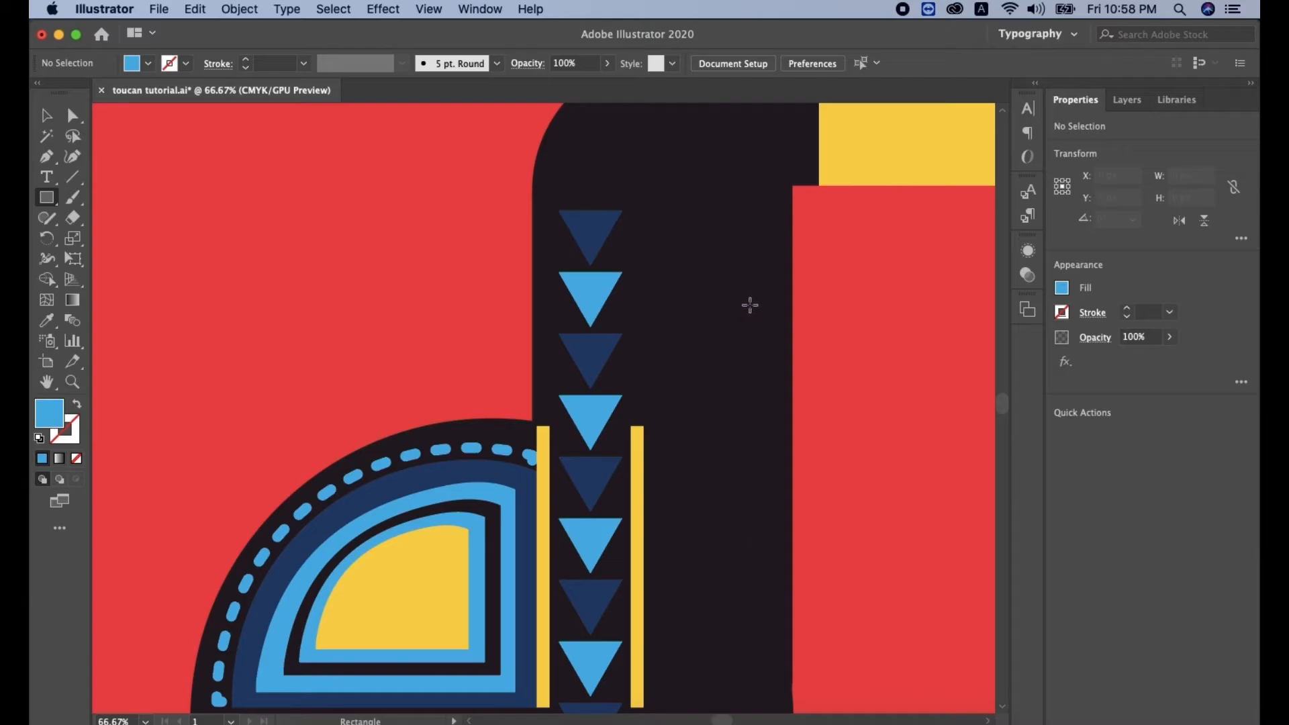
pyautogui.scroll(3, 742, 213)
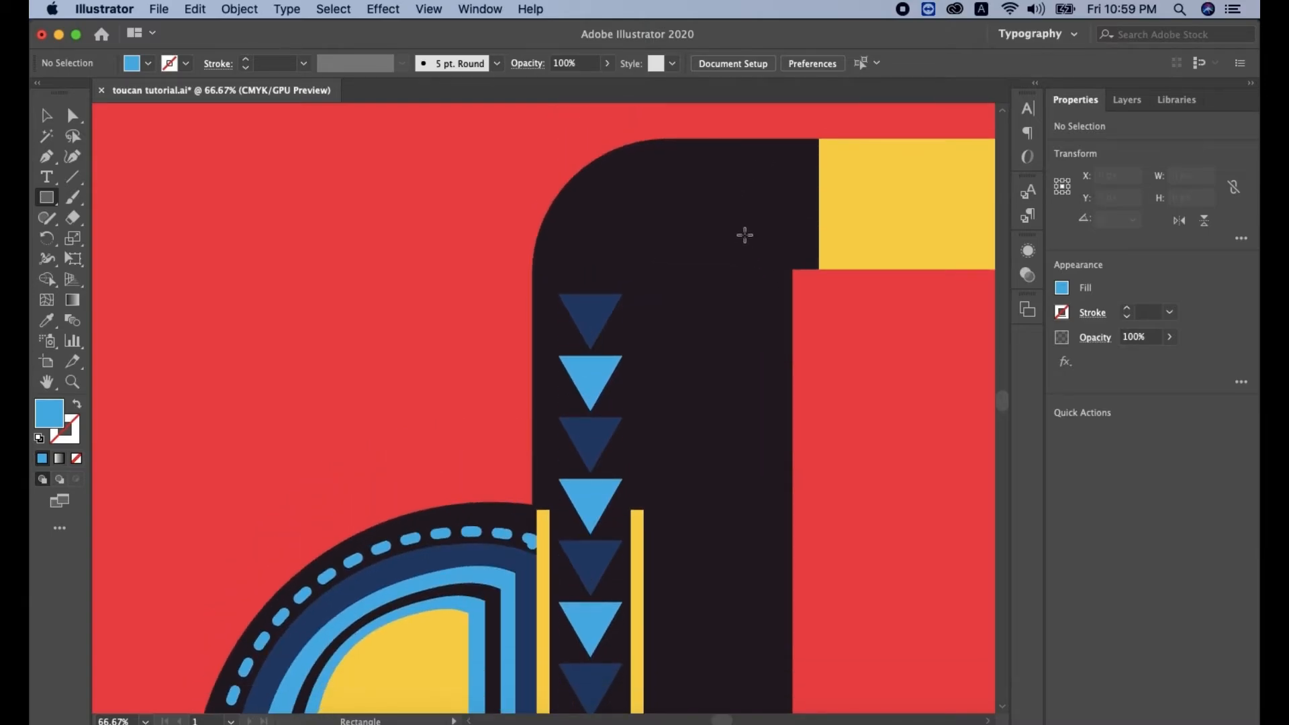
pyautogui.moveTo(699, 187); pyautogui.dragTo(778, 310)
pyautogui.press('super+z')
# Step: Draw a light blue circle about 229.5 px wide centred on the neck's front edge under the head, and lower it 20 px
pyautogui.moveTo(47, 197); pyautogui.dragTo(111, 241)
pyautogui.moveTo(675, 188); pyautogui.dragTo(791, 305)
pyautogui.press('v')
pyautogui.moveTo(693, 210); pyautogui.dragTo(789, 299)
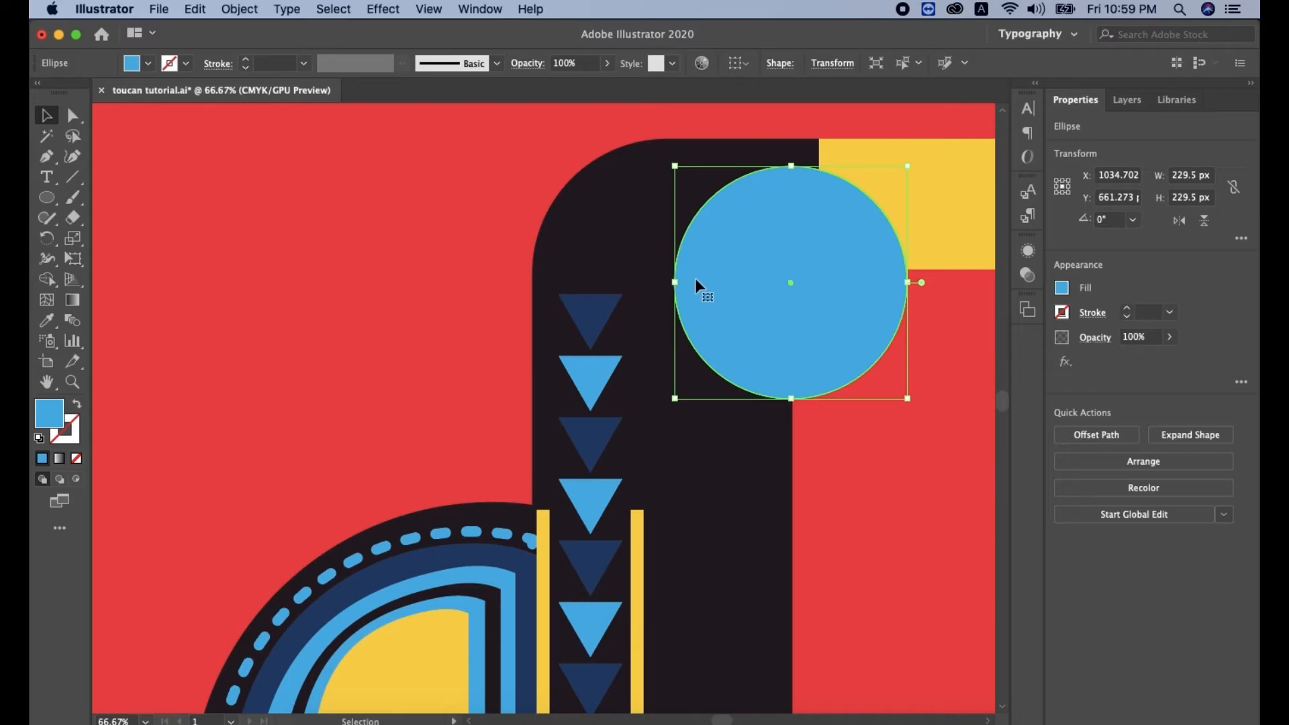
pyautogui.hotkey('shift', 'Down')
pyautogui.hotkey('shift', 'Down')
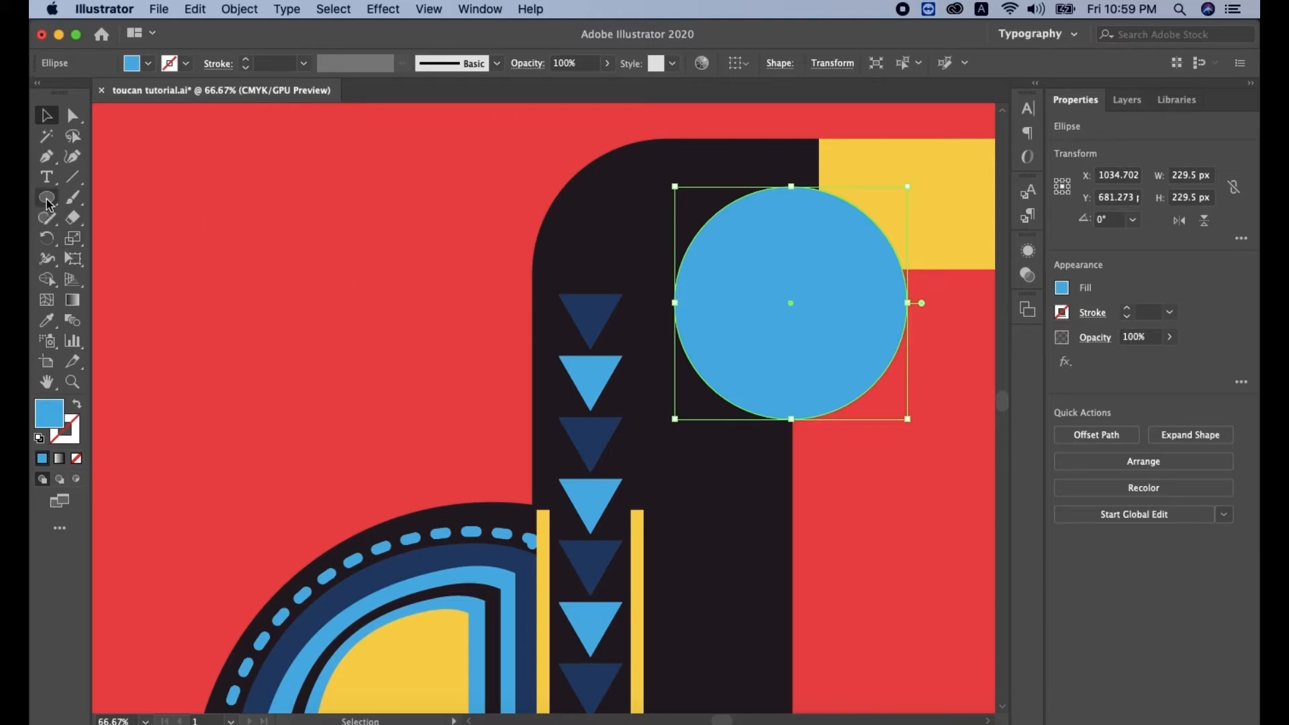
# Step: Cover the circle's right half with a rectangle about 115 × 290 px and remove that half using Shape Builder
pyautogui.moveTo(47, 203); pyautogui.dragTo(102, 197)
pyautogui.moveTo(791, 164); pyautogui.dragTo(908, 458)
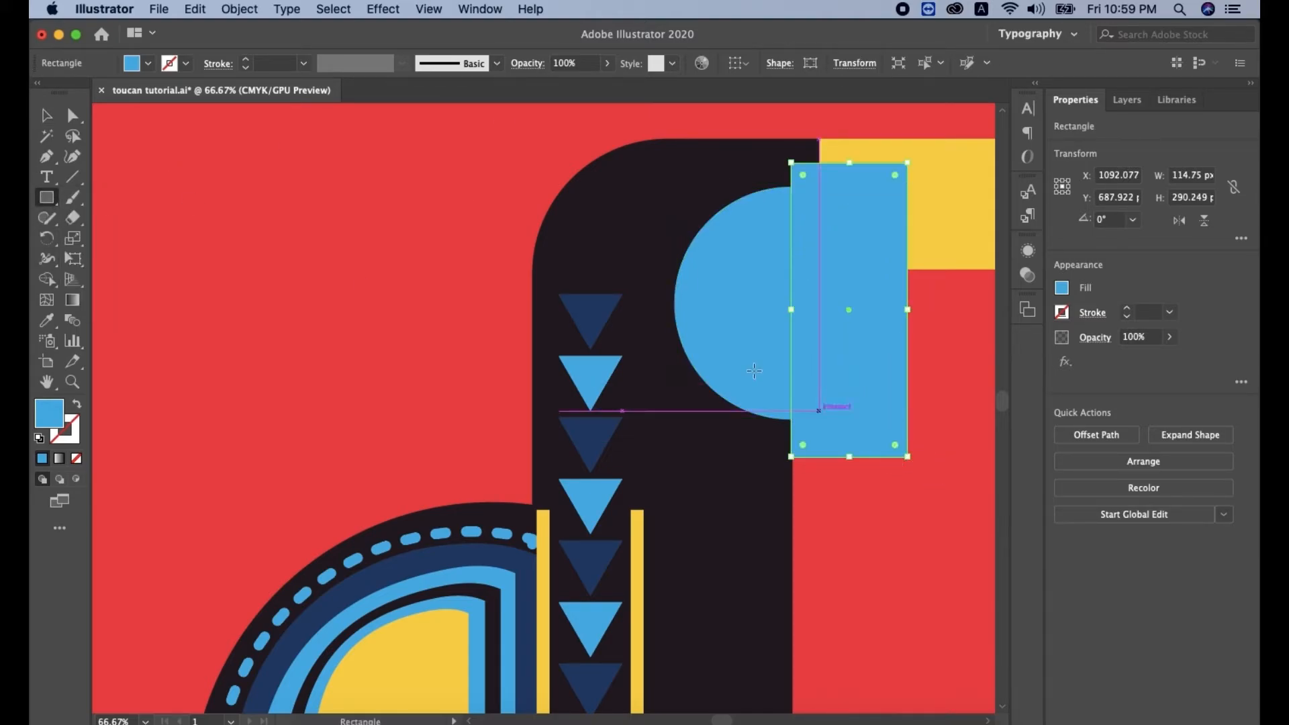
pyautogui.click(43, 114)
pyautogui.keyDown('shift'); pyautogui.click(711, 314); pyautogui.keyUp('shift')
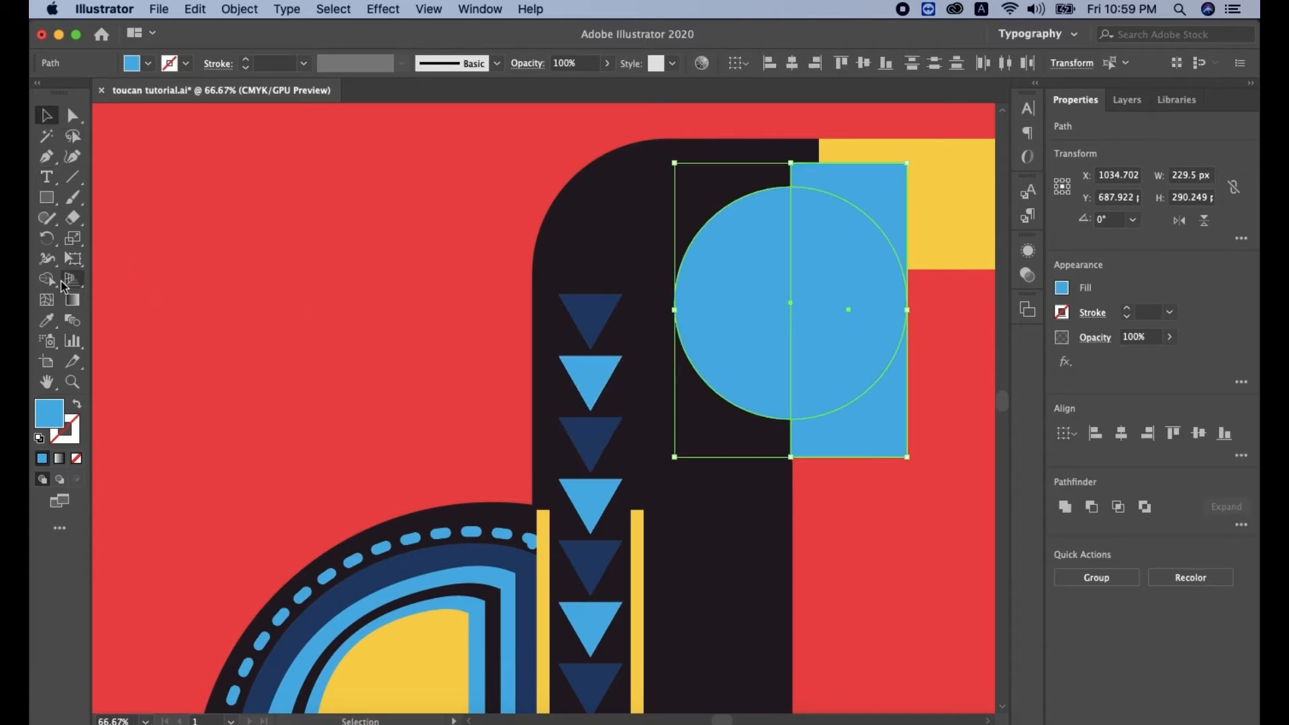
pyautogui.click(47, 279)
pyautogui.moveTo(851, 261); pyautogui.dragTo(876, 430)
pyautogui.click(46, 116)
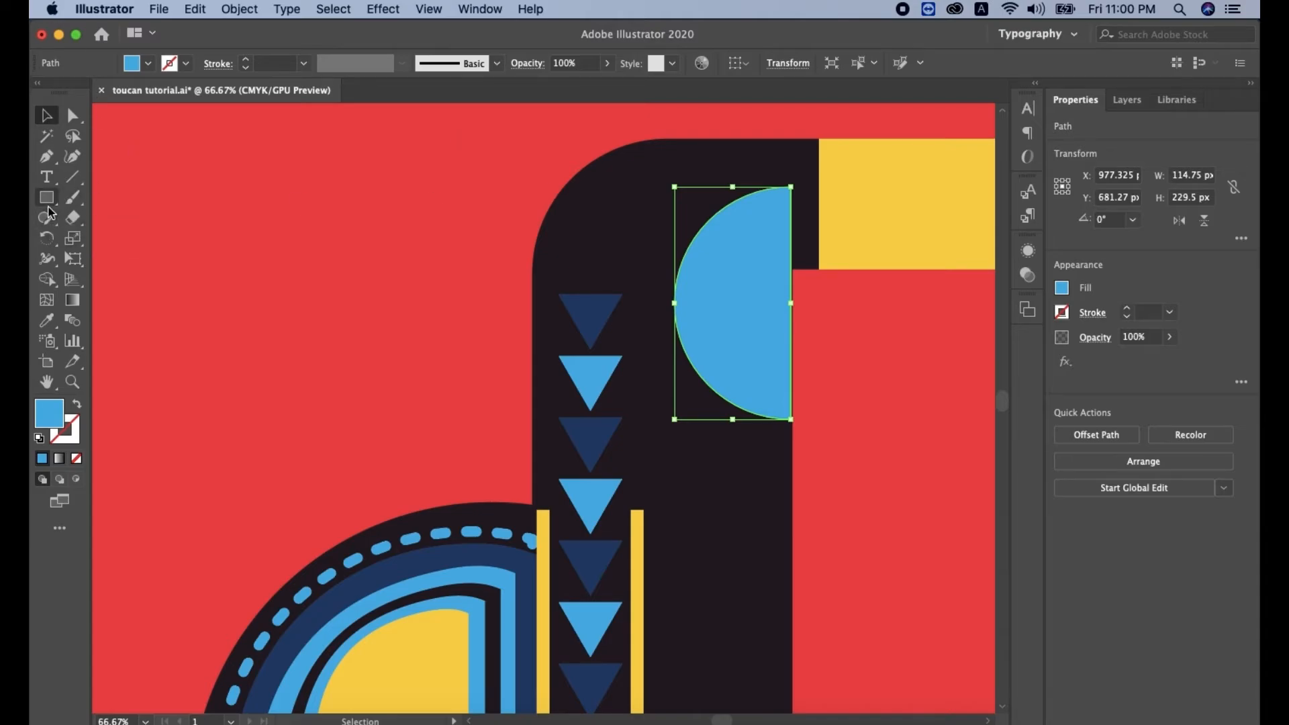
# Step: Paste a copy of the semicircle exactly over the original and cover its lower half with a rectangle about 135 × 115 px
pyautogui.press('super+v')
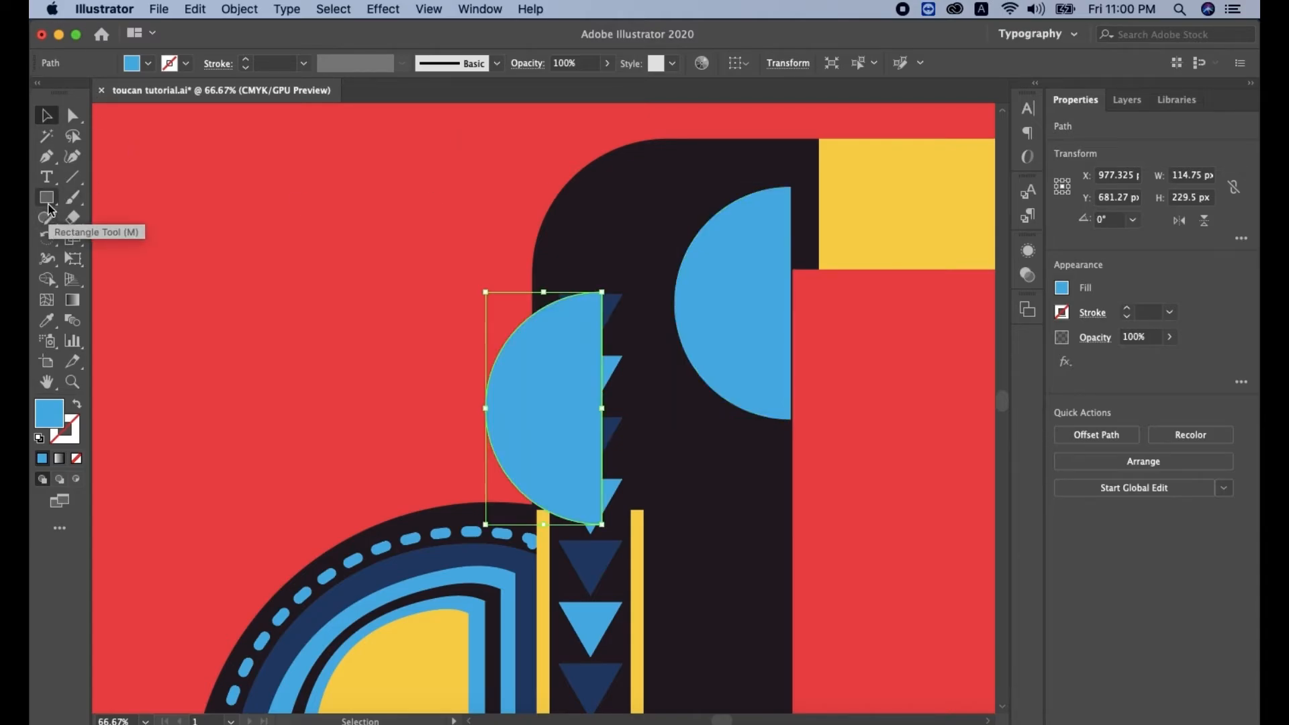
pyautogui.moveTo(549, 402); pyautogui.dragTo(738, 301)
pyautogui.press('m')
pyautogui.moveTo(657, 299)
pyautogui.mouseDown()
pyautogui.moveTo(814, 429)
pyautogui.moveTo(793, 419)
pyautogui.mouseUp()
pyautogui.click(47, 116)
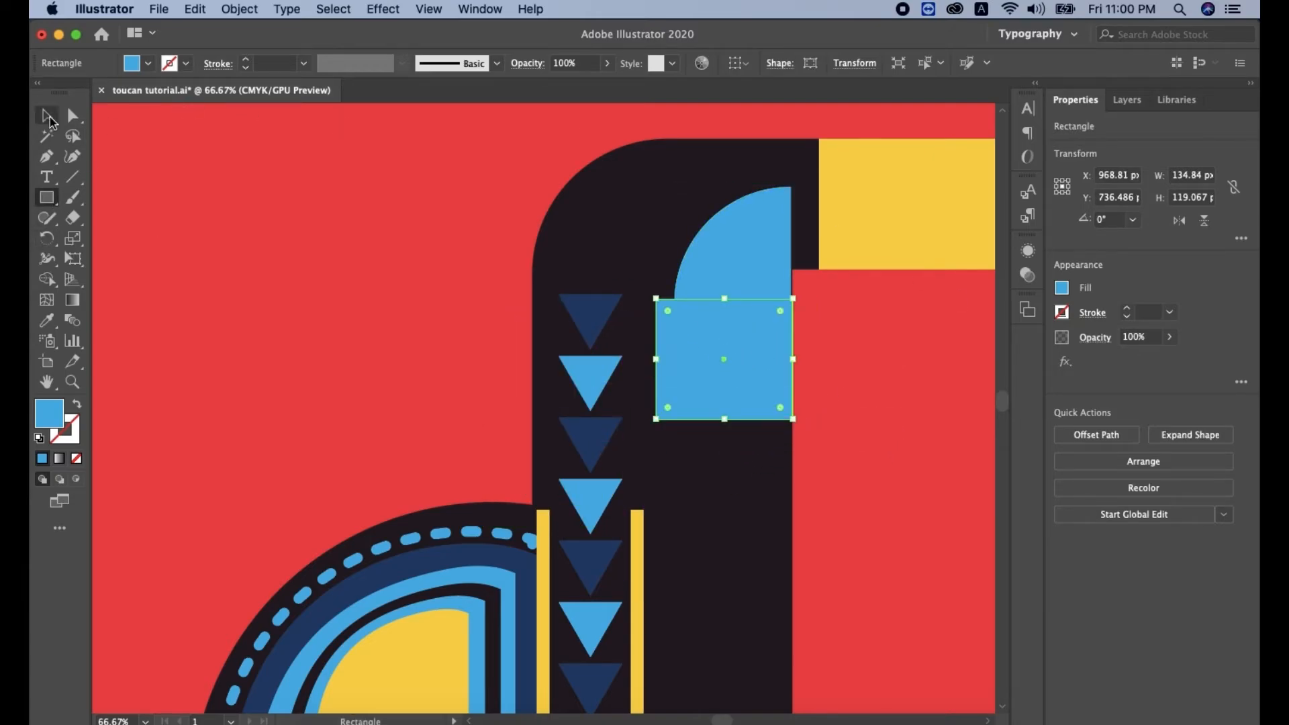
pyautogui.click(722, 262)
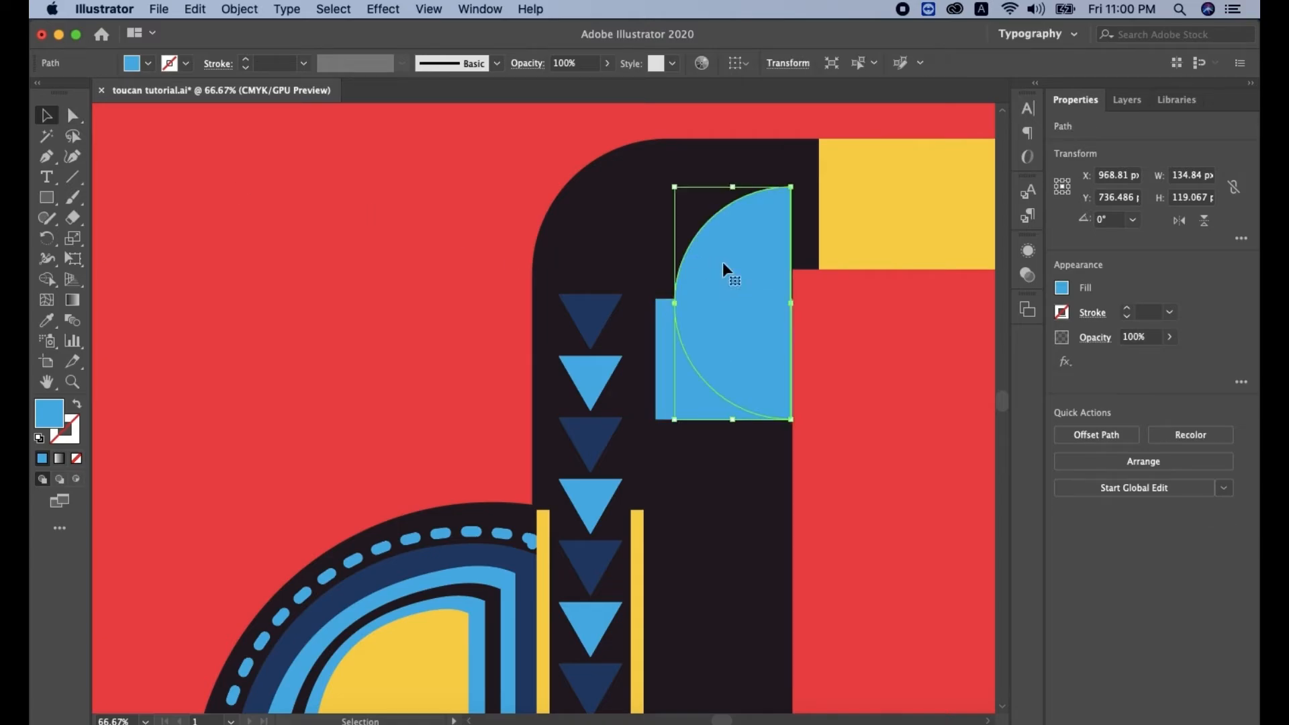
pyautogui.click(661, 320)
pyautogui.moveTo(725, 299); pyautogui.dragTo(725, 302)
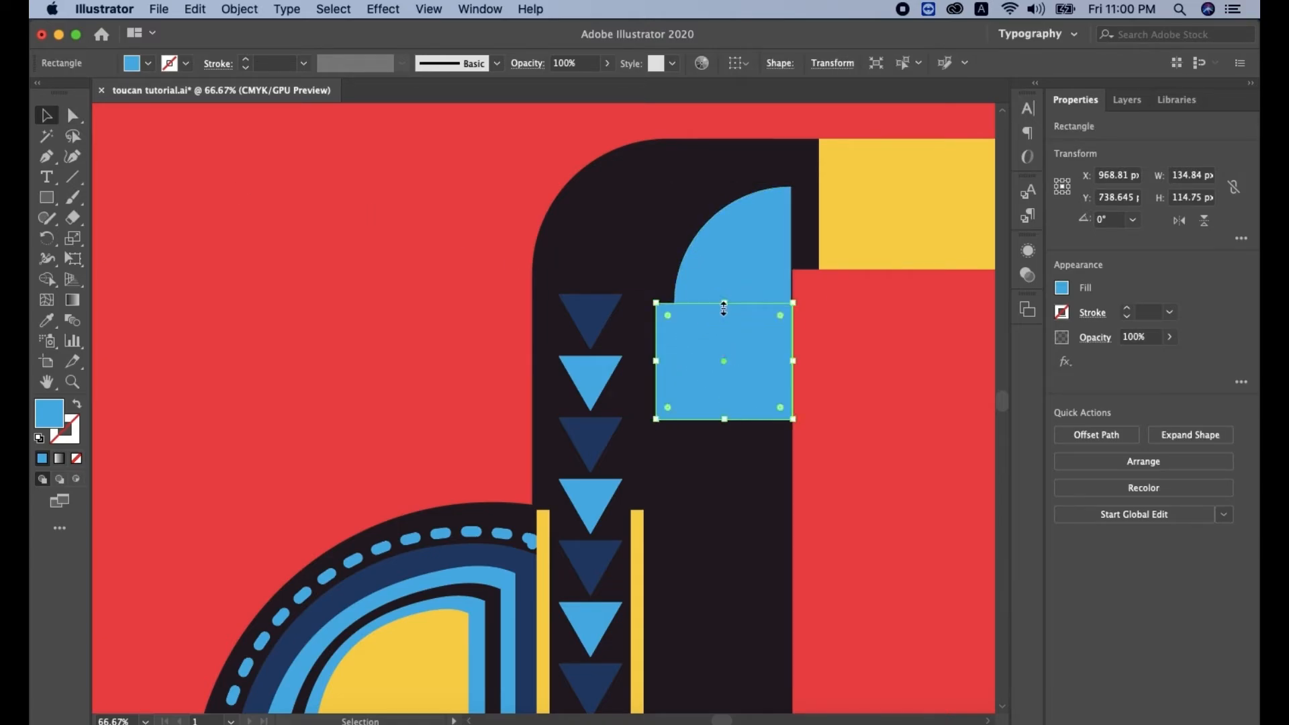
# Step: Use Shape Builder to remove the rectangle and the lower half of the semicircle copy, keeping its upper quarter circle
pyautogui.keyDown('shift'); pyautogui.click(723, 267); pyautogui.keyUp('shift')
pyautogui.click(47, 278)
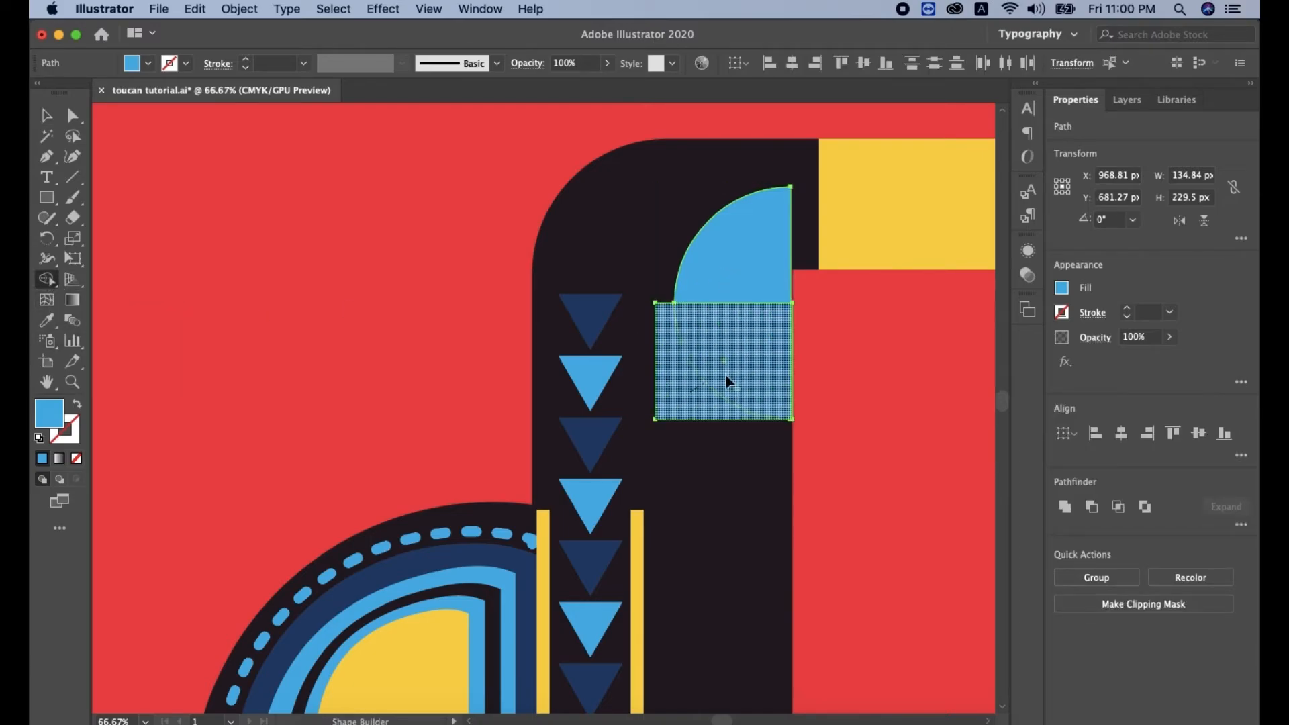
pyautogui.keyDown('alt'); pyautogui.click(671, 359); pyautogui.keyUp('alt')
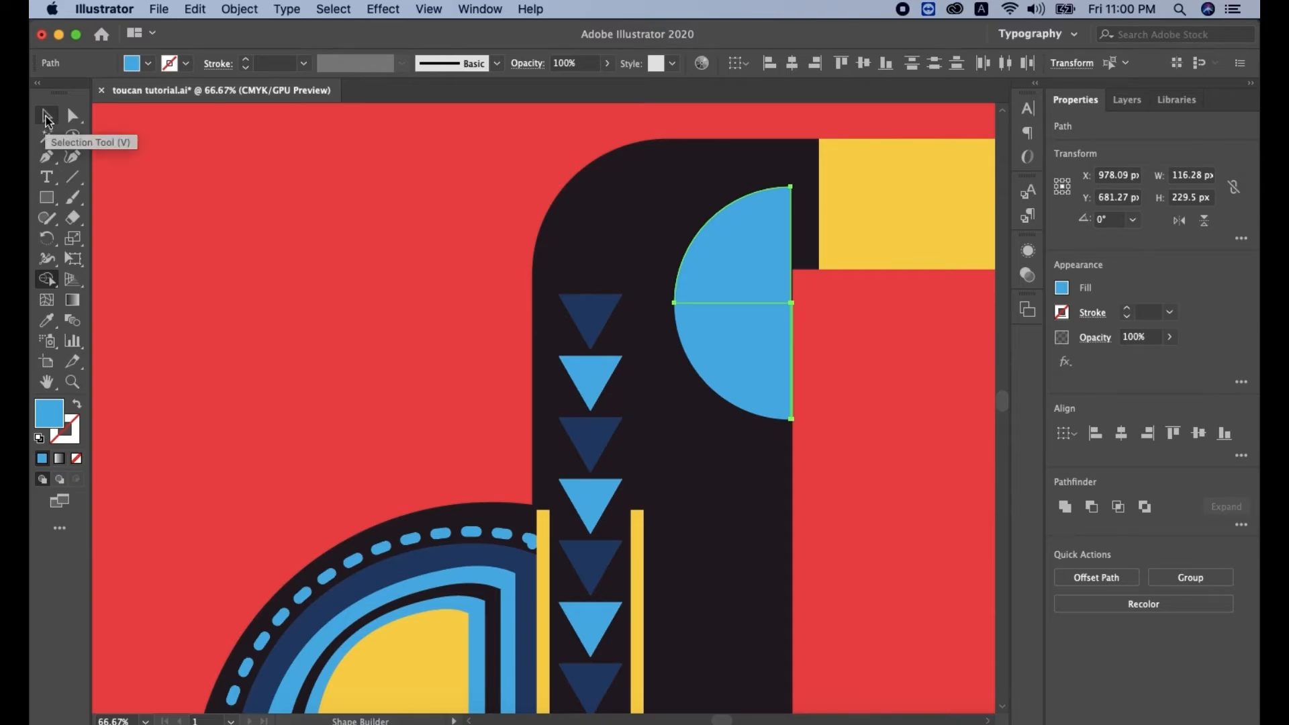
pyautogui.click(47, 117)
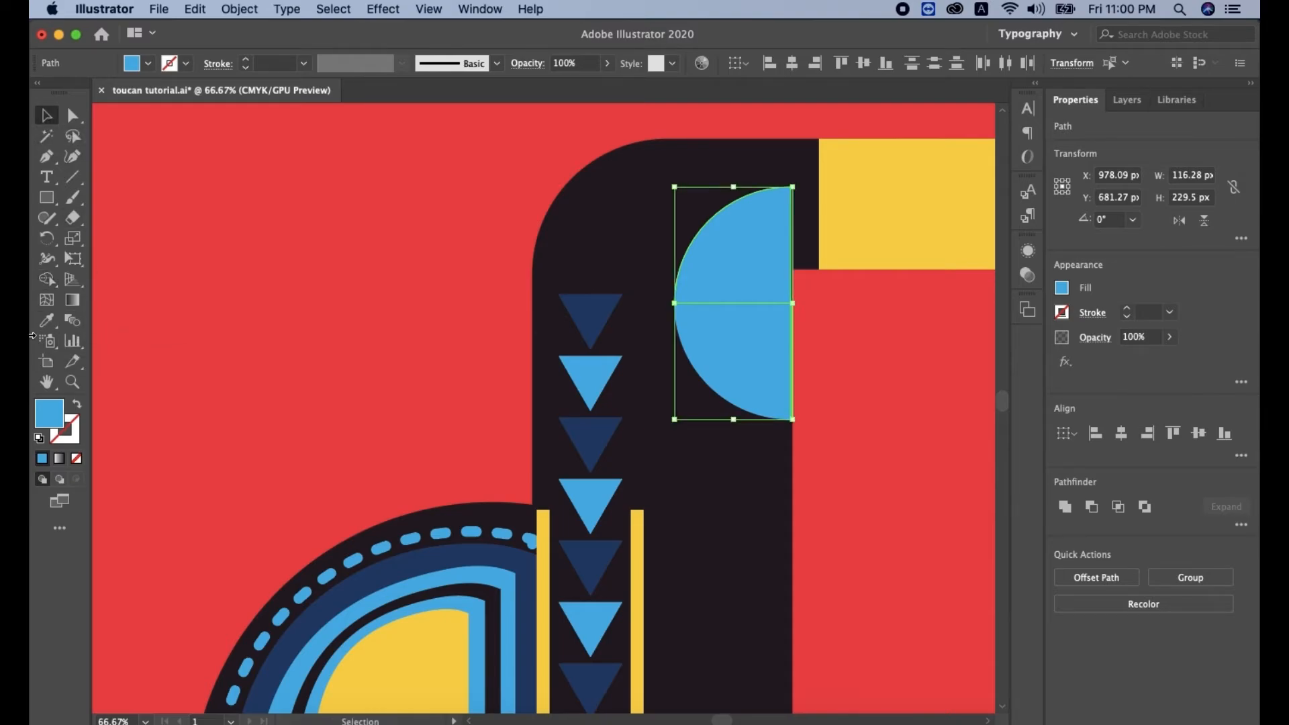
# Step: Recolour the upper quarter circle with the yellow sampled from the wing
pyautogui.click(46, 322)
pyautogui.click(435, 673)
pyautogui.click(46, 117)
# Step: Recolour the underlying light blue semicircle with the cream palette swatch
pyautogui.click(771, 363)
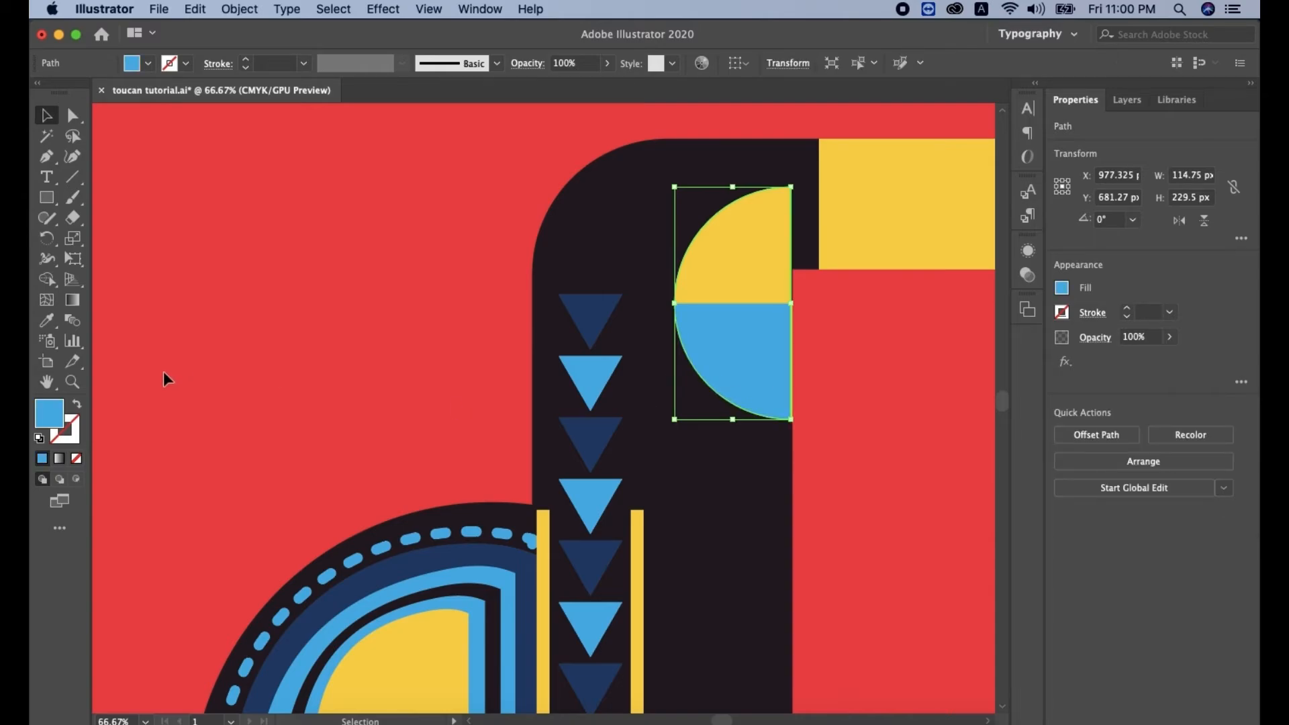
pyautogui.press('super+minus')
pyautogui.press('super+minus')
pyautogui.press('super+minus')
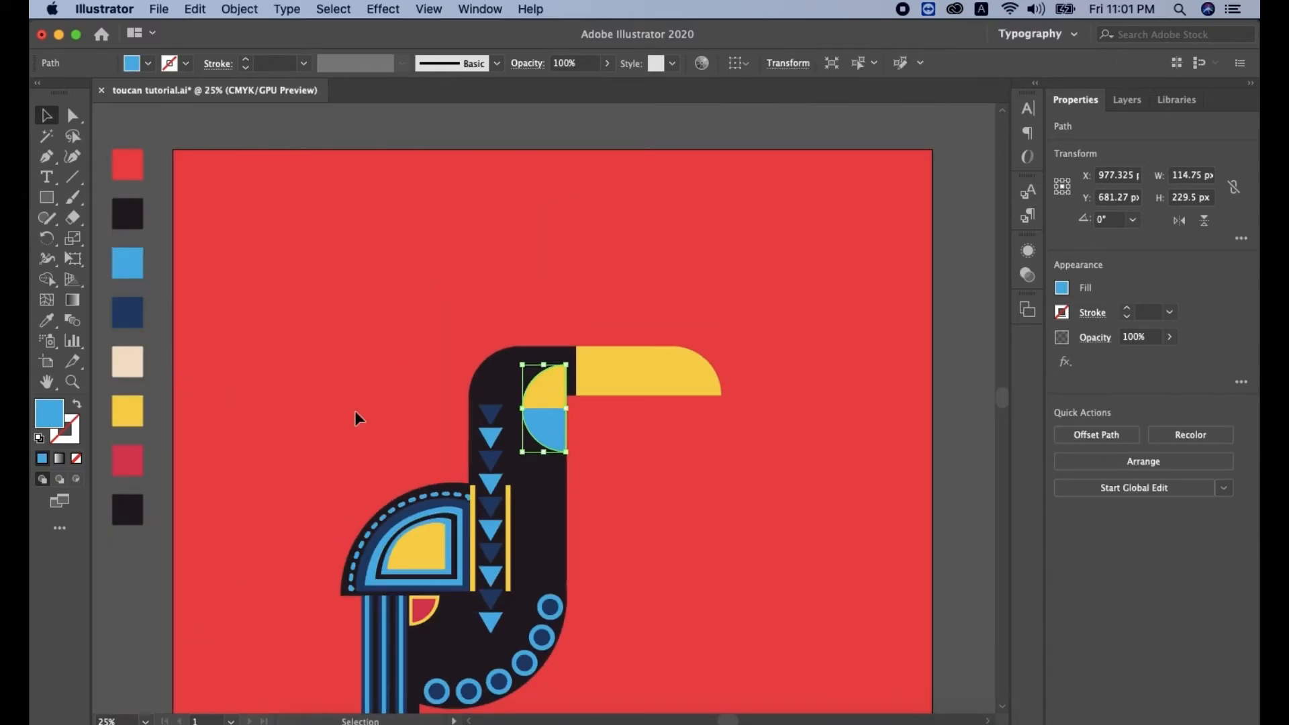
pyautogui.click(46, 321)
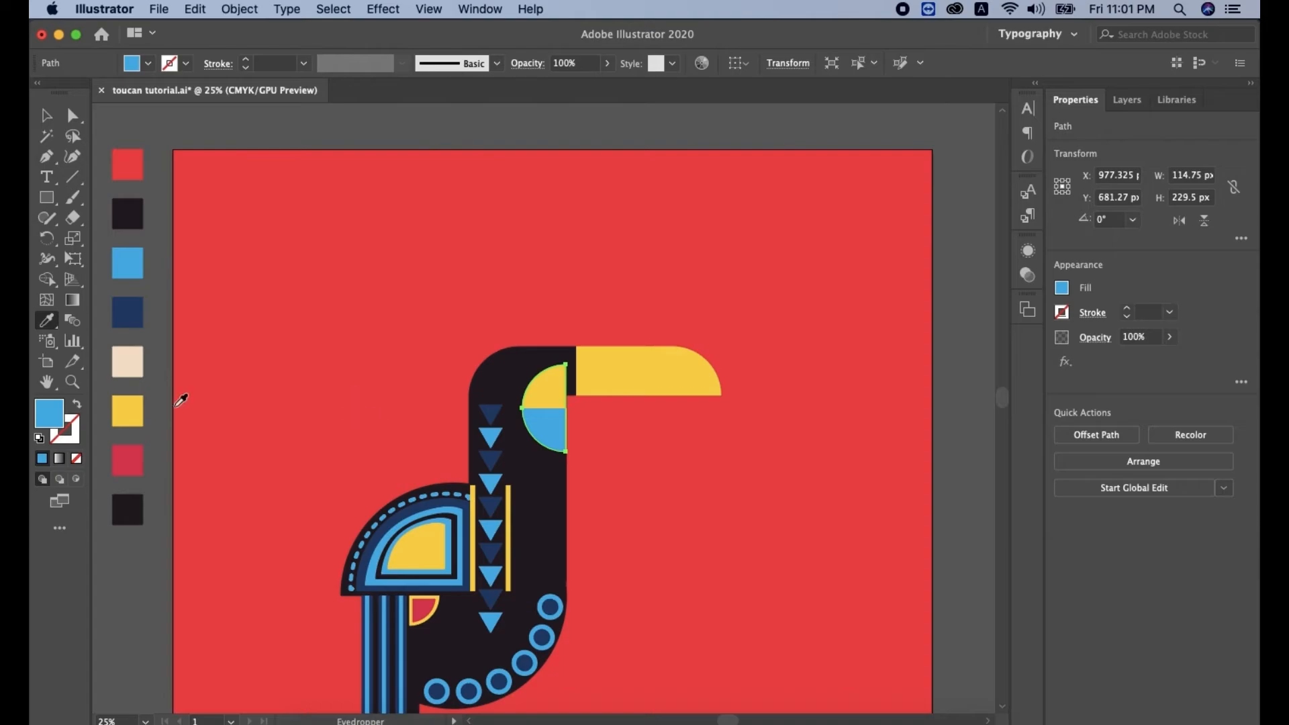
pyautogui.click(134, 363)
pyautogui.click(46, 115)
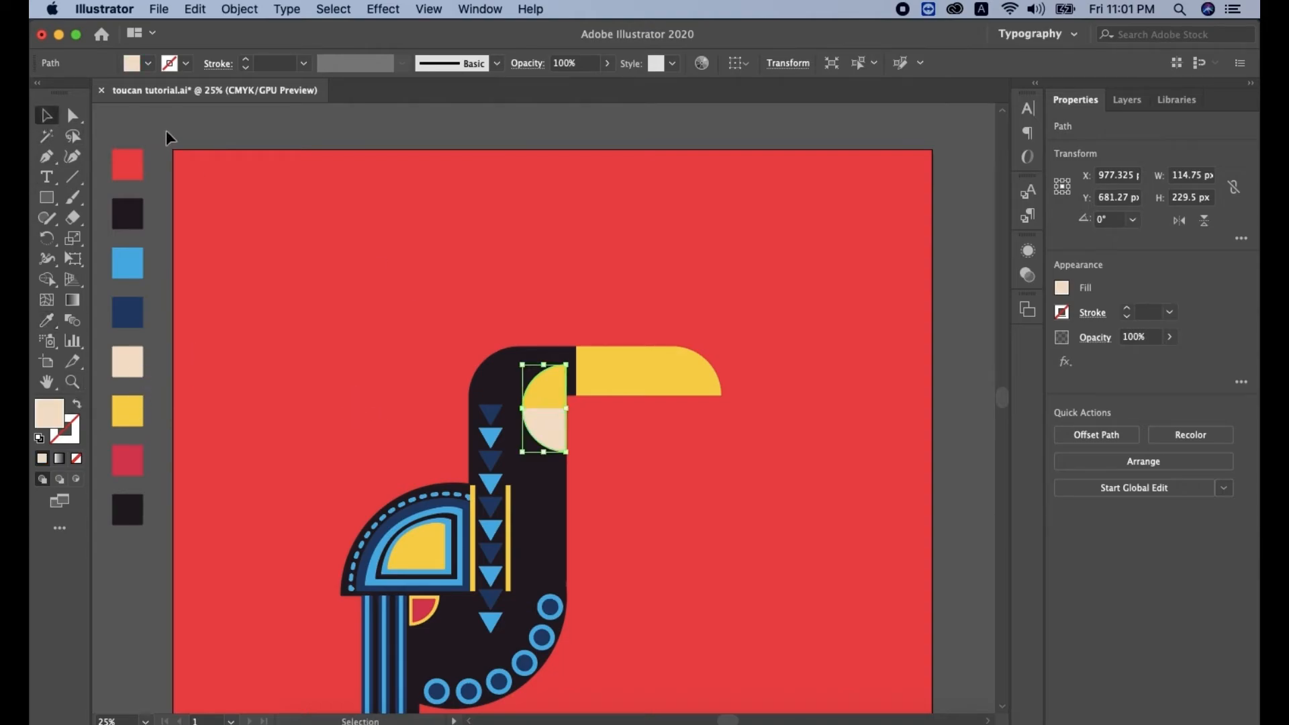
pyautogui.click(166, 131)
# Step: Draw a cream rectangle about 86 × 436 px along the neck's front edge below the face and fully round its two left corners
pyautogui.click(46, 198)
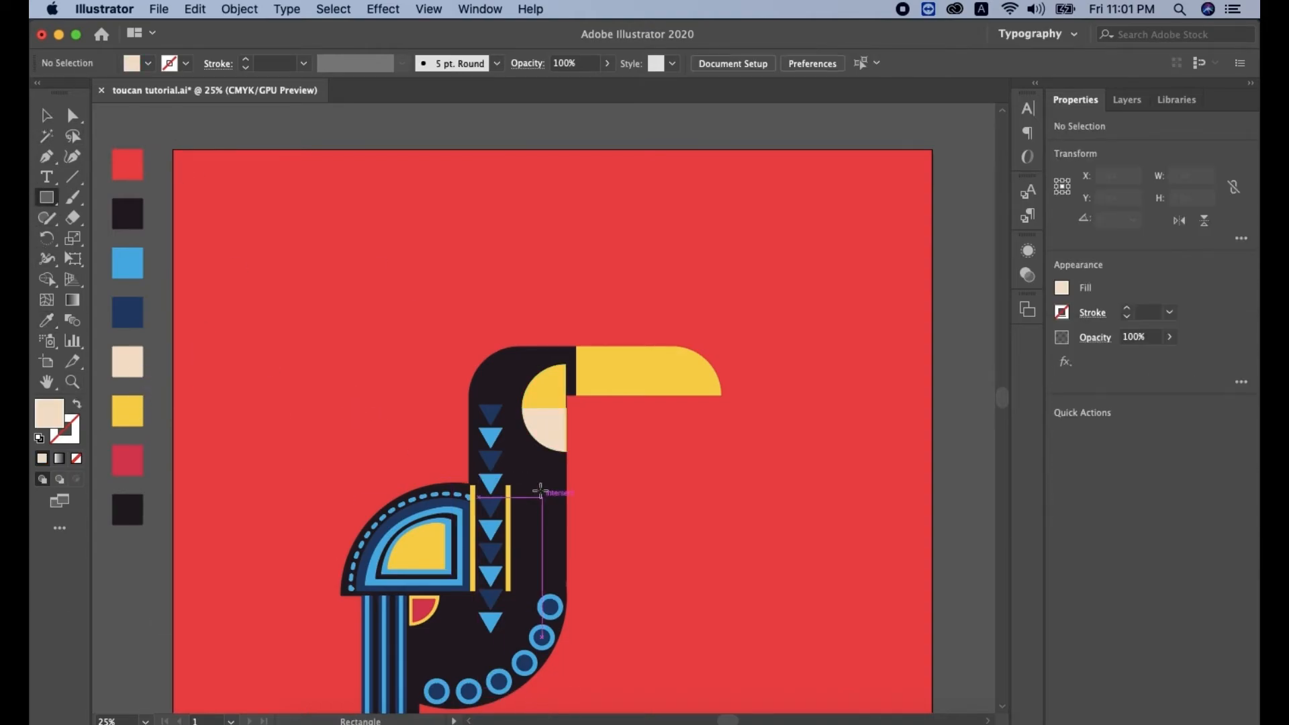
pyautogui.moveTo(533, 424); pyautogui.dragTo(568, 591)
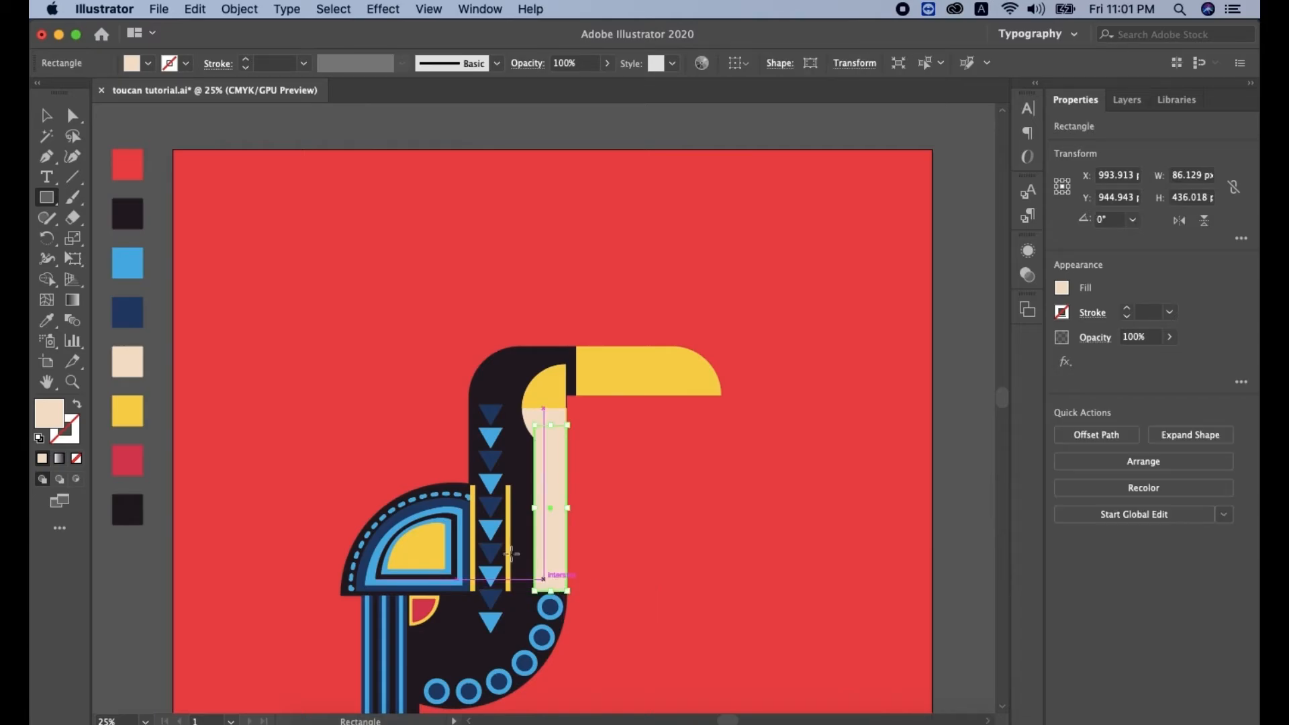
pyautogui.click(73, 115)
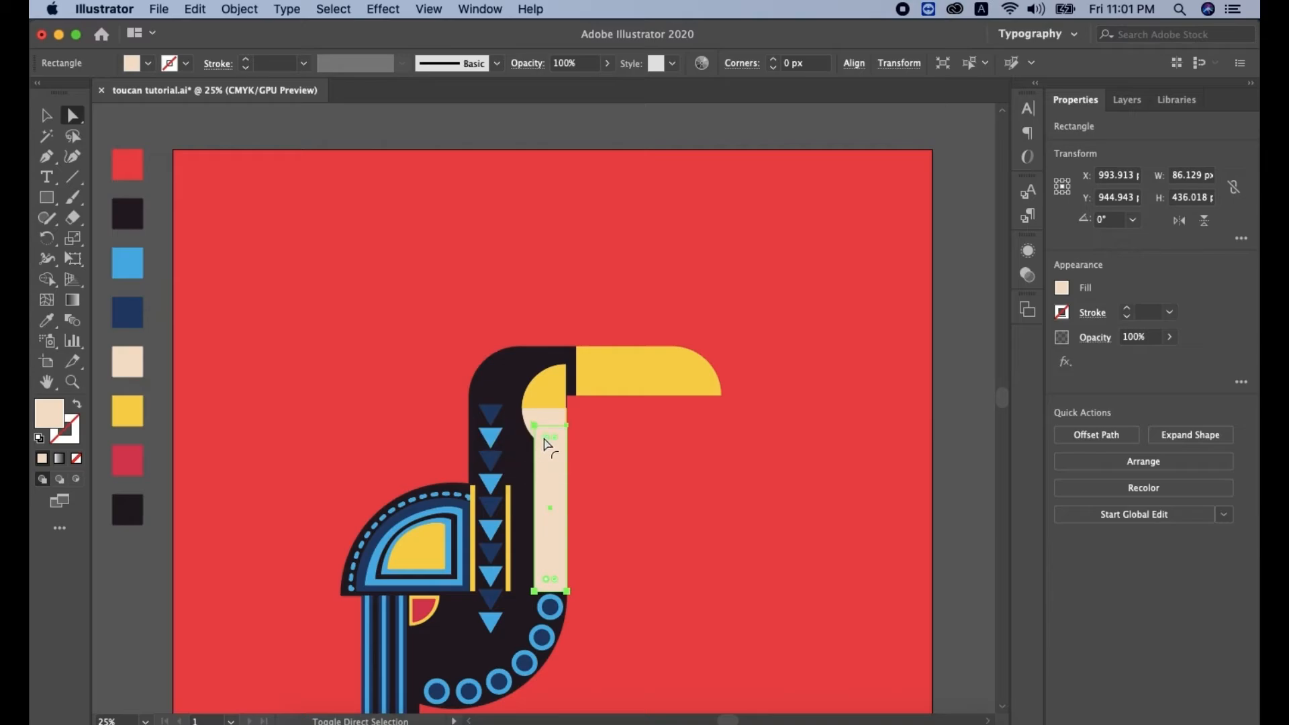
pyautogui.moveTo(545, 444); pyautogui.dragTo(581, 456)
pyautogui.press('v')
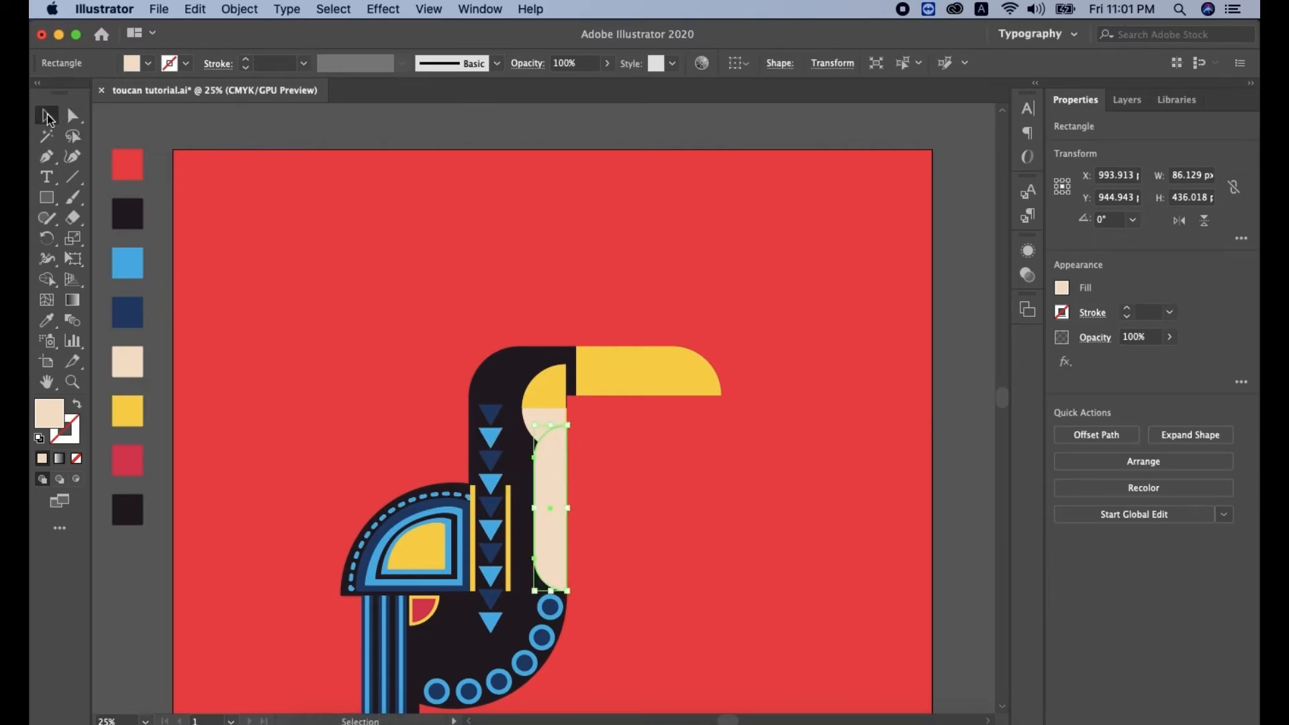
pyautogui.click(644, 470)
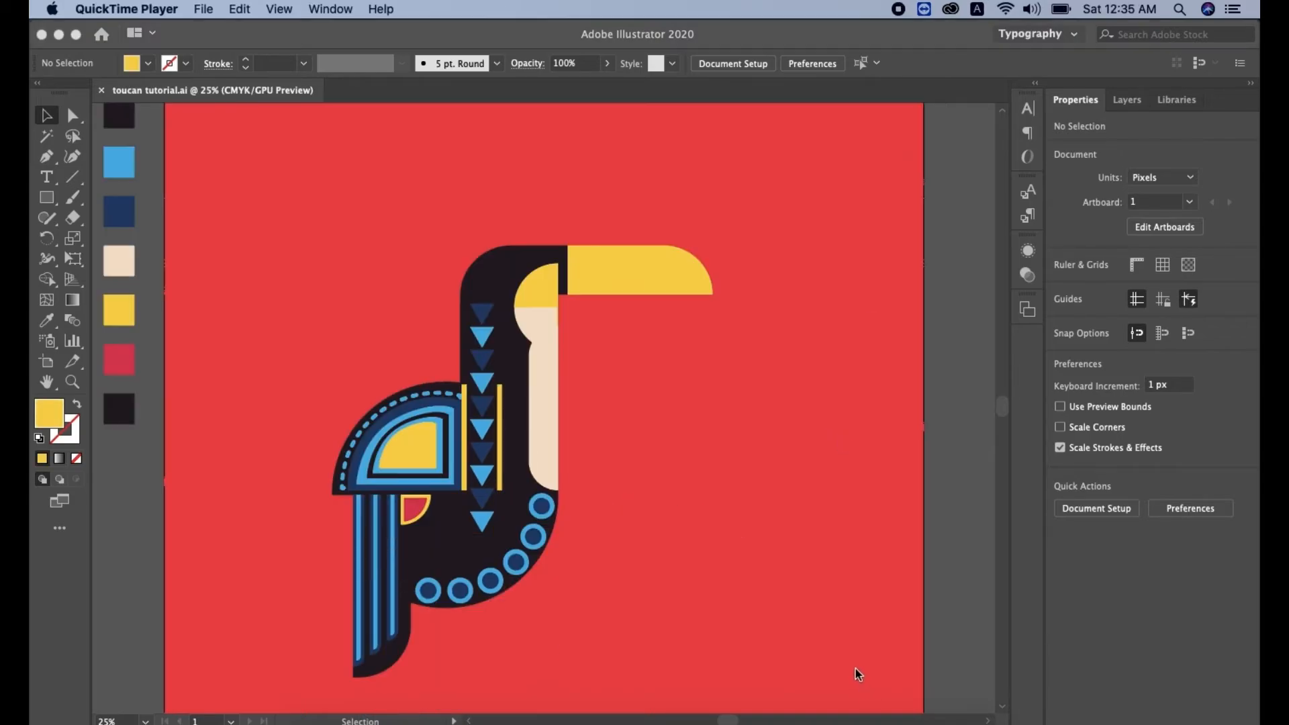
# Step: Copy the uppermost ringed circle from the chest, paste it onto the face as the eye, and nudge it 40 px up onto the yellow
pyautogui.click(58, 118)
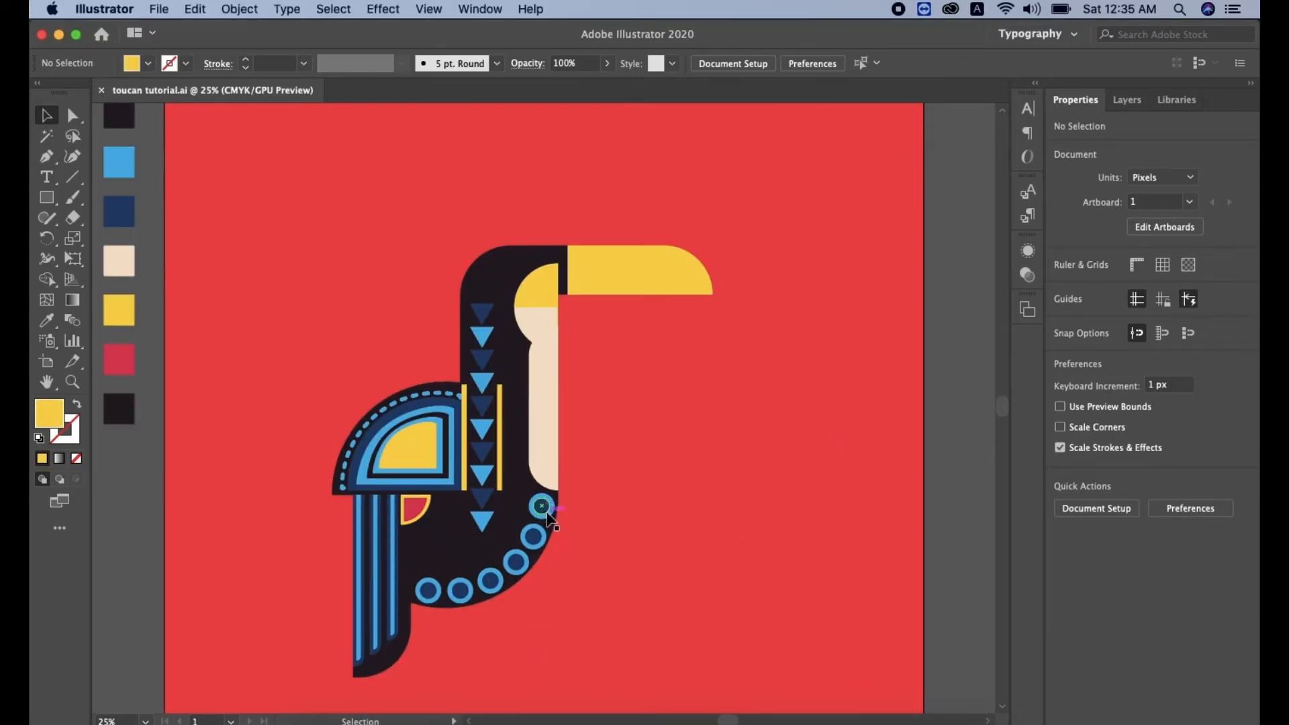
pyautogui.click(546, 513)
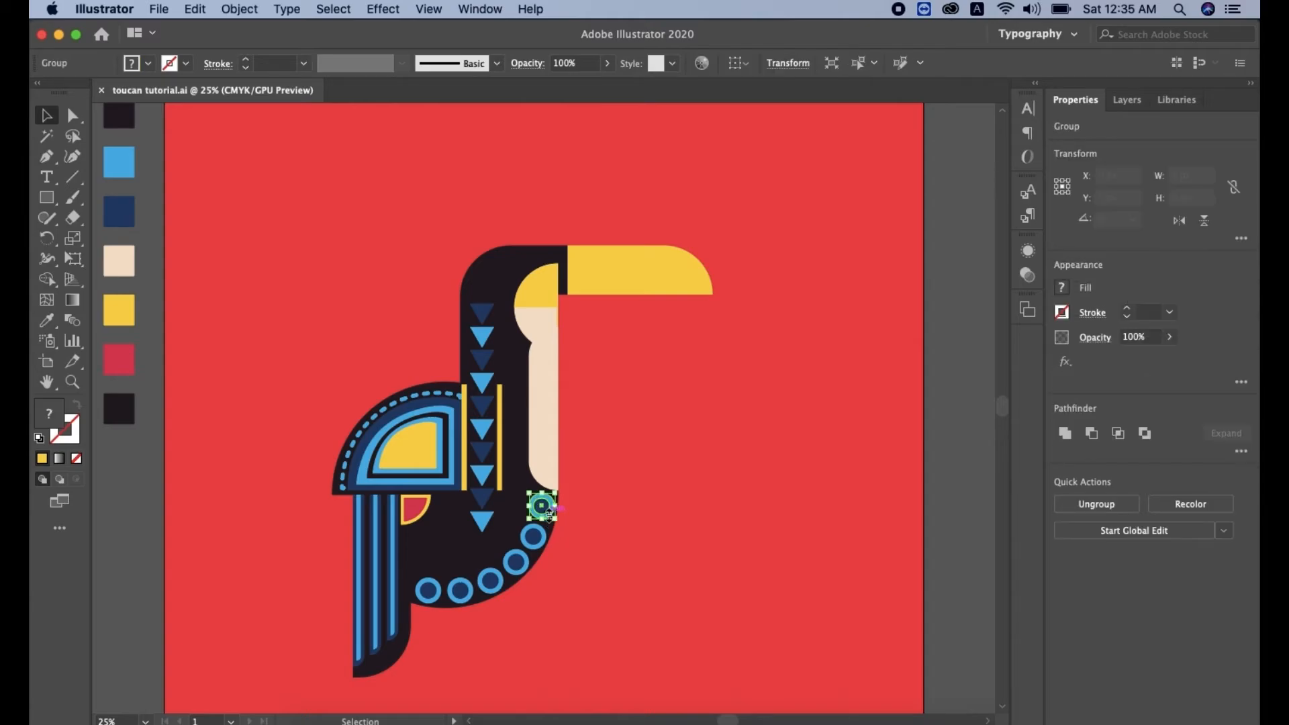
pyautogui.click(586, 514)
pyautogui.click(547, 511)
pyautogui.press('super+c')
pyautogui.scroll(3, 624, 440)
pyautogui.press('super+v')
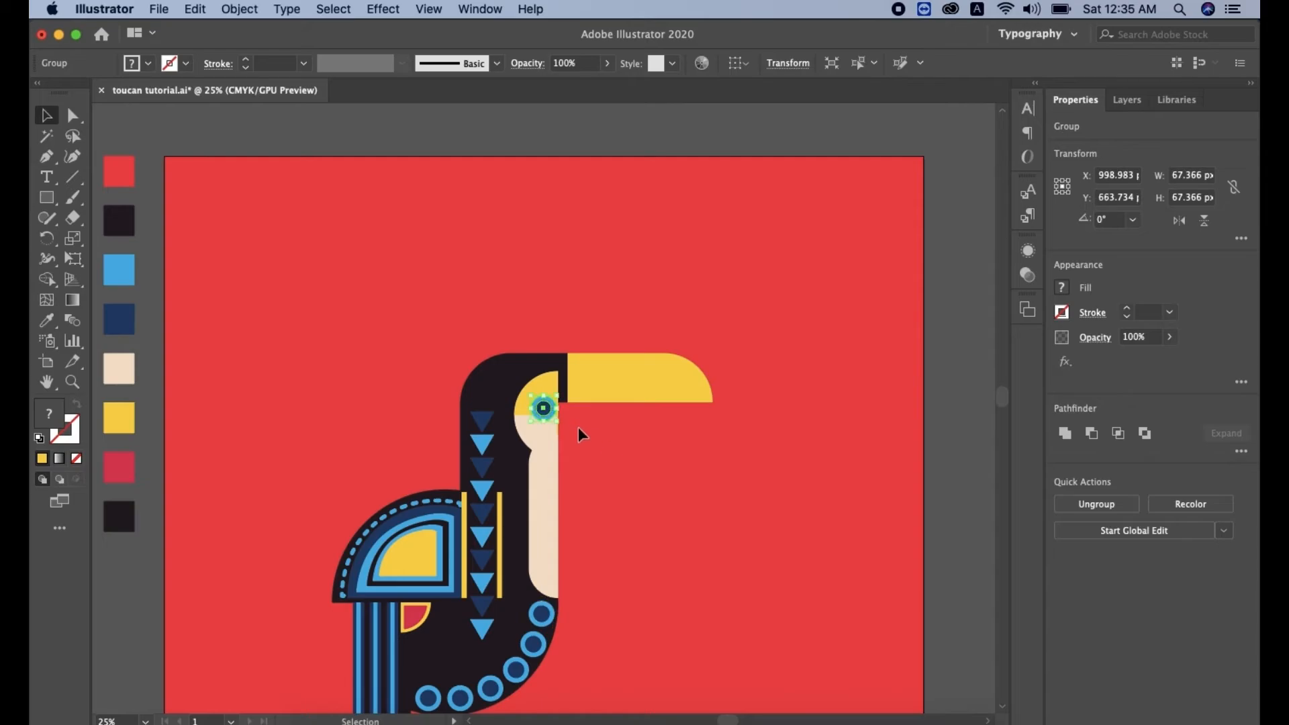
pyautogui.hotkey('shift', 'Up')
pyautogui.hotkey('shift', 'Up')
pyautogui.hotkey('shift', 'Up')
pyautogui.hotkey('shift', 'Up')
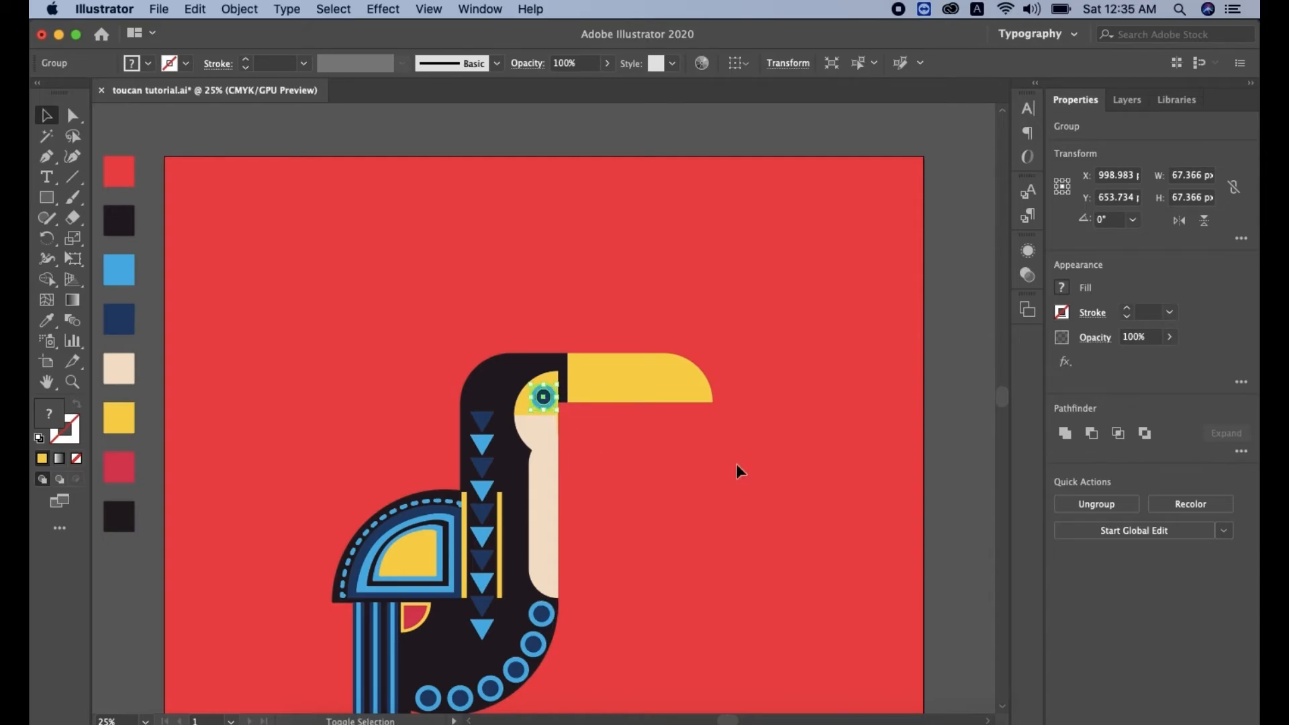
pyautogui.click(736, 463)
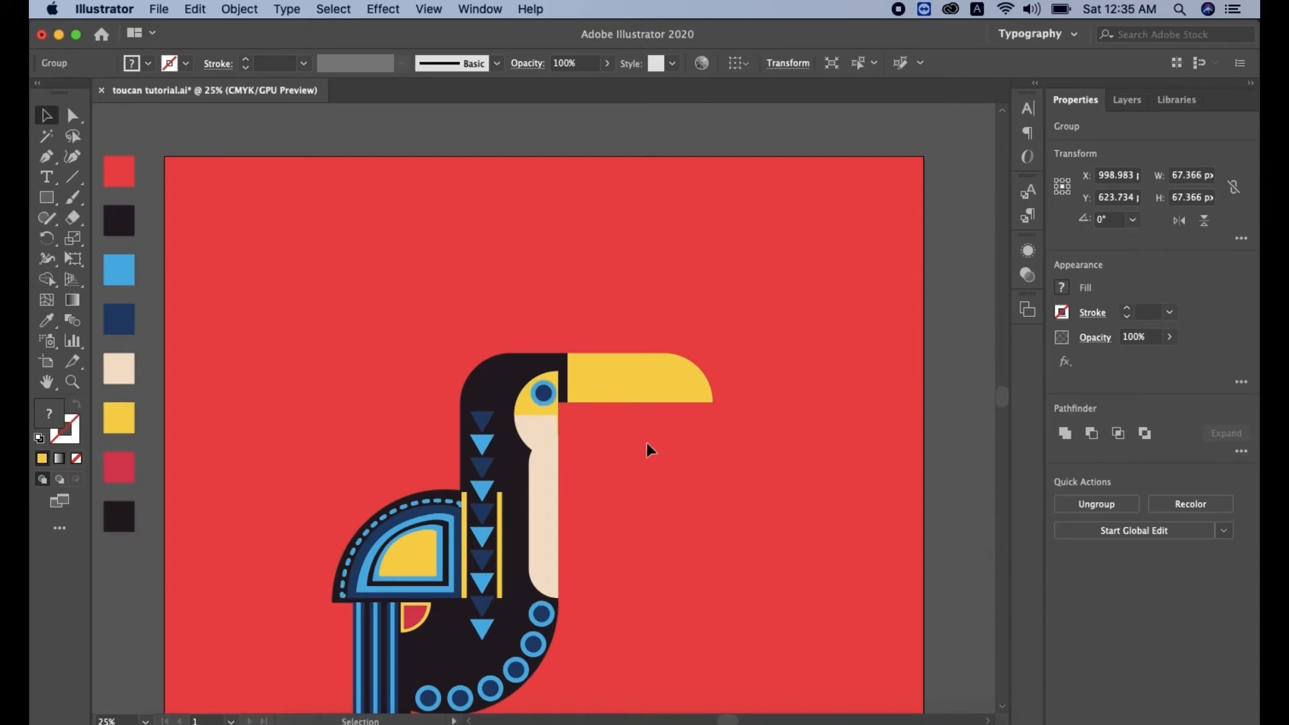
# Step: Scale the eye down about its centre to about 50 px in diameter
pyautogui.click(551, 405)
pyautogui.moveTo(554, 405); pyautogui.dragTo(561, 416)
pyautogui.click(578, 436)
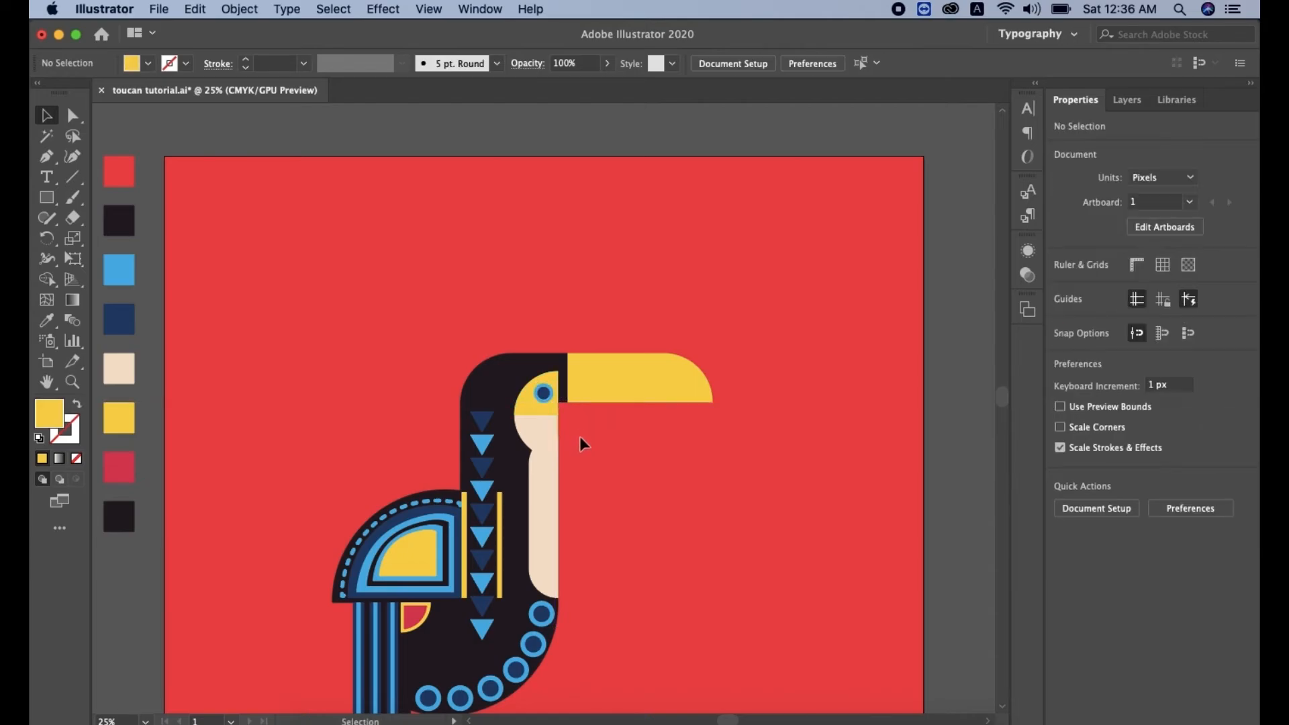
# Step: Recolour the inner circle of the eye group with the black palette swatch
pyautogui.click(544, 394)
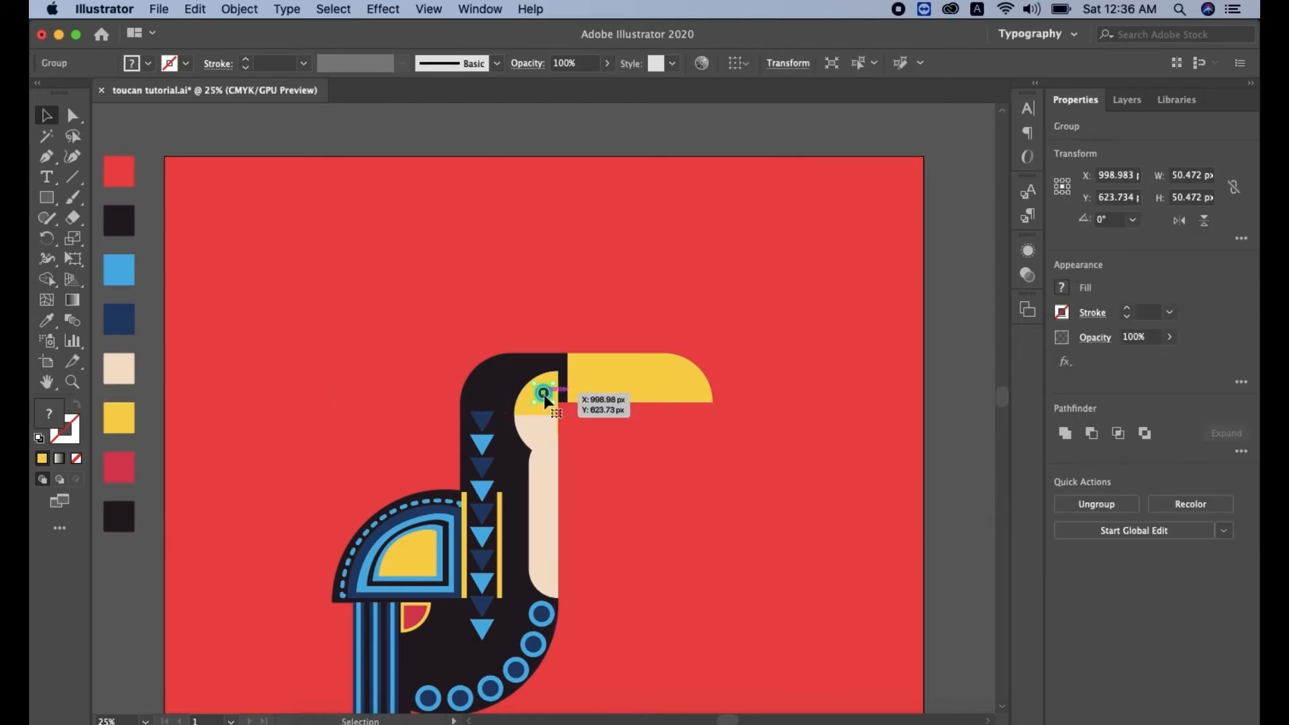
pyautogui.doubleClick(544, 395)
pyautogui.click(544, 395)
pyautogui.press('i')
pyautogui.click(116, 222)
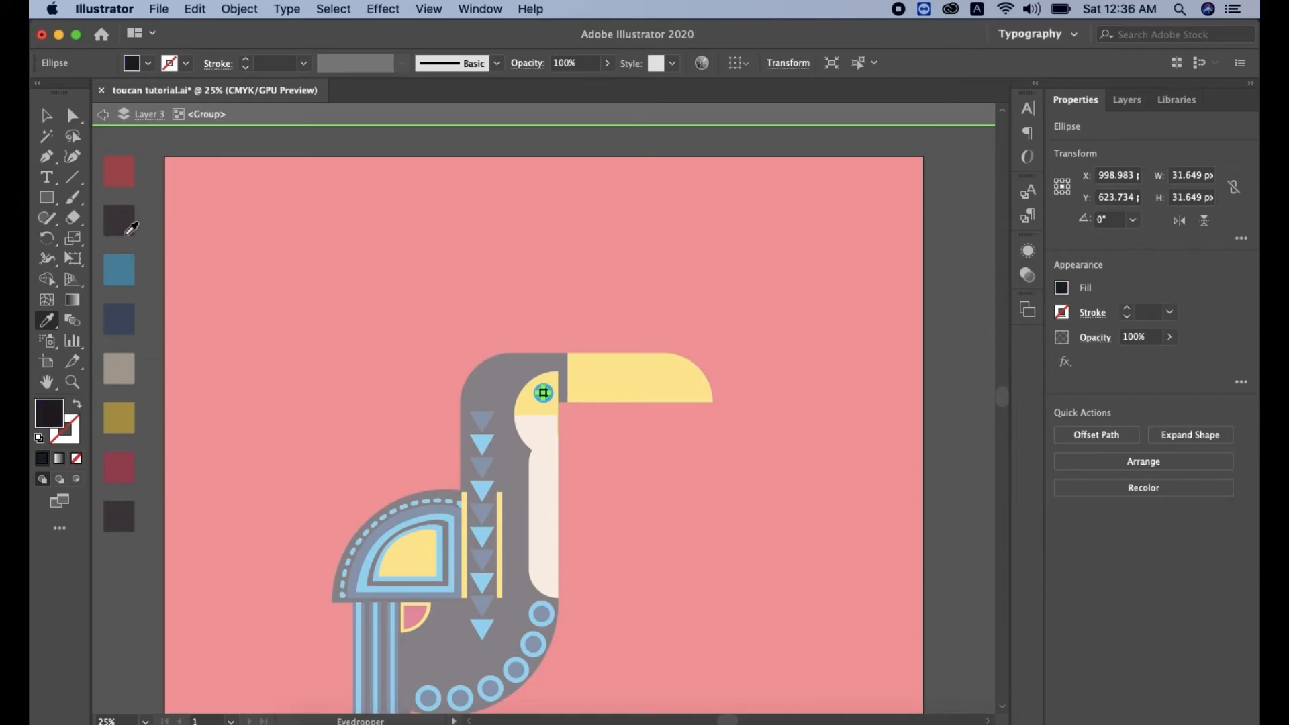
pyautogui.click(46, 117)
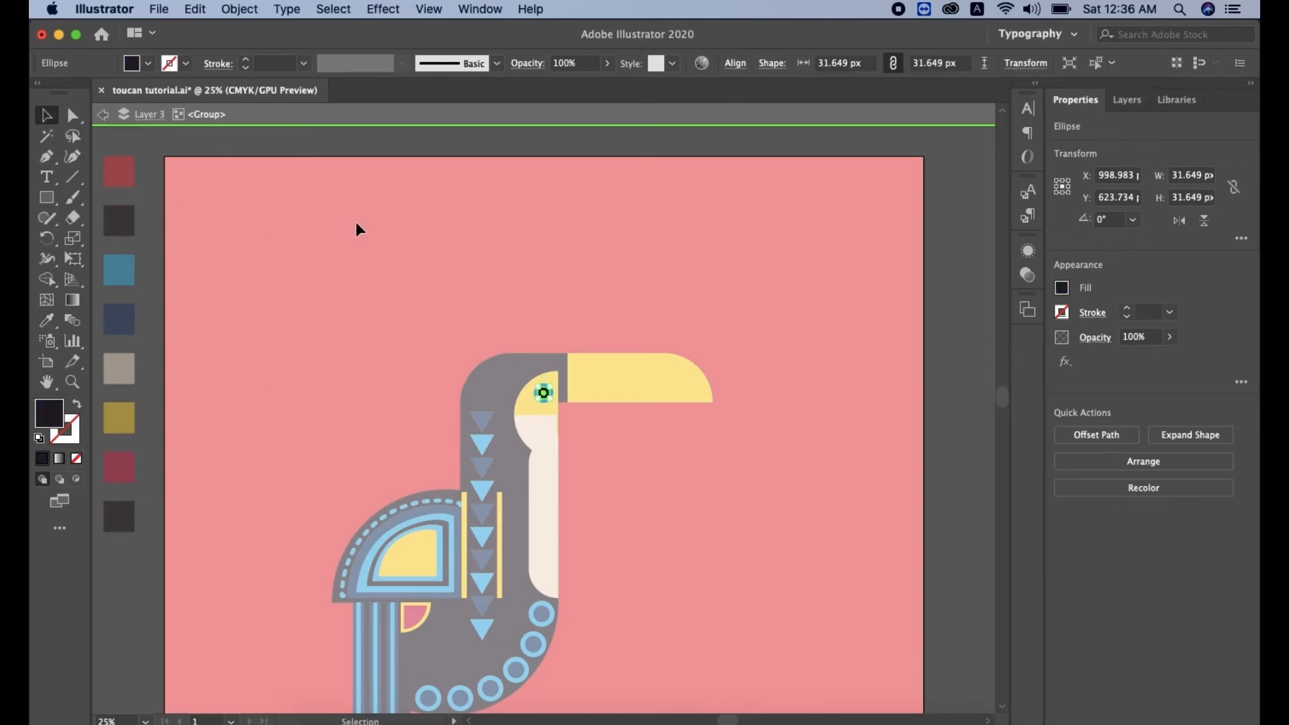
pyautogui.doubleClick(341, 401)
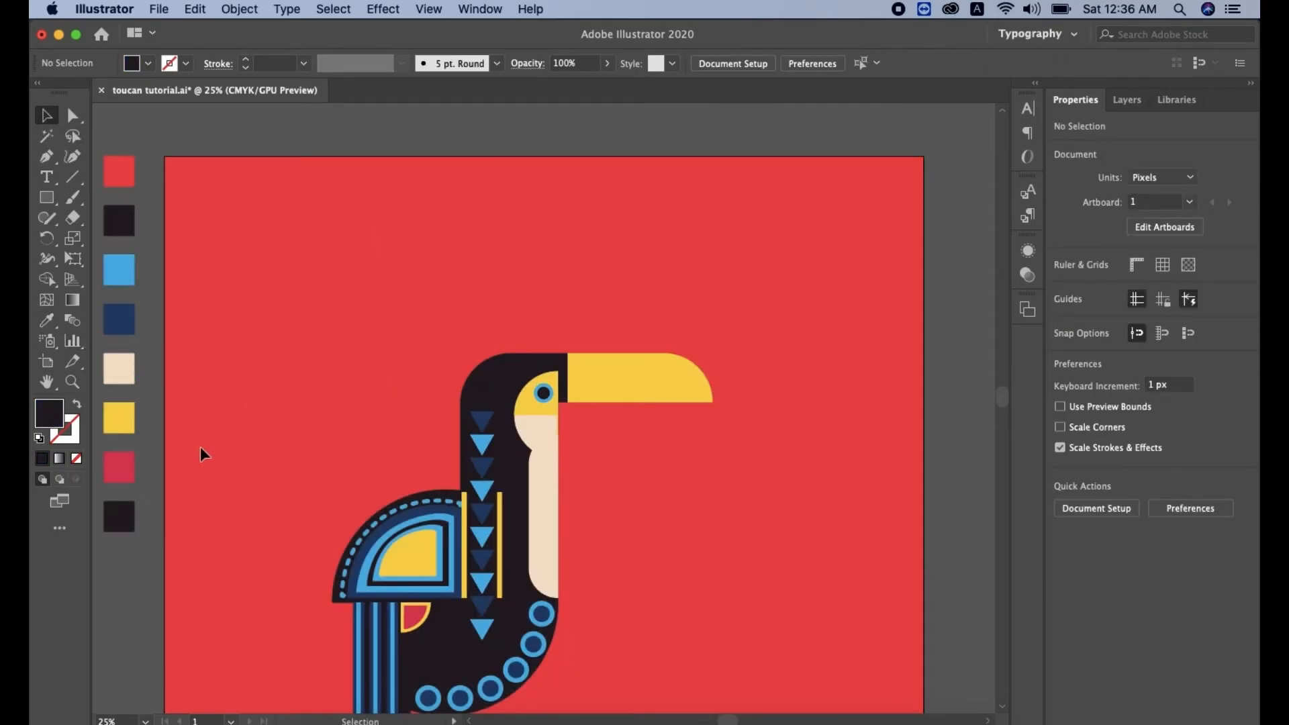
# Step: Draw a rectangle about 250 × 94 px across the head, fill it with the navy swatch, and fully round its upper left corner
pyautogui.click(46, 197)
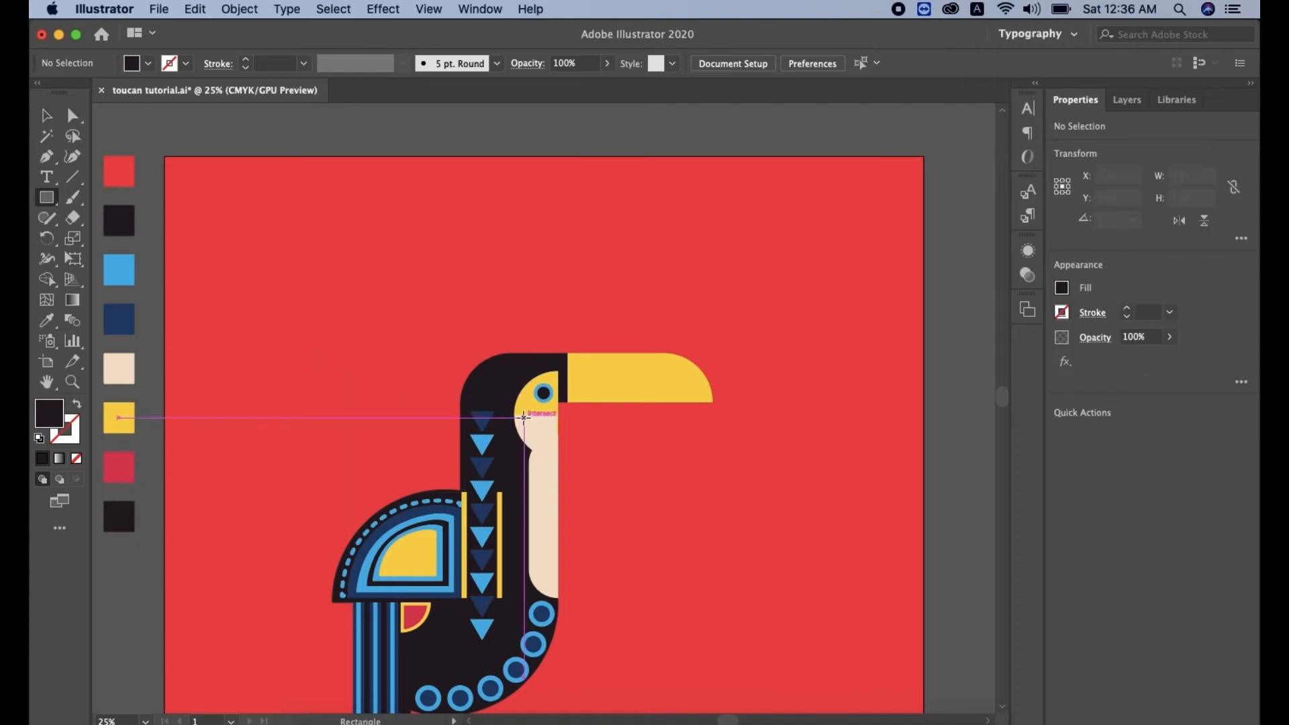
pyautogui.moveTo(469, 365); pyautogui.dragTo(517, 358)
pyautogui.press('v')
pyautogui.click(46, 321)
pyautogui.click(123, 323)
pyautogui.click(44, 112)
pyautogui.click(73, 115)
pyautogui.moveTo(482, 374); pyautogui.dragTo(512, 408)
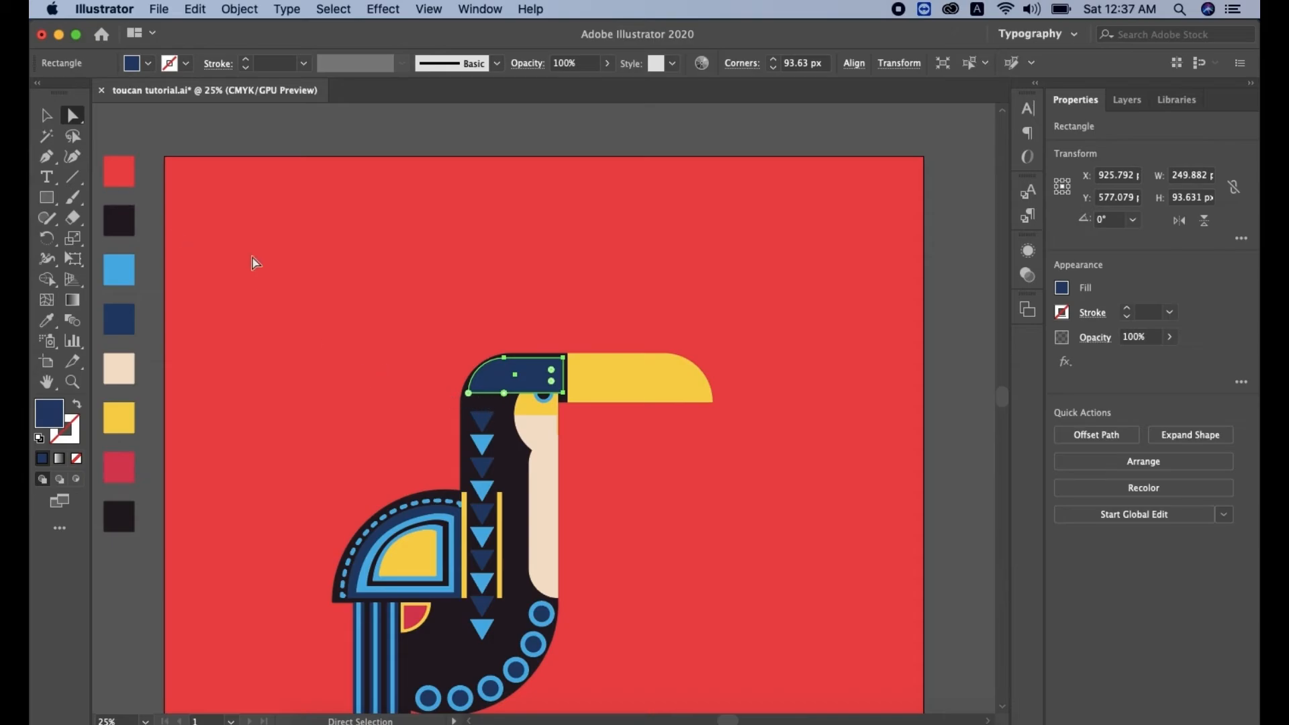
# Step: Narrow the navy head shape from its rear edge to about 237 px wide and arrange it behind the yellow face and eye
pyautogui.click(43, 117)
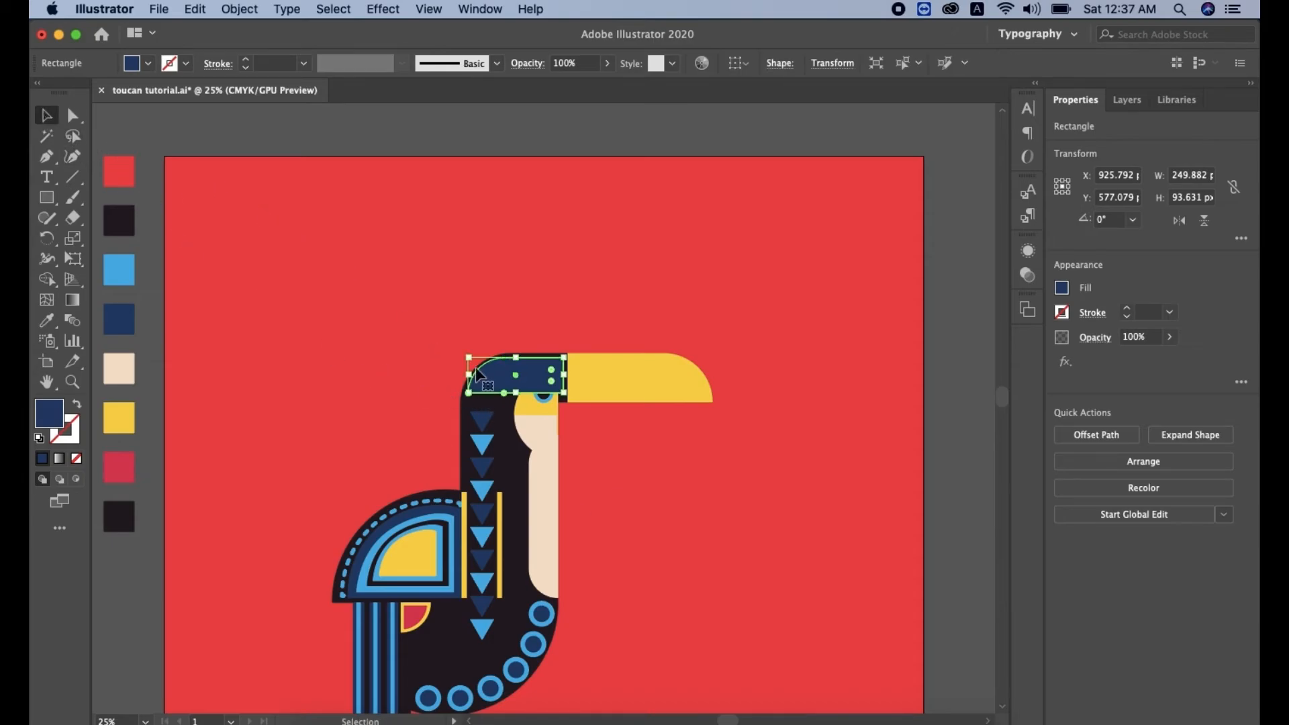
pyautogui.moveTo(469, 381); pyautogui.dragTo(474, 381)
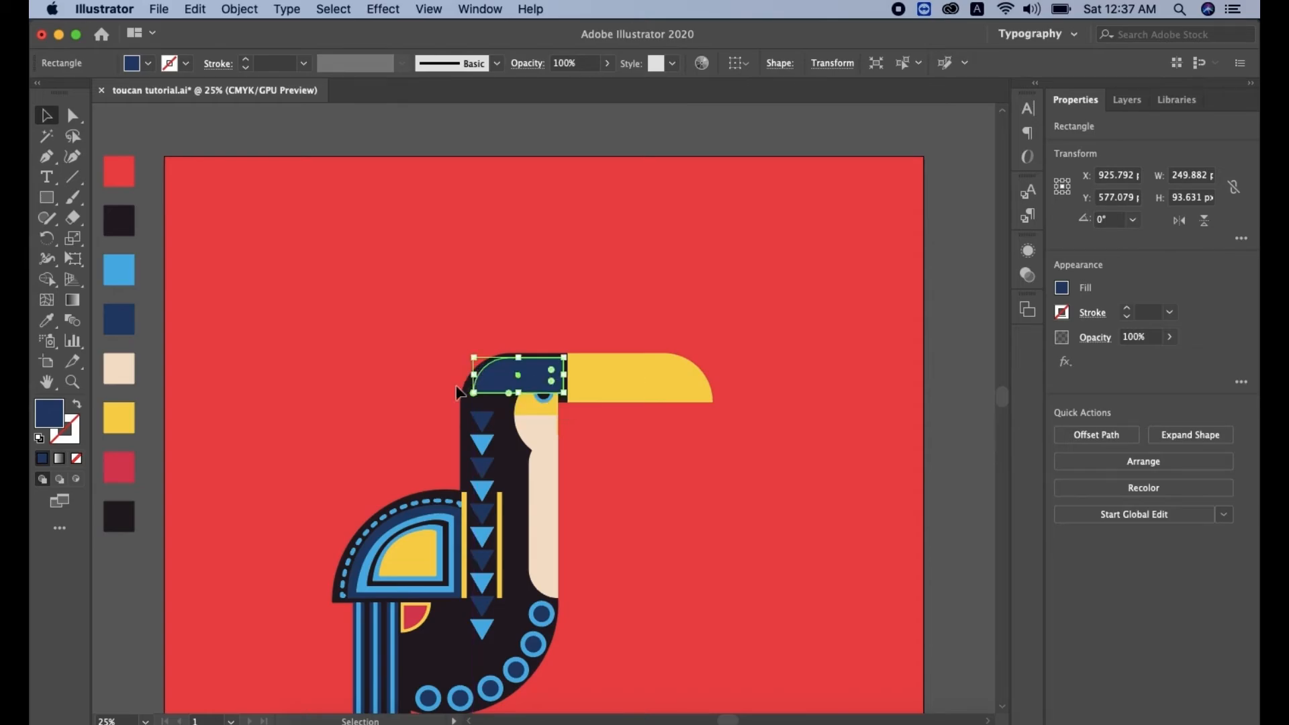
pyautogui.press('super+shift+a')
pyautogui.press('a')
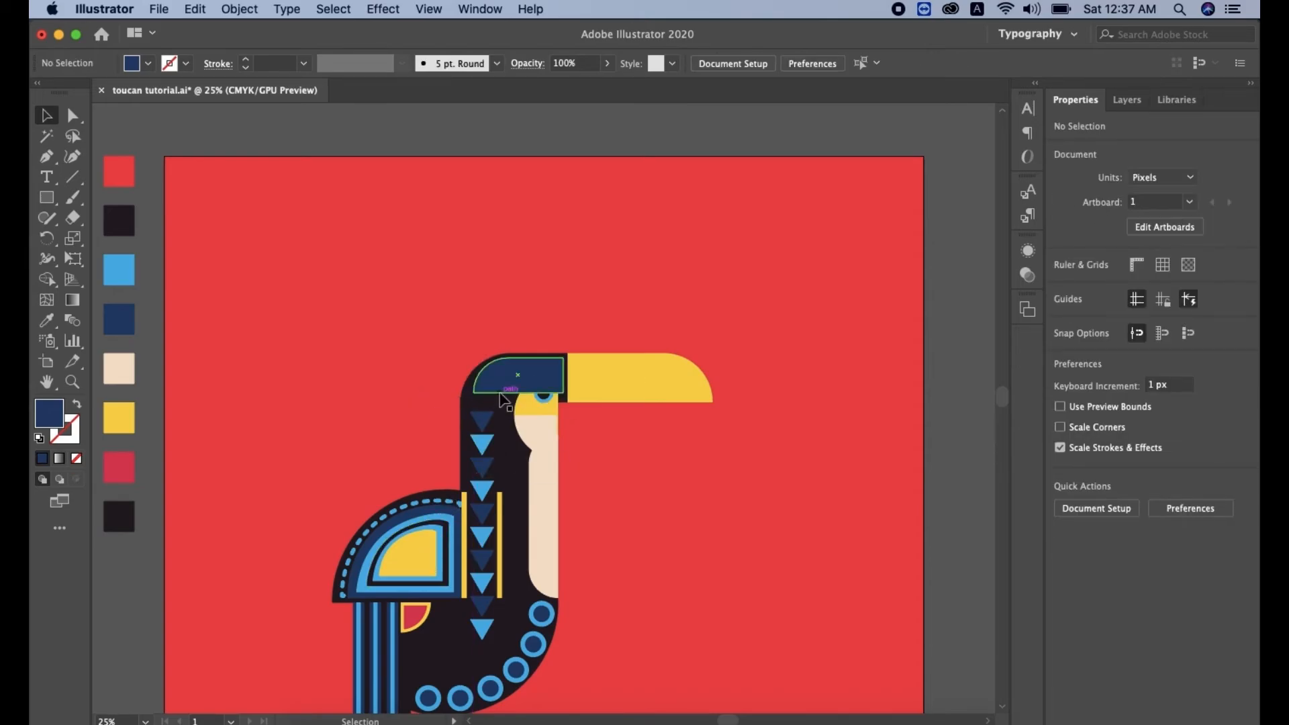
pyautogui.click(502, 392)
pyautogui.press('v')
pyautogui.press('super+shift+a')
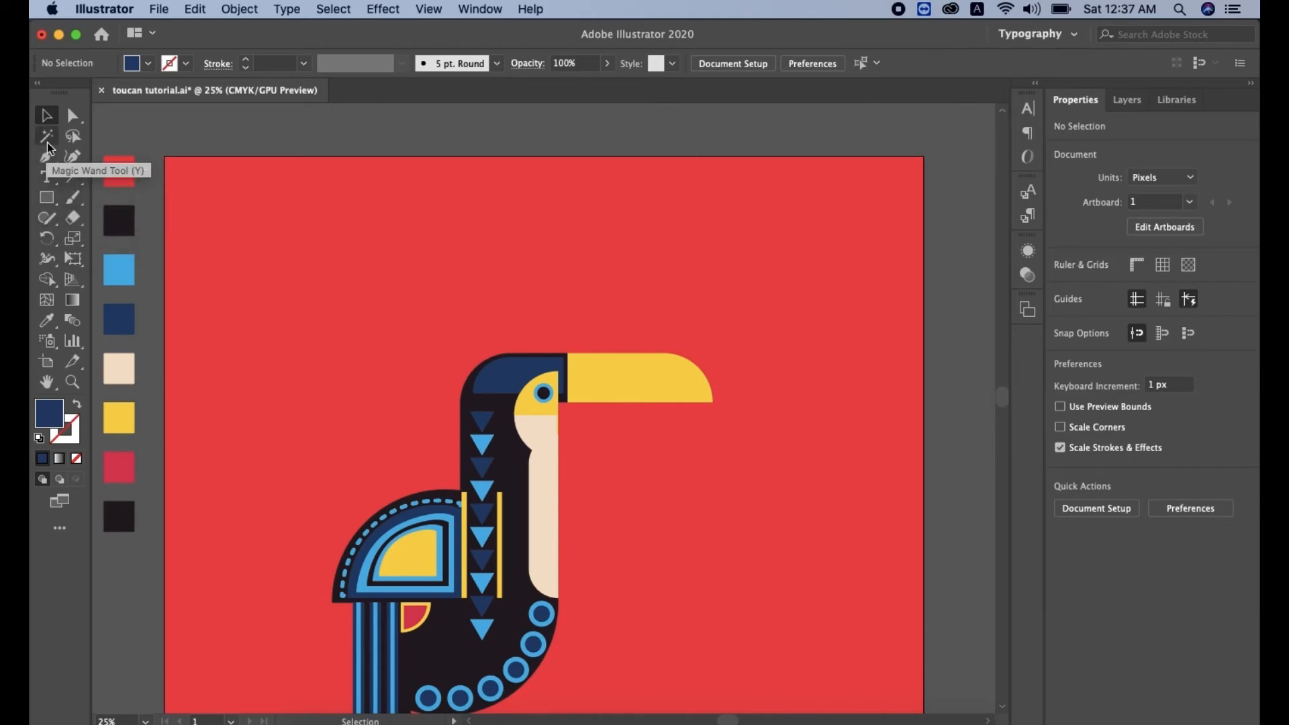
pyautogui.click(495, 389)
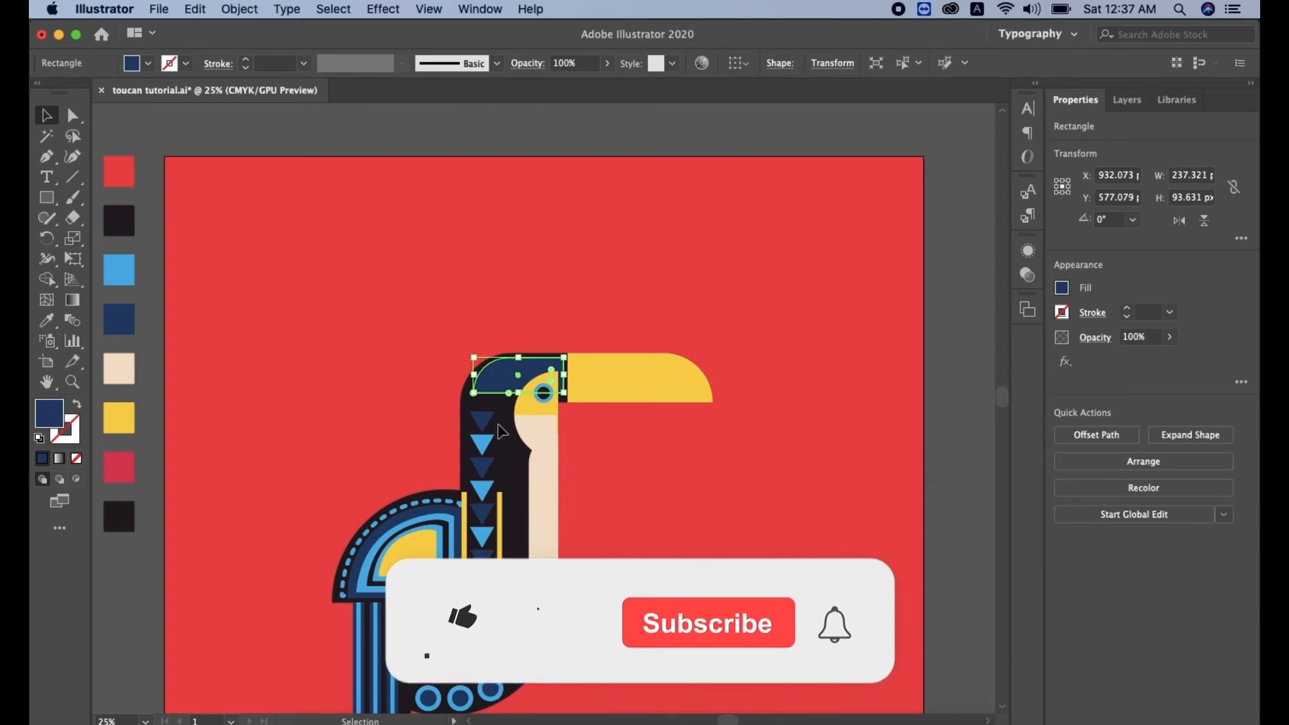
pyautogui.press('a')
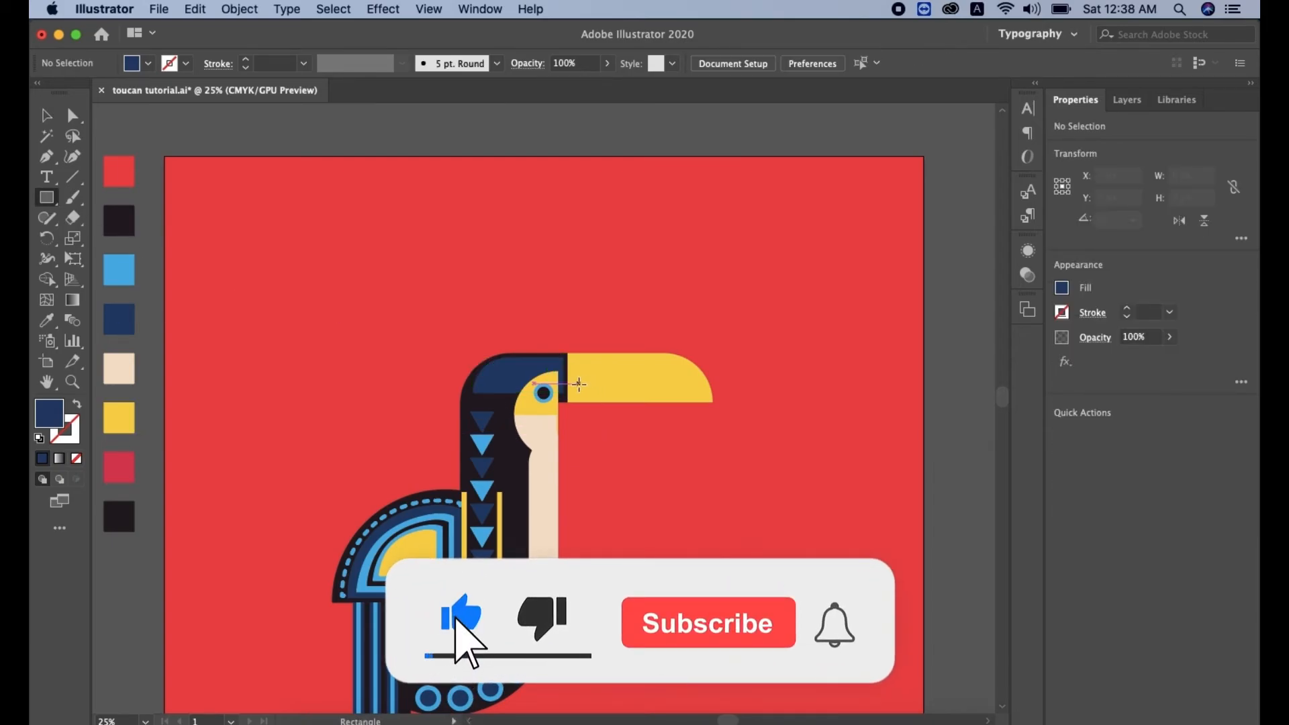
# Step: Draw a narrow vertical bar about 13.5 × 49 px on the beak's lower edge near the head and fill it with the background red swatch
pyautogui.moveTo(577, 385); pyautogui.dragTo(583, 404)
pyautogui.click(48, 119)
pyautogui.click(47, 320)
pyautogui.click(119, 172)
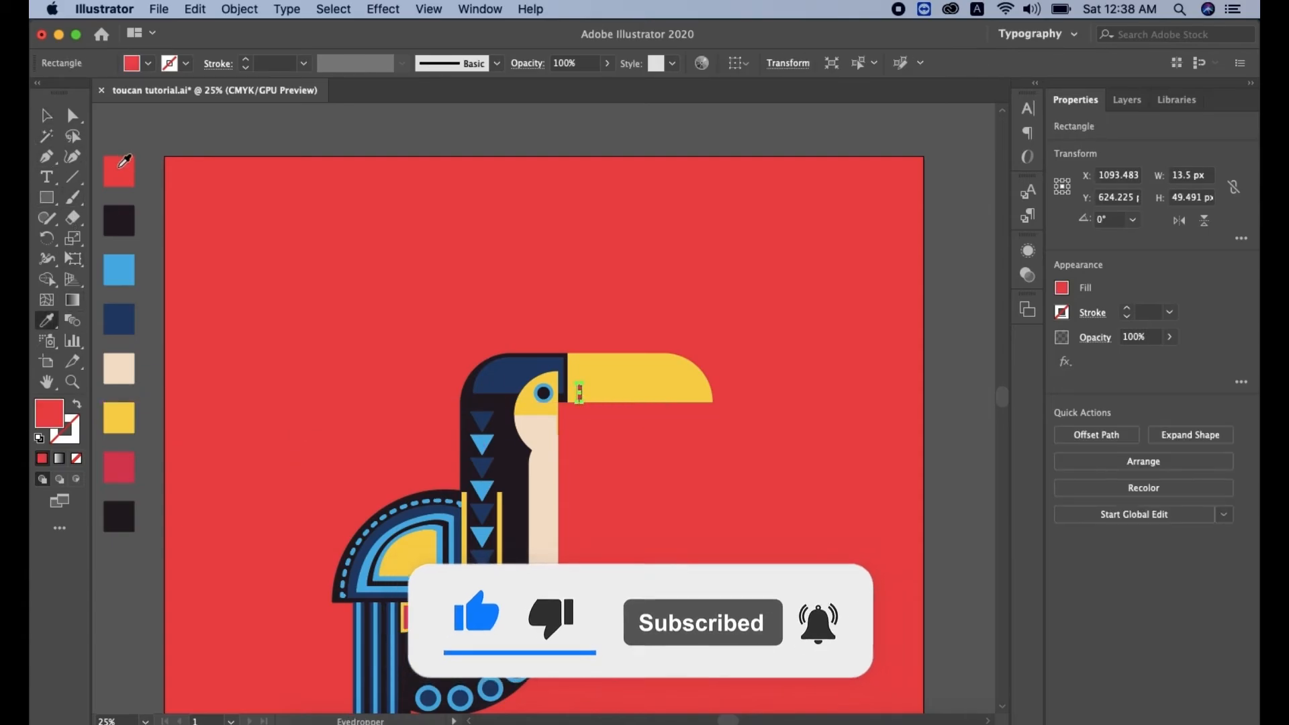
pyautogui.click(46, 115)
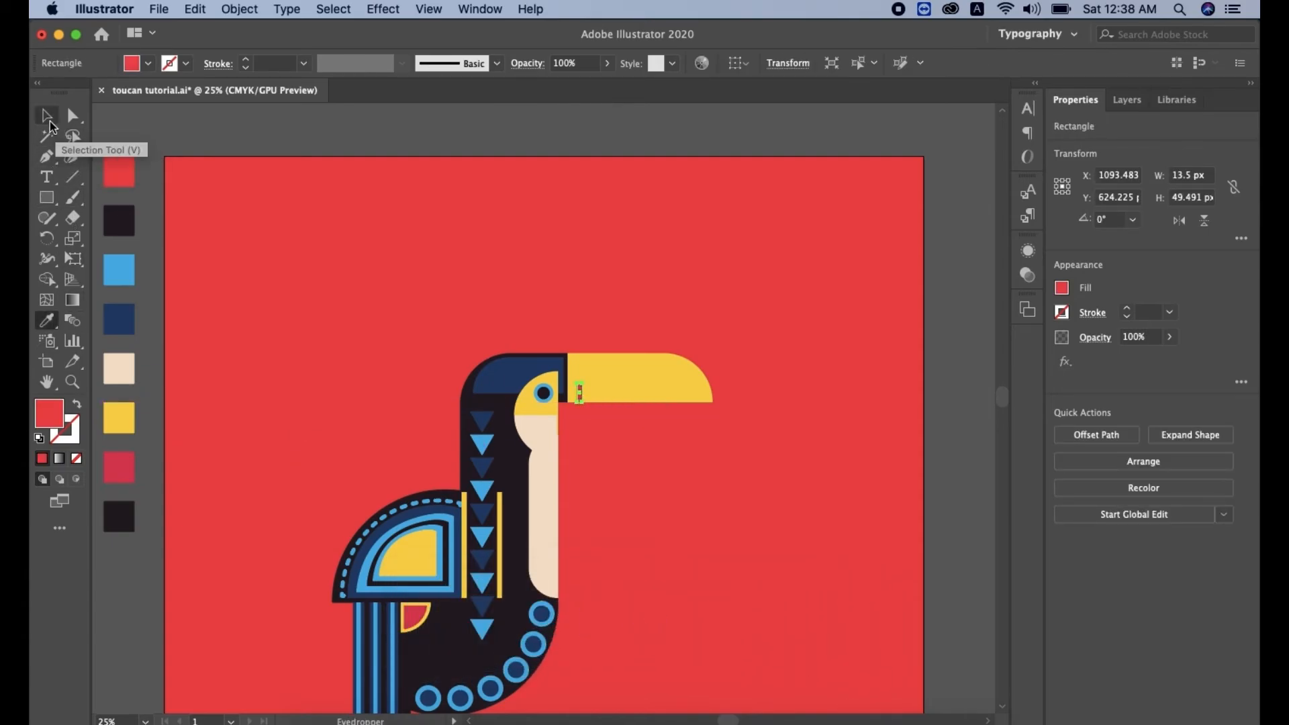
pyautogui.click(659, 443)
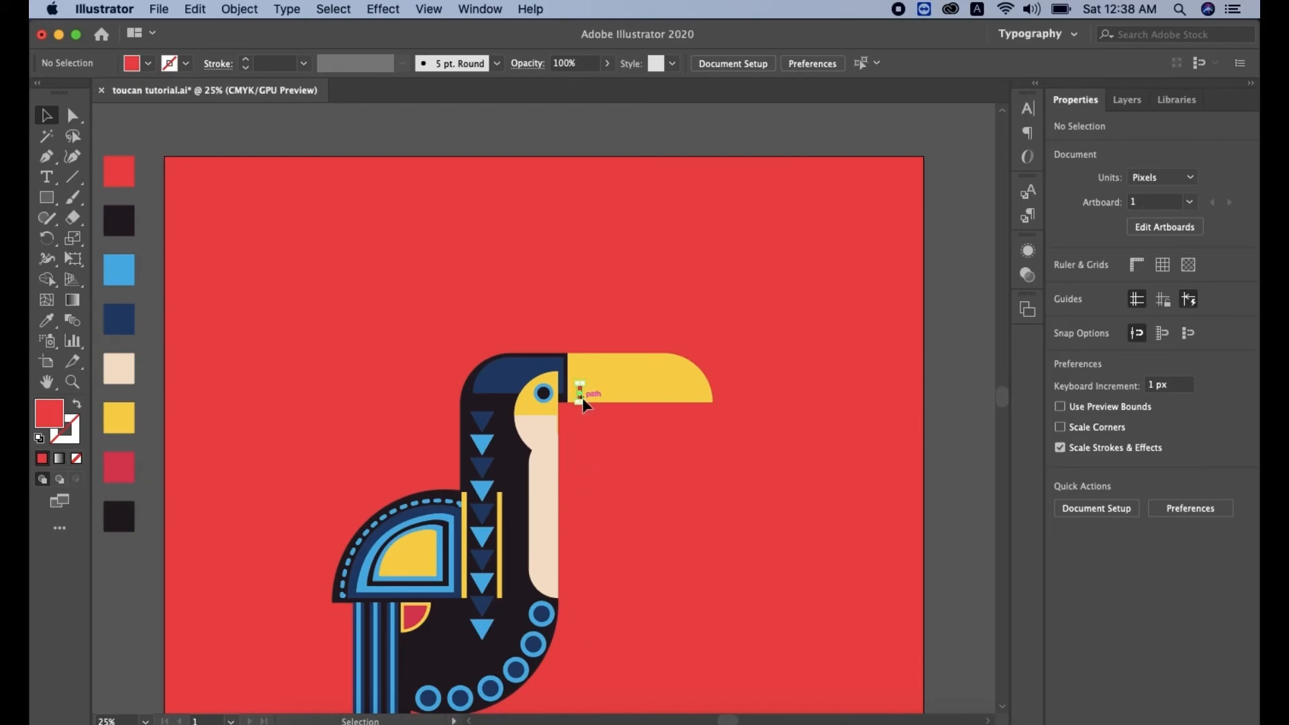
# Step: Recolour the small beak bar with the crimson palette swatch
pyautogui.click(581, 401)
pyautogui.click(47, 320)
pyautogui.click(119, 468)
pyautogui.click(47, 115)
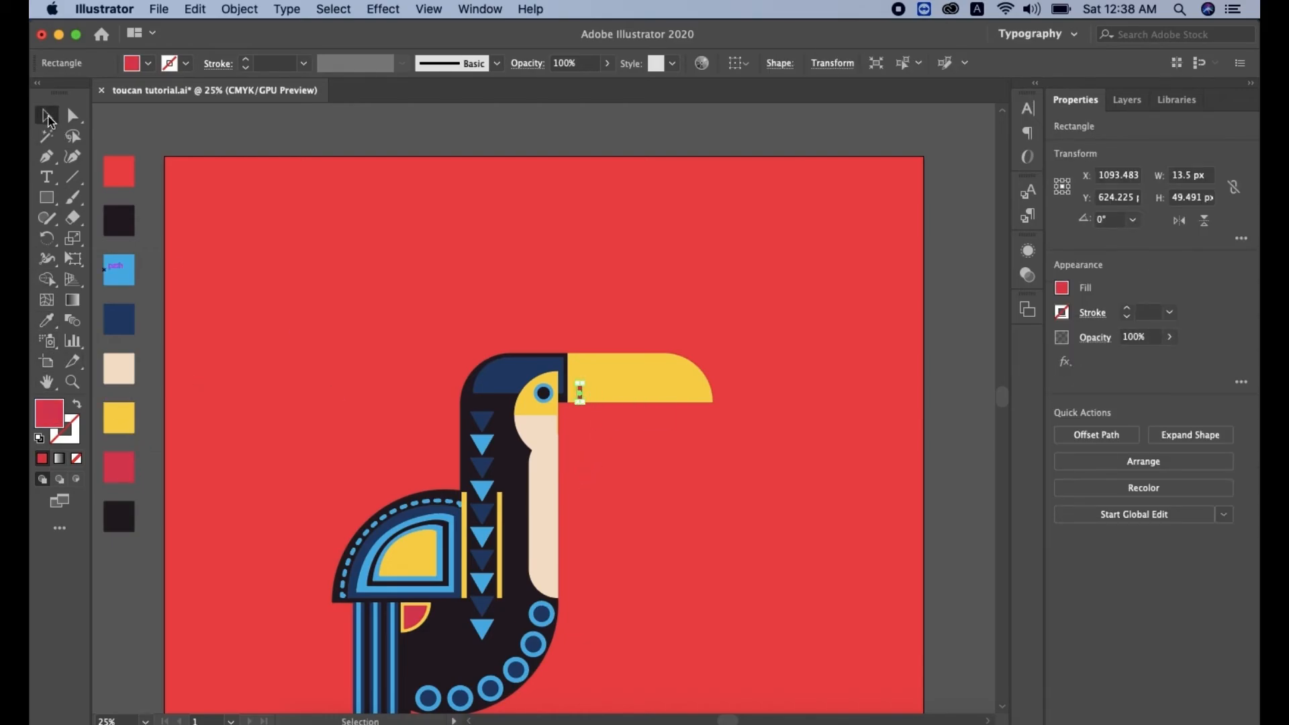
# Step: Duplicate the crimson bar three times along the beak's lower edge to make a row of four evenly spaced bars
pyautogui.moveTo(581, 397); pyautogui.dragTo(590, 398)
pyautogui.click(587, 416)
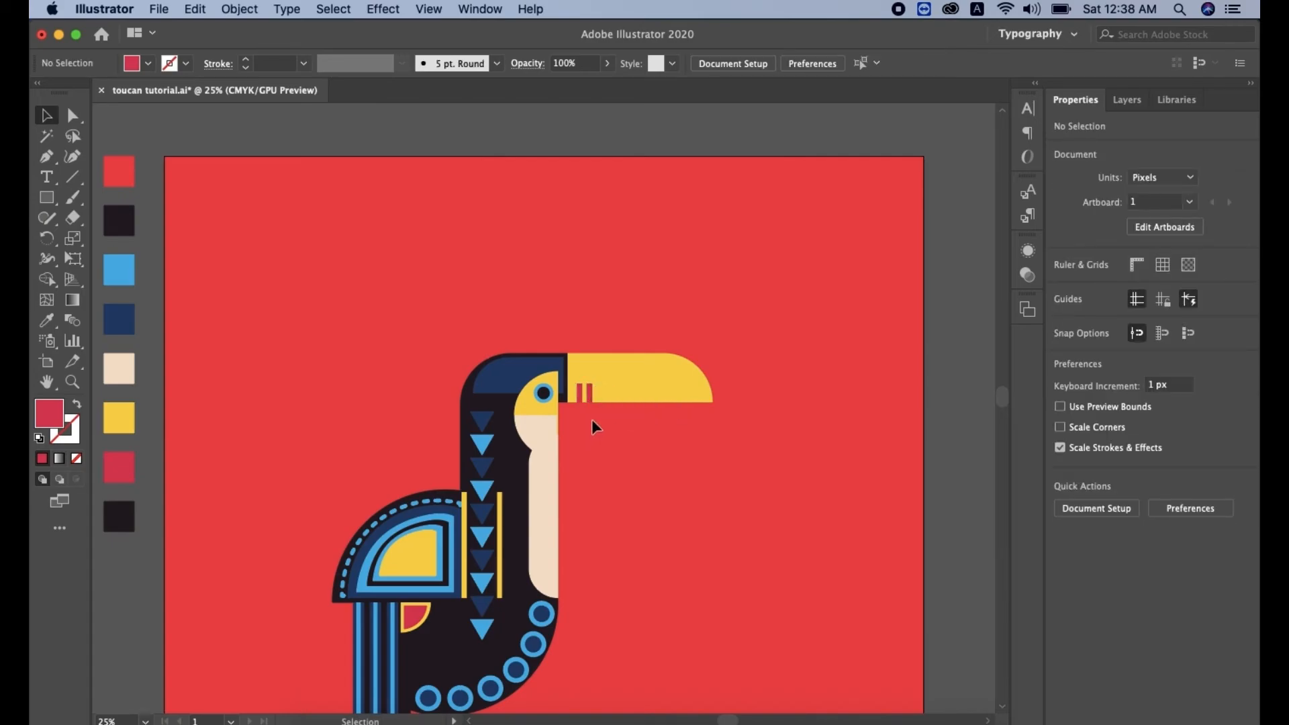
pyautogui.moveTo(591, 398); pyautogui.dragTo(602, 399)
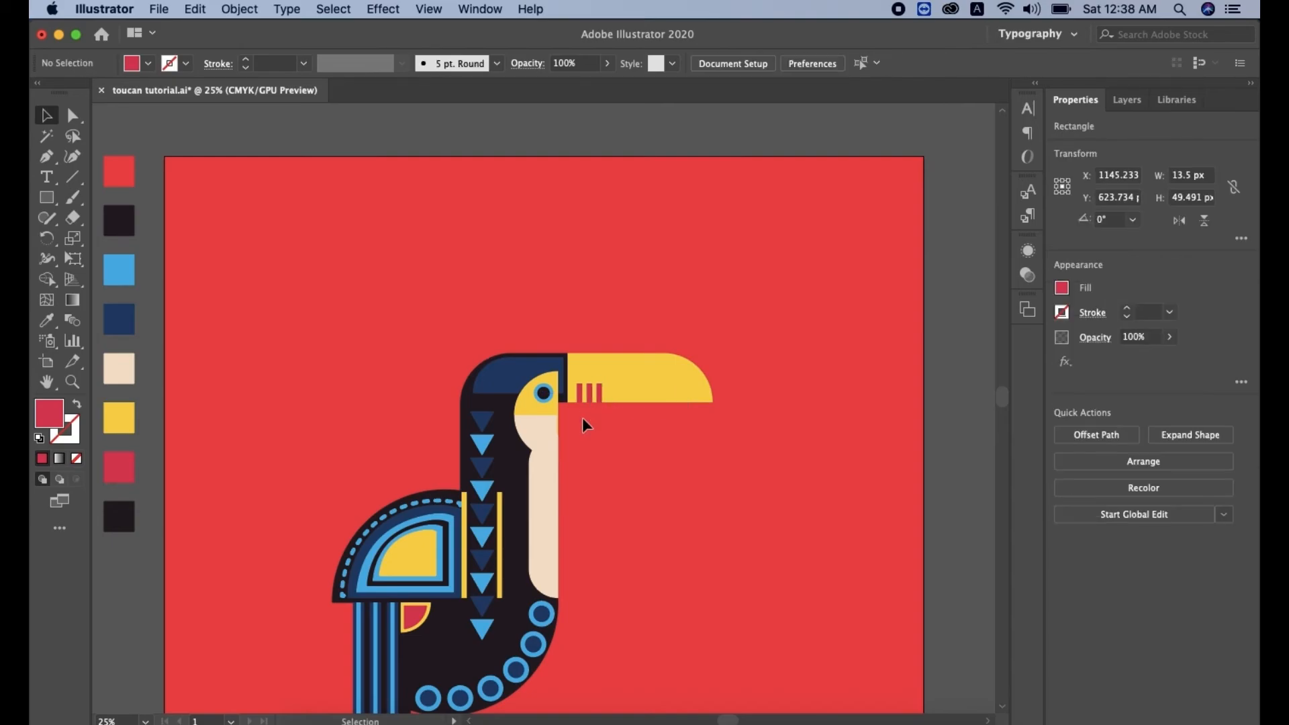
pyautogui.click(598, 417)
pyautogui.moveTo(604, 399); pyautogui.dragTo(609, 399)
pyautogui.click(610, 427)
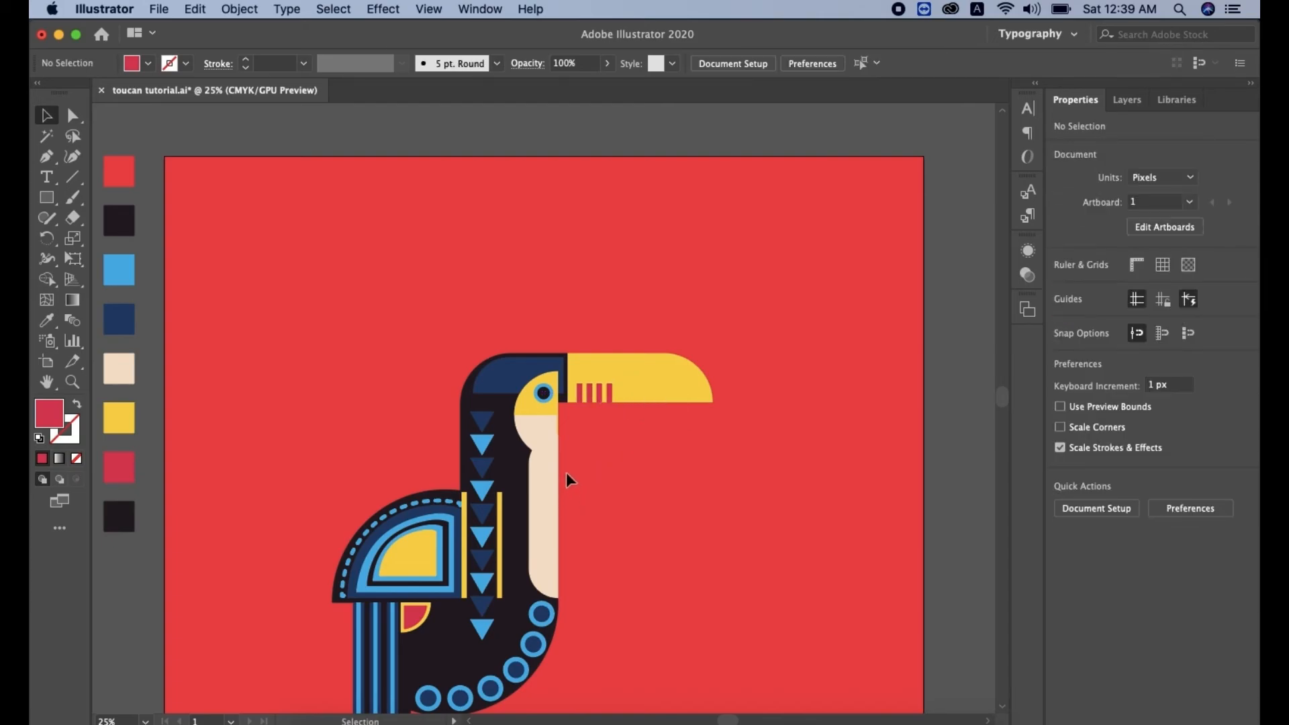
# Step: Draw a crimson rectangle about 252 × 49 px from the last bar towards the beak's tip and fully round its upper right corner
pyautogui.click(46, 198)
pyautogui.moveTo(611, 384); pyautogui.dragTo(713, 402)
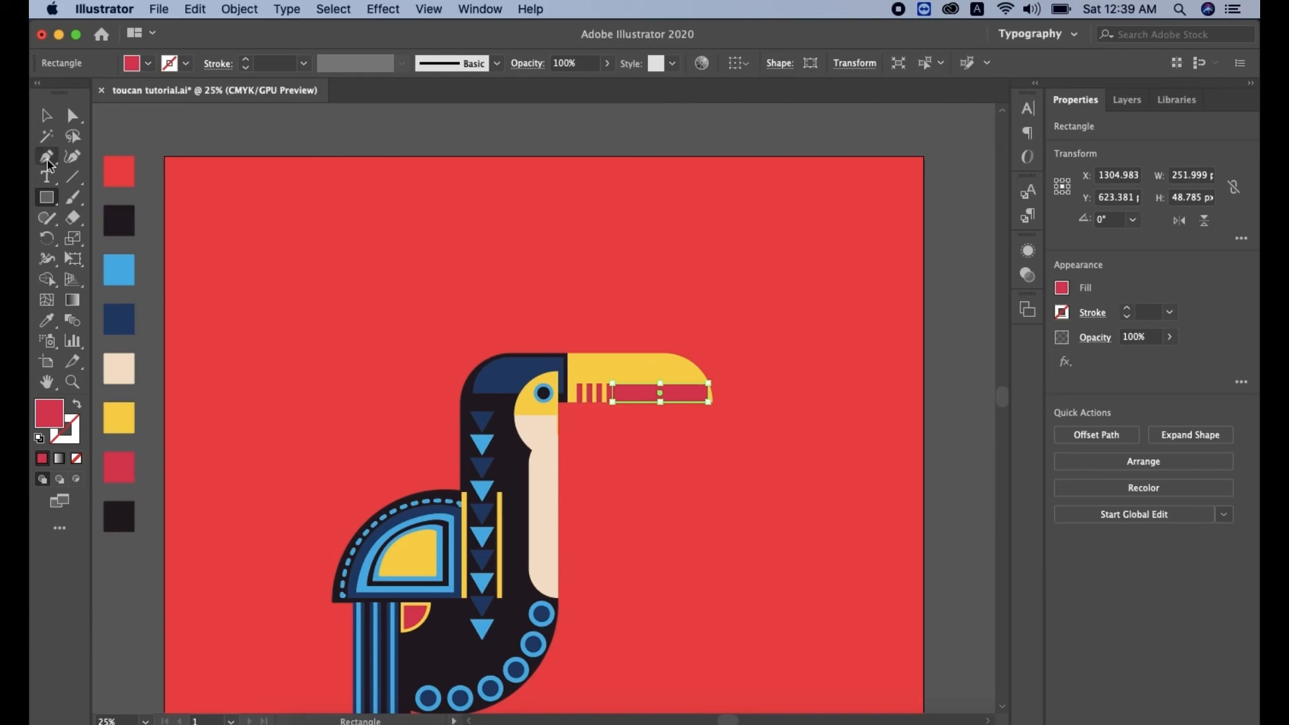
pyautogui.press('a')
pyautogui.moveTo(699, 395); pyautogui.dragTo(708, 416)
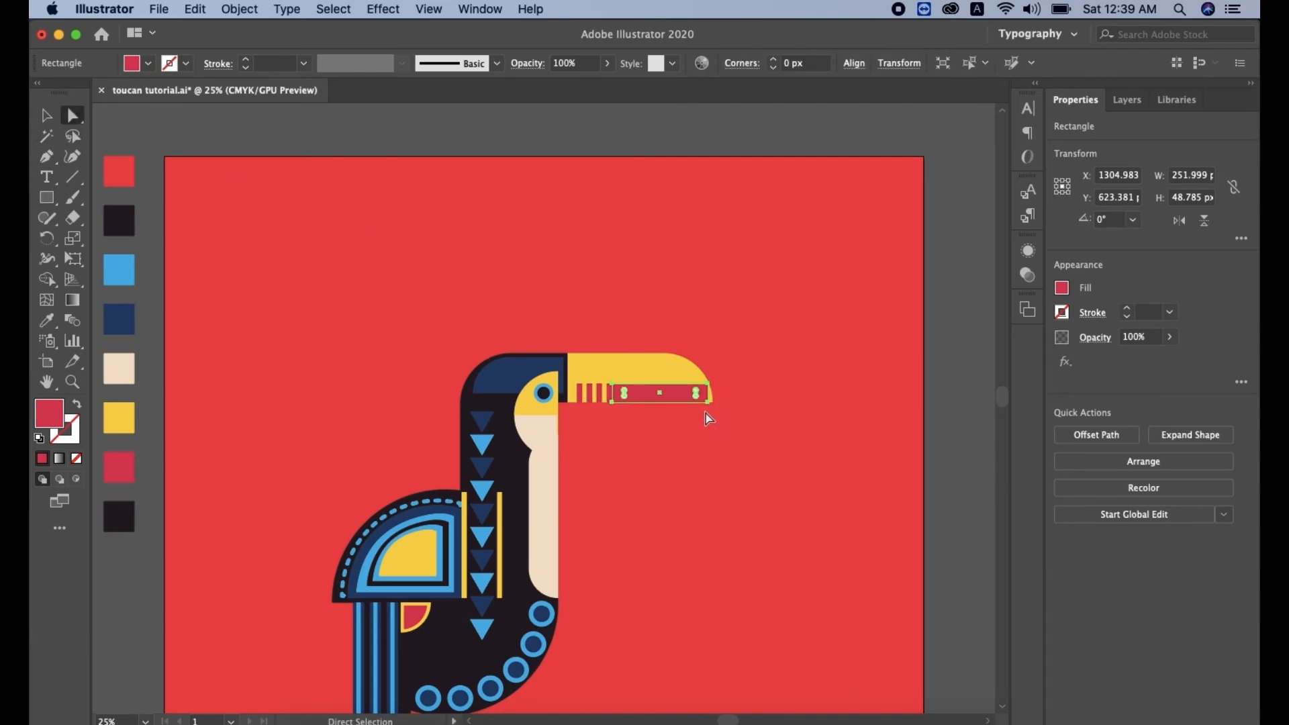
pyautogui.press('super+1')
pyautogui.moveTo(718, 385); pyautogui.dragTo(647, 435)
pyautogui.press('super+z')
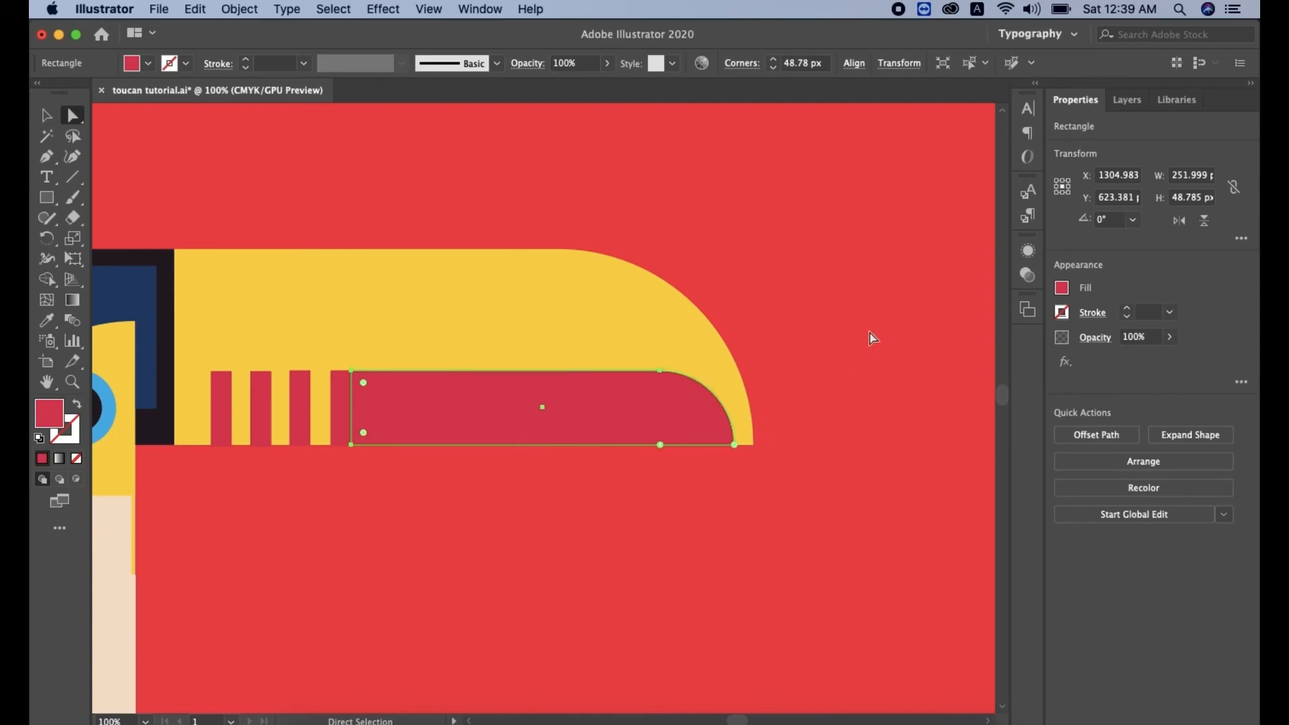
pyautogui.click(853, 368)
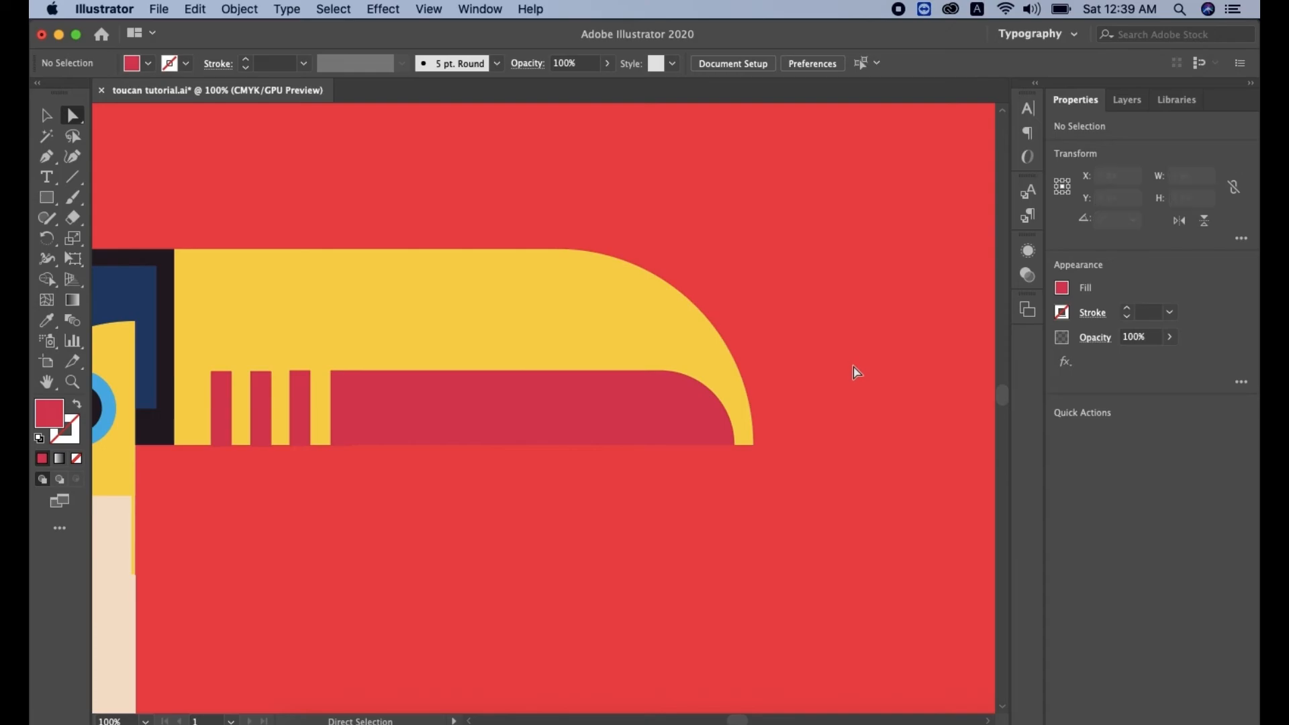
# Step: Draw a circle about 114 px in diameter at the beak's tip, behind the crimson shape, and fill it with the black sampled from the head
pyautogui.moveTo(46, 197); pyautogui.dragTo(208, 239)
pyautogui.moveTo(608, 371); pyautogui.dragTo(696, 457)
pyautogui.press('v')
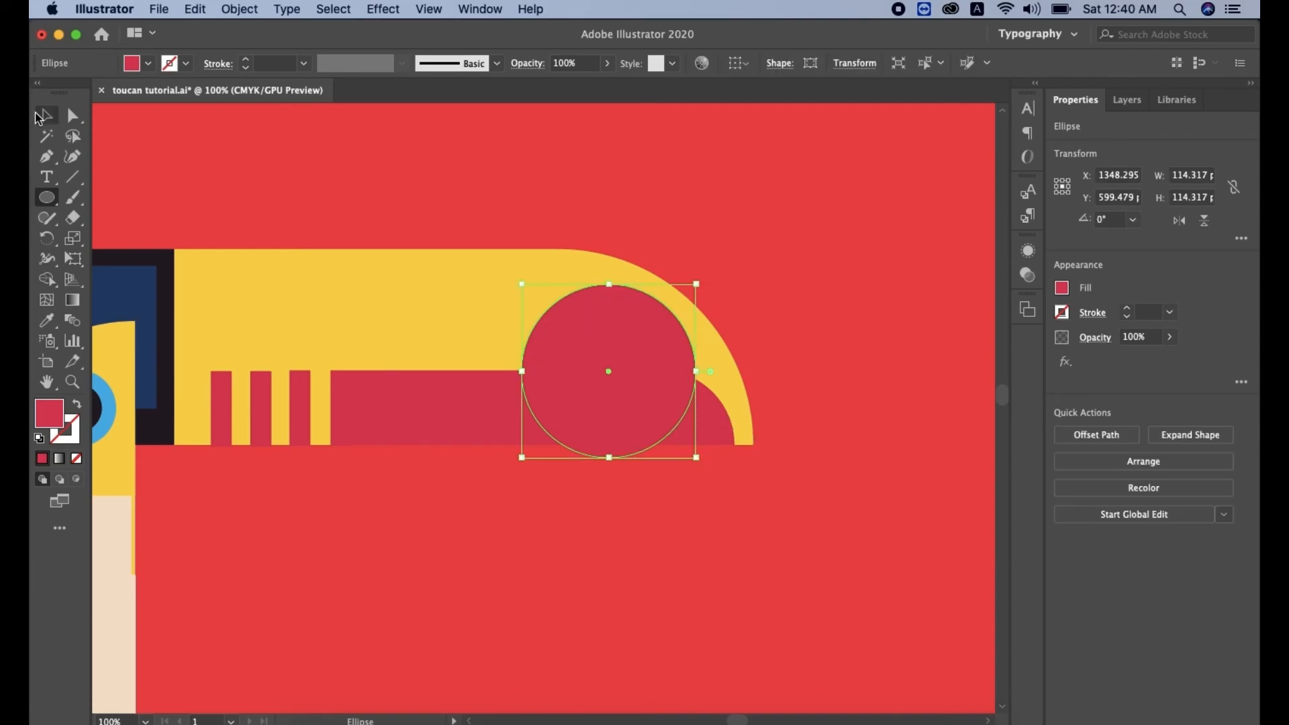
pyautogui.moveTo(609, 369); pyautogui.dragTo(662, 437)
pyautogui.click(46, 321)
pyautogui.click(143, 251)
pyautogui.press('v')
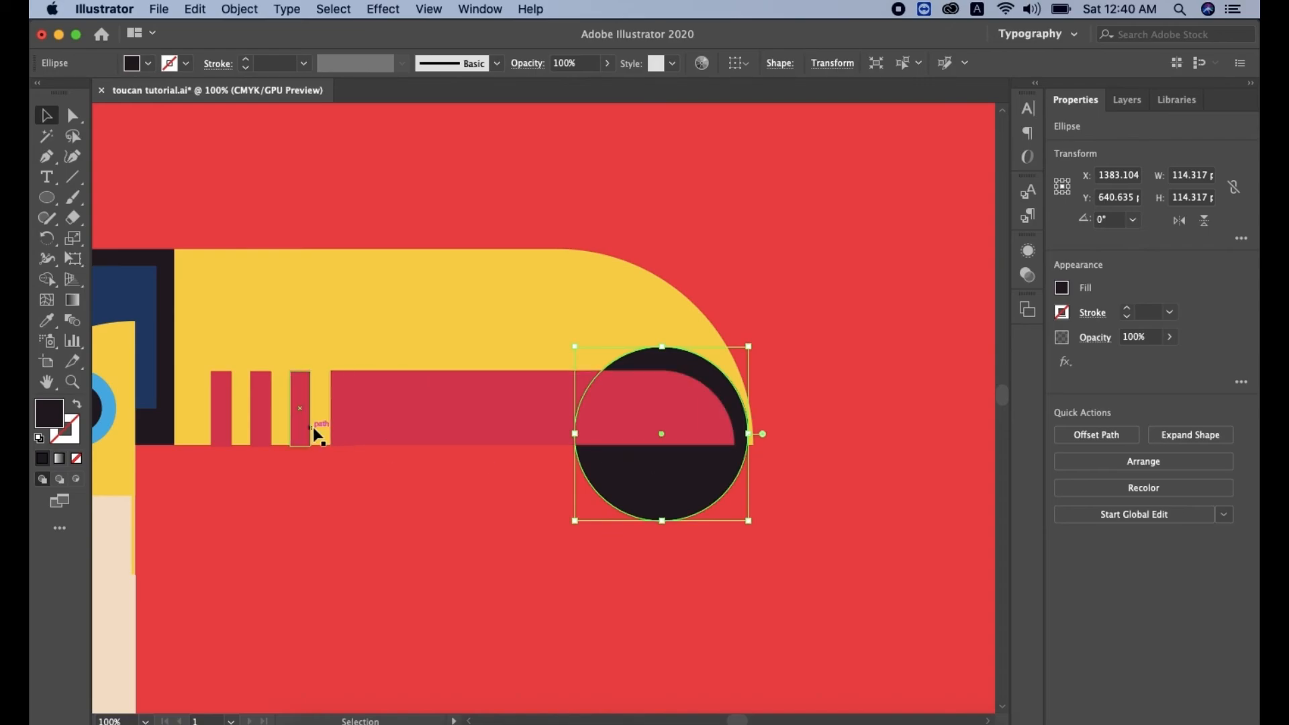
# Step: Nudge the black circle 4 px up and 2 px left from its placement to align it with the beak's tip
pyautogui.hotkey('shift', 'Up')
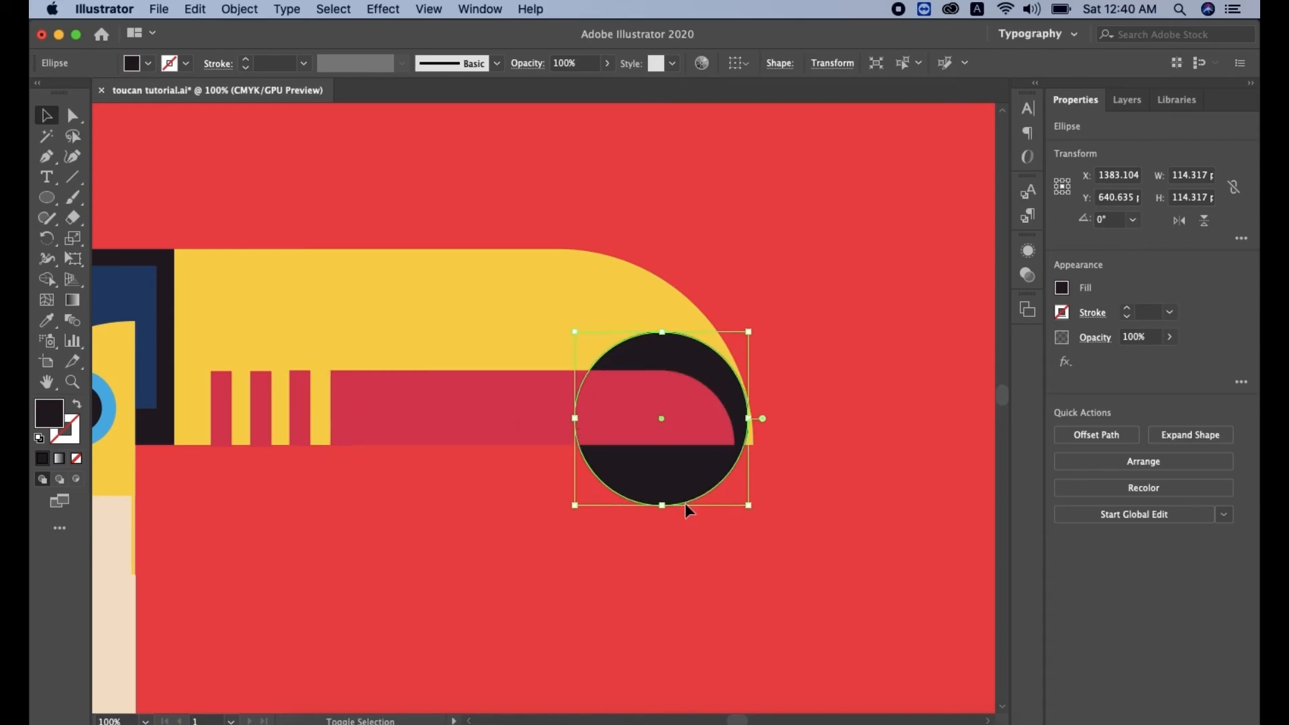
pyautogui.hotkey('shift', 'Left')
pyautogui.hotkey('shift', 'Right')
pyautogui.press('Down')
pyautogui.press('Down')
pyautogui.press('Down')
pyautogui.press('Down')
pyautogui.press('Down')
pyautogui.press('Down')
pyautogui.press('Left')
pyautogui.press('Left')
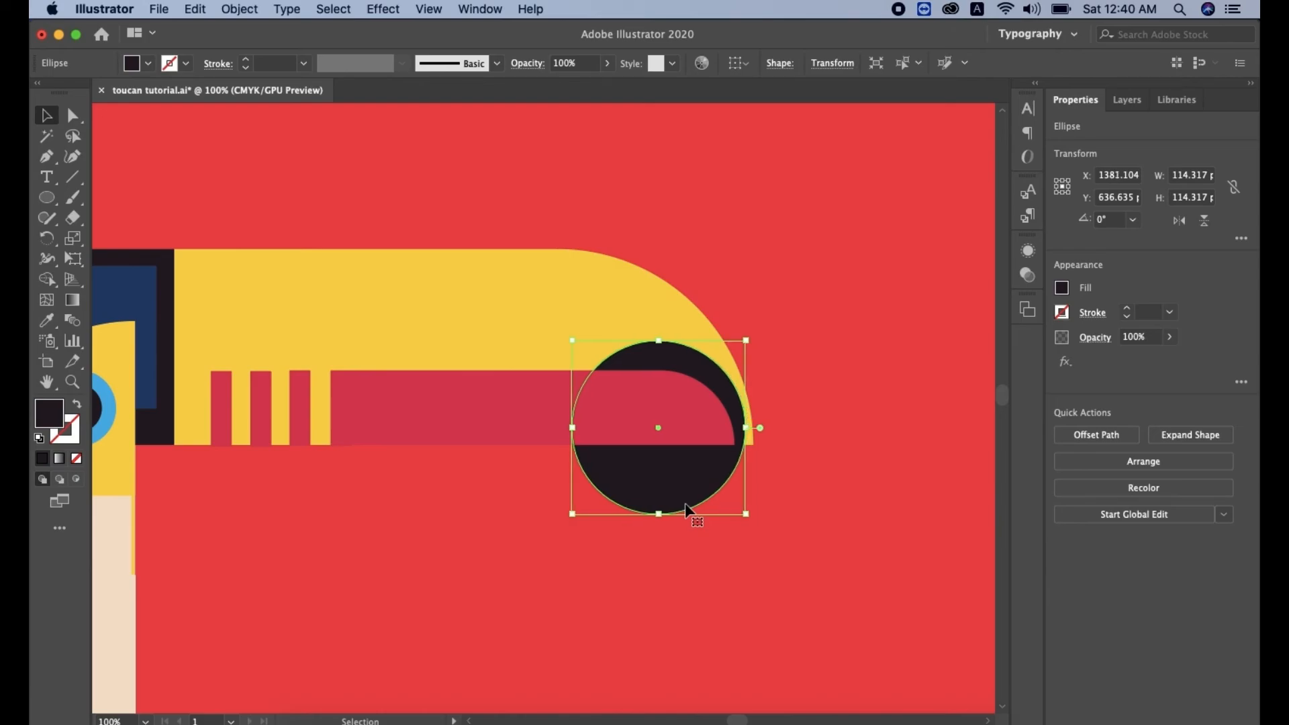
# Step: Draw a black rectangle about 167 × 55 px along the beak's lower edge, covering the part of the circle that hangs below it
pyautogui.moveTo(47, 197); pyautogui.dragTo(134, 195)
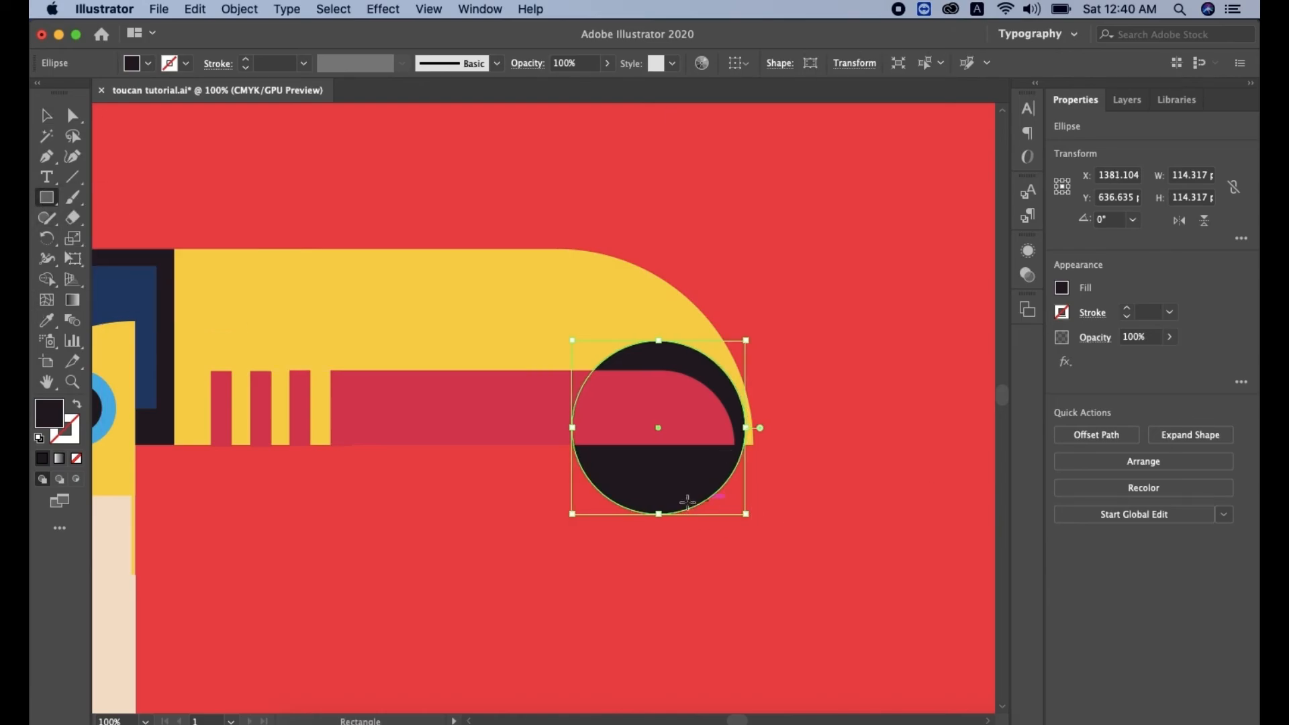
pyautogui.moveTo(536, 447); pyautogui.dragTo(791, 530)
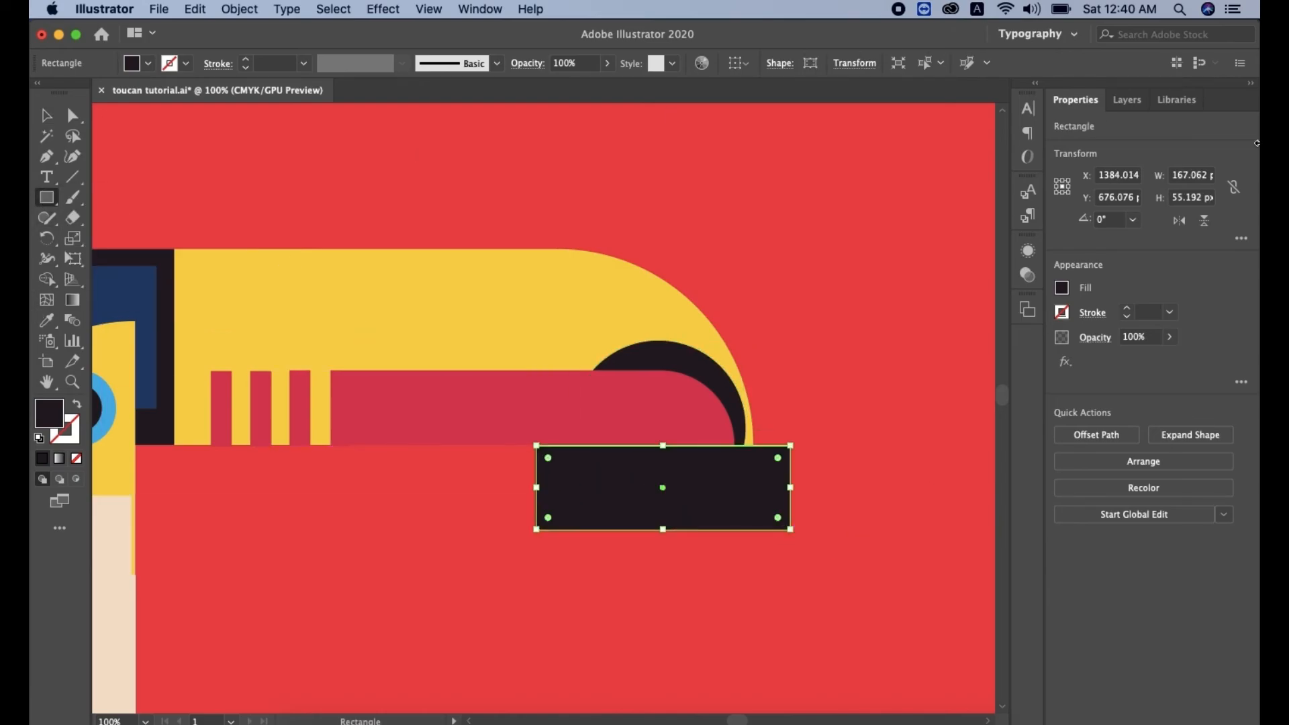
# Step: Remove the black rectangle together with the part of the black circle below the beak's lower edge using Shape Builder
pyautogui.click(47, 116)
pyautogui.keyDown('shift'); pyautogui.click(676, 357); pyautogui.keyUp('shift')
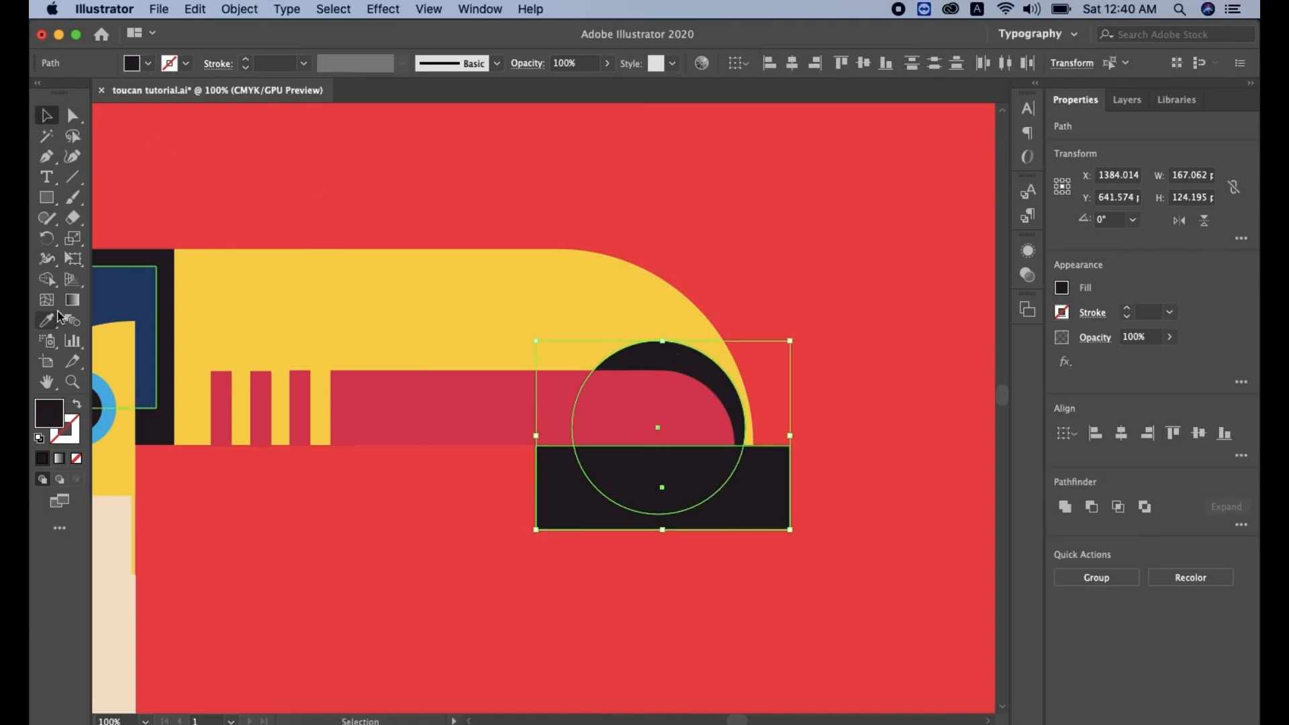
pyautogui.click(47, 279)
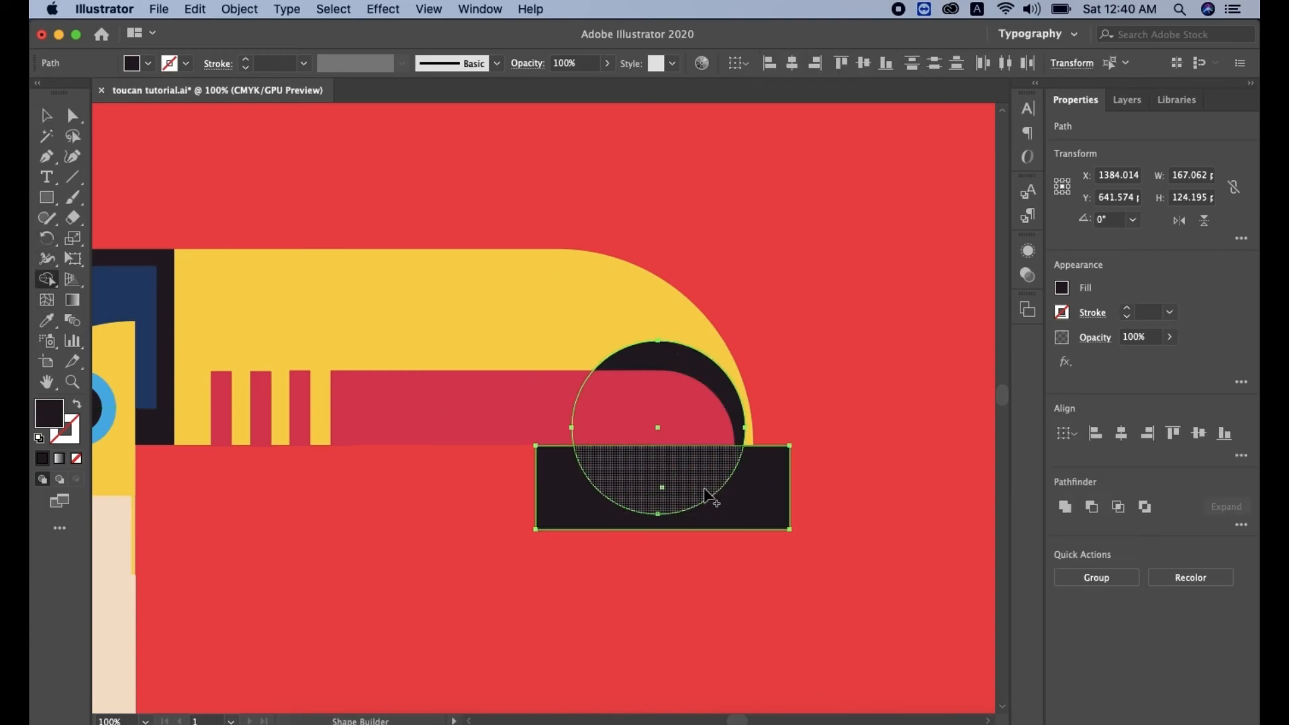
pyautogui.moveTo(550, 481); pyautogui.dragTo(778, 518)
pyautogui.click(48, 118)
pyautogui.click(717, 451)
pyautogui.click(715, 383)
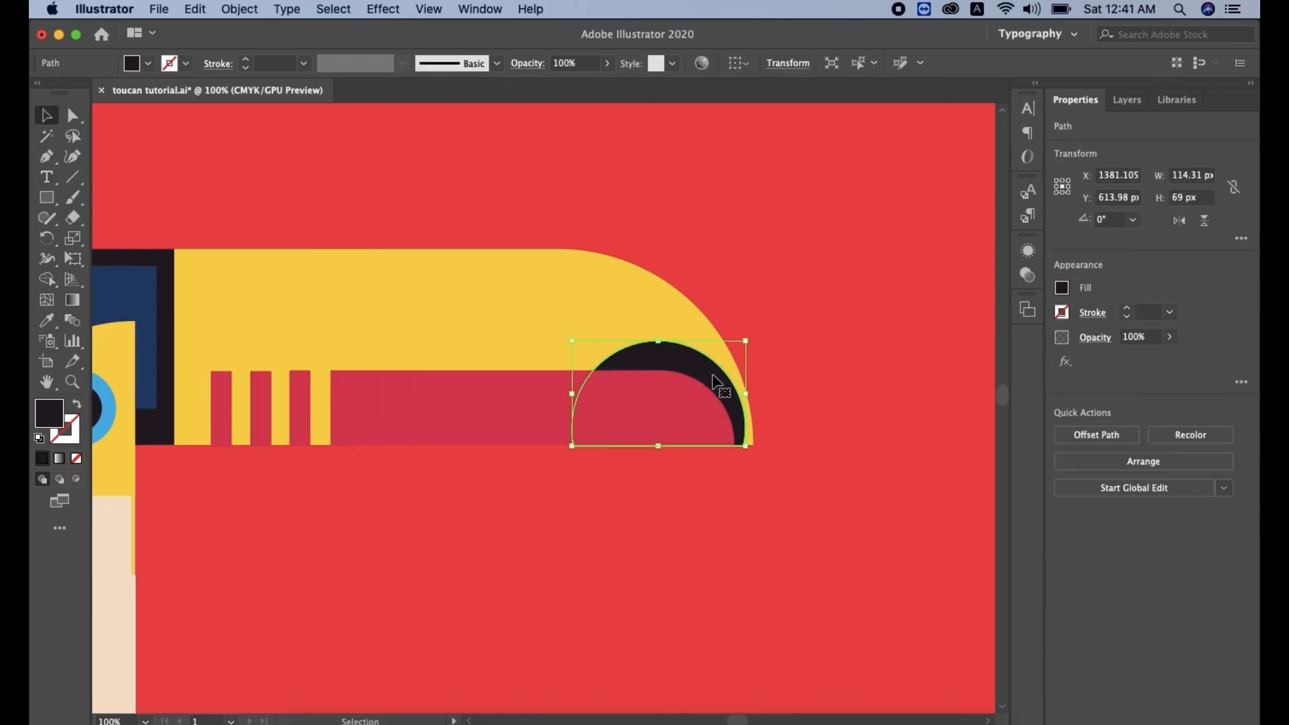
pyautogui.click(820, 386)
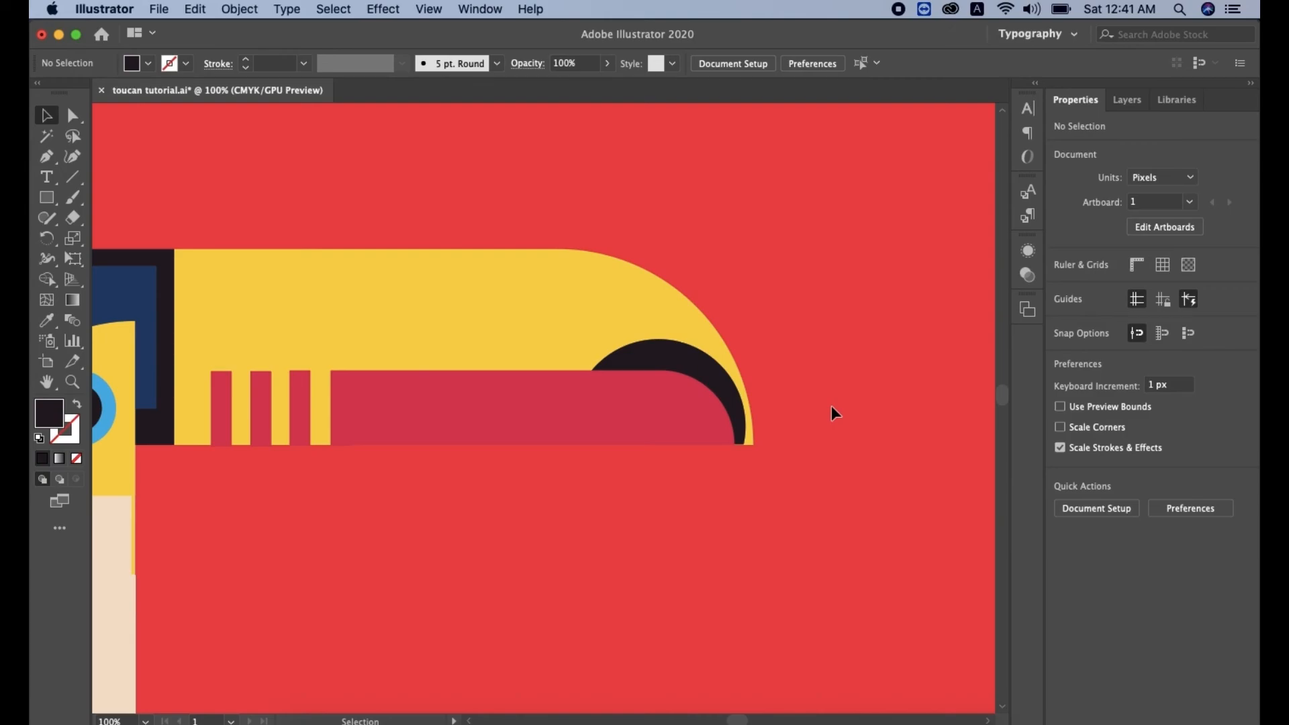
pyautogui.moveTo(308, 520); pyautogui.dragTo(701, 485)
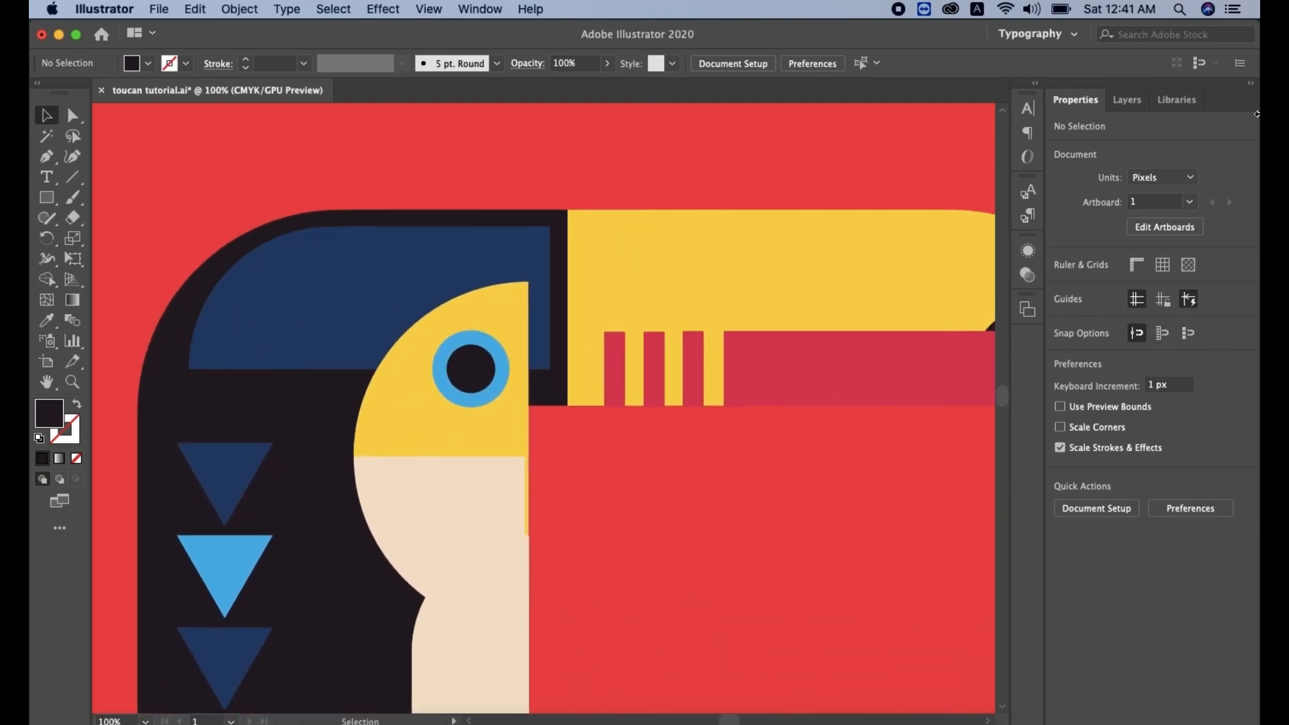
pyautogui.click(1127, 100)
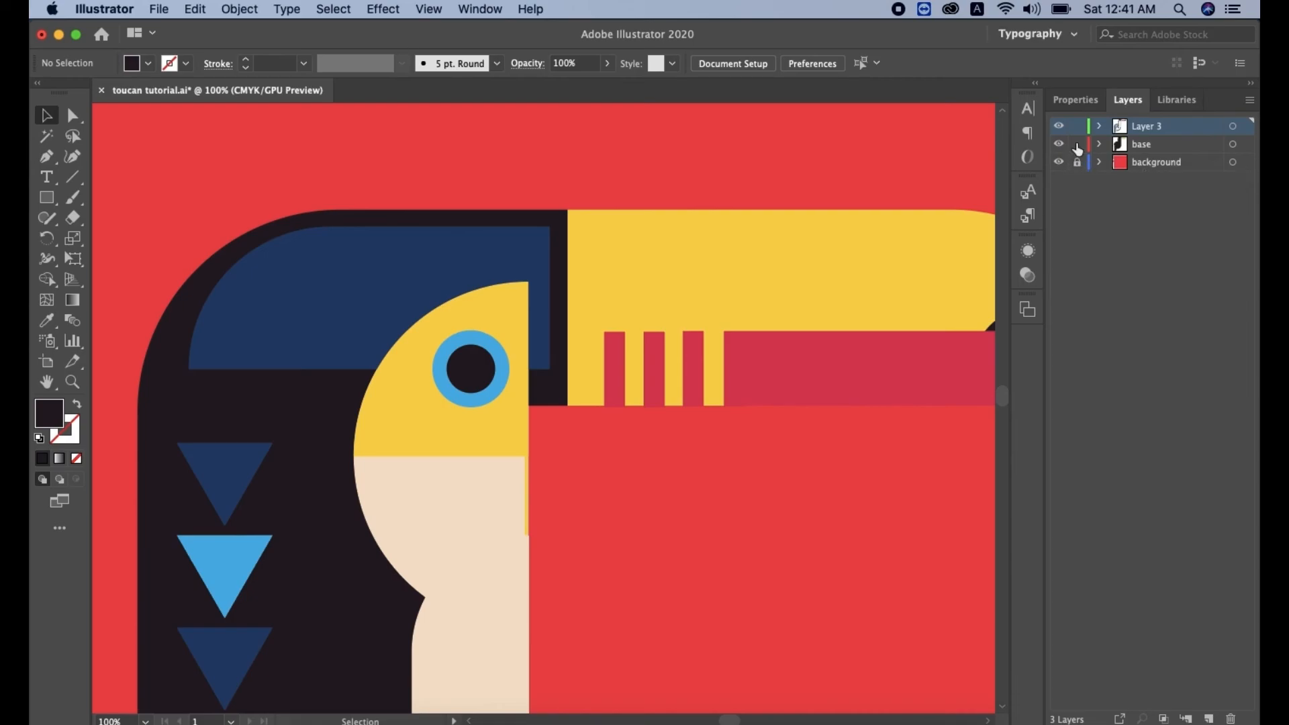
pyautogui.click(1077, 126)
pyautogui.click(198, 282)
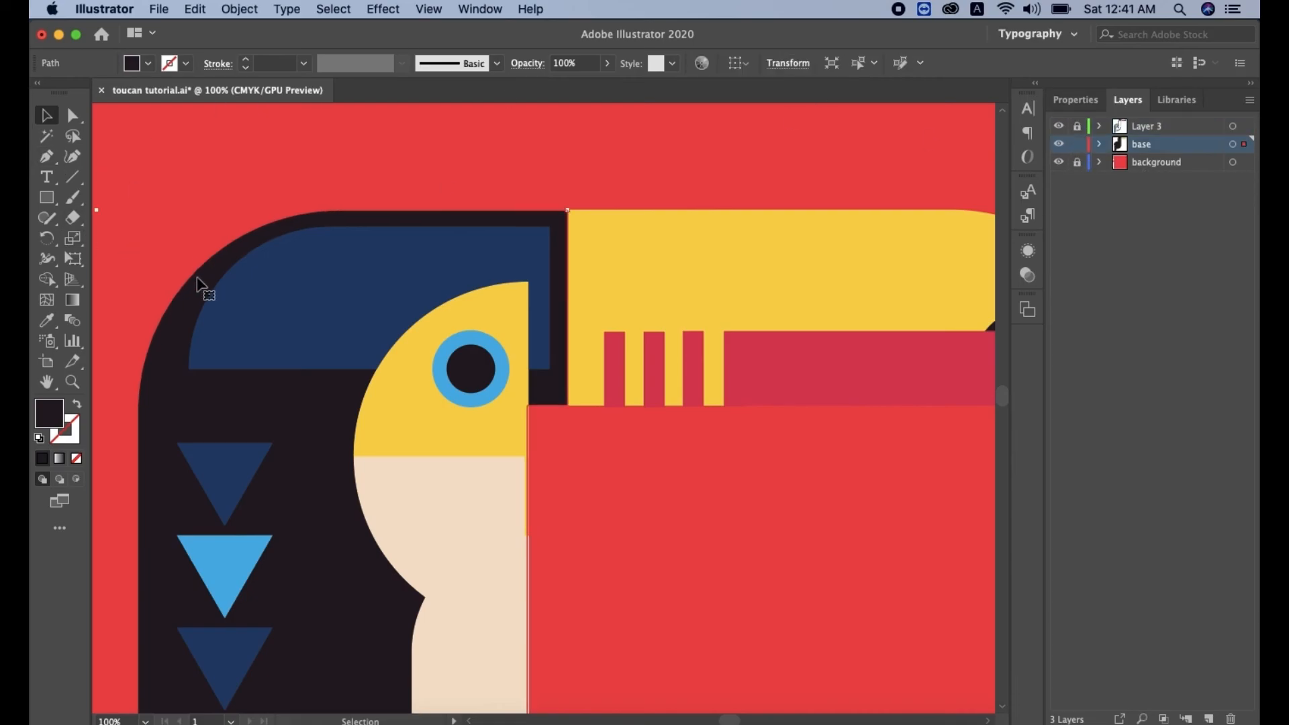
pyautogui.press('Down')
pyautogui.press('Down')
pyautogui.press('Down')
pyautogui.press('Down')
pyautogui.press('Down')
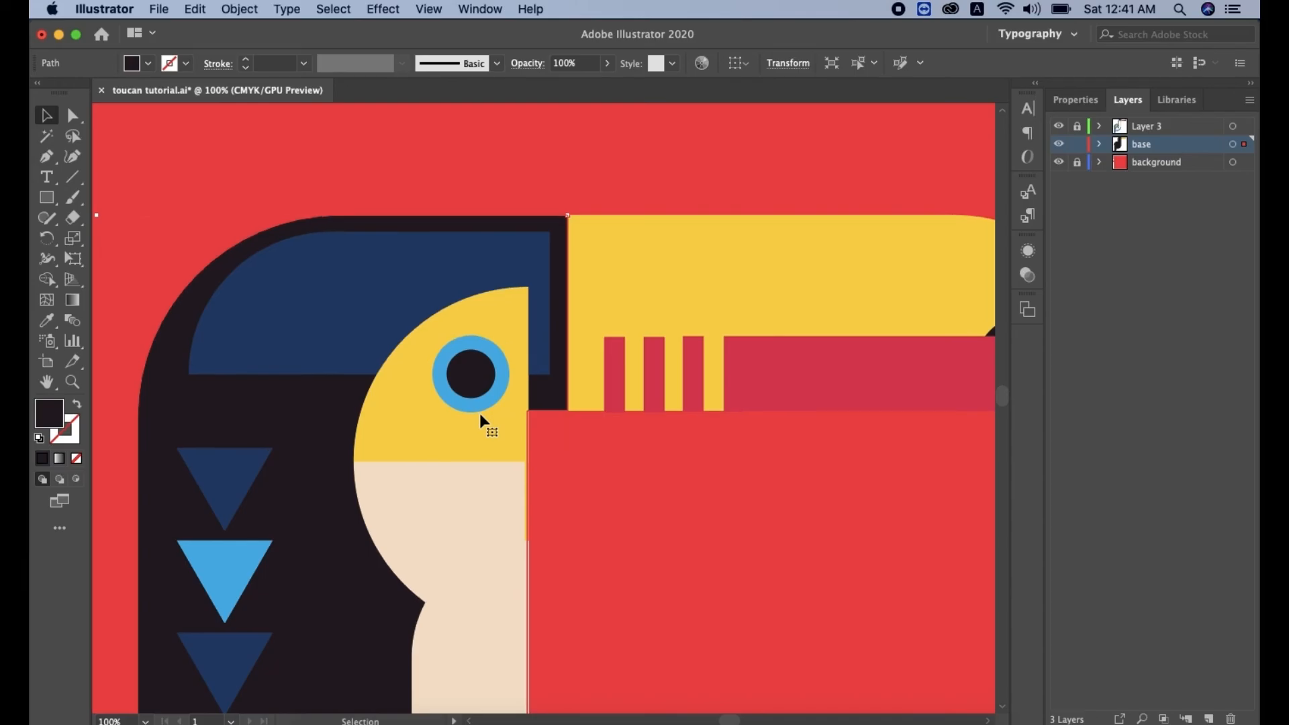
pyautogui.press('super+minus')
pyautogui.press('super+minus')
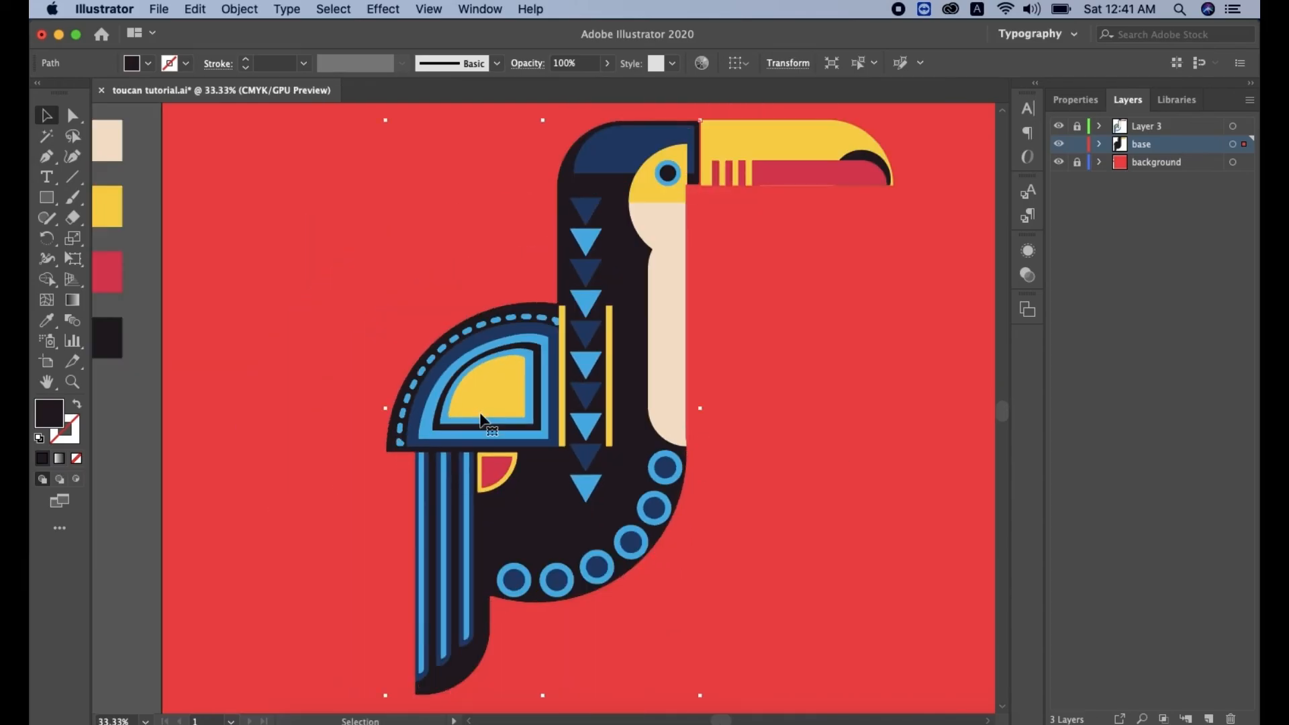
pyautogui.scroll(2, 782, 379)
pyautogui.click(1078, 145)
pyautogui.click(1077, 126)
# Step: Enlarge the yellow-and-crimson quarter-circle group below the wing to slightly more than twice its size, keeping its upper left corner in place
pyautogui.click(508, 513)
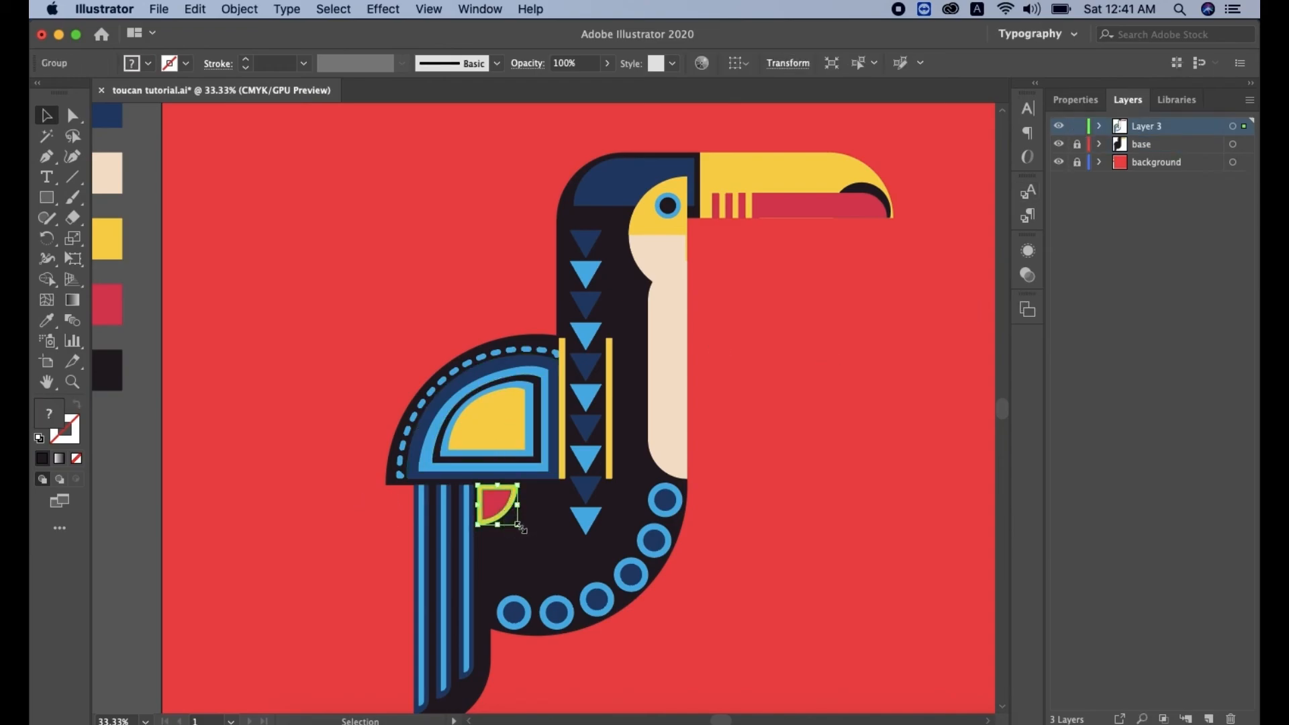
pyautogui.moveTo(522, 527)
pyautogui.mouseDown()
pyautogui.moveTo(567, 545)
pyautogui.moveTo(540, 547)
pyautogui.moveTo(505, 522)
pyautogui.moveTo(527, 540)
pyautogui.mouseUp()
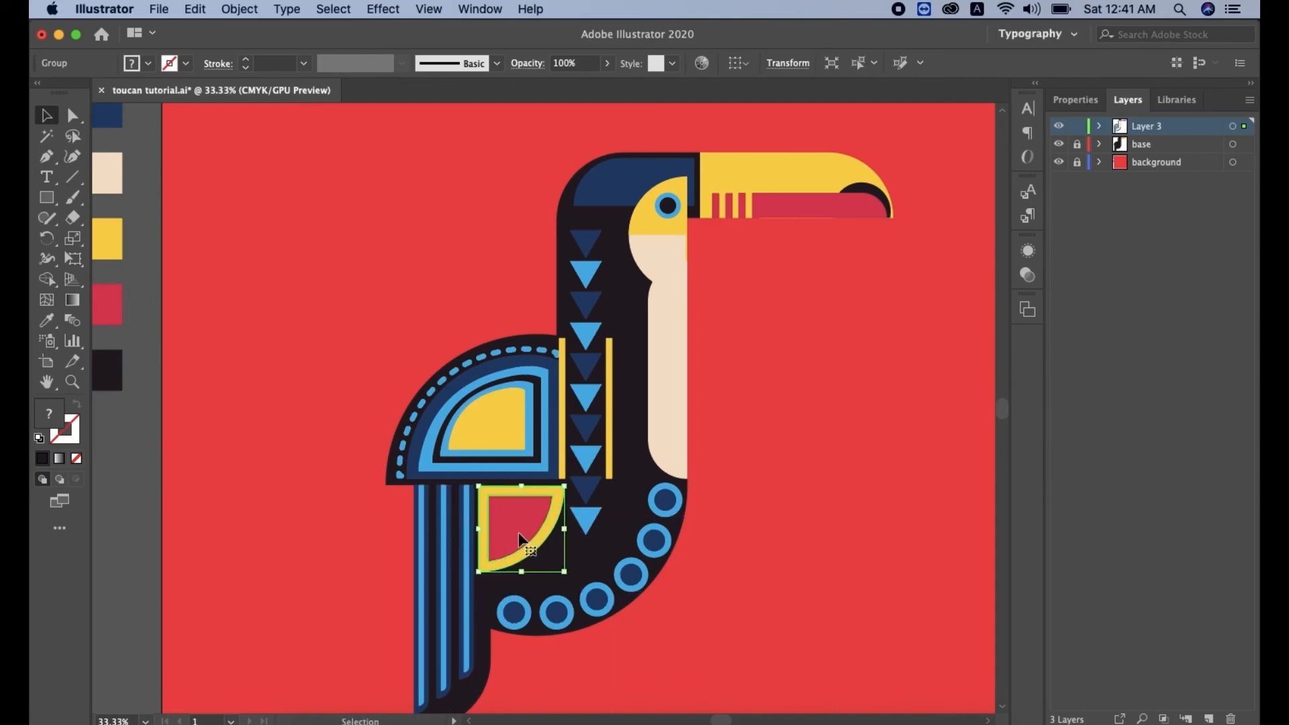
pyautogui.click(812, 500)
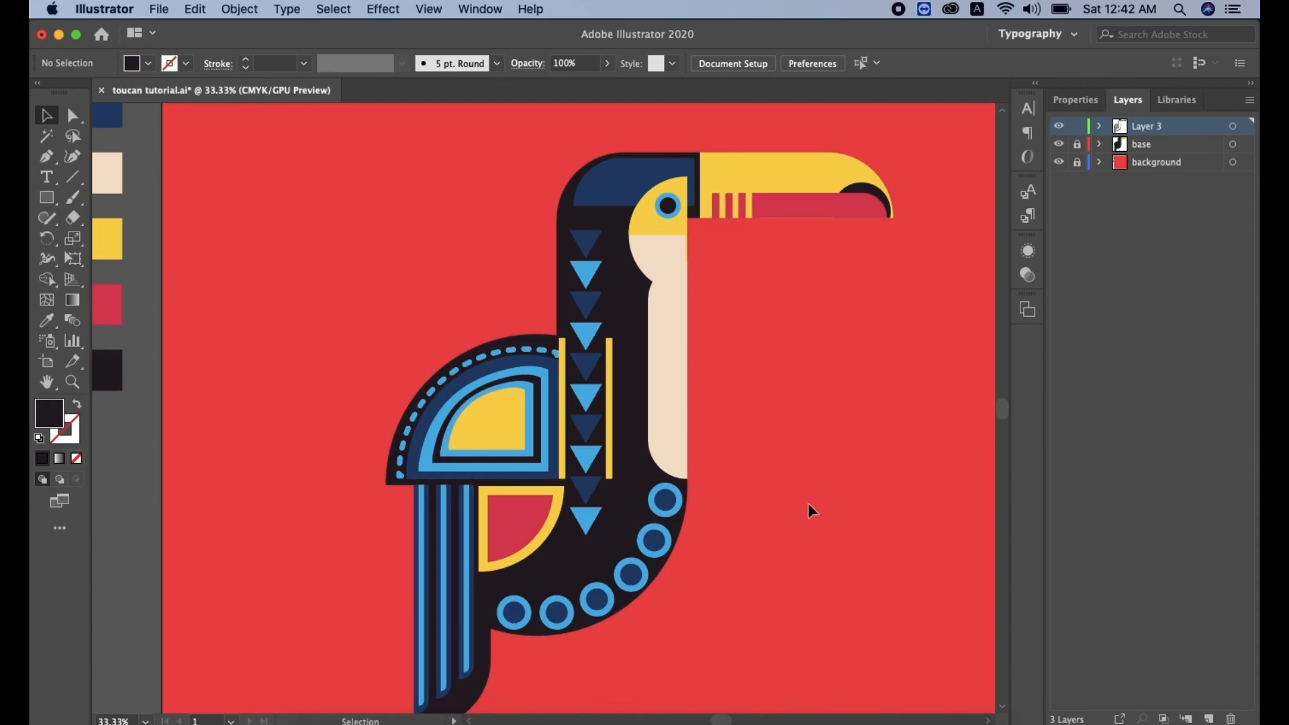
# Step: Recolour the two yellow vertical bars flanking the triangle column with the navy sampled from the palette and artwork
pyautogui.click(561, 410)
pyautogui.press('i')
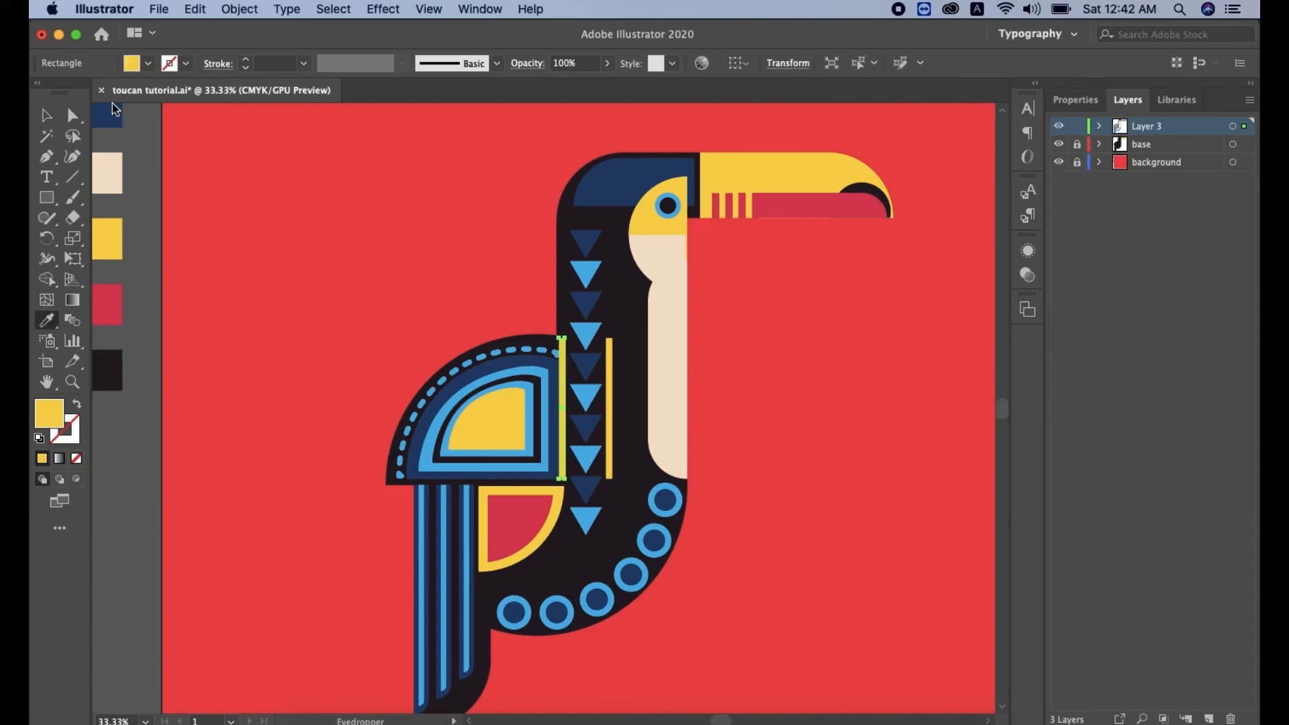
pyautogui.click(114, 111)
pyautogui.press('v')
pyautogui.click(610, 406)
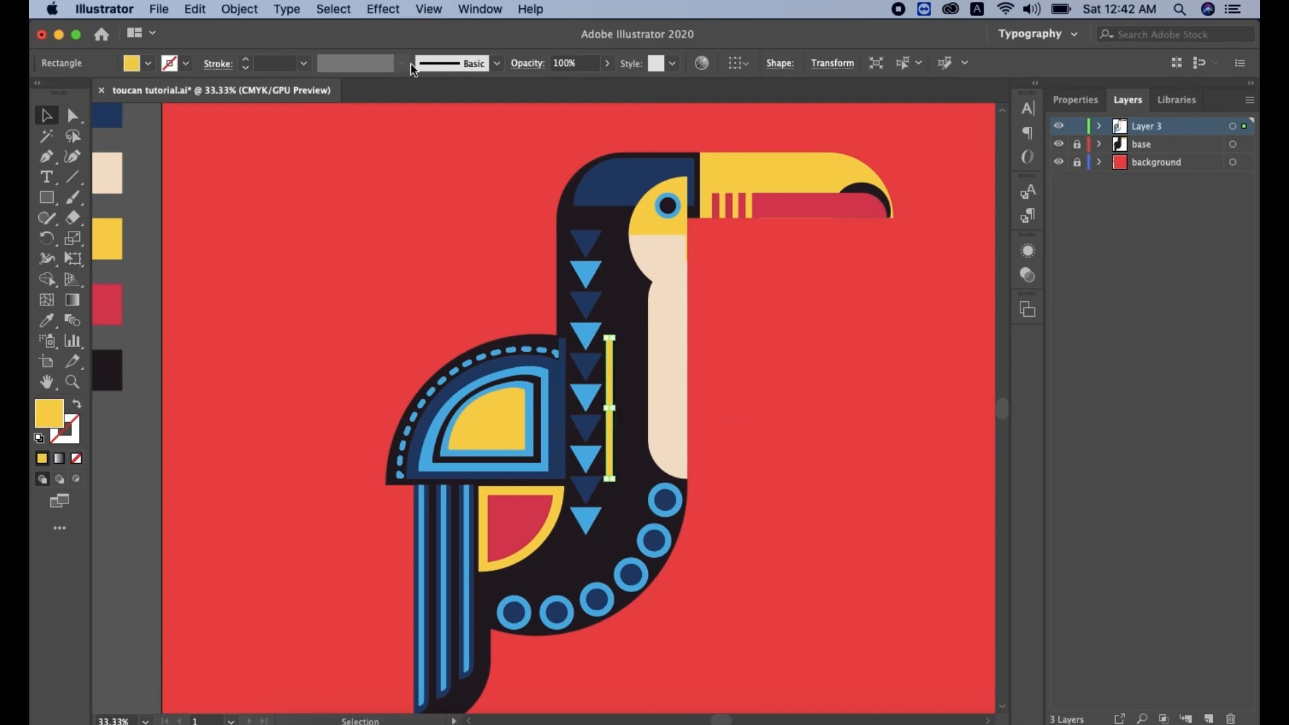
pyautogui.click(46, 321)
pyautogui.click(557, 380)
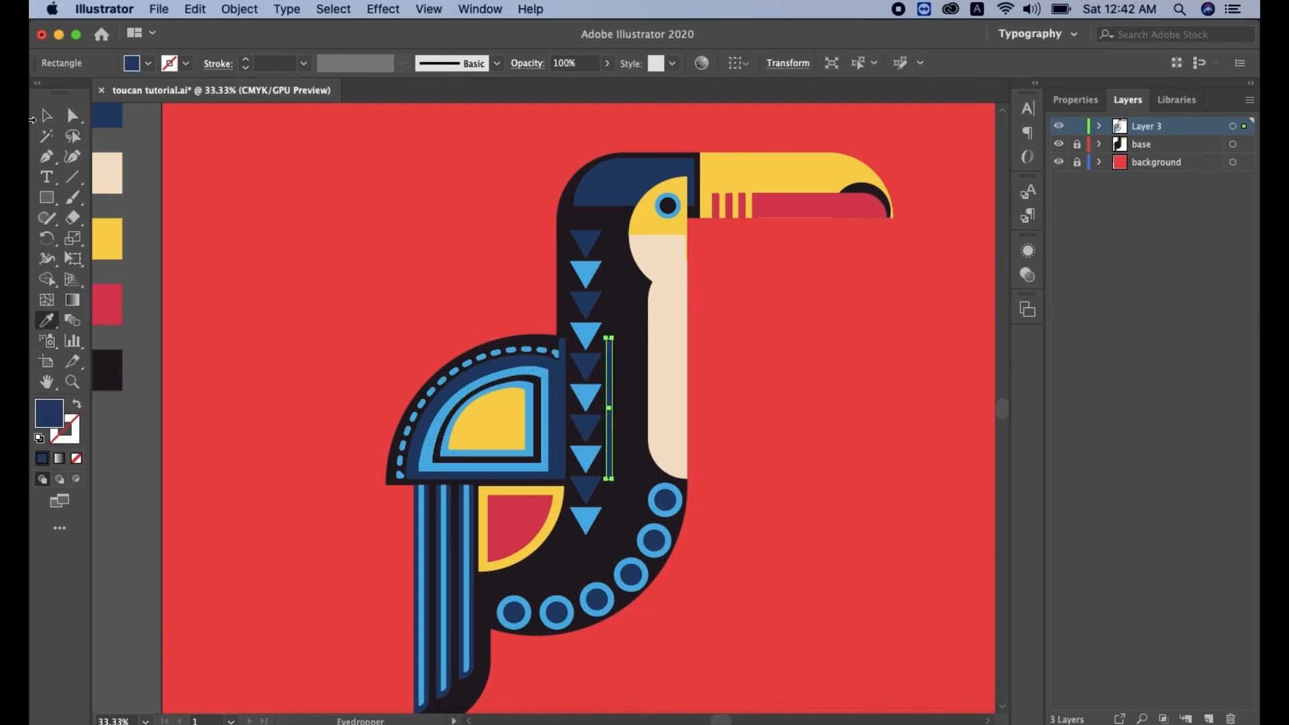
# Step: Move both navy vertical bars and the column of triangles slightly to the right, away from the wing
pyautogui.click(46, 115)
pyautogui.click(572, 388)
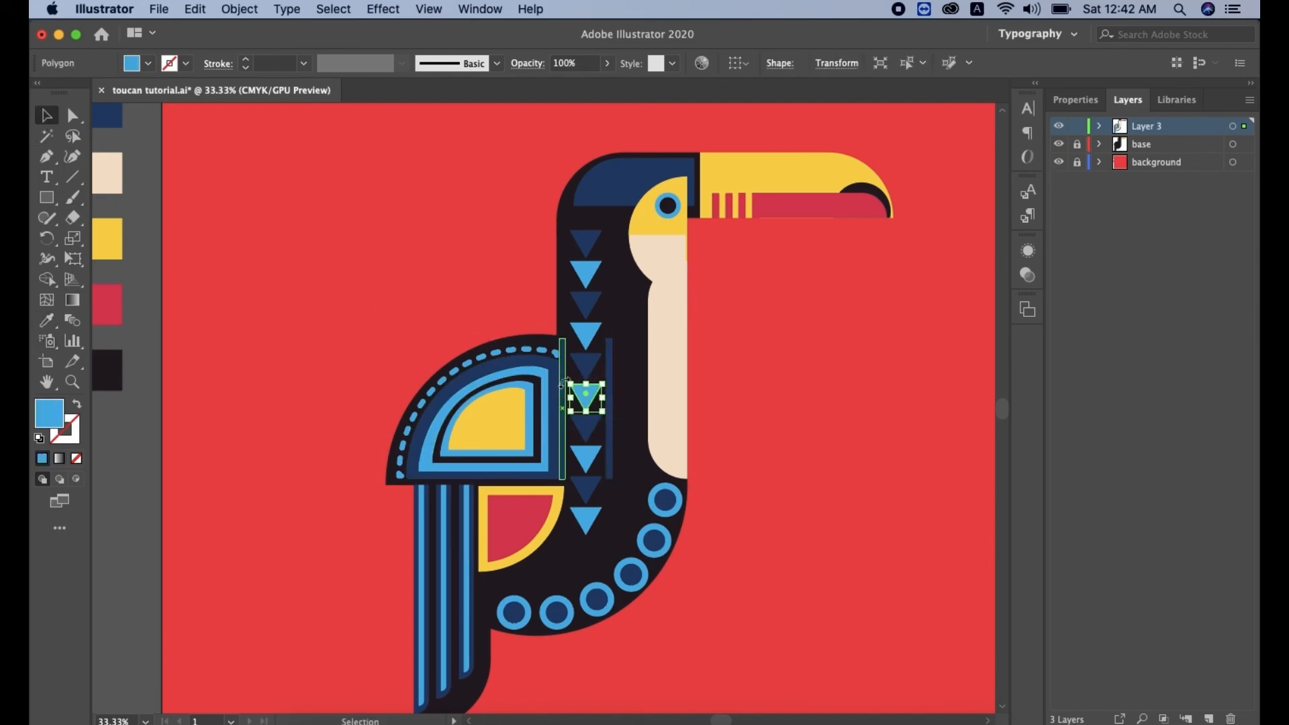
pyautogui.click(562, 359)
pyautogui.moveTo(560, 349); pyautogui.dragTo(606, 395)
pyautogui.click(776, 435)
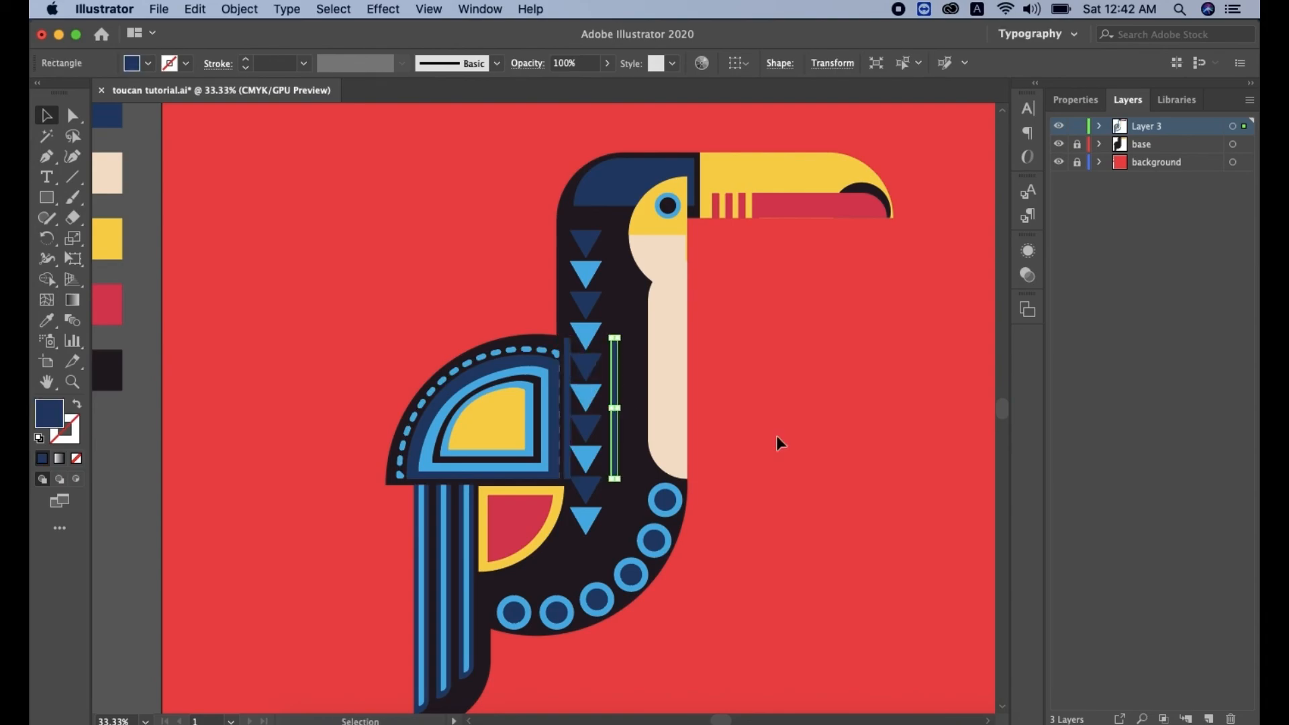
pyautogui.click(595, 519)
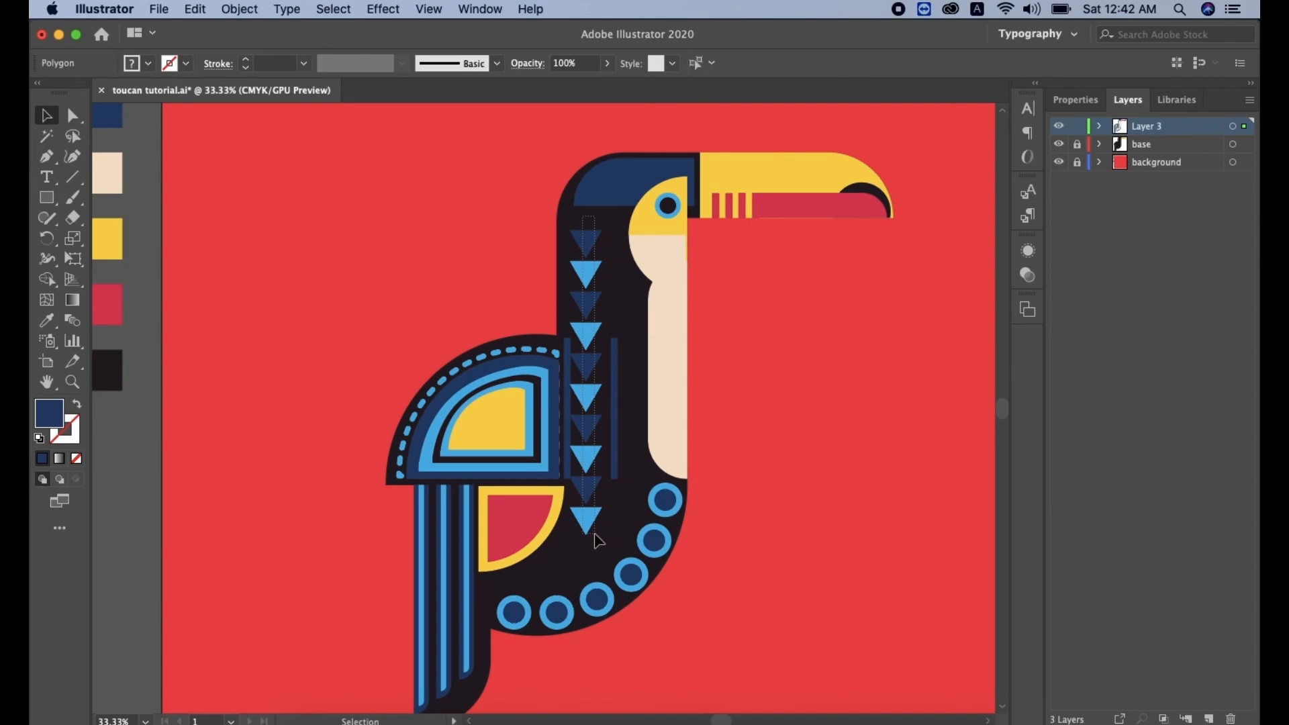
pyautogui.click(854, 376)
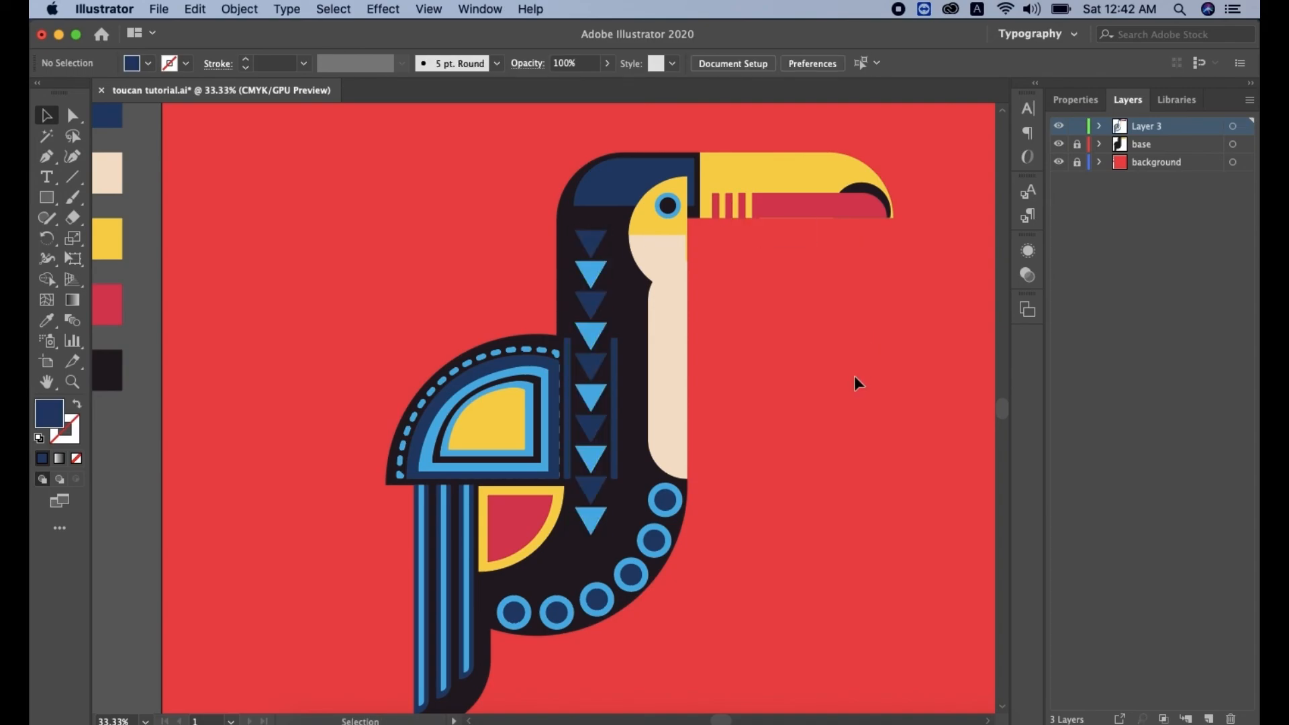
# Step: Widen the wing's navy shape slightly to the right, leaving a narrow black gap before the first navy bar
pyautogui.click(557, 380)
pyautogui.moveTo(560, 417); pyautogui.dragTo(561, 417)
pyautogui.click(785, 470)
pyautogui.press('super+equal')
pyautogui.press('super+equal')
pyautogui.press('super+equal')
pyautogui.press('super+equal')
pyautogui.press('super+equal')
pyautogui.click(634, 504)
pyautogui.moveTo(635, 468); pyautogui.dragTo(643, 472)
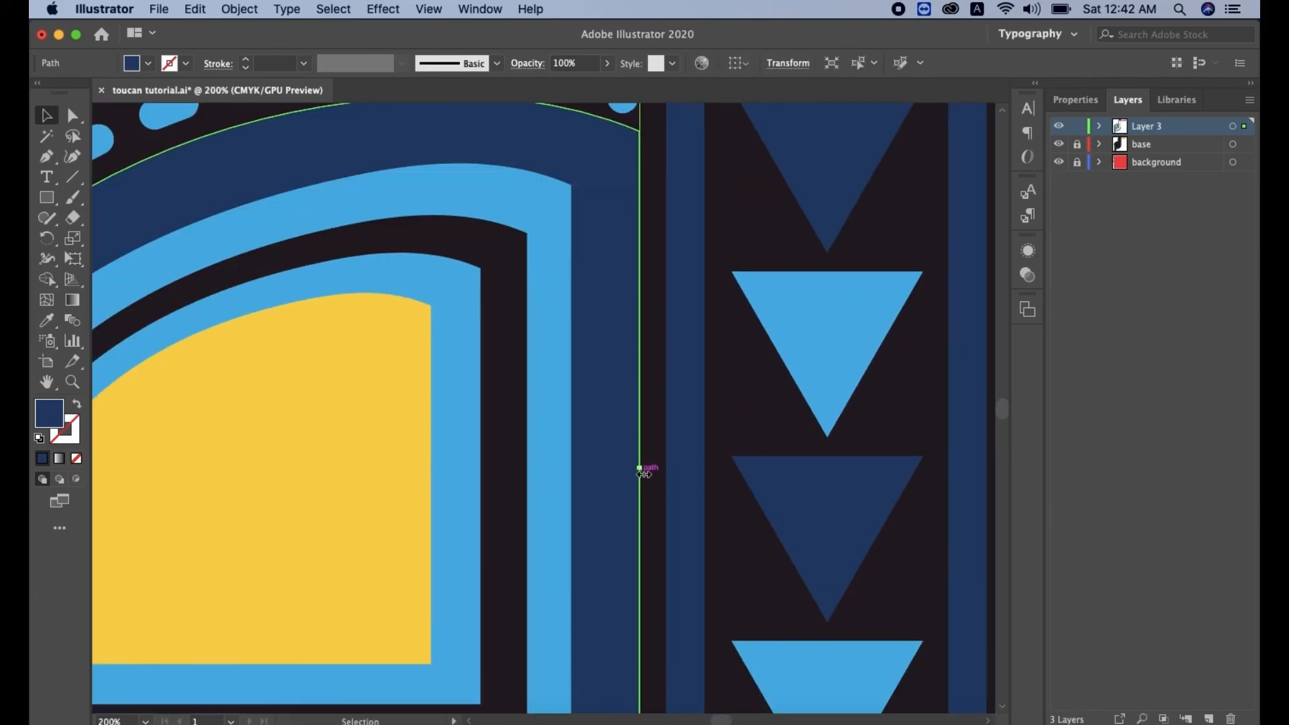
pyautogui.press('super+minus')
pyautogui.press('super+minus')
pyautogui.press('super+minus')
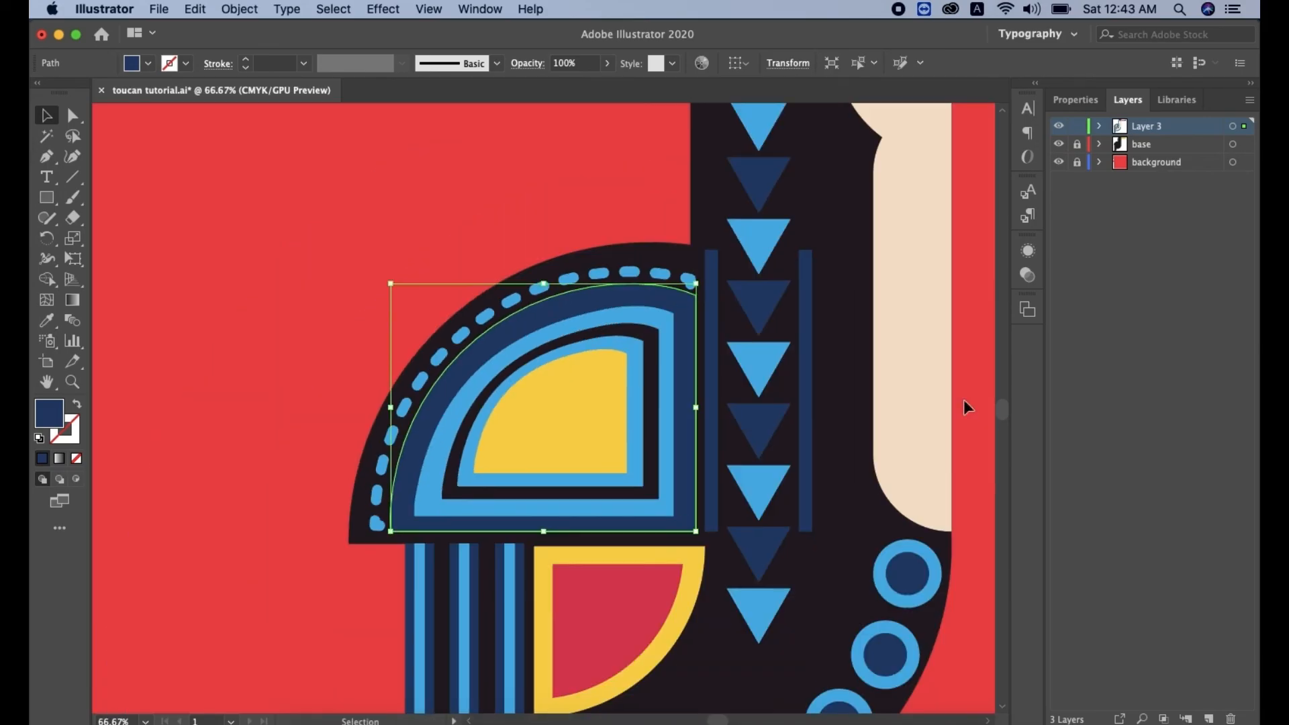
pyautogui.click(290, 327)
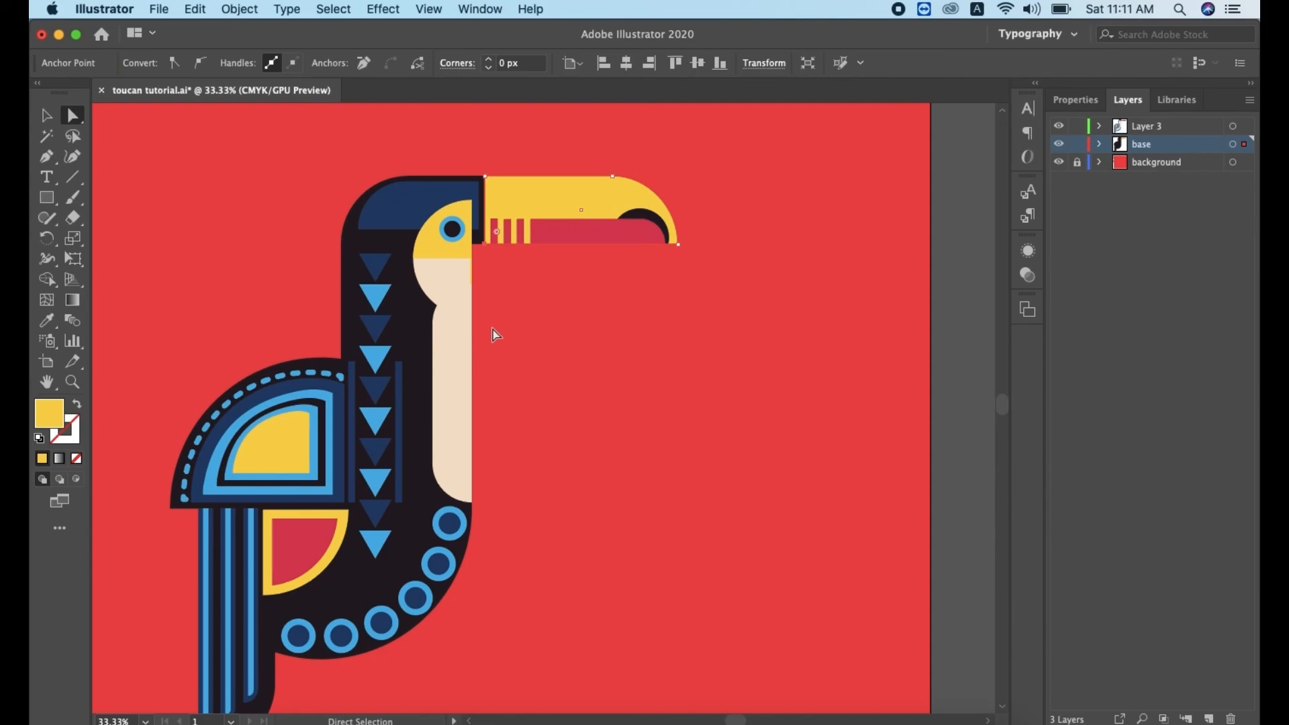
# Step: Lower the two bottom corner points of the black head shape next to the beak by 30 px
pyautogui.press('super+equal')
pyautogui.click(527, 408)
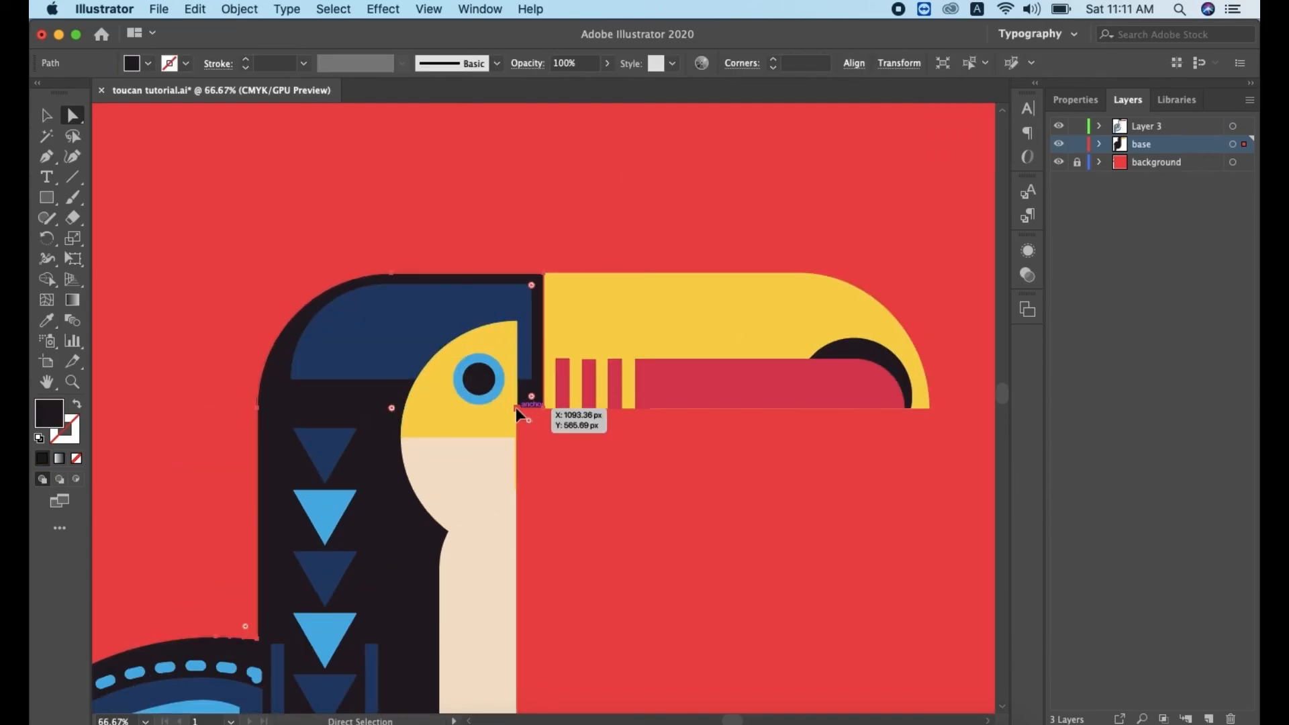
pyautogui.hotkey('shift', 'Down')
pyautogui.hotkey('shift', 'Down')
pyautogui.hotkey('shift', 'Down')
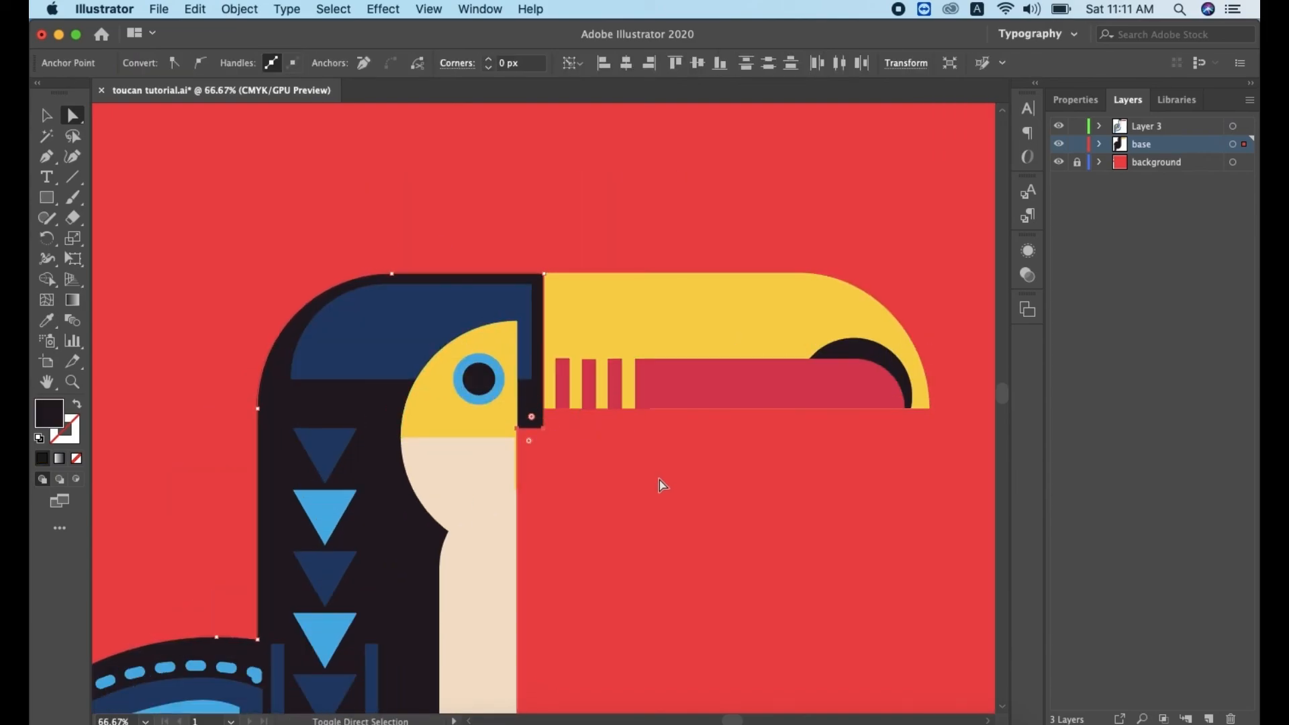
# Step: Lower the yellow beak's two bottom corner points by 30 px to make the beak deeper
pyautogui.click(561, 406)
pyautogui.click(544, 406)
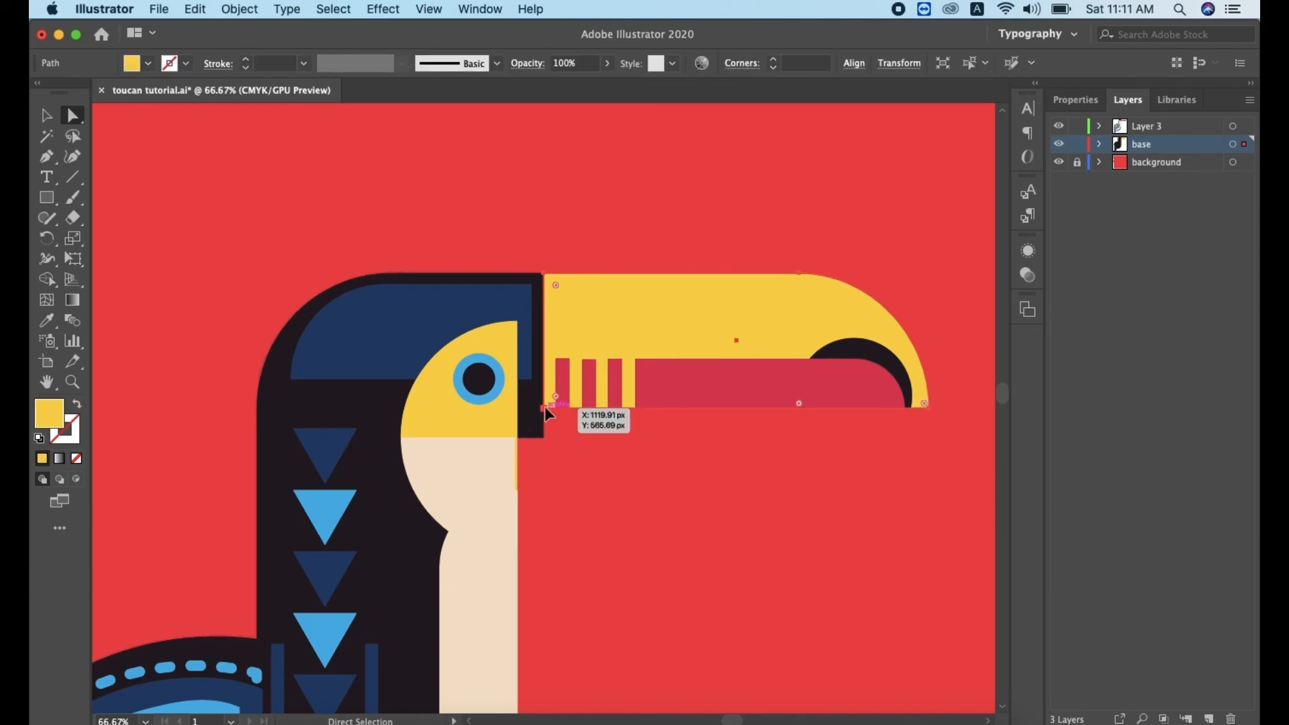
pyautogui.hotkey('shift', 'Down')
pyautogui.hotkey('shift', 'Down')
pyautogui.hotkey('shift', 'Down')
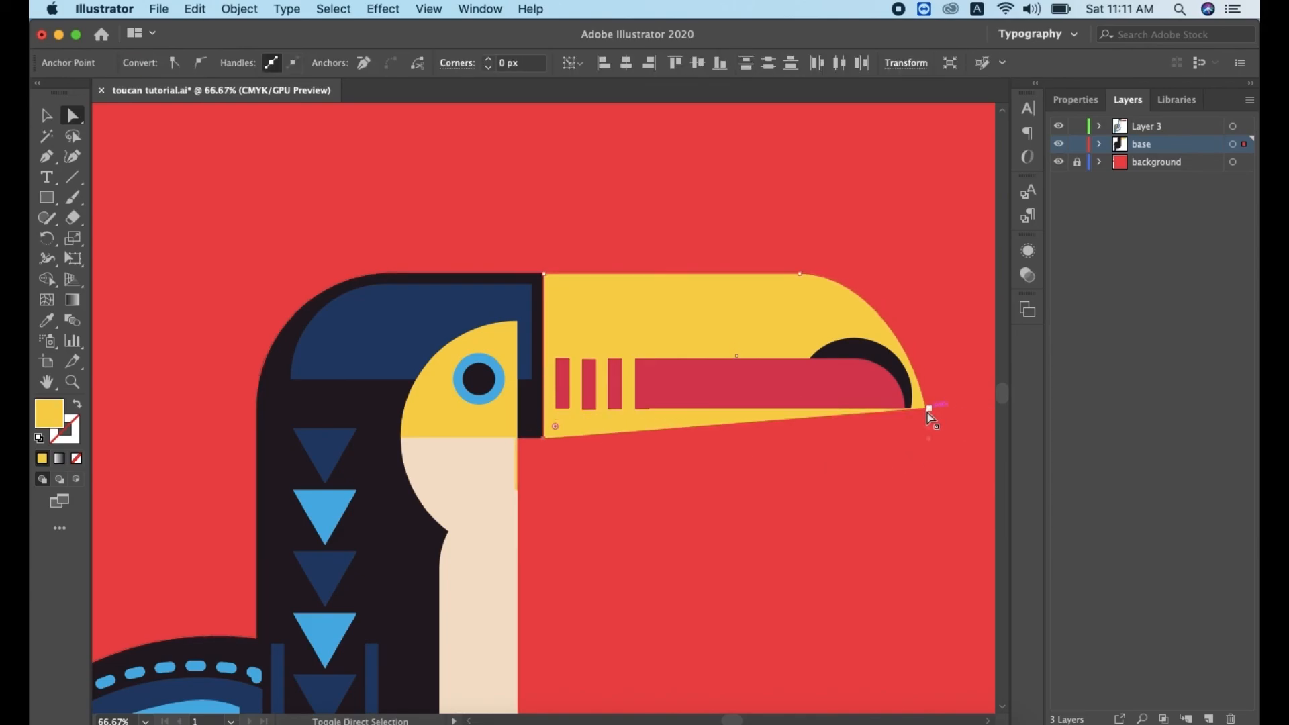
pyautogui.click(932, 408)
pyautogui.hotkey('shift', 'Down')
pyautogui.hotkey('shift', 'Down')
pyautogui.hotkey('shift', 'Down')
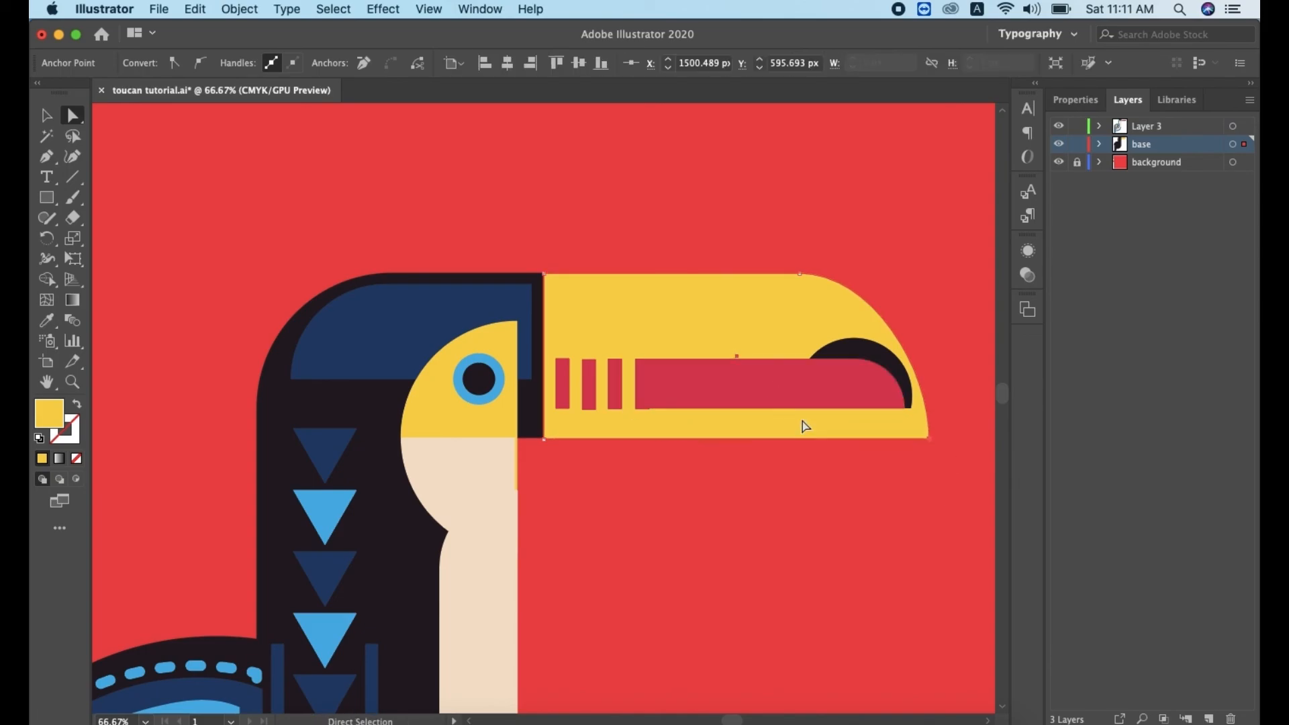
# Step: Move the crimson bars, the long crimson shape and the black arc down 30 px to the beak's new lower edge
pyautogui.click(565, 402)
pyautogui.keyDown('shift'); pyautogui.click(590, 399); pyautogui.keyUp('shift')
pyautogui.keyDown('shift'); pyautogui.click(615, 393); pyautogui.keyUp('shift')
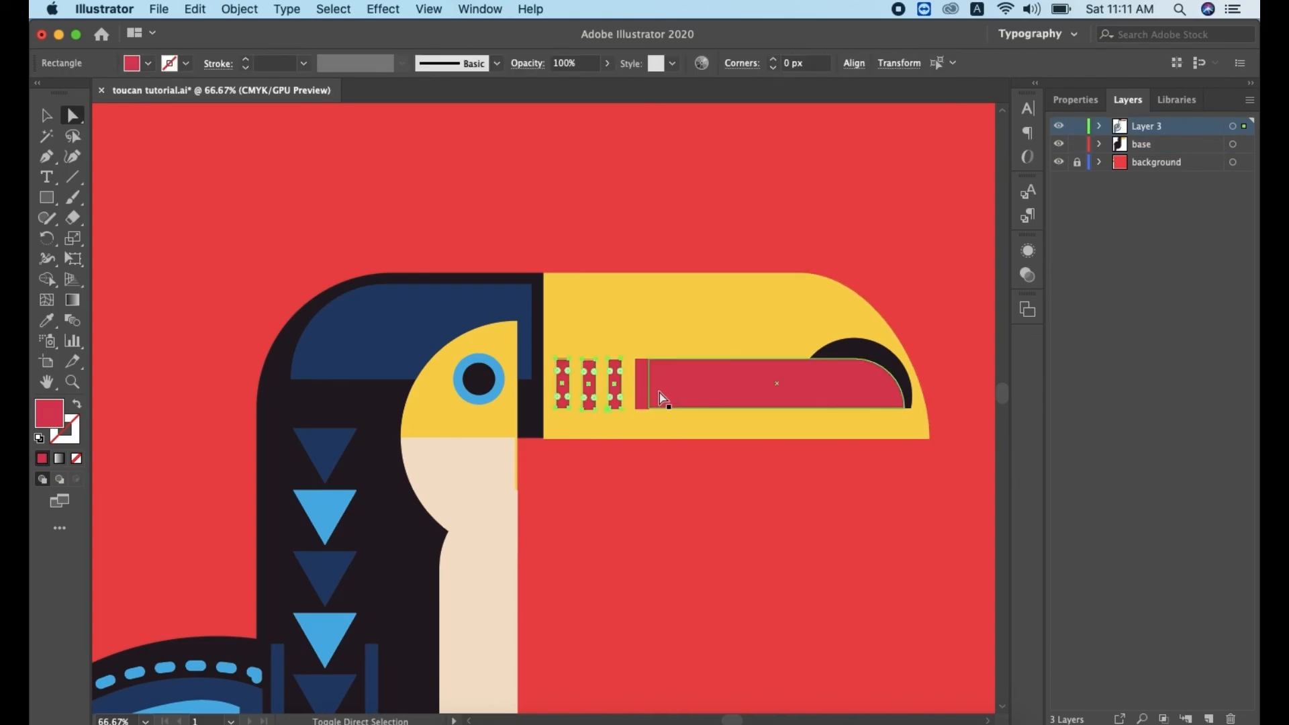
pyautogui.keyDown('shift'); pyautogui.click(662, 392); pyautogui.keyUp('shift')
pyautogui.keyDown('shift'); pyautogui.click(849, 347); pyautogui.keyUp('shift')
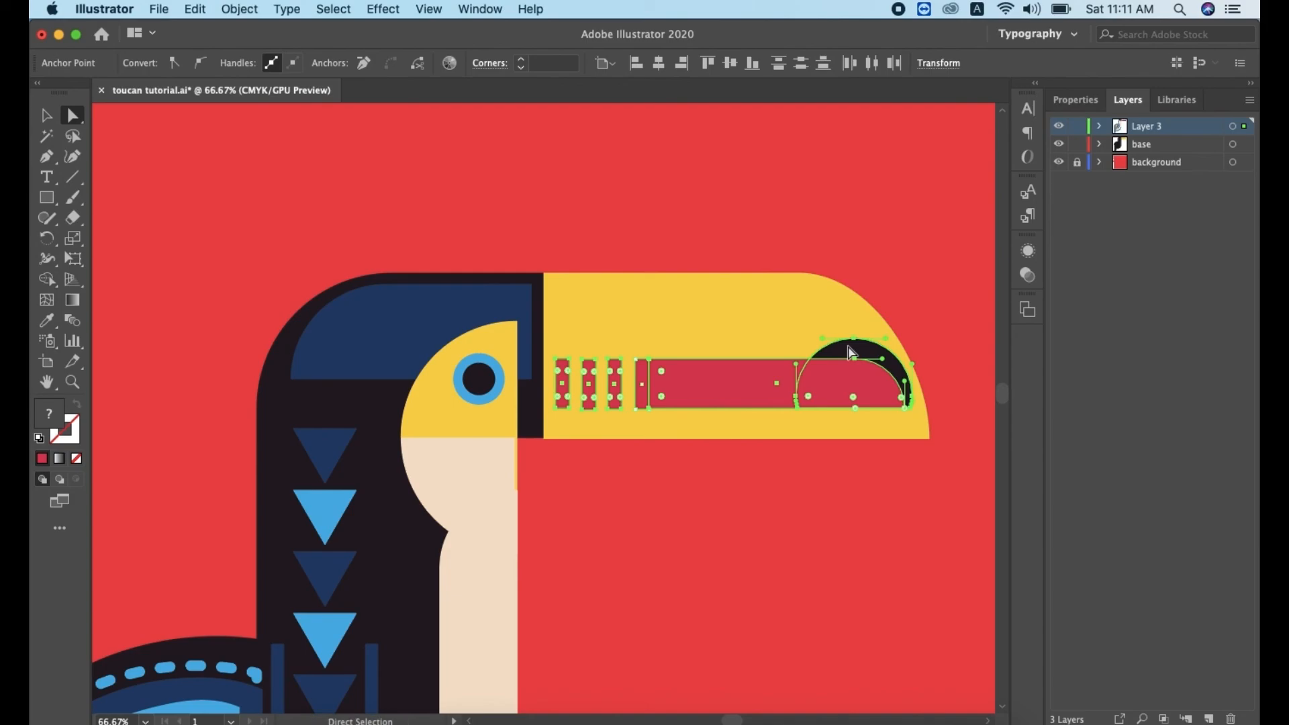
pyautogui.hotkey('shift', 'Down')
pyautogui.hotkey('shift', 'Down')
pyautogui.hotkey('shift', 'Down')
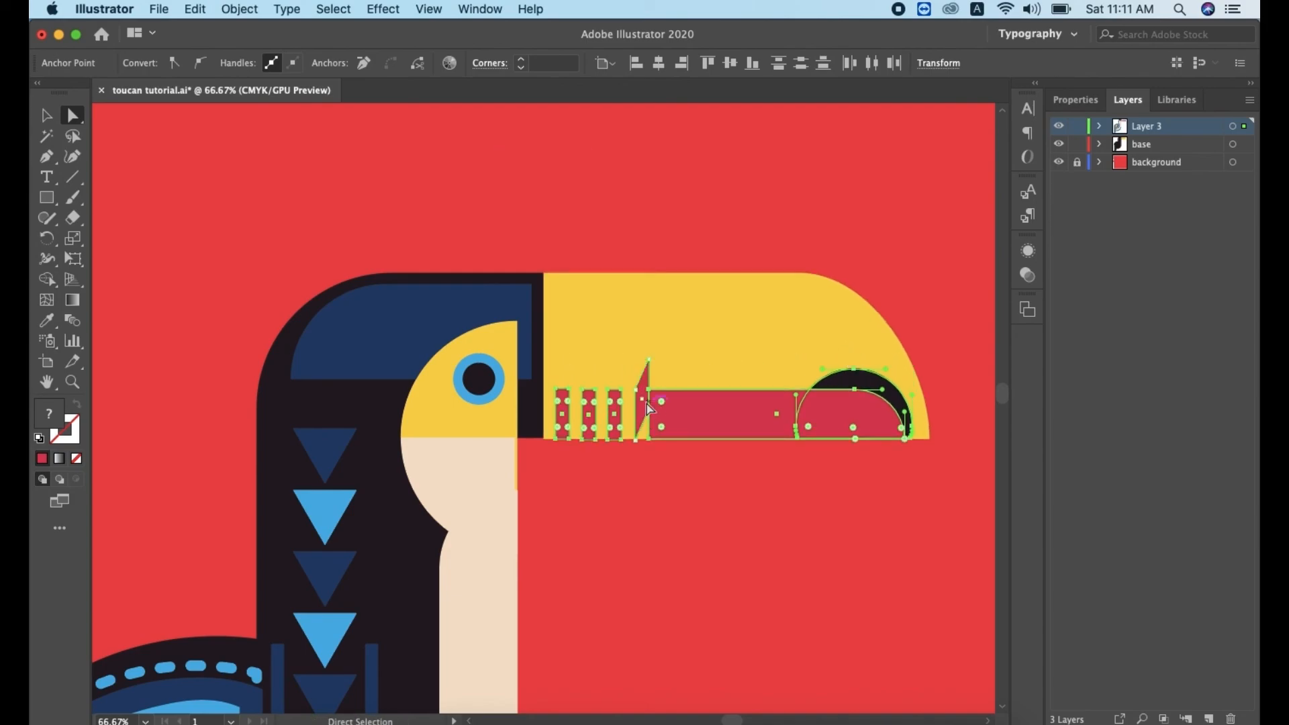
# Step: Replace the distorted crimson bar with a copy of the third bar, and shift the long crimson shape left to meet it
pyautogui.click(642, 405)
pyautogui.press('Delete')
pyautogui.click(616, 423)
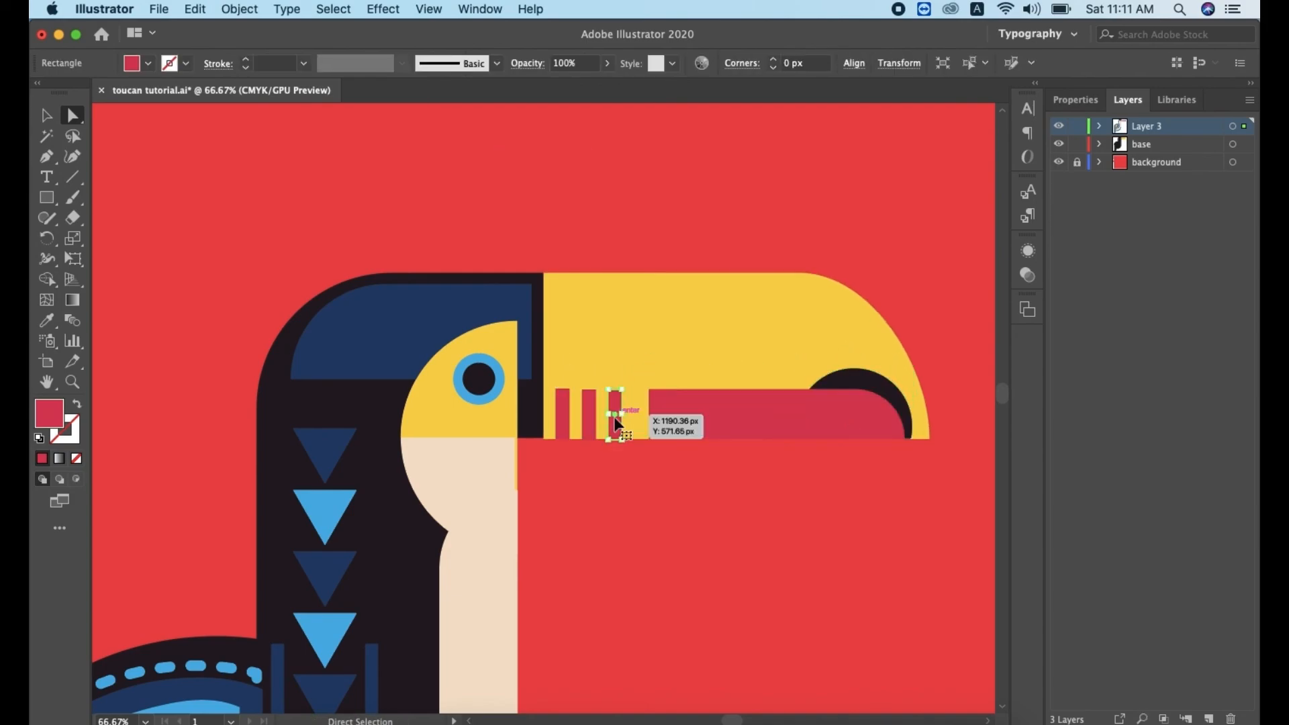
pyautogui.moveTo(616, 424); pyautogui.dragTo(641, 416)
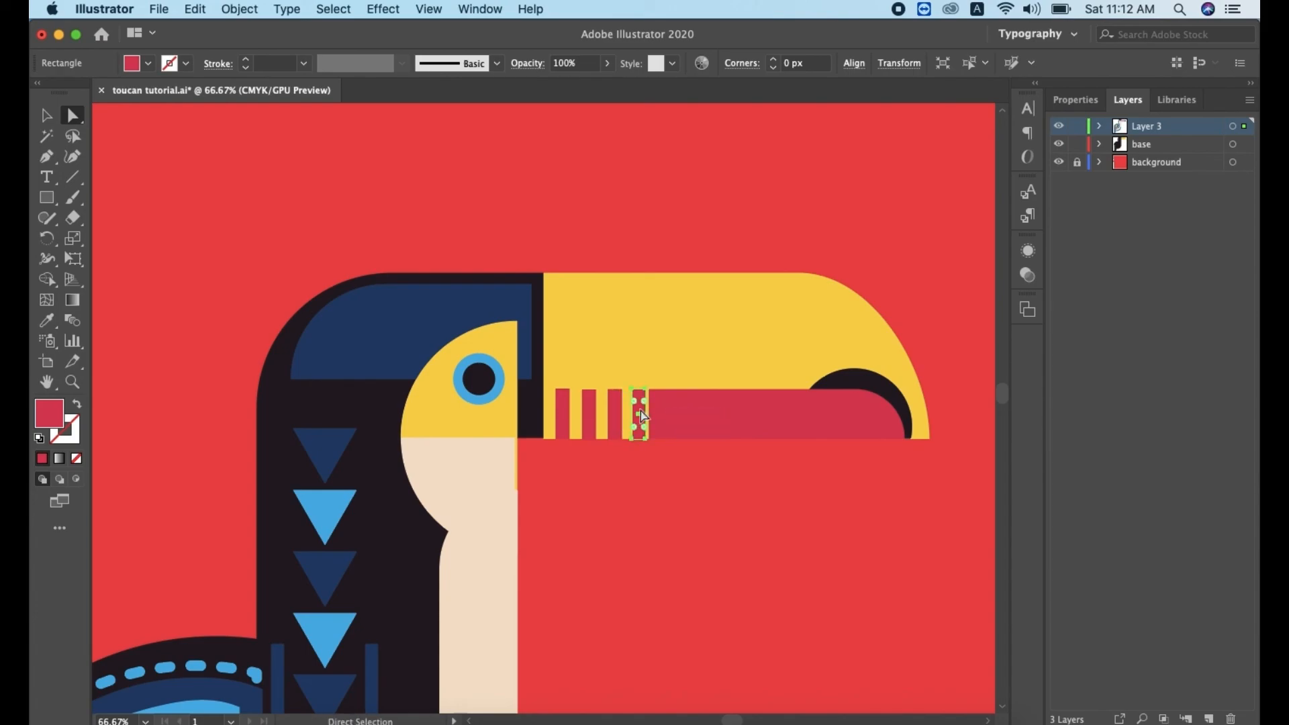
pyautogui.click(656, 457)
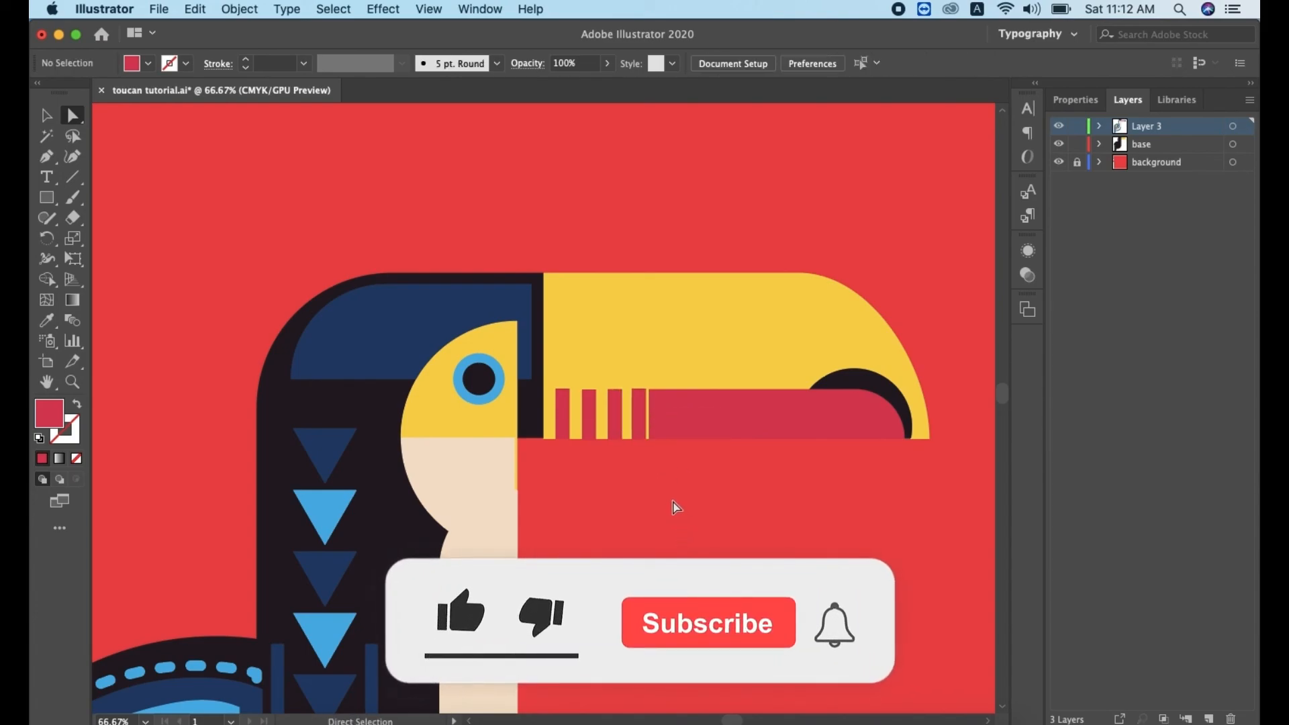
pyautogui.click(671, 423)
pyautogui.click(676, 463)
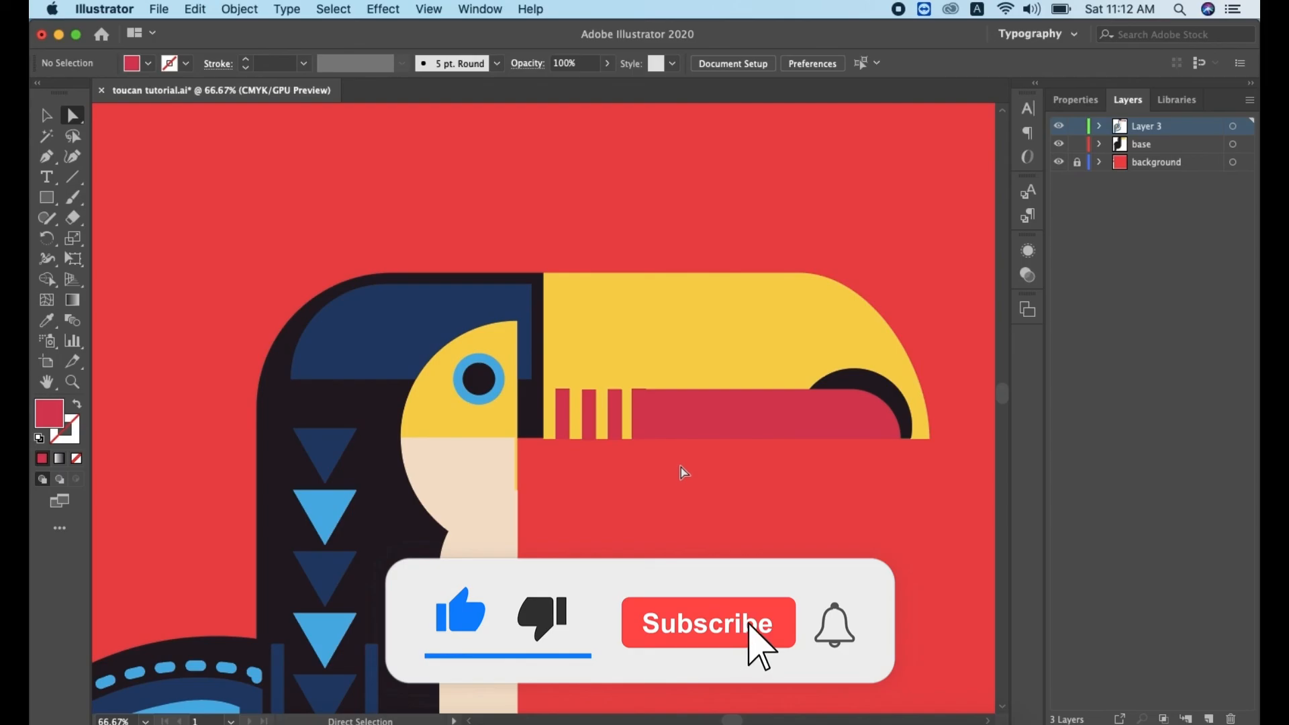
# Step: Examine the toucan as a whole on its artboard and the reworked head and beak up close
pyautogui.press('super+minus')
pyautogui.press('super+minus')
pyautogui.press('super+minus')
pyautogui.press('super+minus')
pyautogui.press('super+minus')
pyautogui.press('super+plus')
pyautogui.press('super+plus')
pyautogui.press('super+plus')
pyautogui.press('super+plus')
pyautogui.press('super+plus')
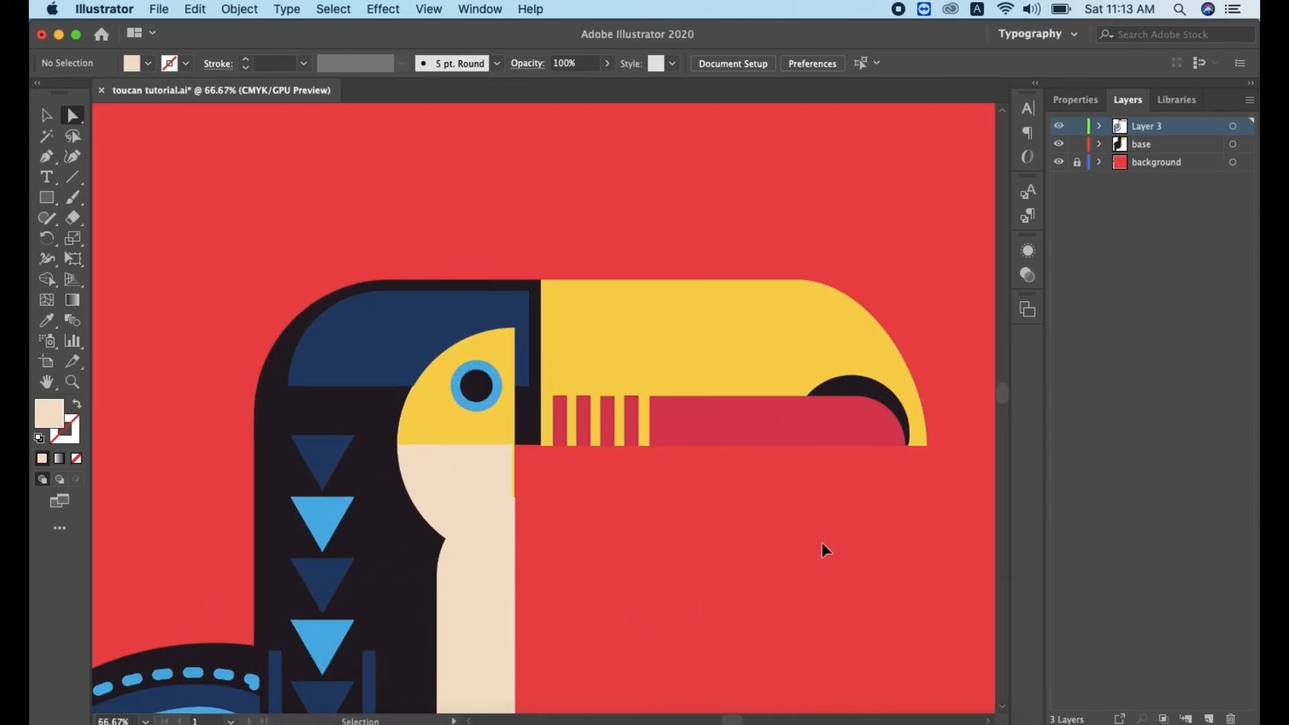
pyautogui.press('super+minus')
pyautogui.press('super+minus')
pyautogui.press('super+minus')
pyautogui.press('super+minus')
pyautogui.press('super+minus')
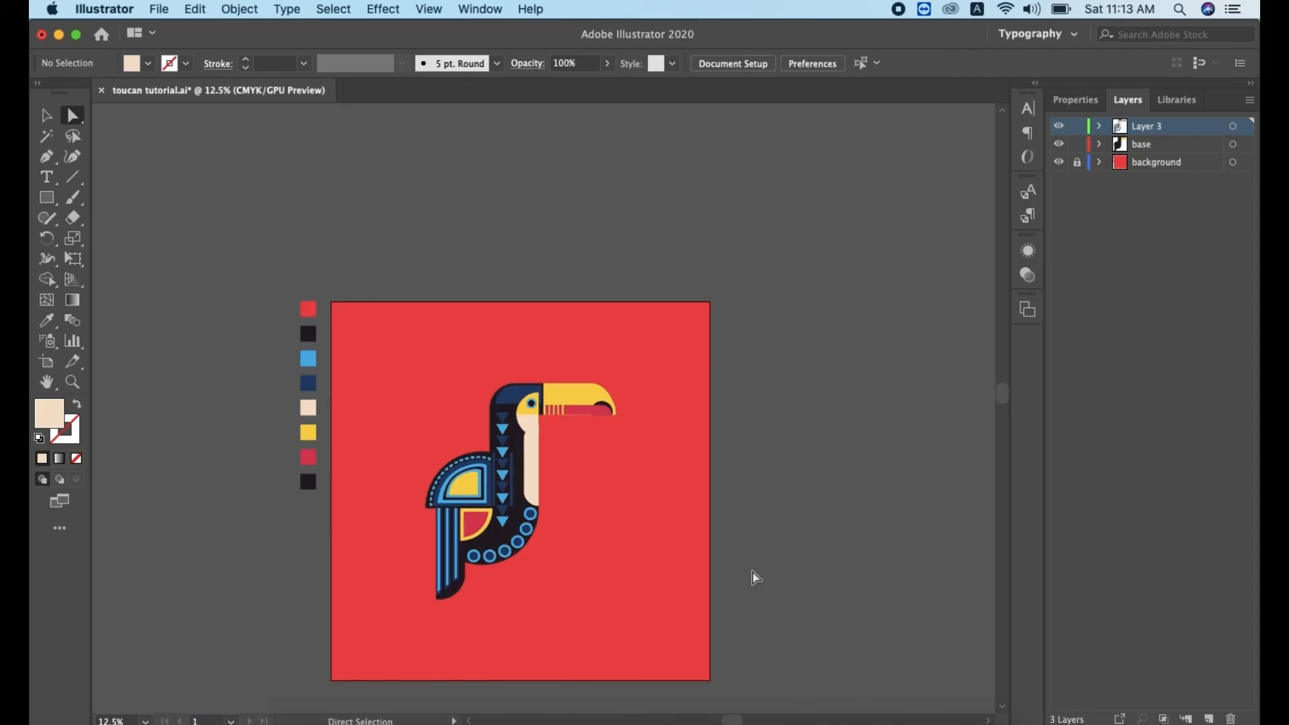